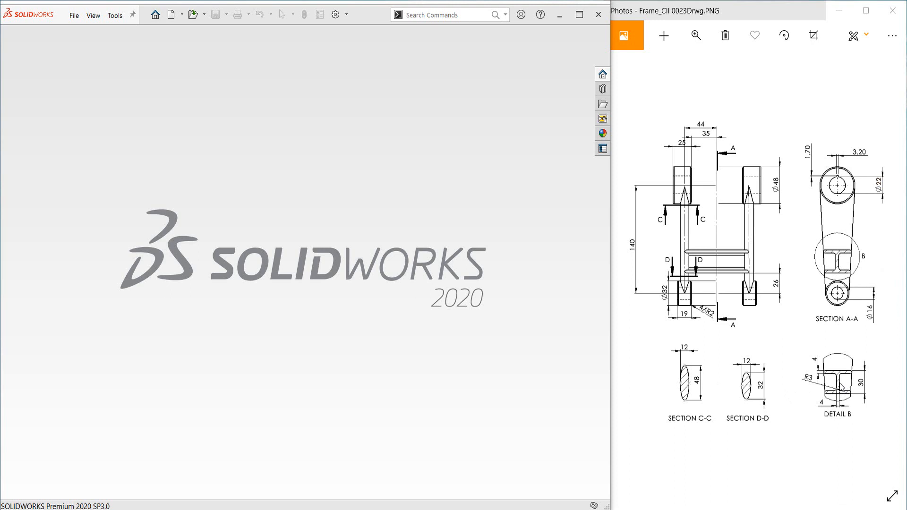
Create a new part document and start a sketch on the Right Plane.
left_click(179, 16)
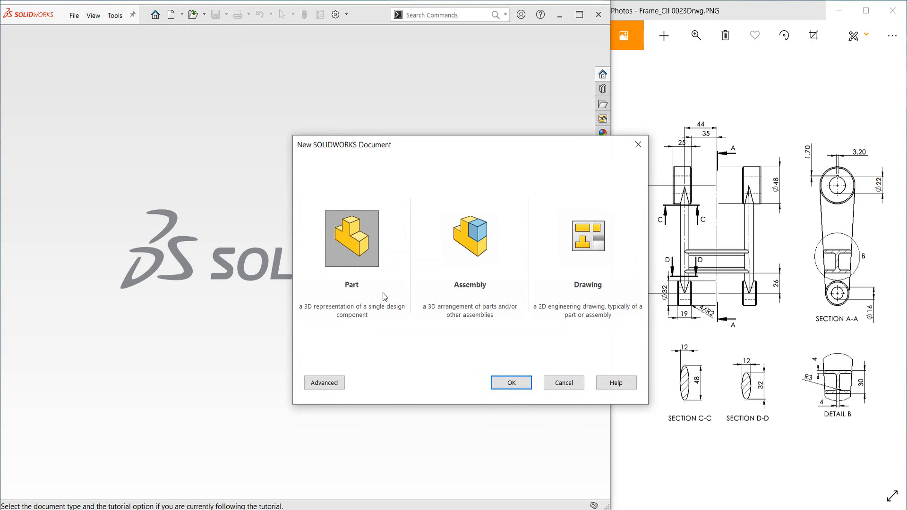
left_click(512, 382)
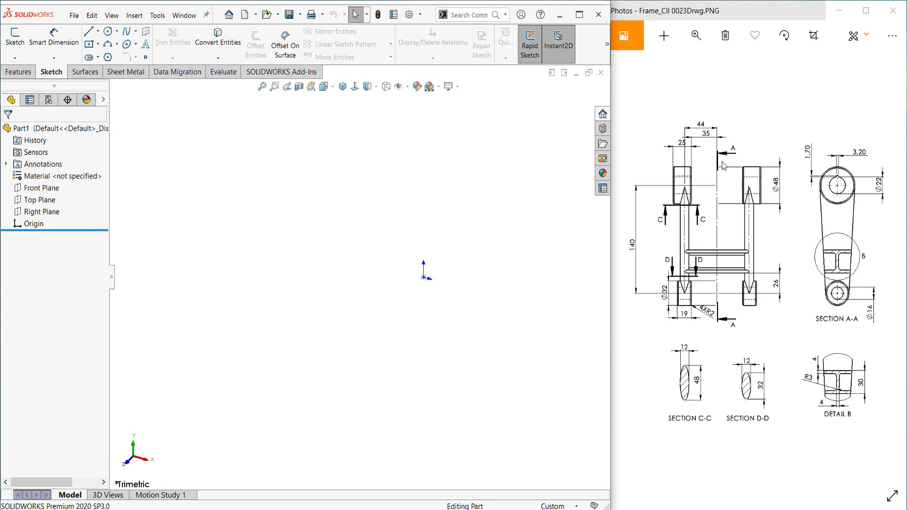
left_click(41, 211)
left_click(54, 204)
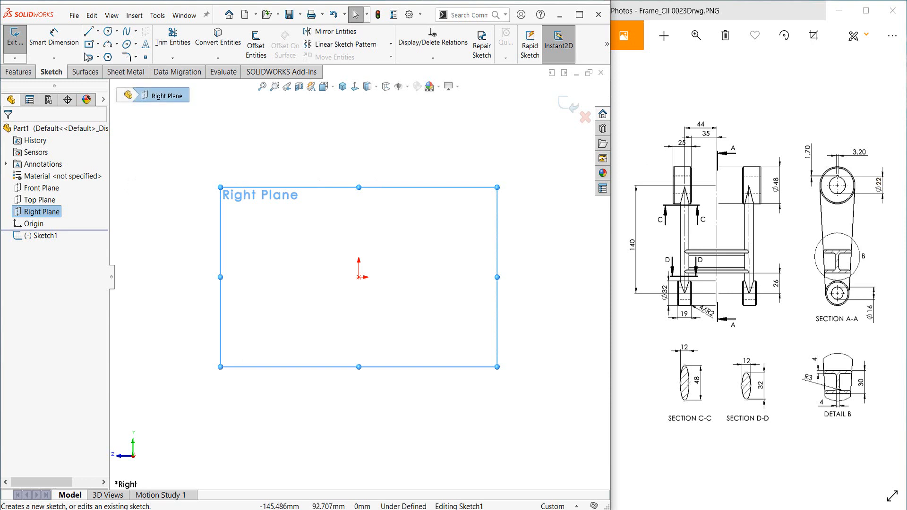
Sketch a vertical midpoint line about 151 mm long centred on the origin and convert it to construction geometry.
left_click(98, 32)
left_click(105, 70)
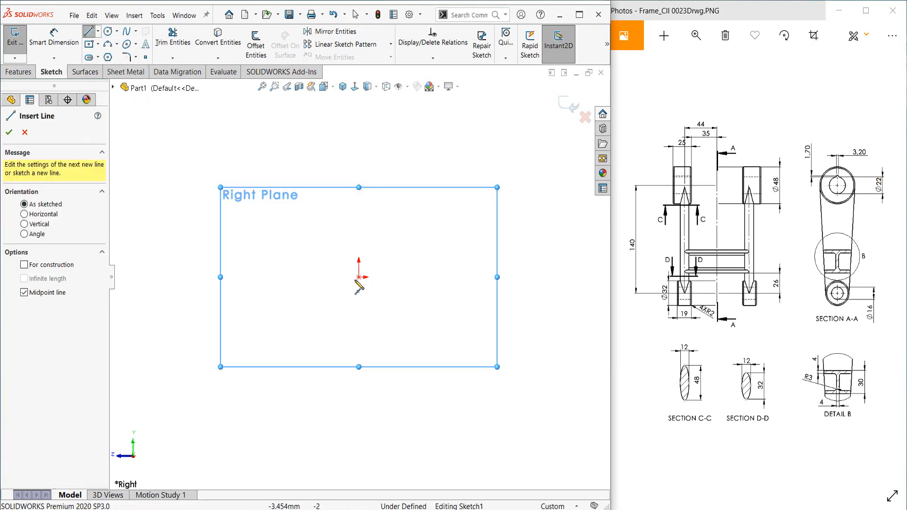
left_click(360, 277)
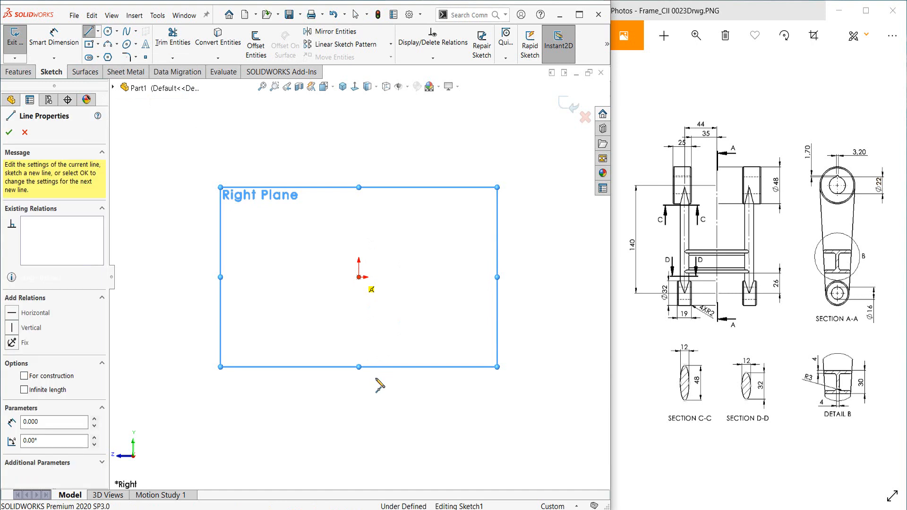
left_click(359, 411)
right_click(360, 412)
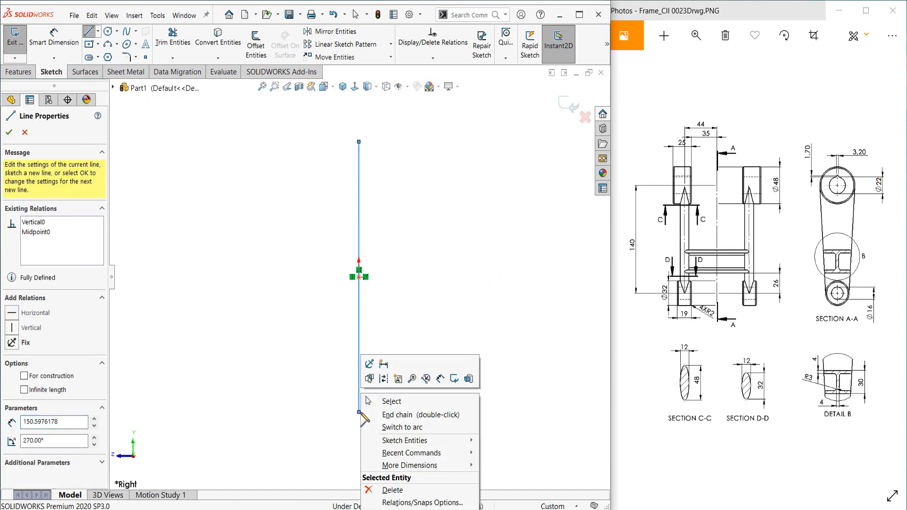
left_click(384, 379)
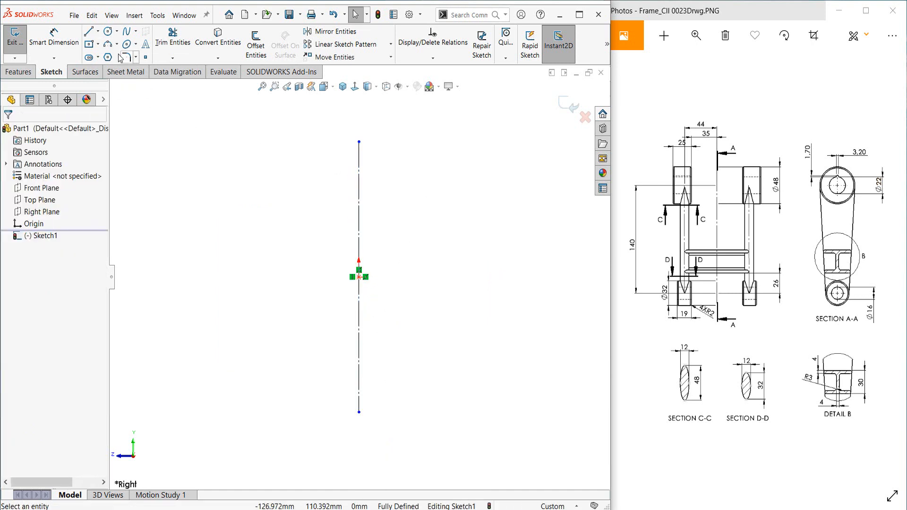
Dimension the vertical construction line's length as 140 mm.
right_click_drag(223, 223, 218, 186)
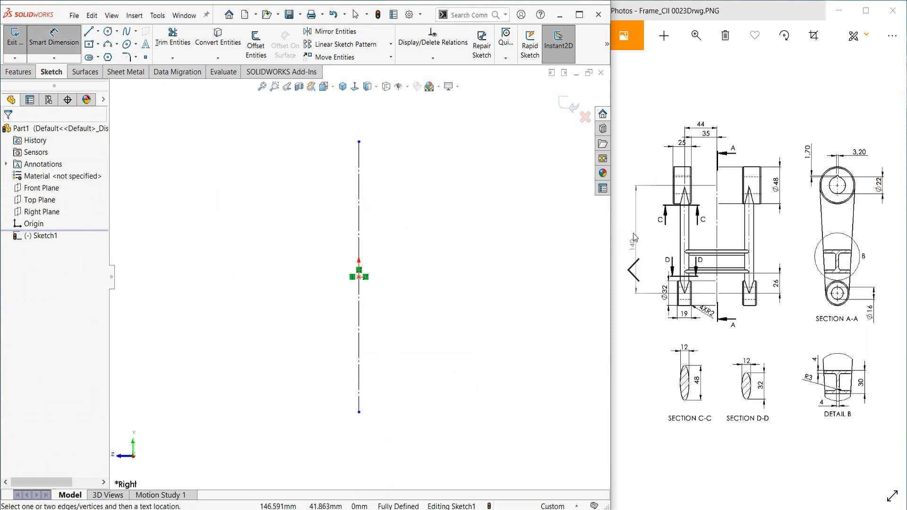
left_click(359, 212)
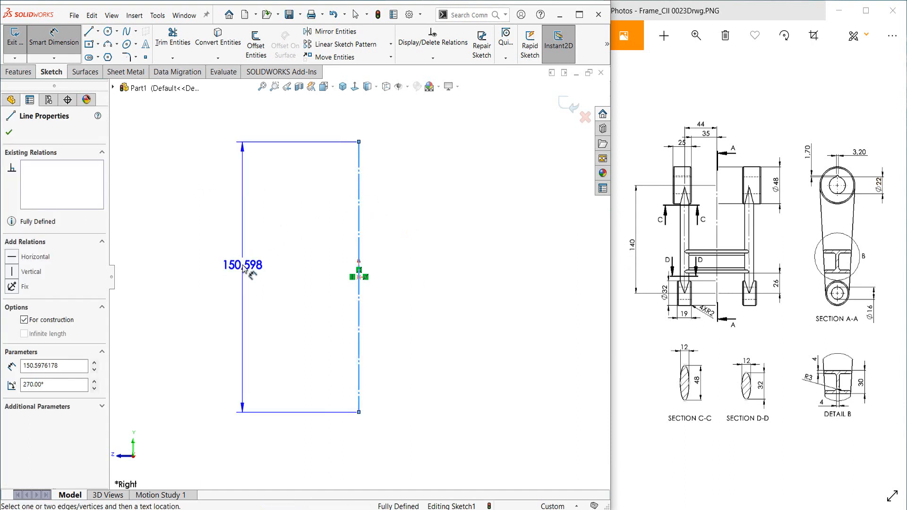
left_click(242, 268)
type("14")
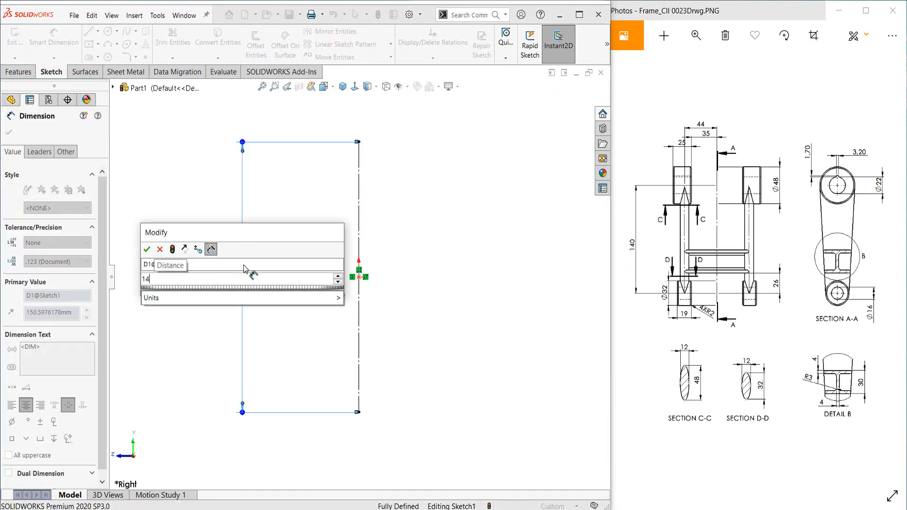
type("0")
key("Return")
key("Escape")
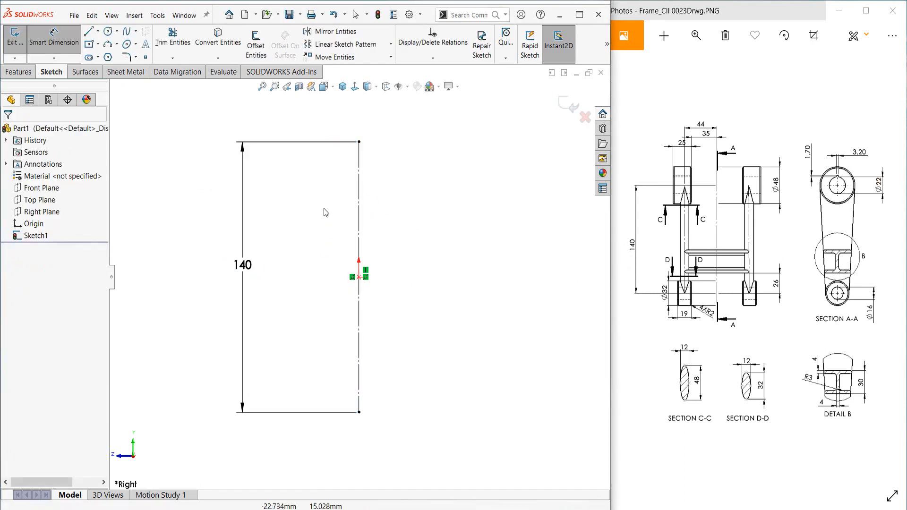
Sketch a circle about 41 mm in diameter on the centerline's upper endpoint and one about 35 mm on its lower endpoint.
right_click_drag(462, 218, 487, 208)
left_click(360, 142)
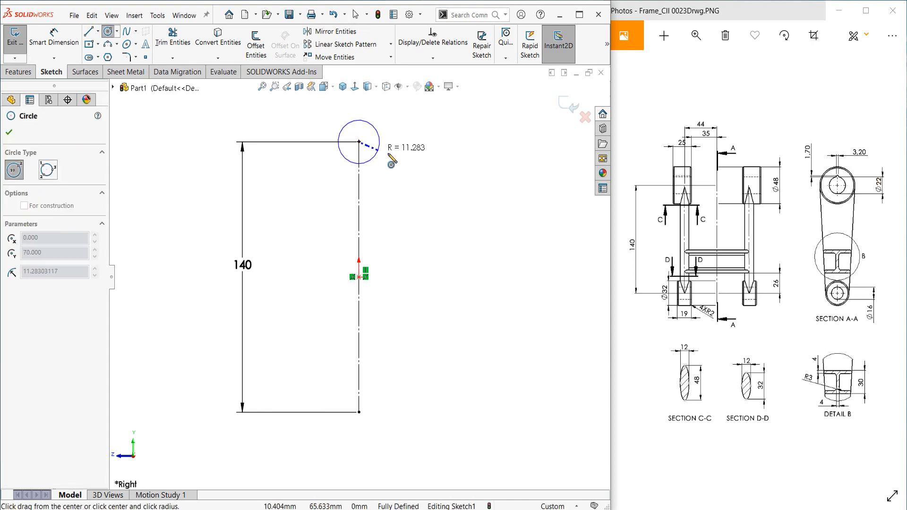
left_click(395, 158)
key("Escape")
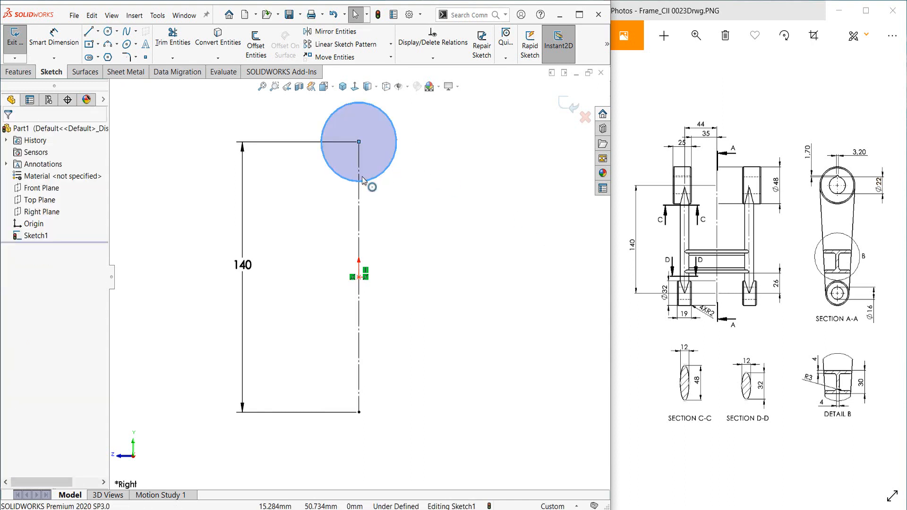
right_click_drag(485, 256, 551, 268)
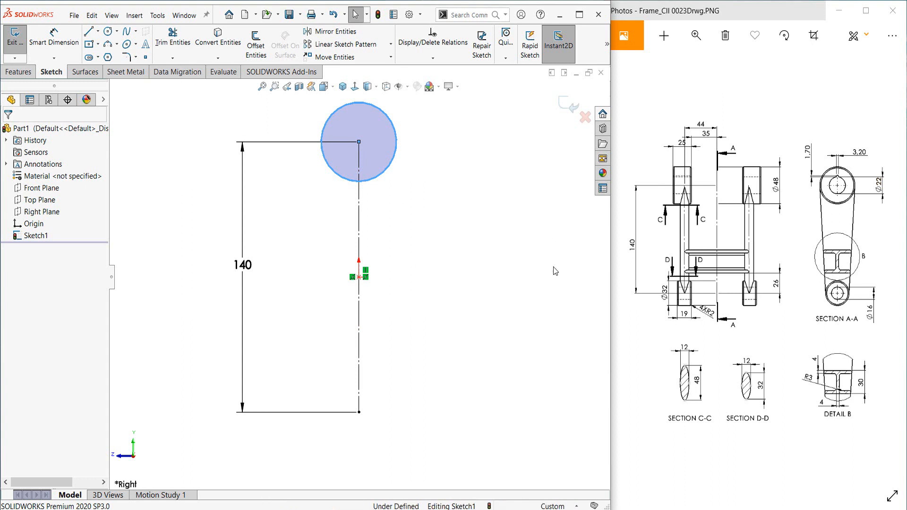
left_click(359, 412)
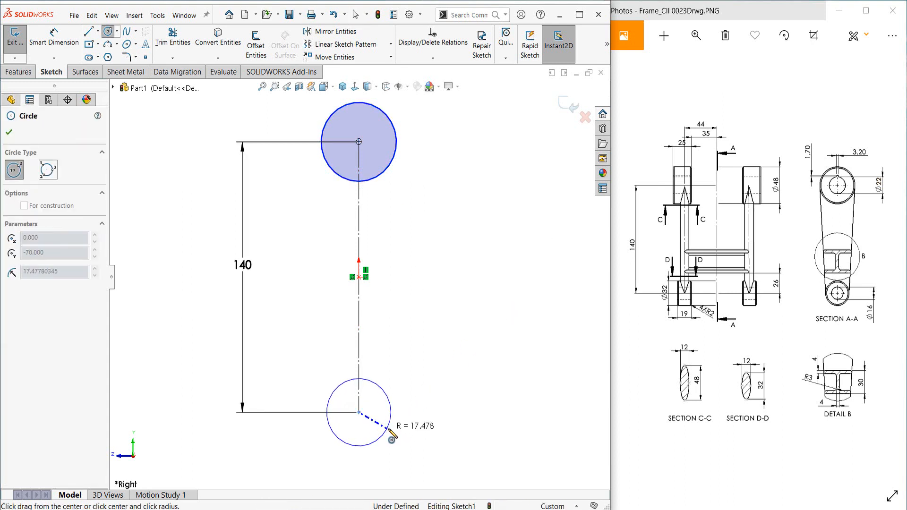
left_click(382, 435)
key("Escape")
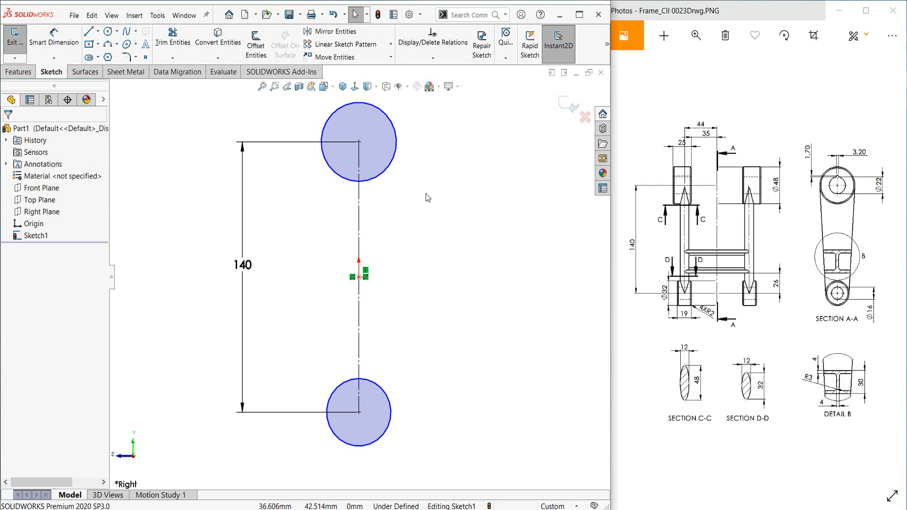
Dimension the upper circle's diameter as 48 mm.
right_click_drag(458, 229, 456, 163)
left_click(397, 142)
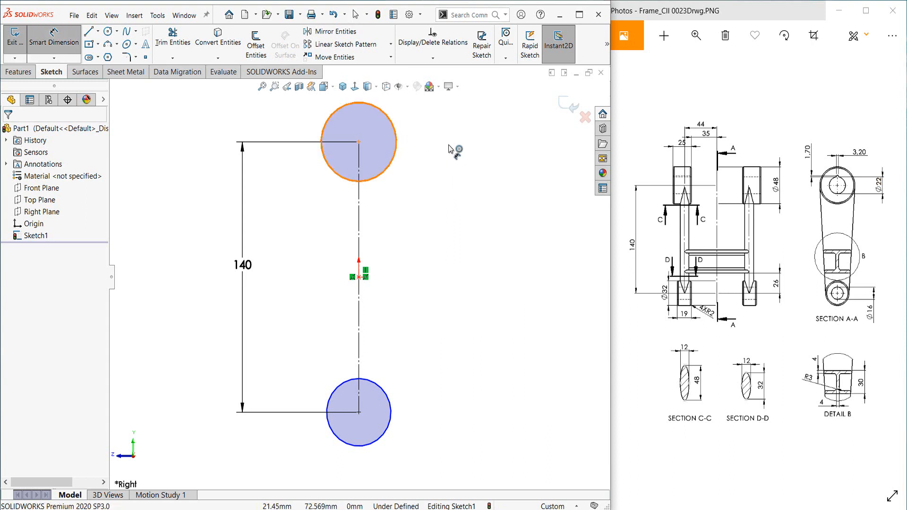
left_click(456, 149)
type("48")
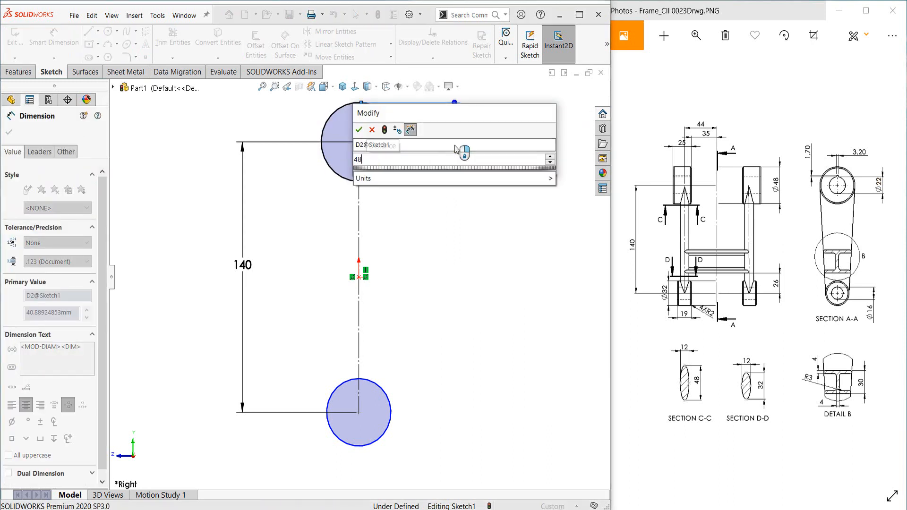
key("Return")
key("Escape")
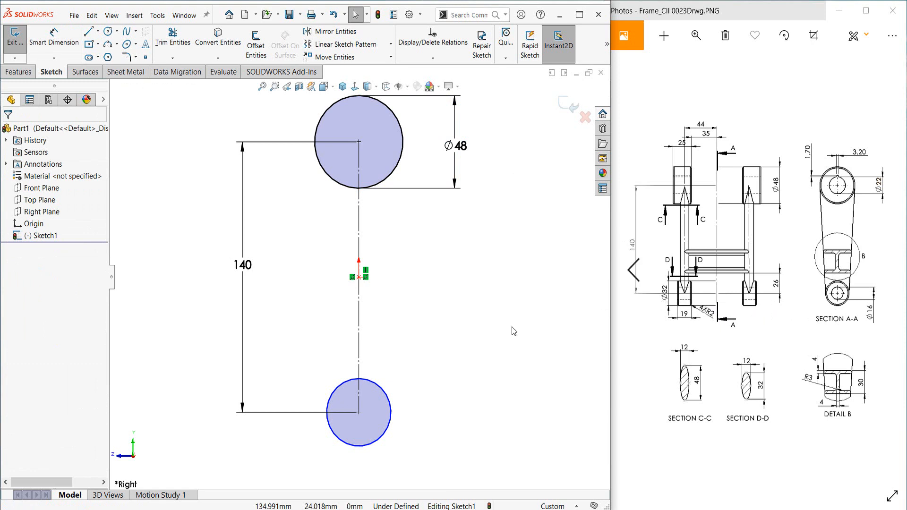
Dimension the lower circle's diameter as 32 mm.
right_click_drag(433, 409, 426, 342)
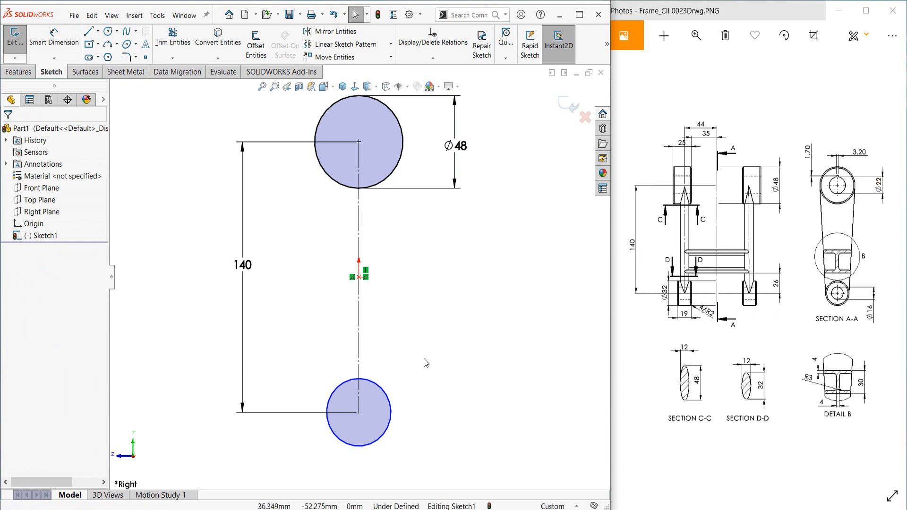
left_click(398, 409)
left_click(442, 405)
type("32")
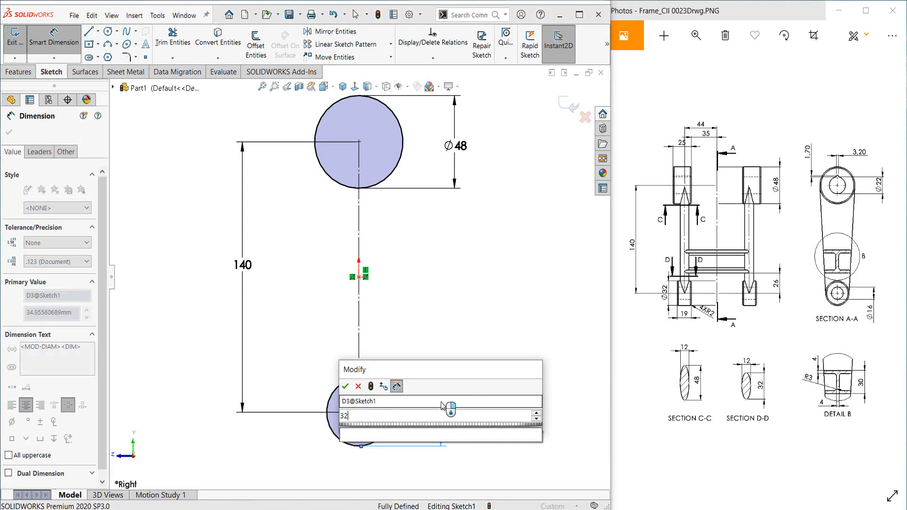
key("Return")
key("Escape")
key("Escape")
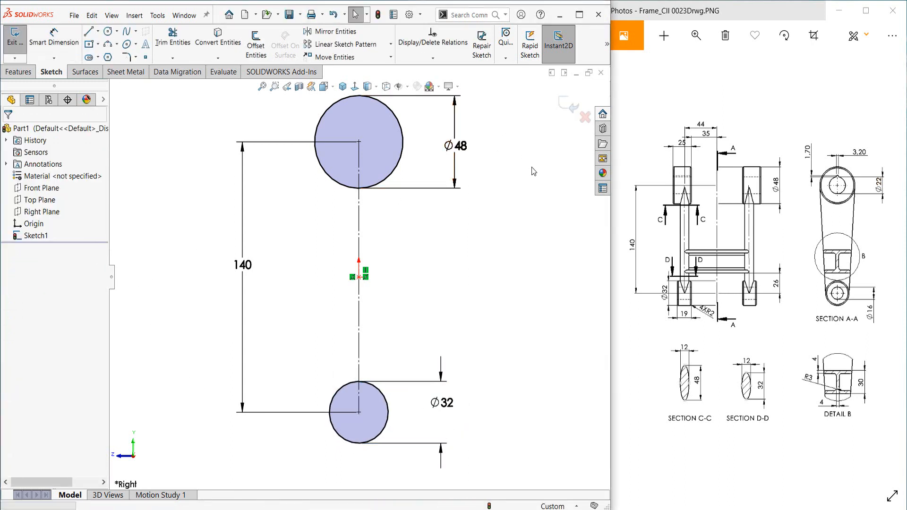
Finish the sketch and start a Boss-Extrude in isometric view using only the upper circle's region as the contour.
key("ctrl+b")
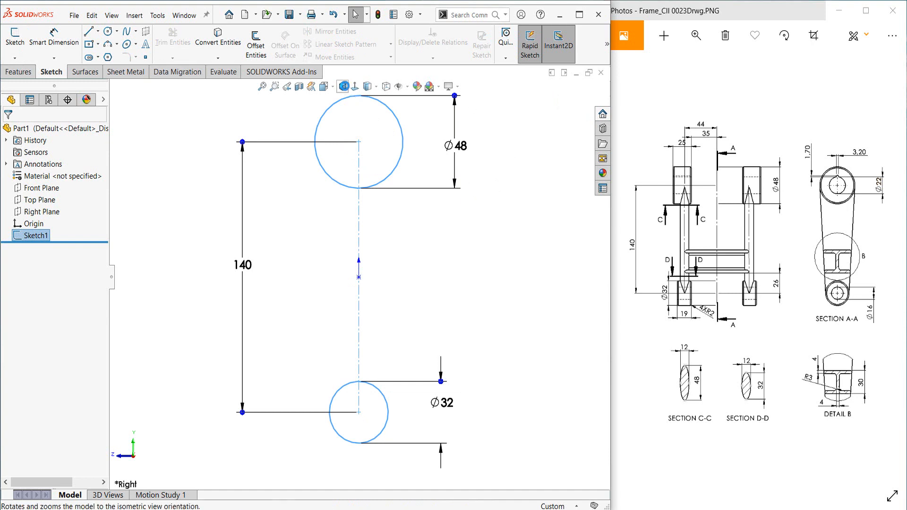
left_click(343, 86)
scroll(449, 211, "up", 4)
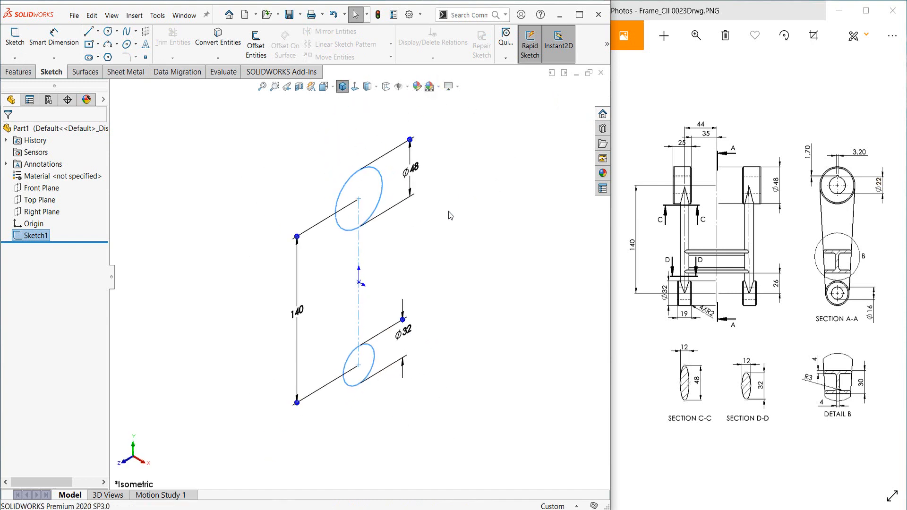
scroll(410, 222, "down", 1)
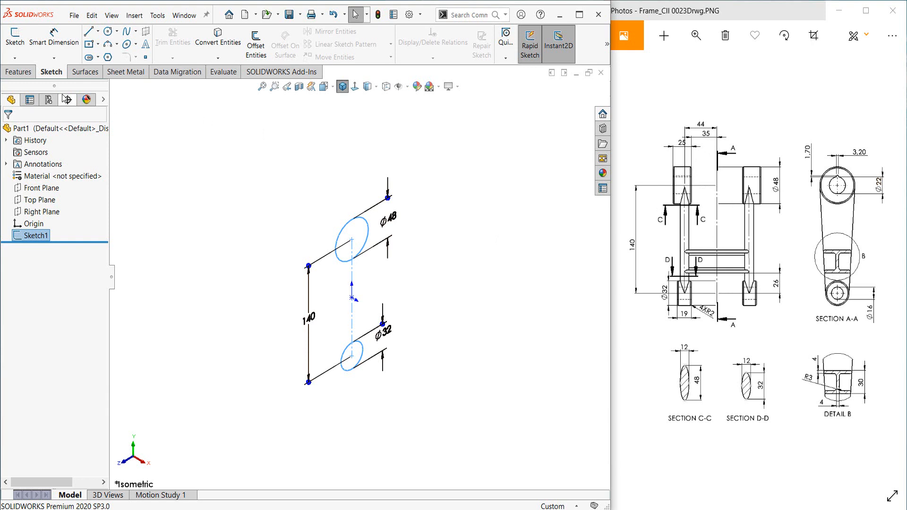
left_click(19, 72)
left_click(20, 43)
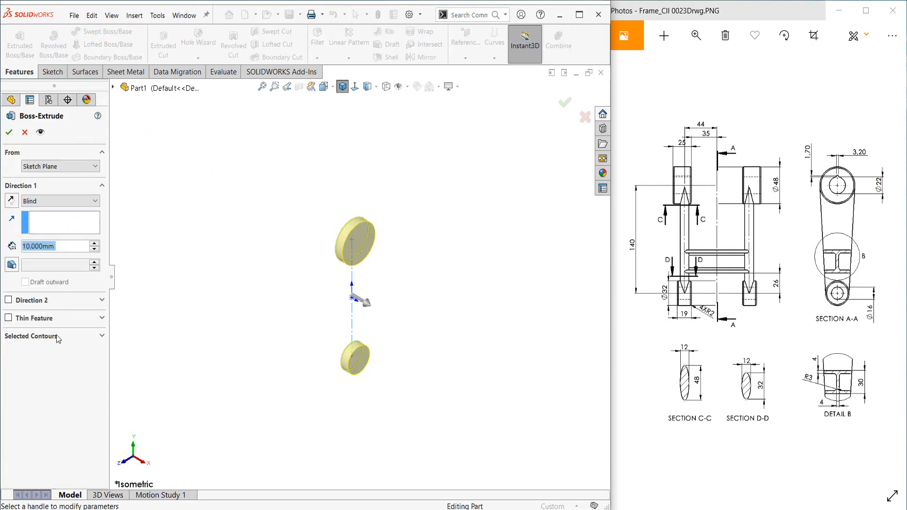
left_click(57, 337)
right_click(52, 353)
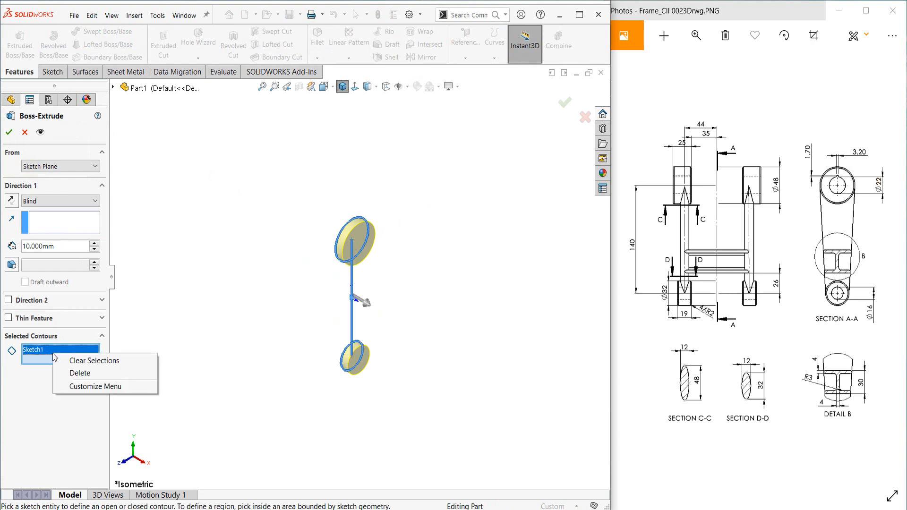
left_click(80, 359)
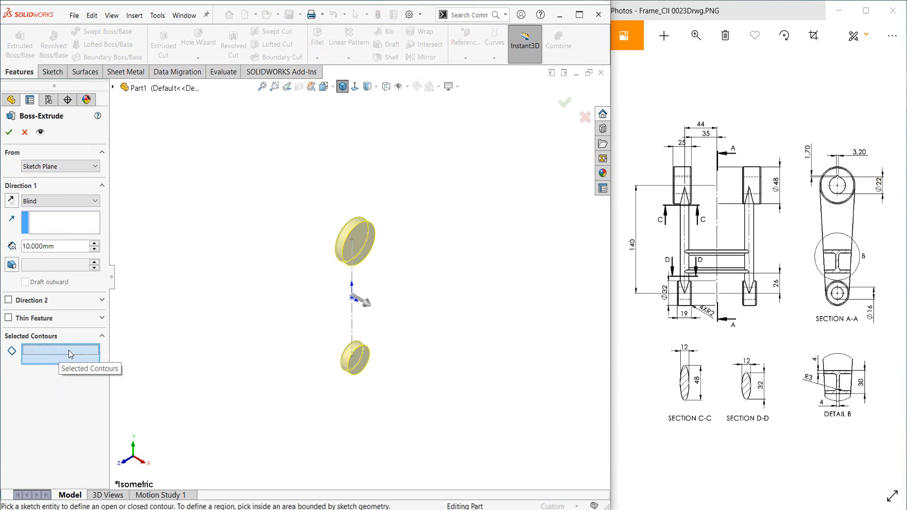
left_click(355, 234)
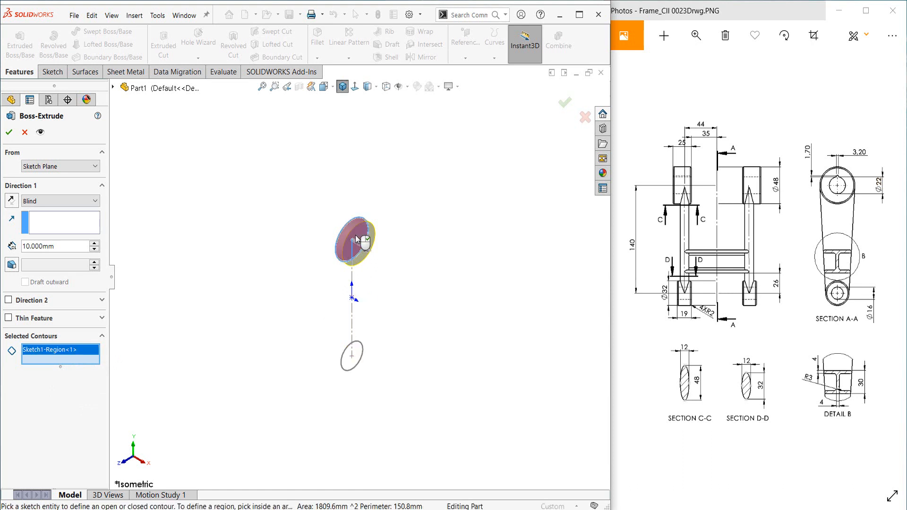
Reverse the extrusion direction and start the extrude from an offset of 35 mm from the sketch plane.
left_click(12, 200)
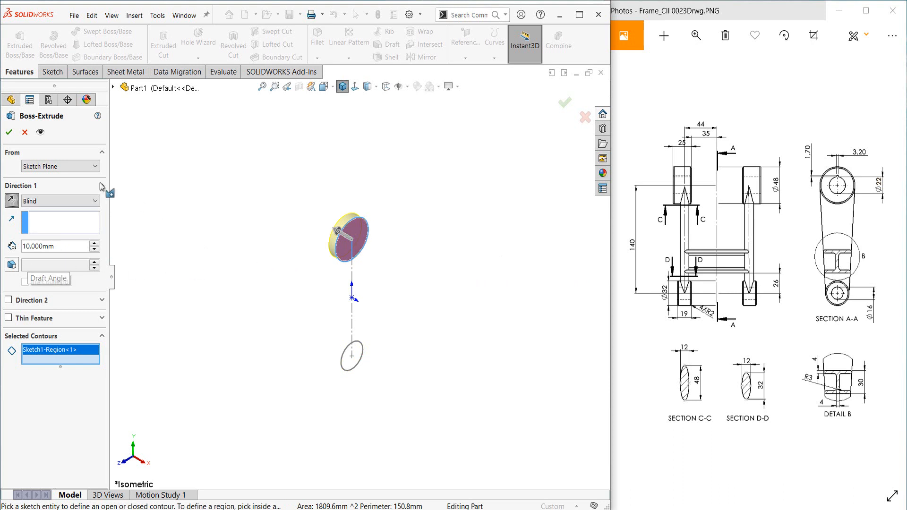
left_click(40, 168)
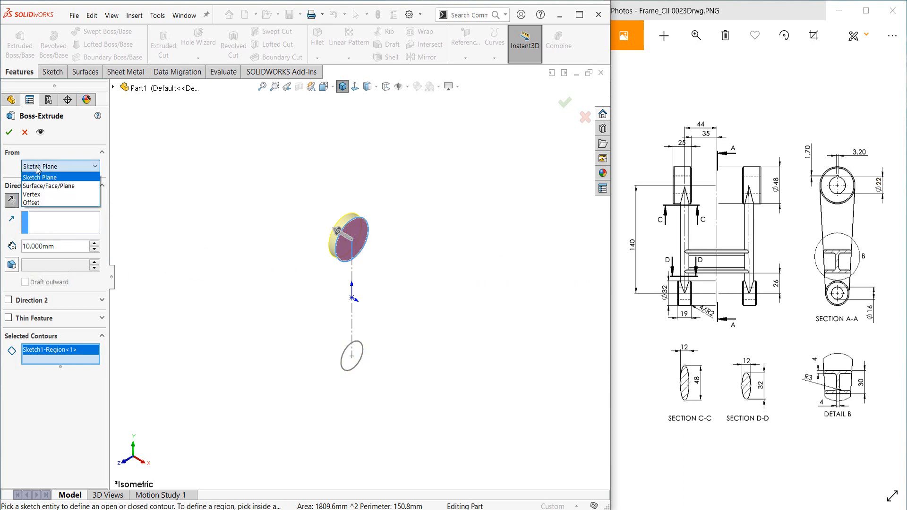
left_click(33, 206)
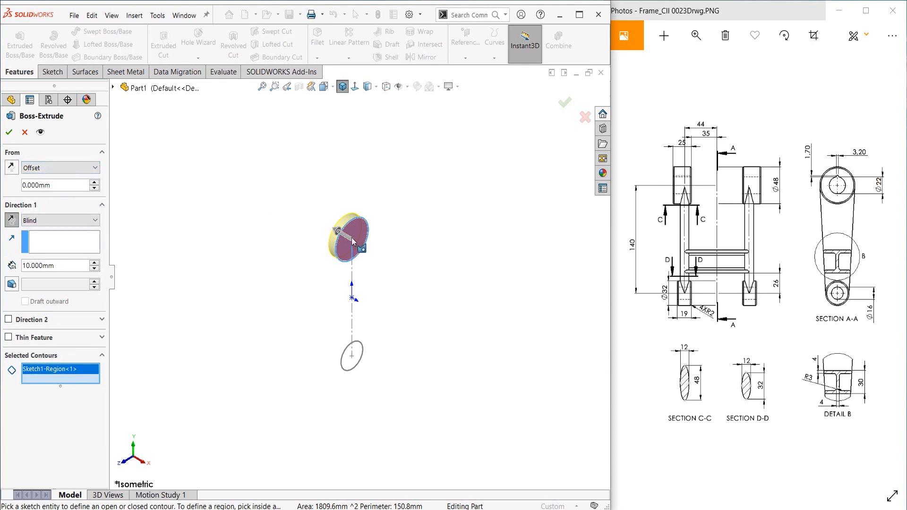
scroll(352, 241, "down", 3)
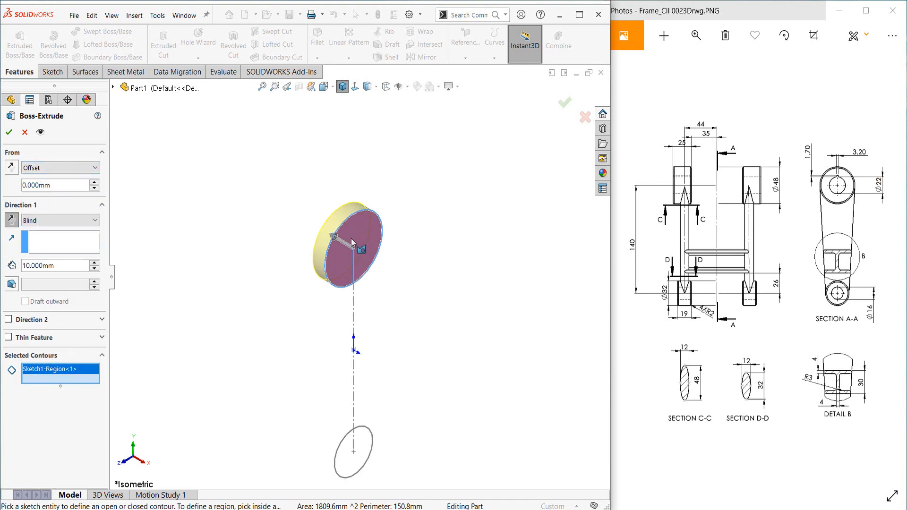
left_click(19, 187)
type("35")
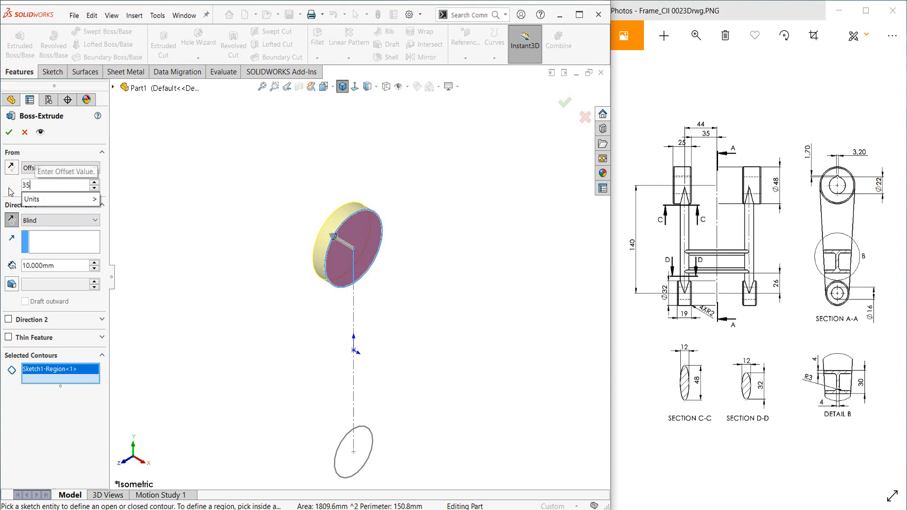
key("Return")
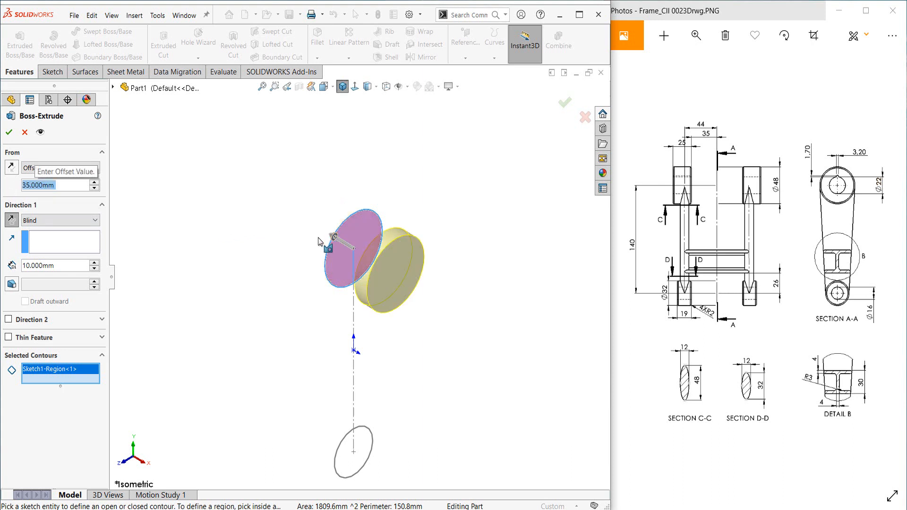
Extrude the upper circle to a depth of 25 mm with its start offset flipped to the opposite side of the sketch plane.
left_click(64, 262)
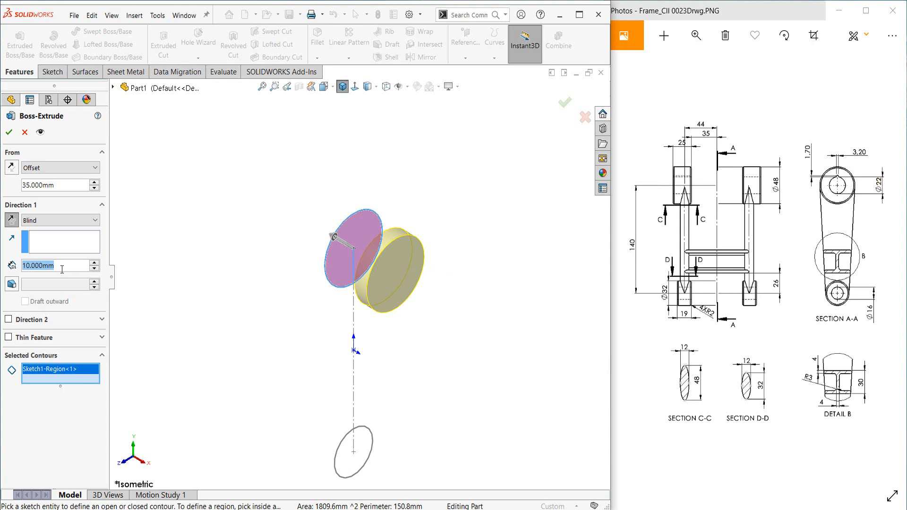
type("25")
key("Return")
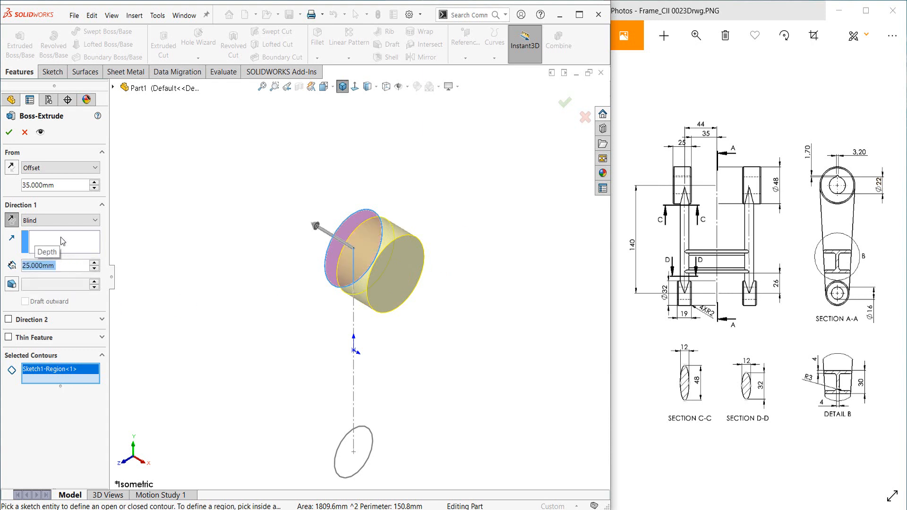
left_click(11, 221)
left_click(12, 220)
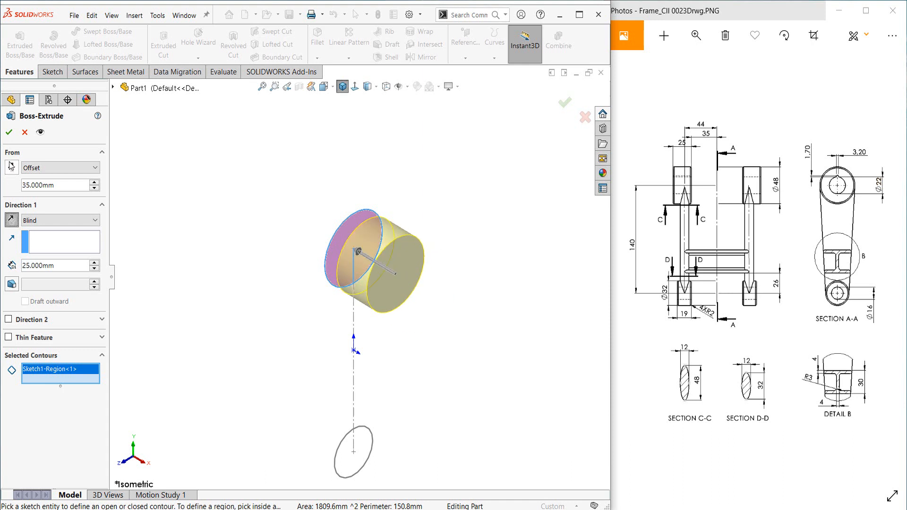
left_click(12, 166)
scroll(258, 304, "up", 2)
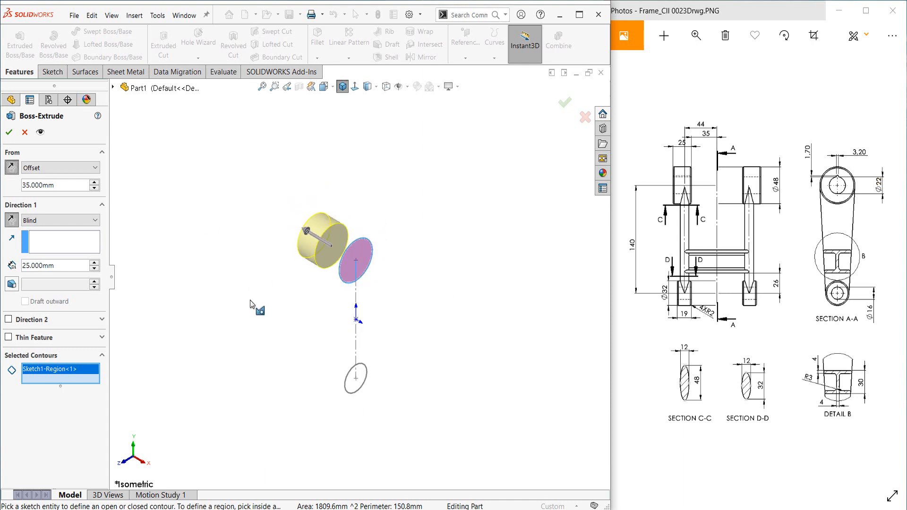
left_click(9, 133)
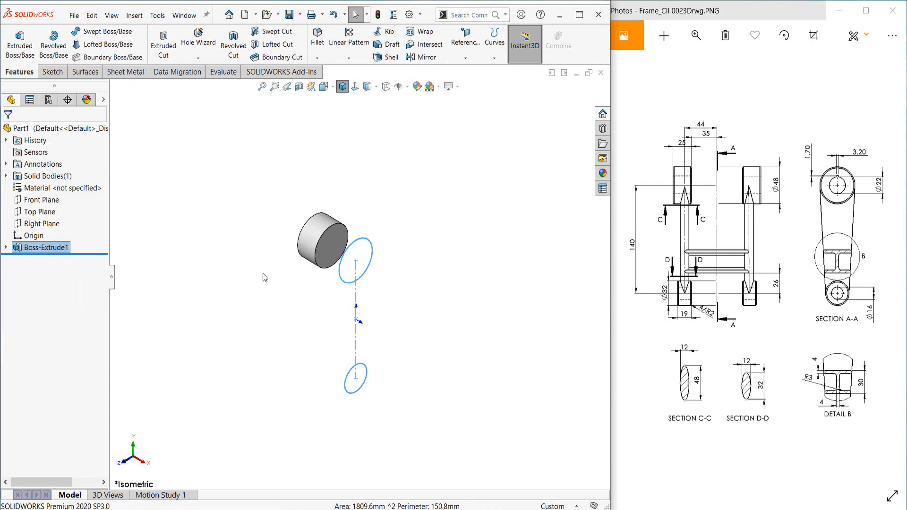
left_click(334, 371)
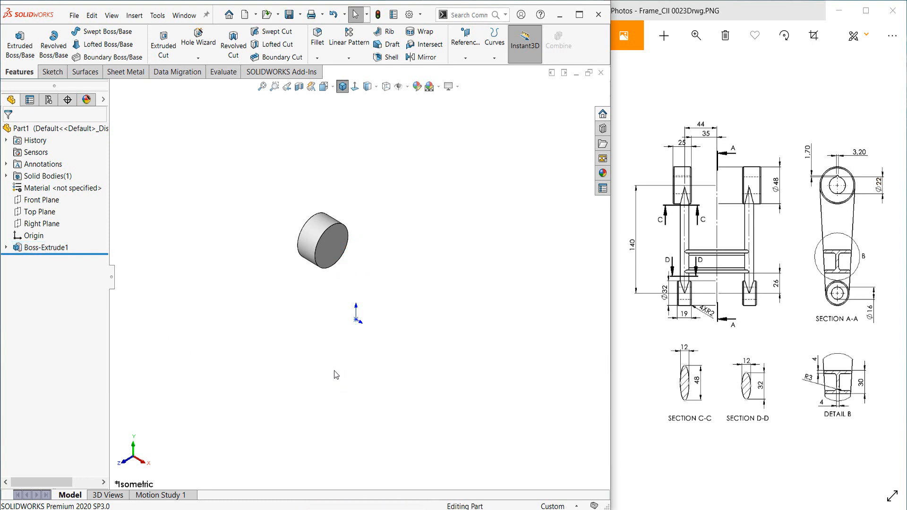
Show the sketch belonging to the upper boss extrusion so its circles can be reused.
left_click(5, 247)
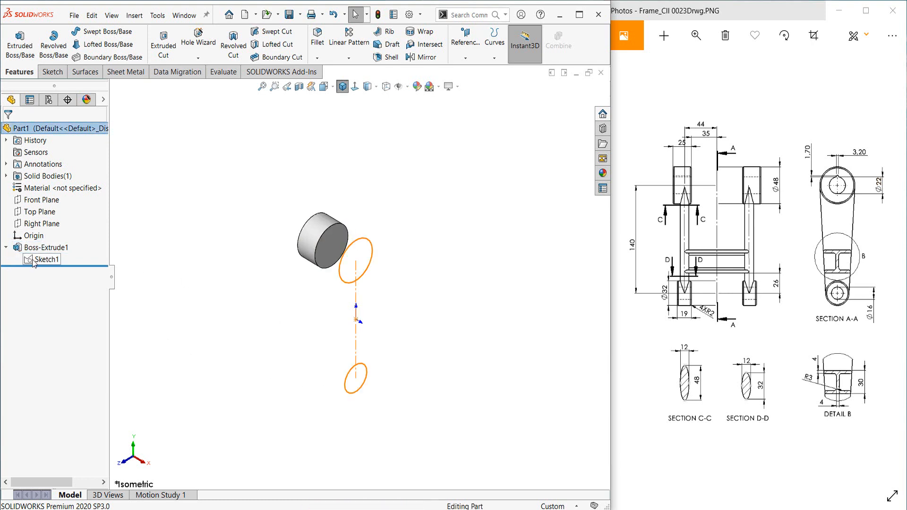
left_click(35, 260)
left_click(43, 245)
left_click(185, 173)
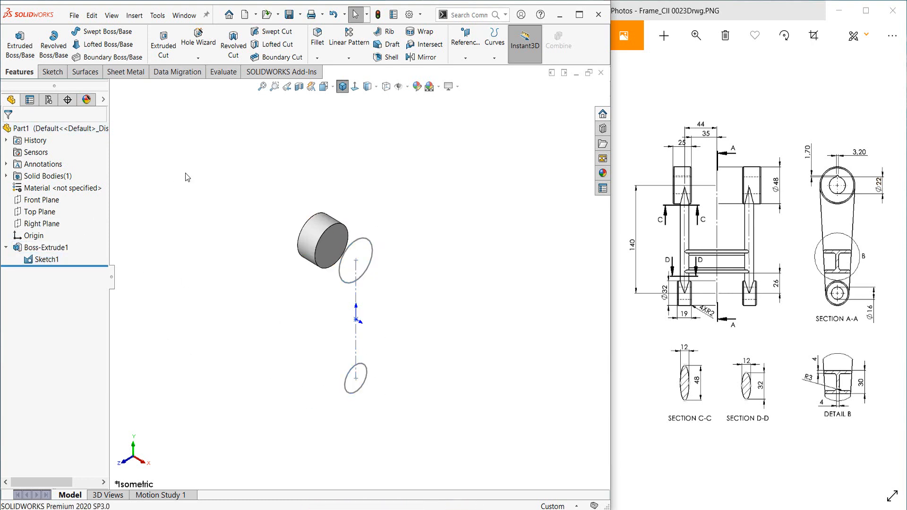
Start a Boss-Extrude of the lower circle's contour from an offset of 35 mm from the sketch plane.
left_click(35, 54)
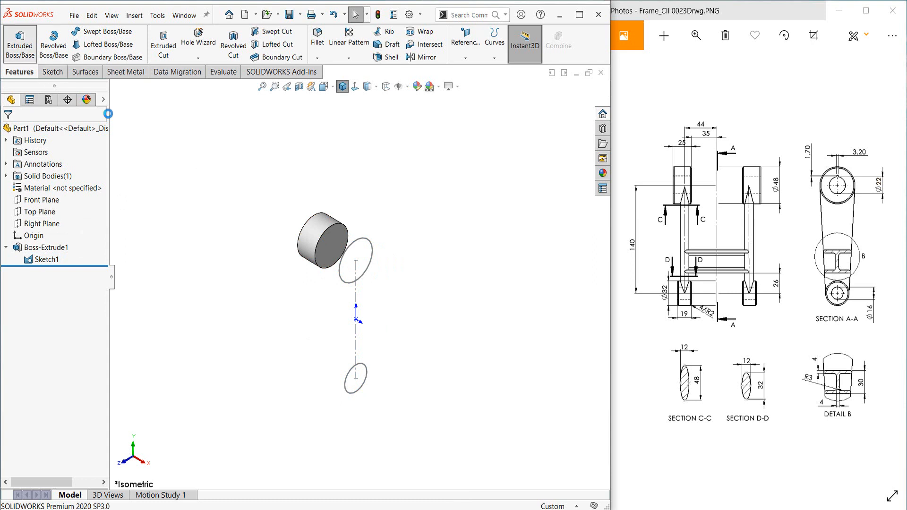
left_click(350, 375)
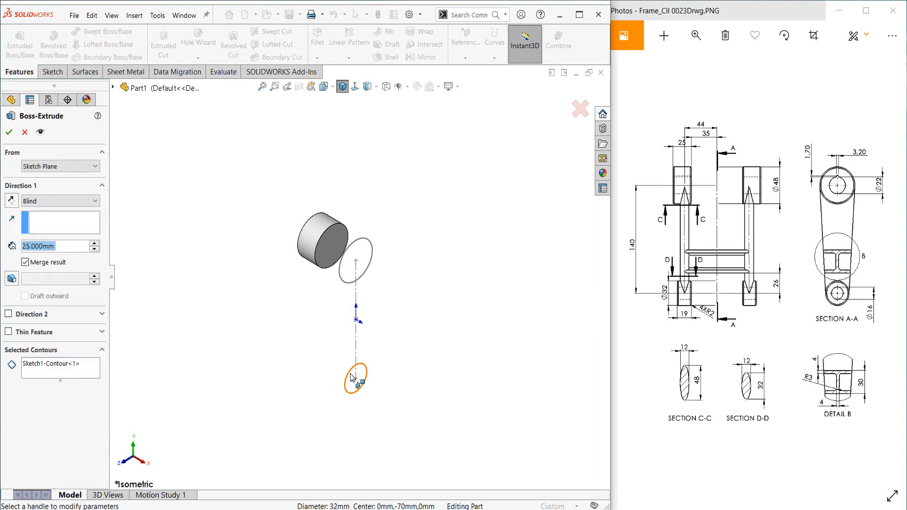
scroll(350, 377, "down", 2)
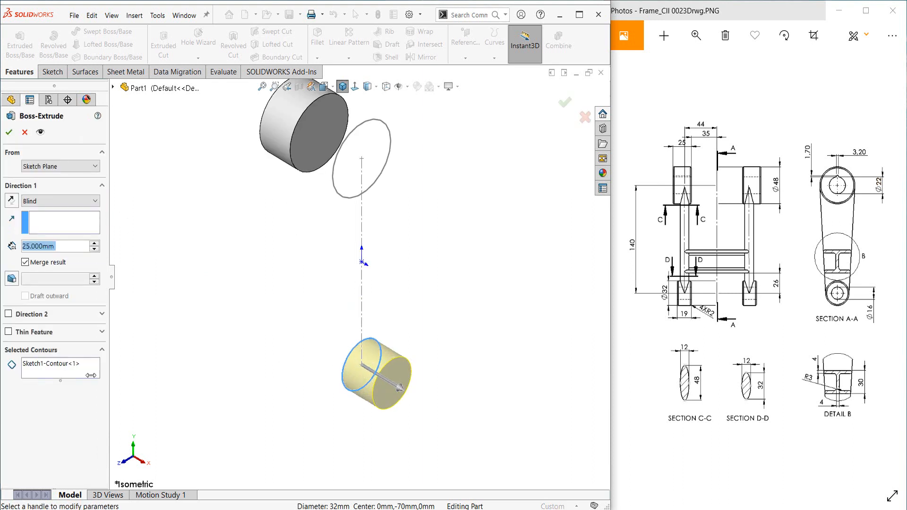
left_click(40, 202)
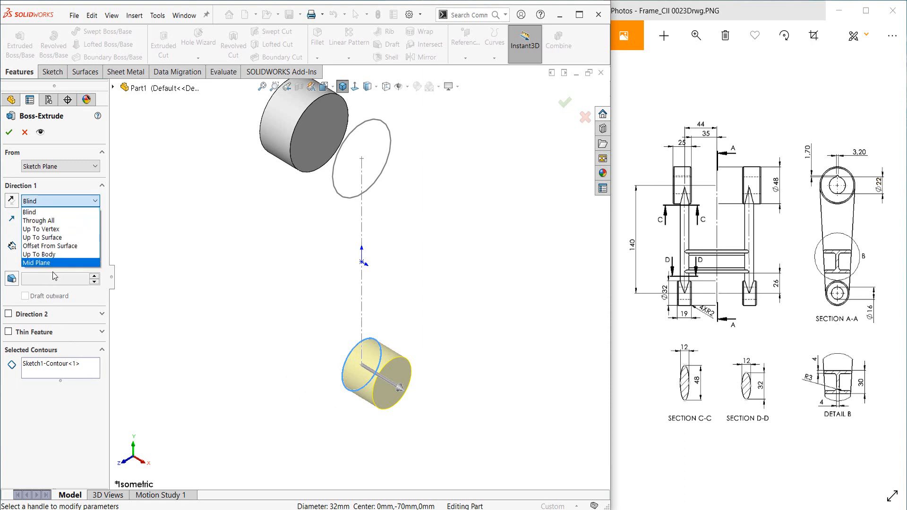
left_click(37, 168)
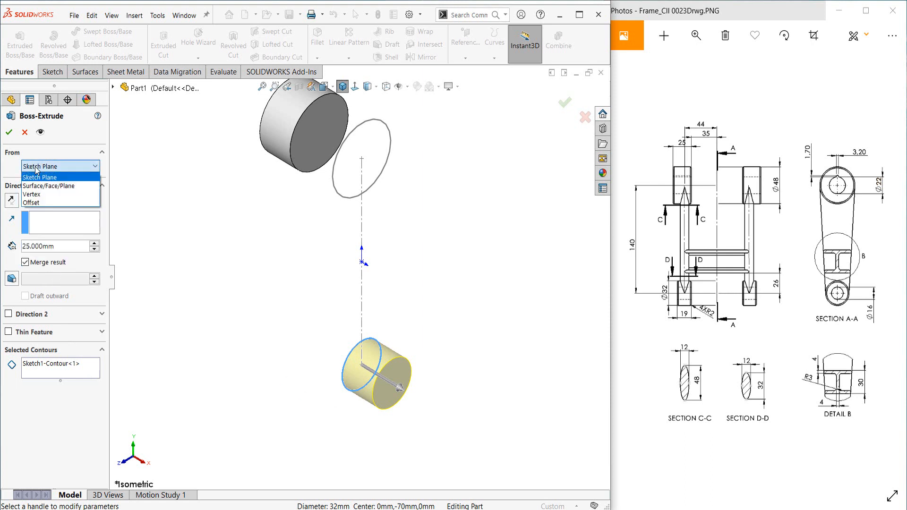
left_click(41, 203)
left_click_drag(56, 185, 18, 190)
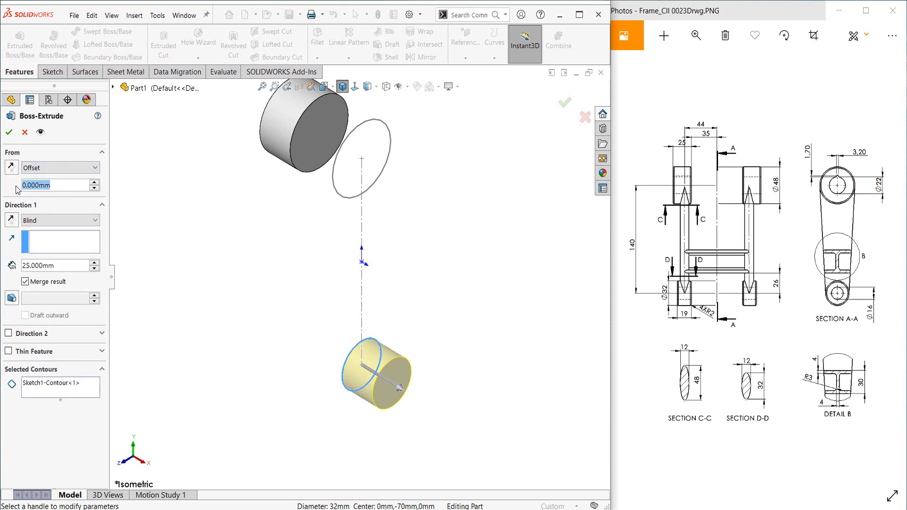
type("35")
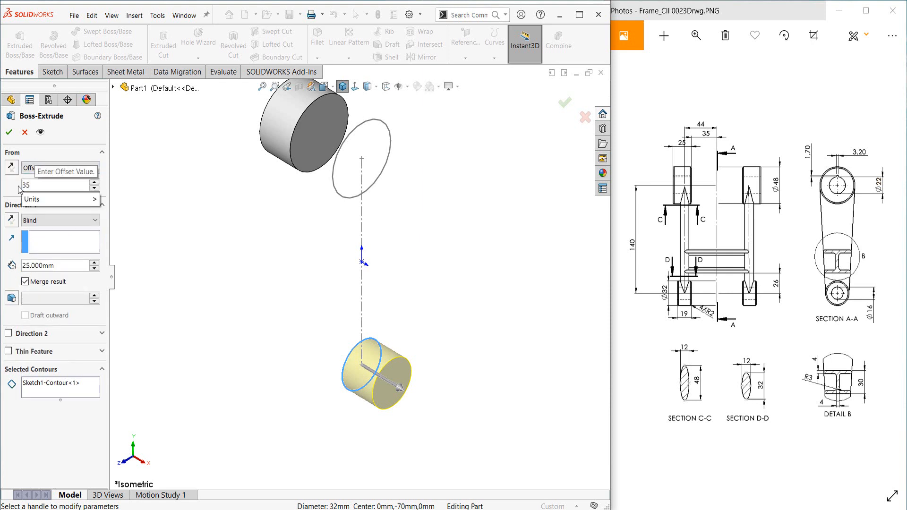
key("Return")
Reverse both the start offset and the extrusion direction, and extrude the lower circle 19 mm.
left_click(11, 167)
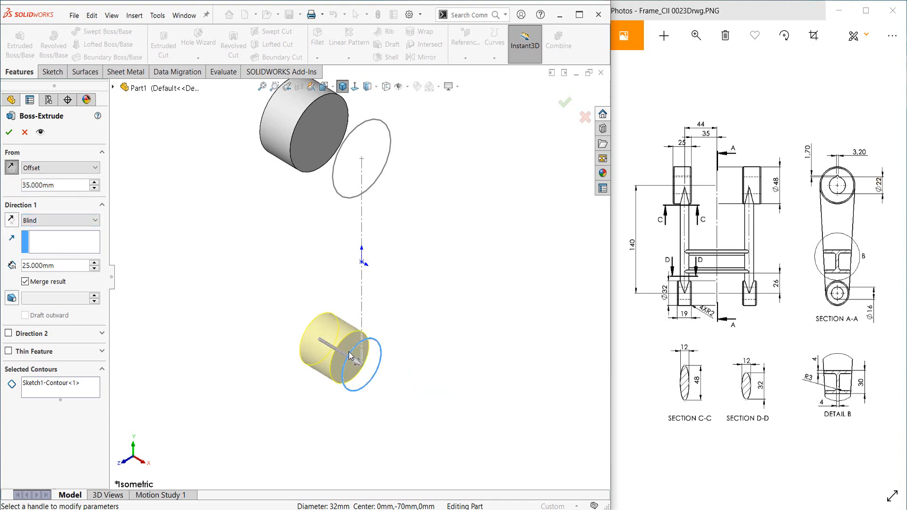
left_click(13, 221)
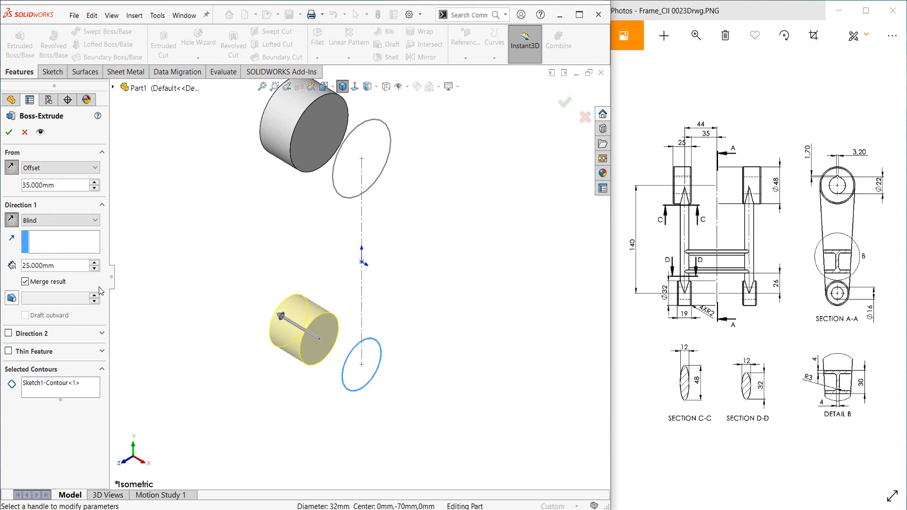
double_click(68, 267)
type("19")
key("Return")
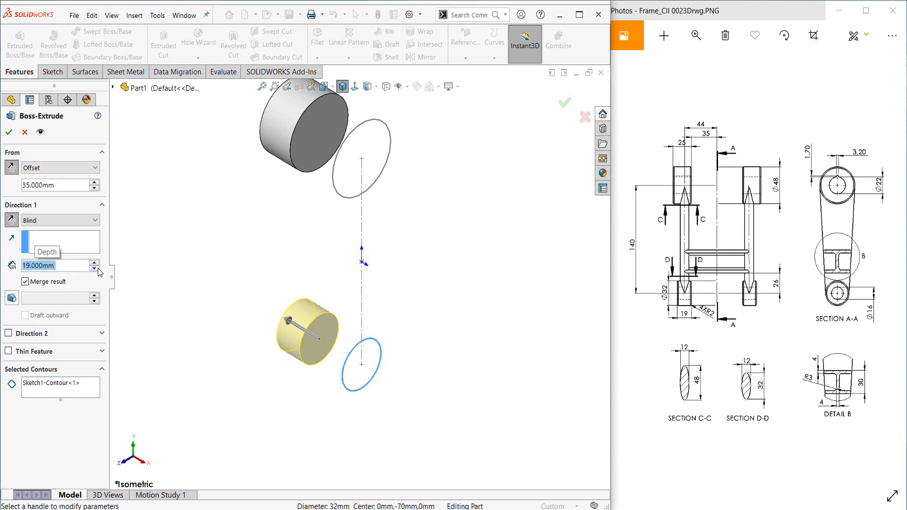
left_click(8, 133)
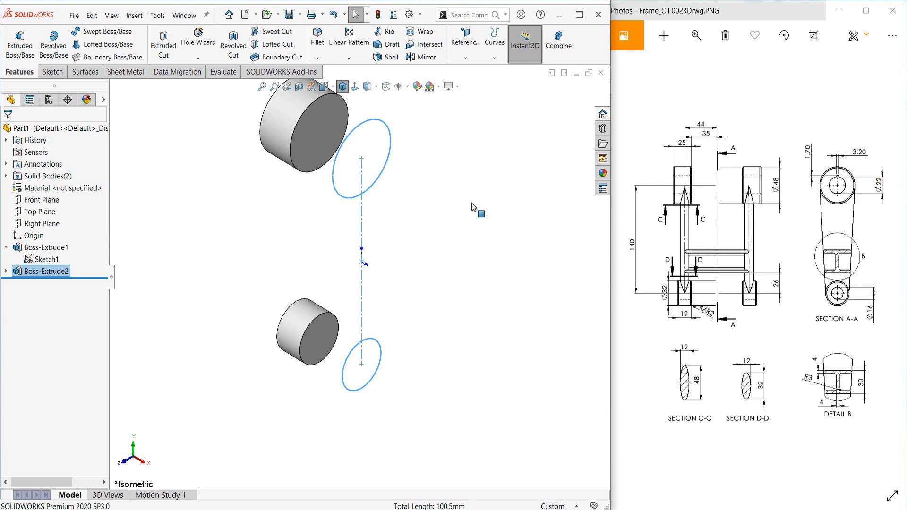
left_click(518, 204)
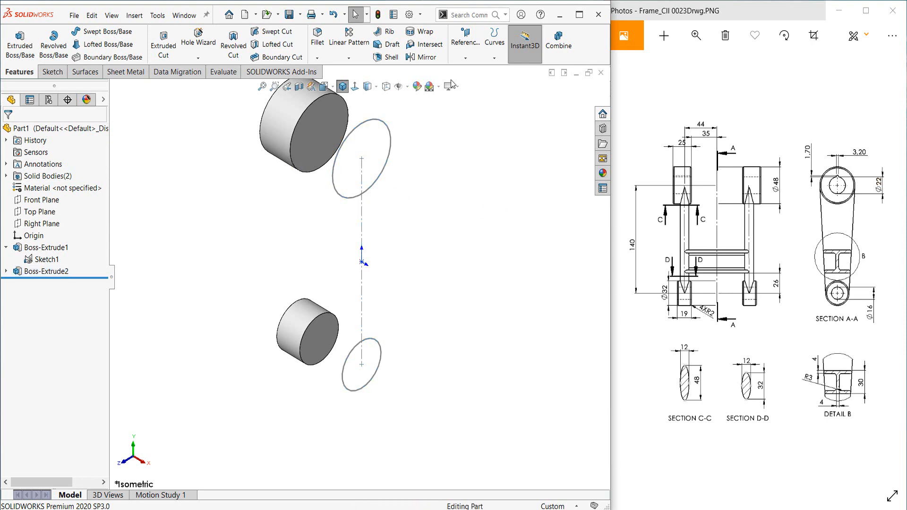
Create a reference plane through the upper circle's center point, parallel to the Top Plane.
left_click(466, 60)
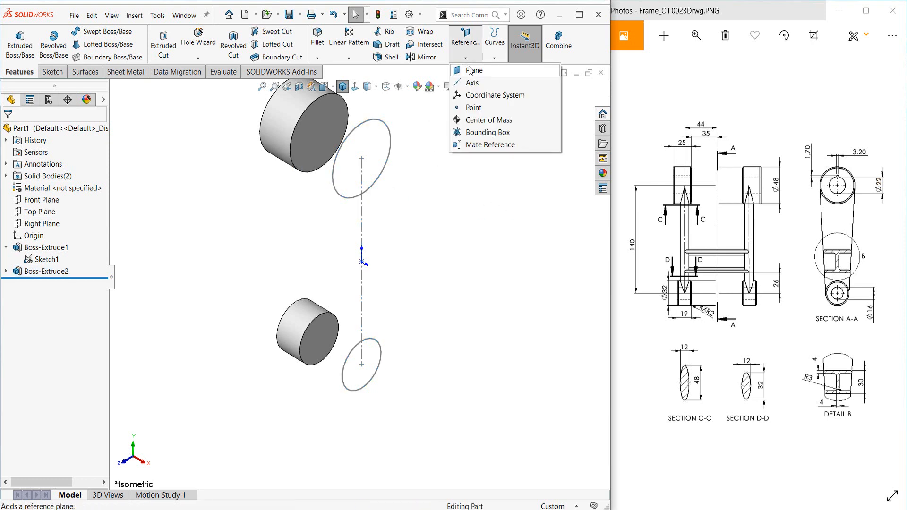
left_click(470, 71)
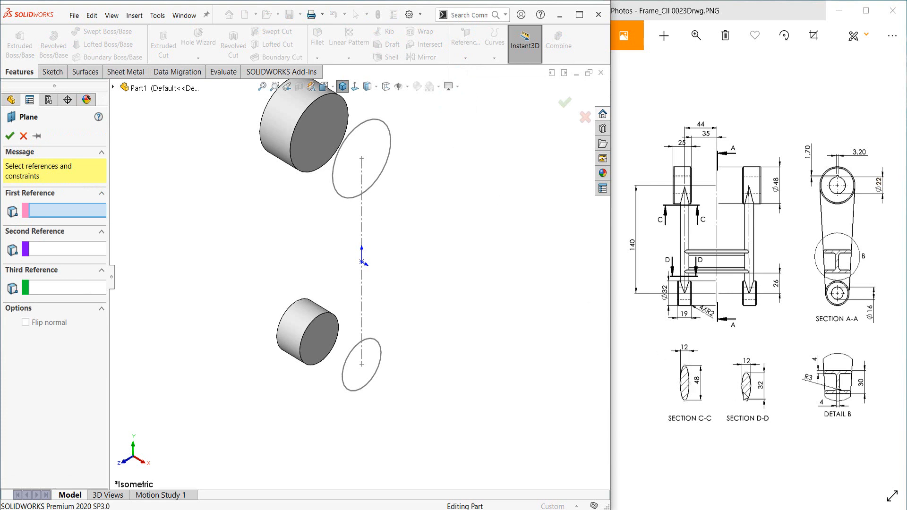
left_click(361, 160)
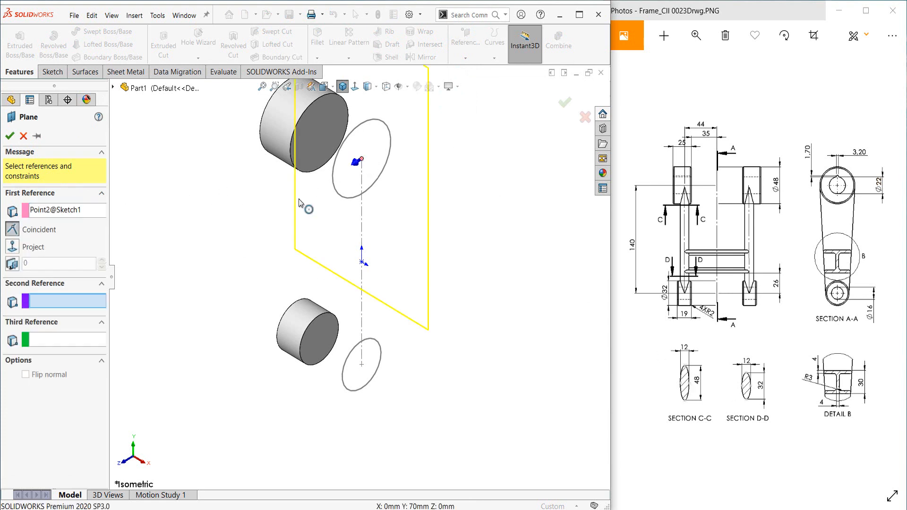
left_click(114, 88)
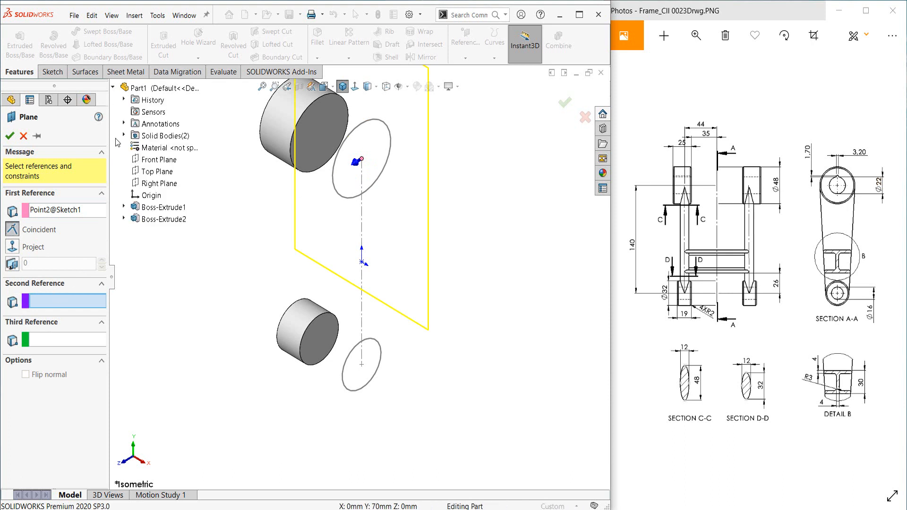
left_click(150, 172)
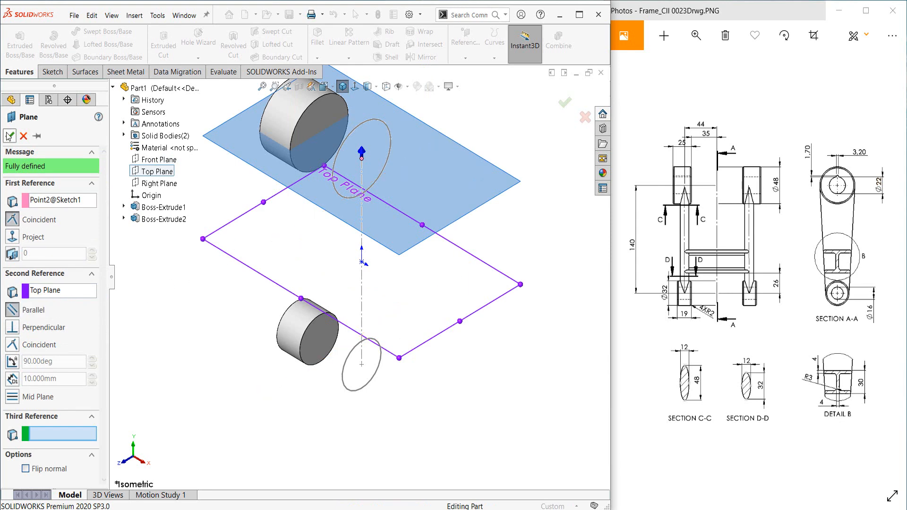
scroll(425, 176, "up", 3)
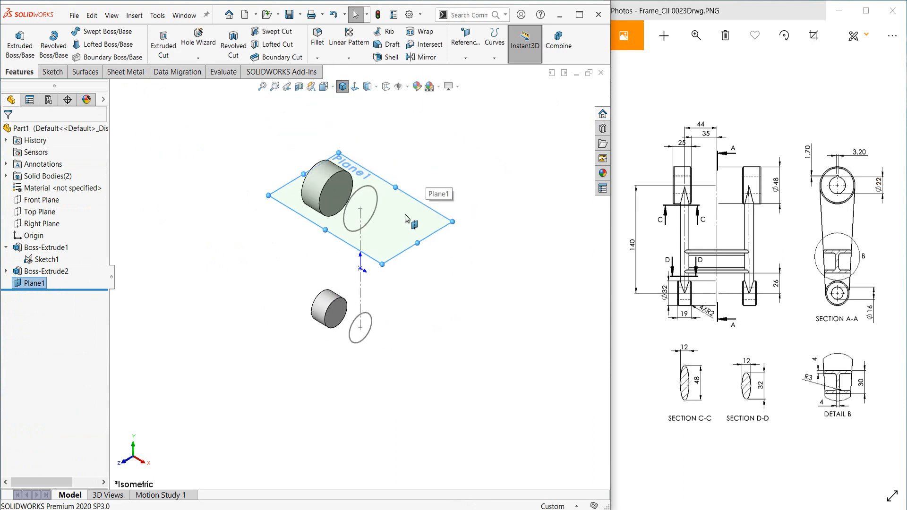
left_click(400, 215)
left_click(440, 184)
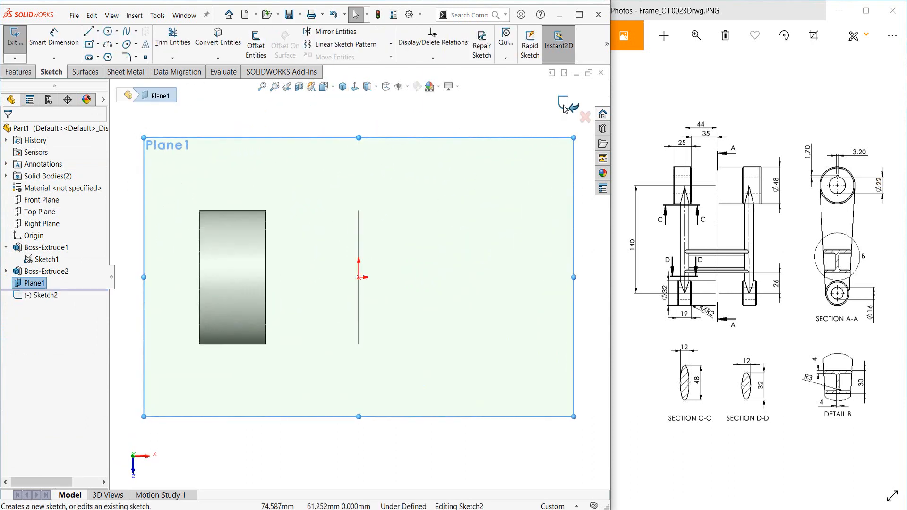
left_click(565, 108)
scroll(364, 264, "up", 2)
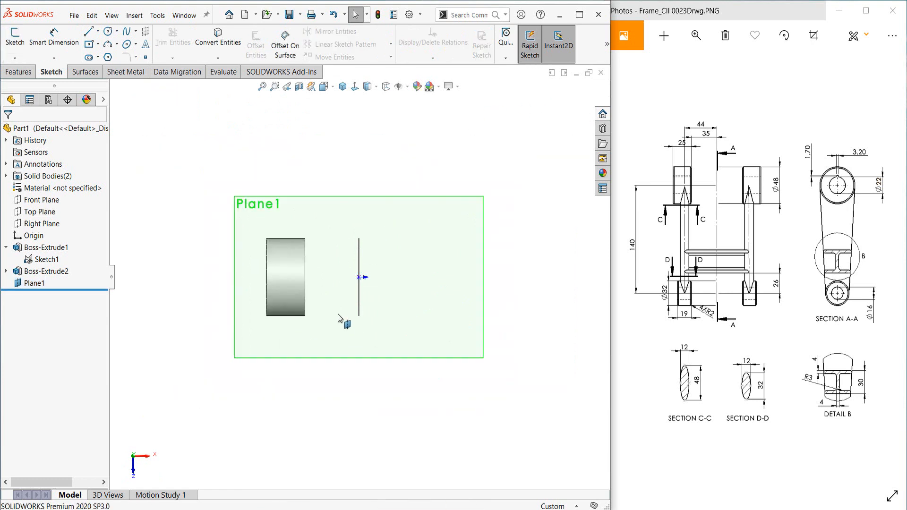
middle_click_drag(276, 331, 330, 113)
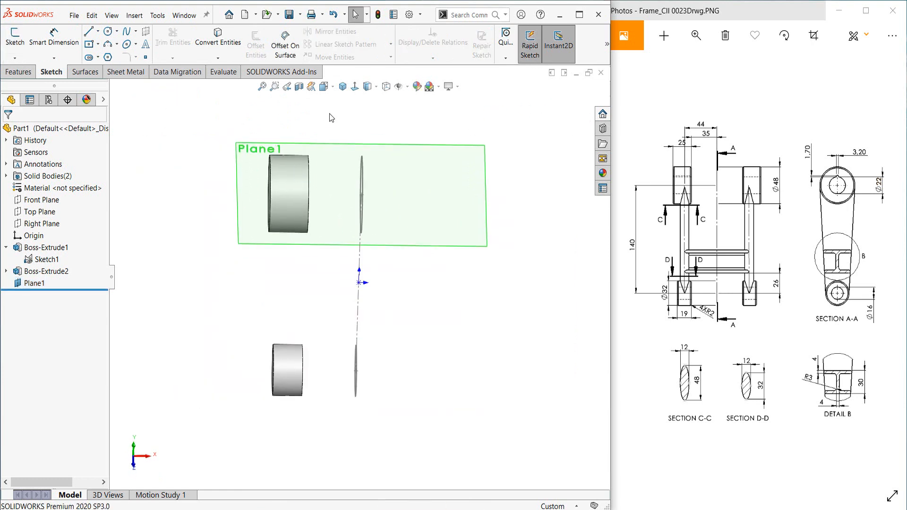
left_click(341, 89)
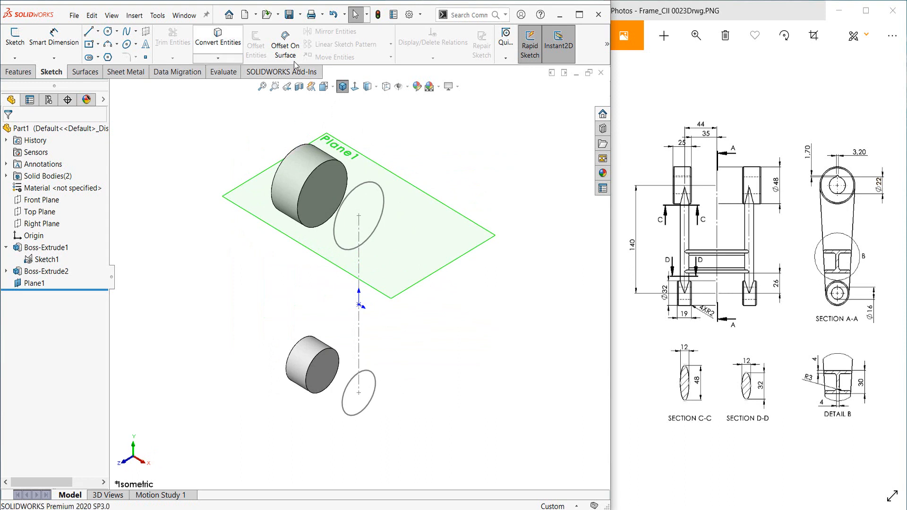
Create a reference plane through the lower circle's center point, parallel to the Top Plane.
left_click(19, 72)
left_click(465, 57)
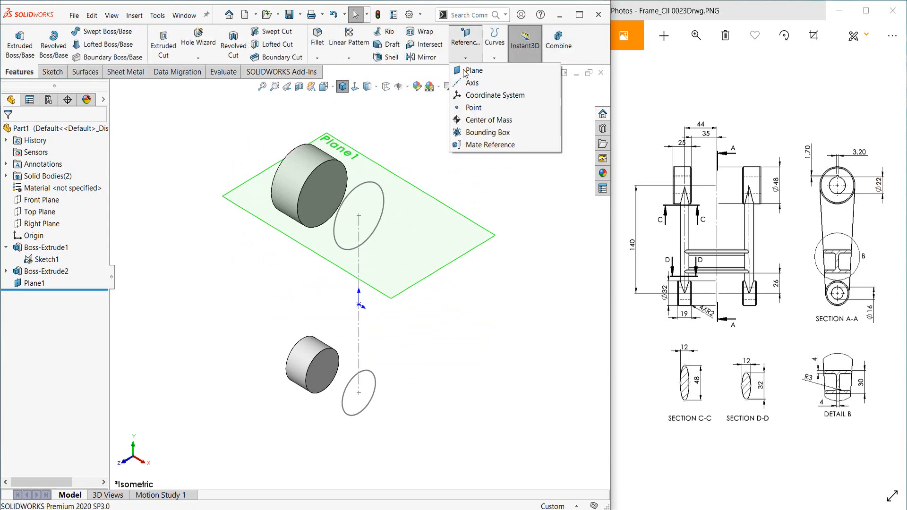
left_click(475, 67)
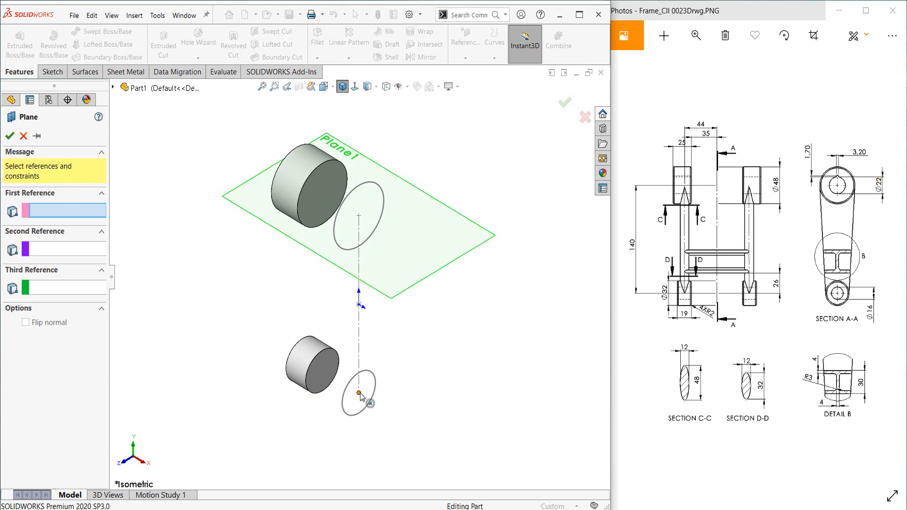
left_click(359, 393)
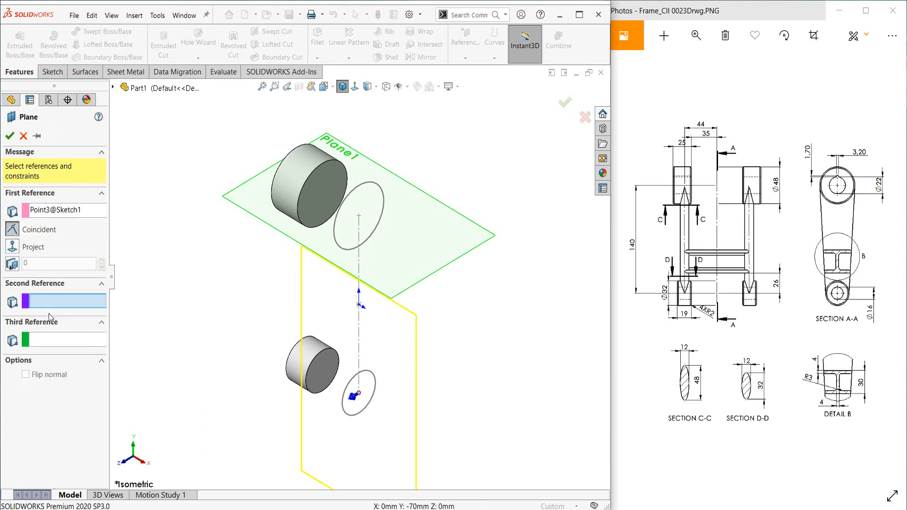
left_click(113, 87)
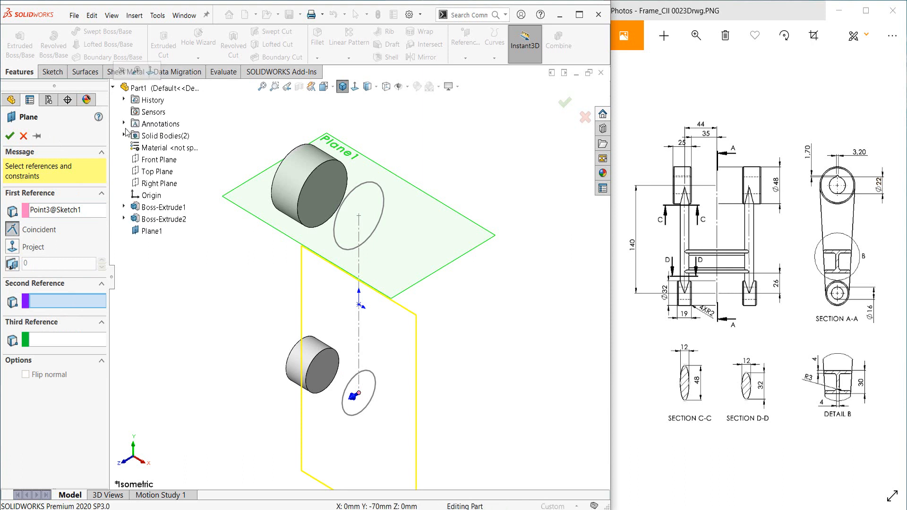
left_click(149, 172)
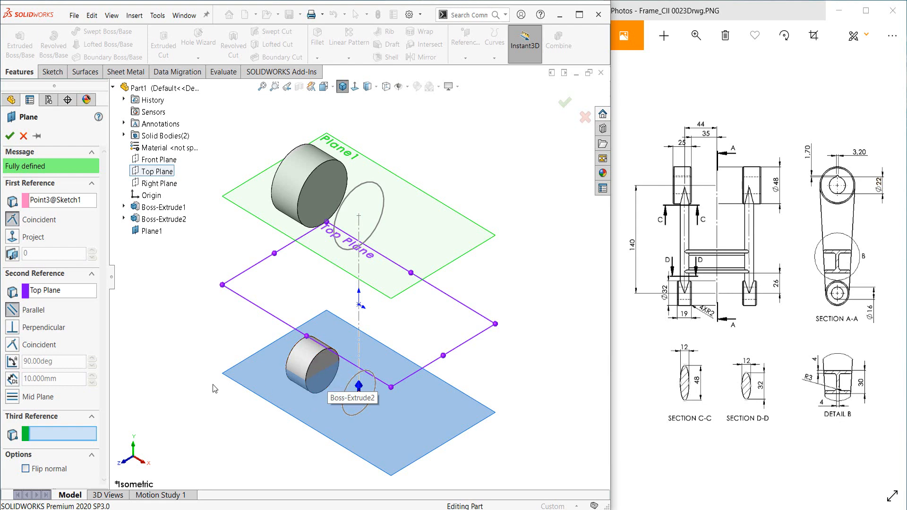
left_click(9, 136)
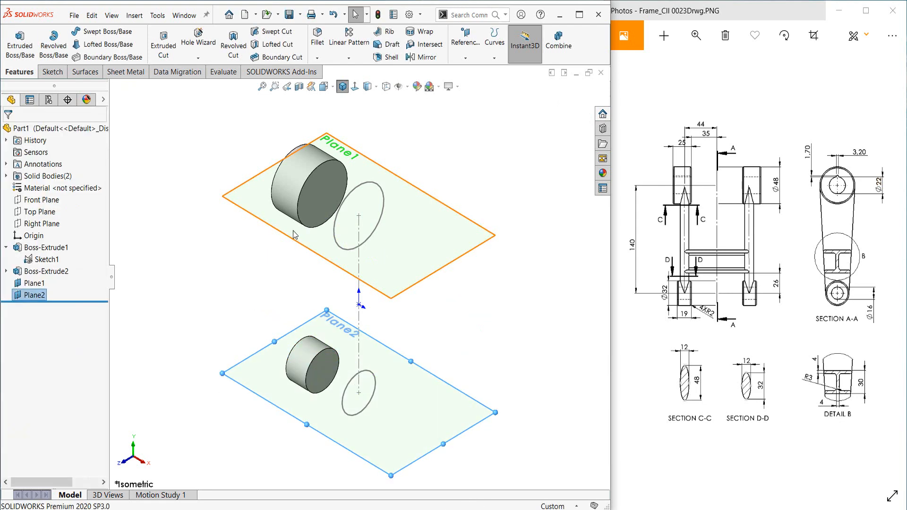
Hide the reference plane that passes through the lower circle's center.
scroll(331, 253, "down", 3)
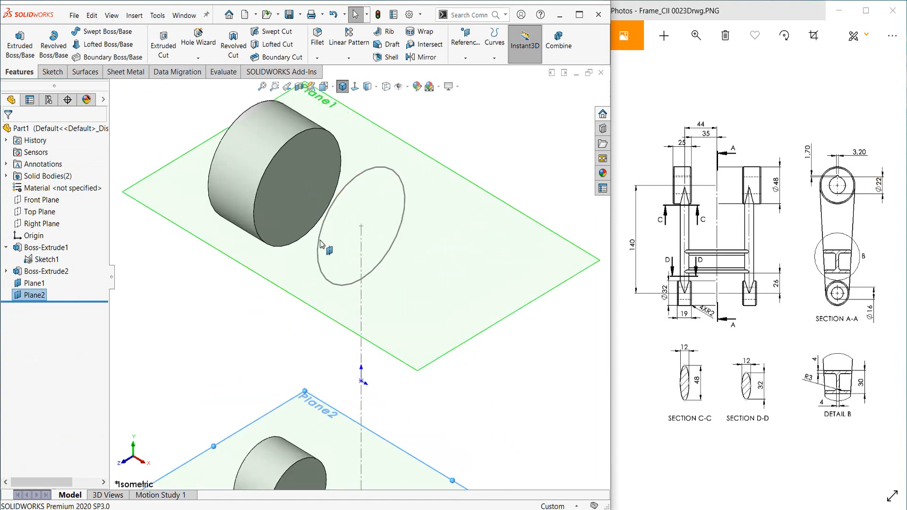
middle_click_drag(330, 254, 313, 203)
scroll(357, 368, "up", 3)
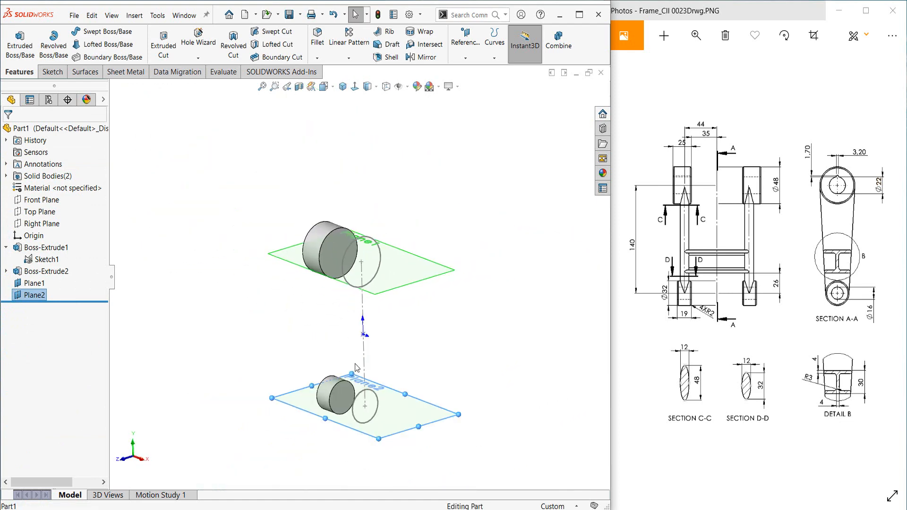
mouse_move(364, 459)
middle_mouse_down()
mouse_move(342, 431)
mouse_move(369, 465)
middle_mouse_up()
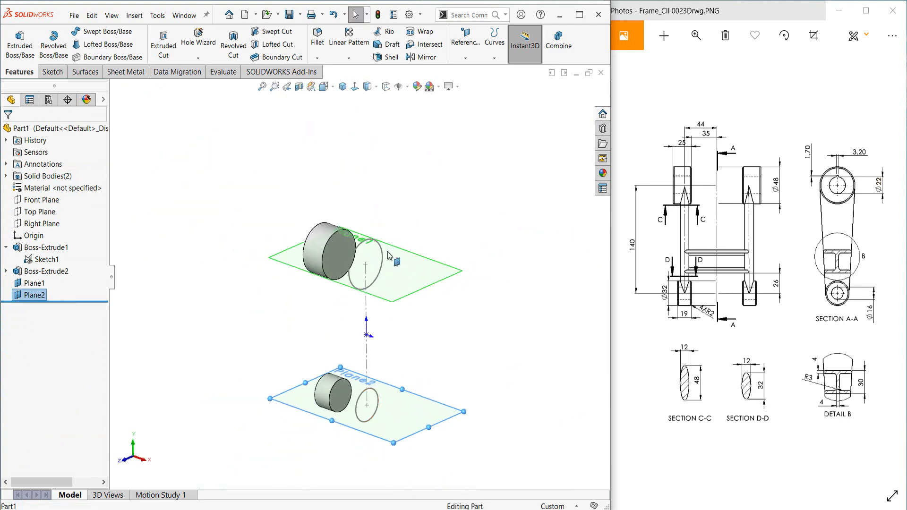
middle_click_drag(369, 231, 416, 274)
left_click(418, 272)
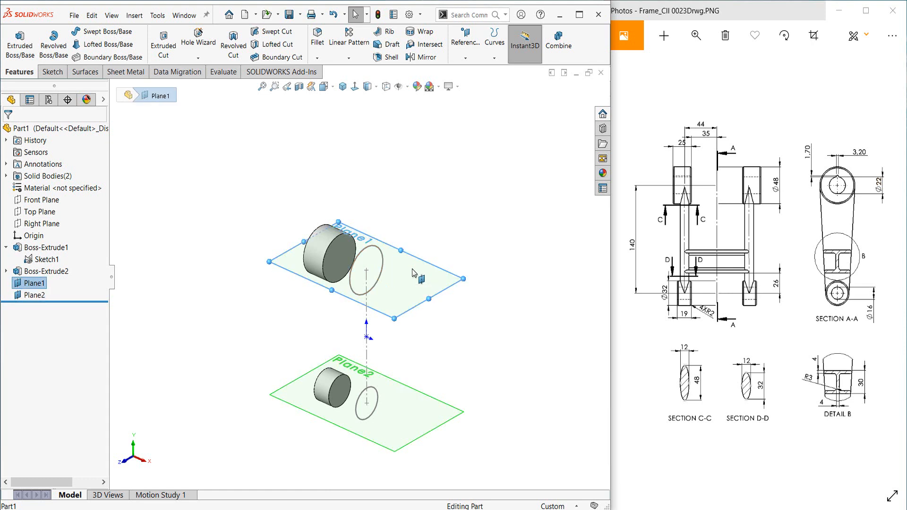
left_click(416, 399)
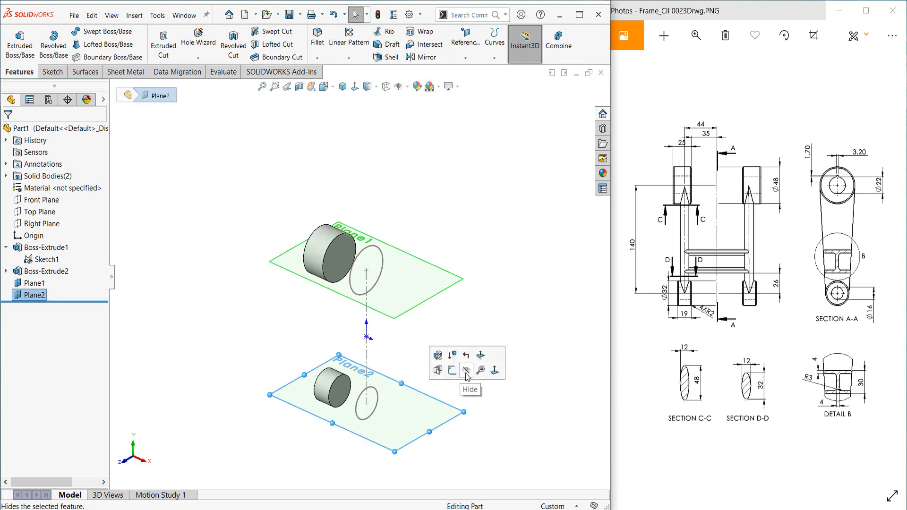
left_click(466, 372)
Start a sketch on the upper reference plane and set the display style to Hidden Lines Visible.
left_click(400, 263)
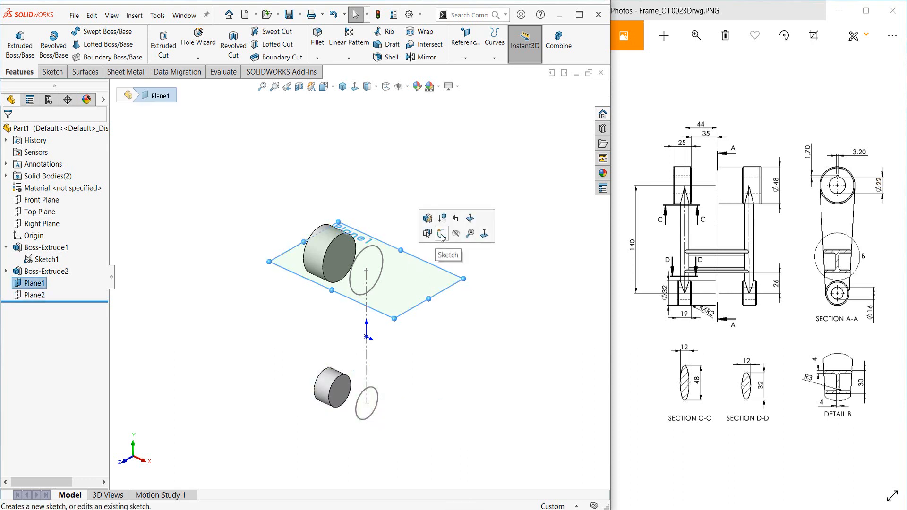
left_click(442, 235)
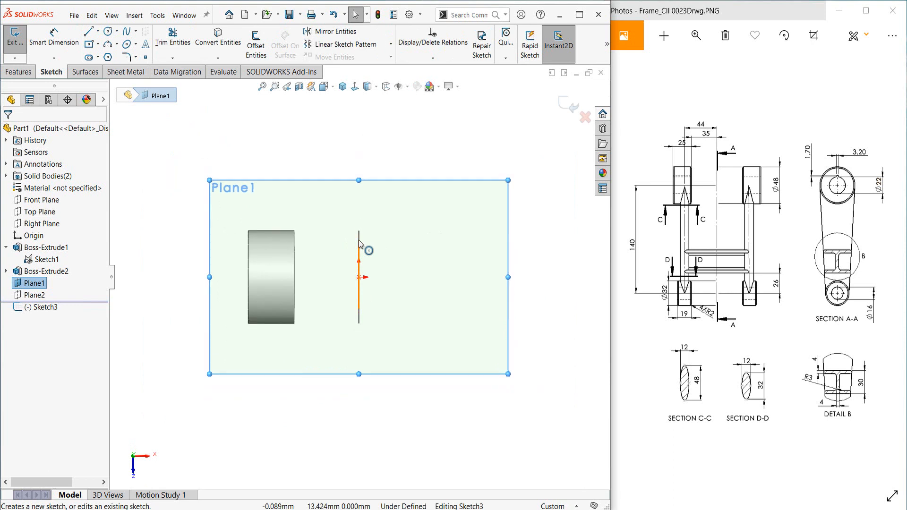
left_click(378, 88)
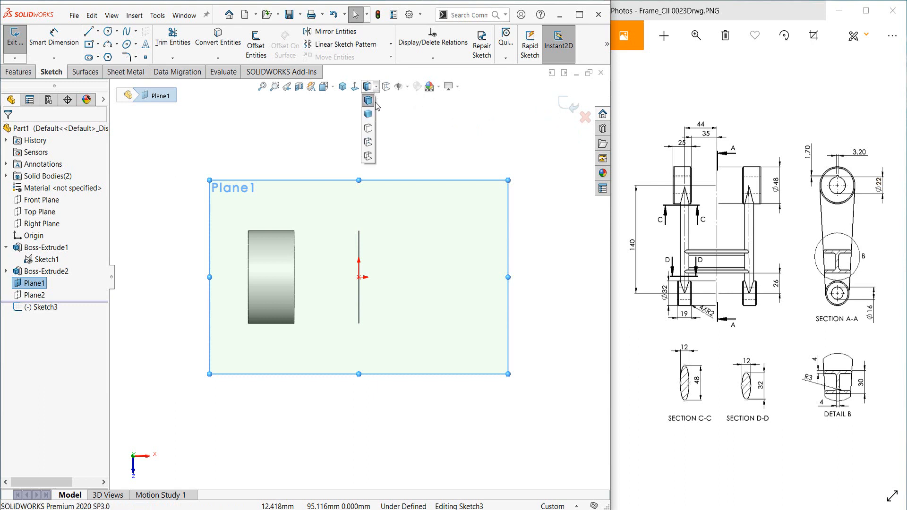
left_click(369, 142)
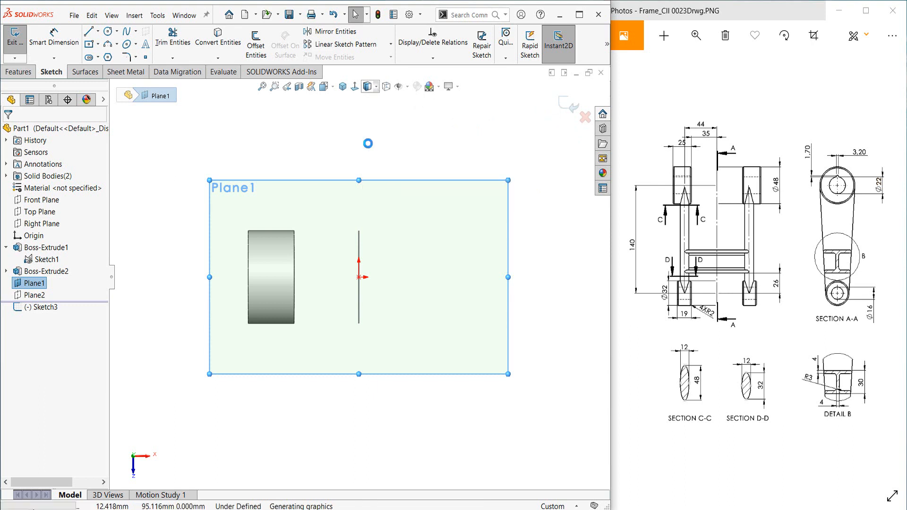
Sketch a slightly tilted upright ellipse inside the upper boss outline, about 14 mm wide and 48 mm tall, reaching the outline's lower edge.
left_click(127, 45)
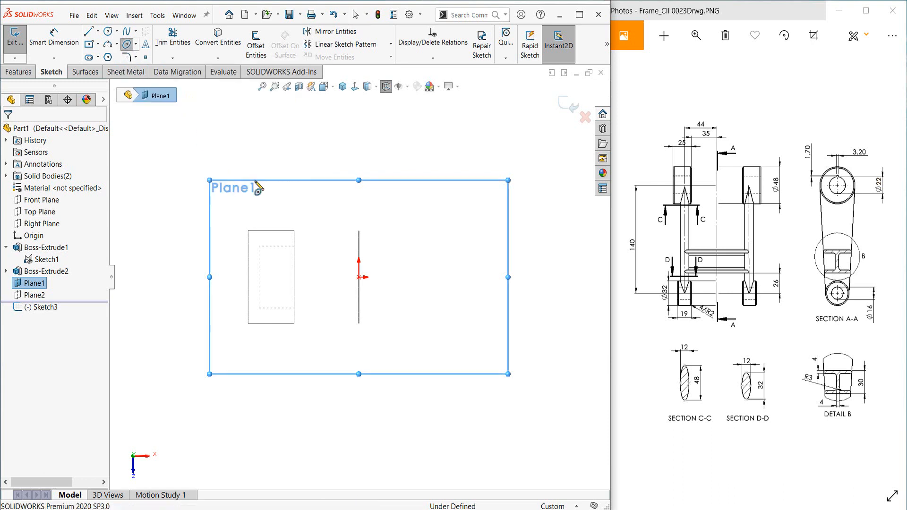
left_click(273, 277)
left_click(277, 324)
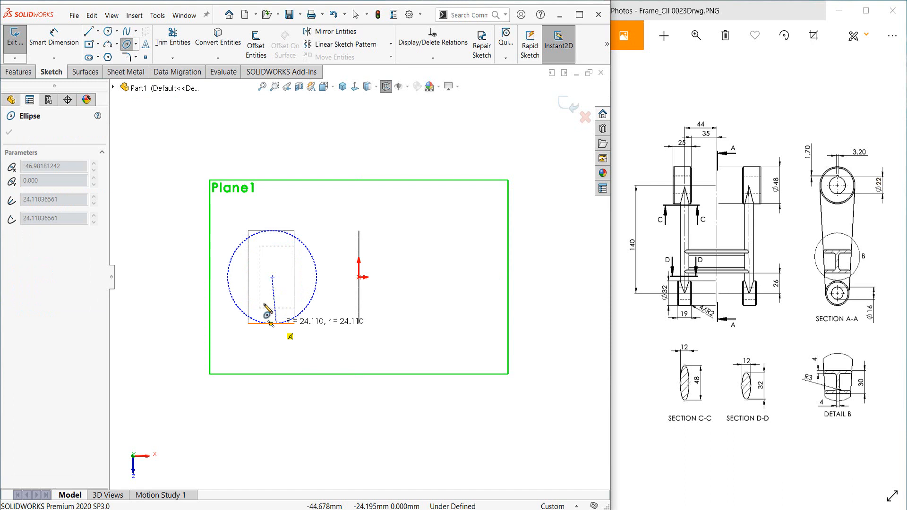
left_click(259, 299)
key("Escape")
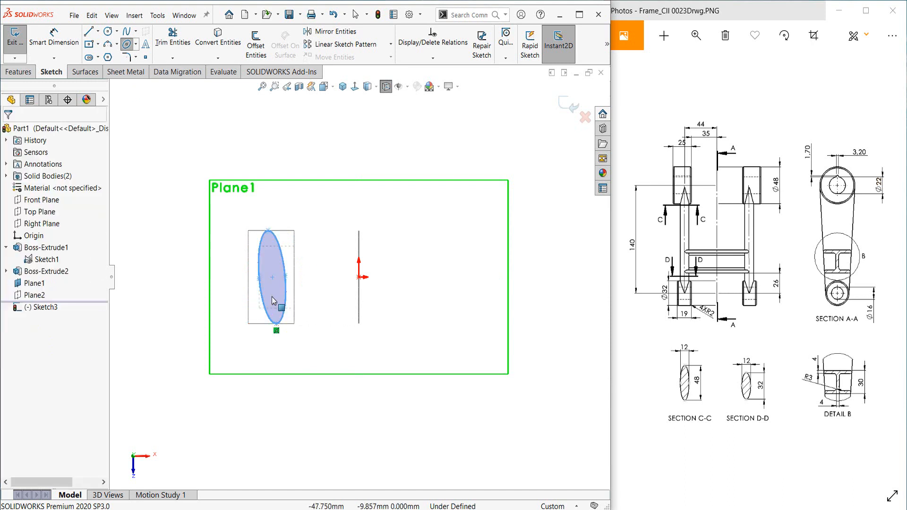
Add a Horizontal relation between the ellipse's two side points, its center point and the origin.
scroll(271, 296, "down", 3)
left_click(269, 254)
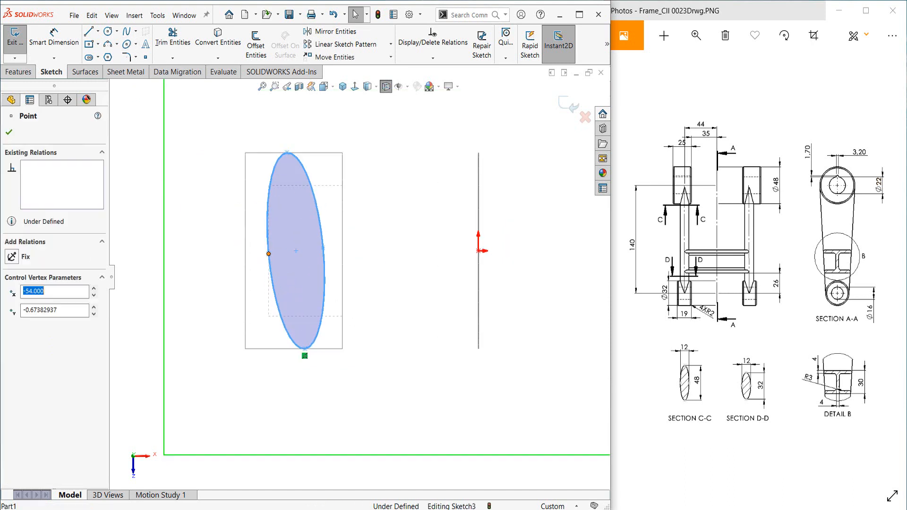
left_click(324, 248, "ctrl")
left_click(296, 251, "ctrl")
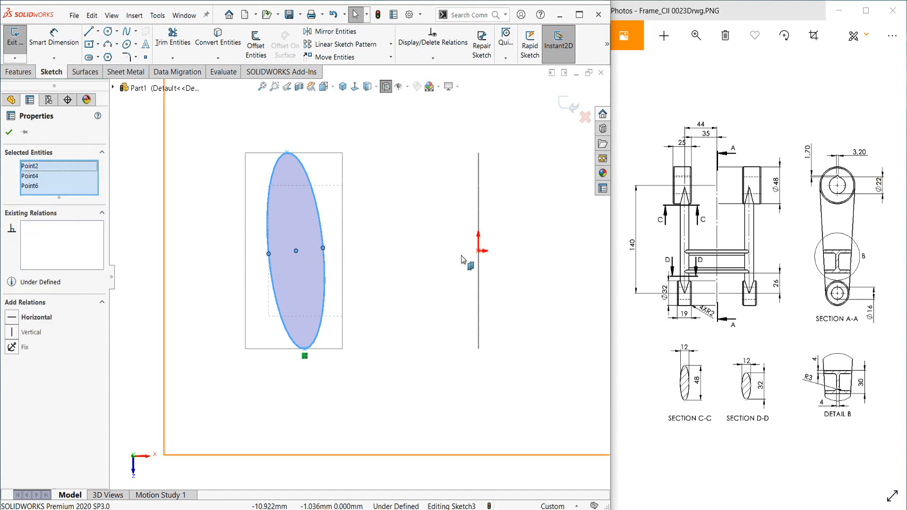
left_click(479, 251, "ctrl")
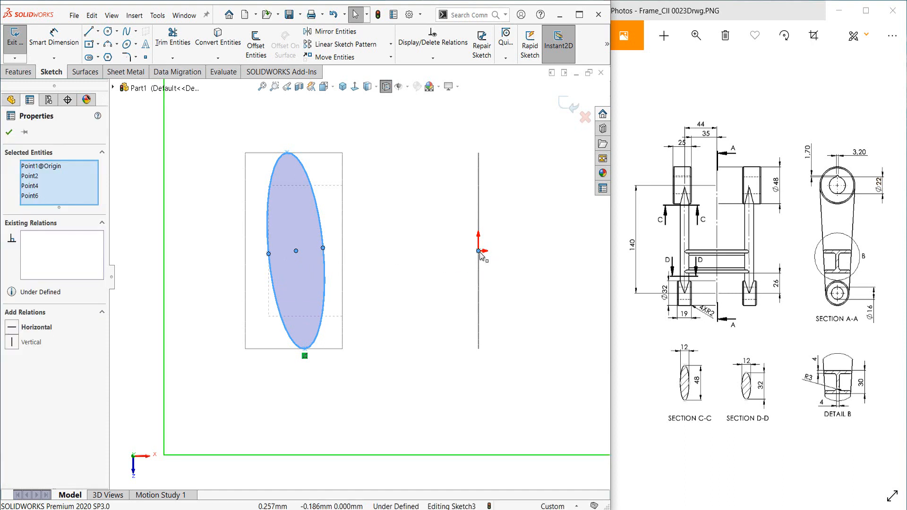
left_click(13, 327)
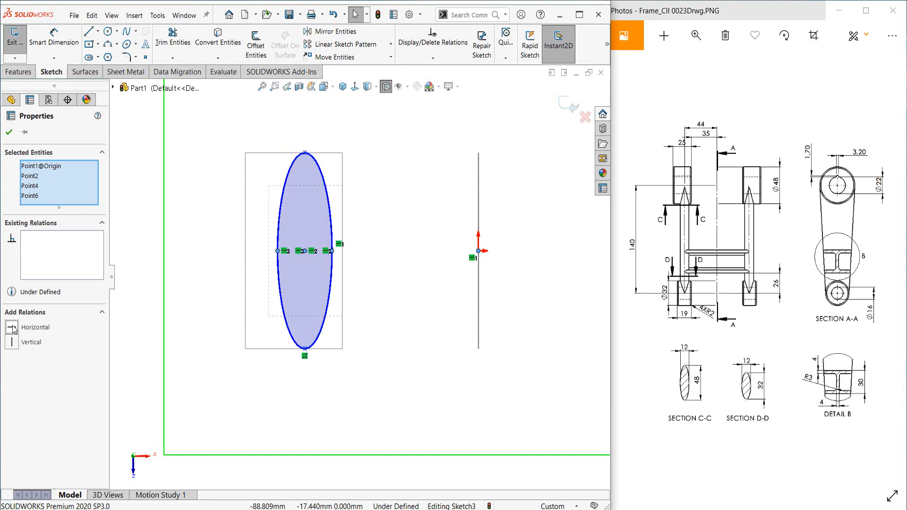
left_click(9, 133)
Add a Vertical relation between the ellipse's top and bottom points.
left_click(305, 153)
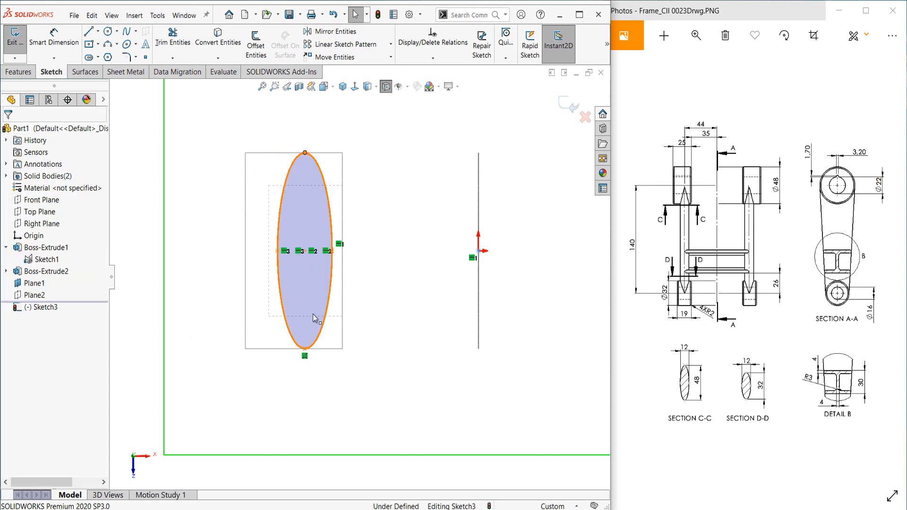
left_click(305, 350, "ctrl")
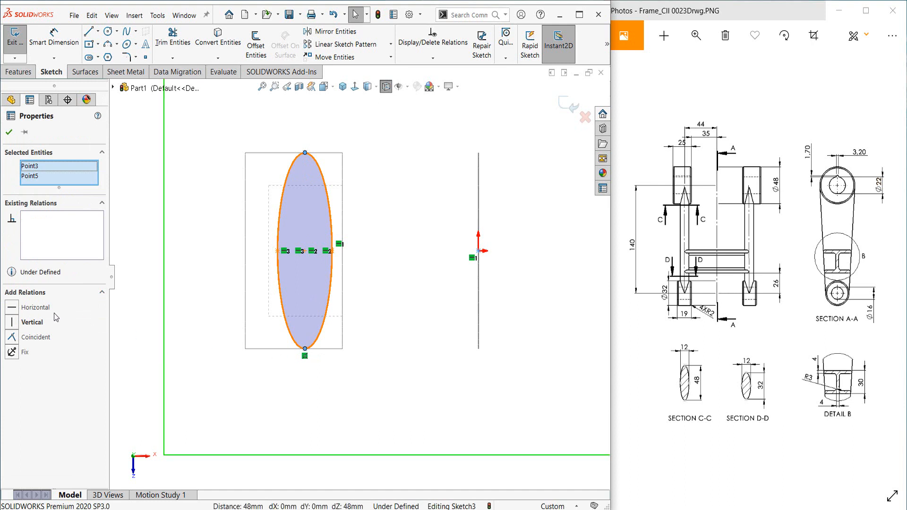
left_click(29, 323)
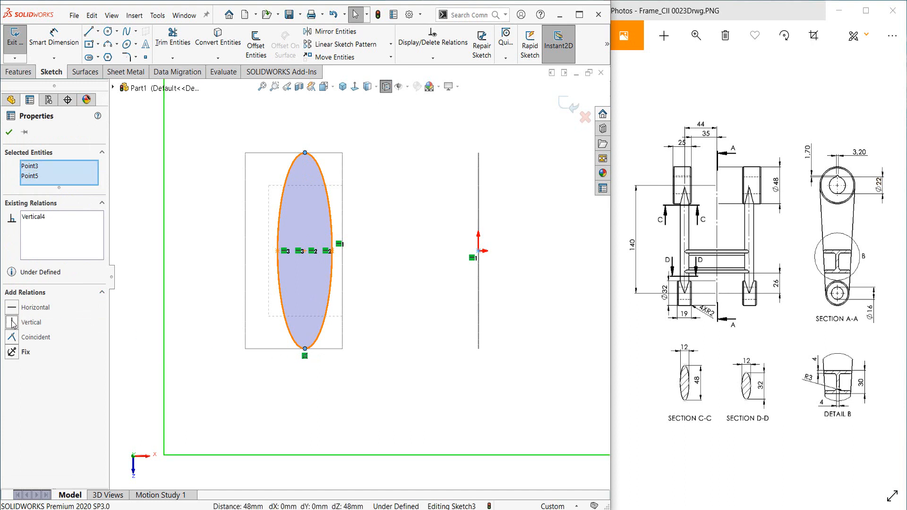
left_click(9, 132)
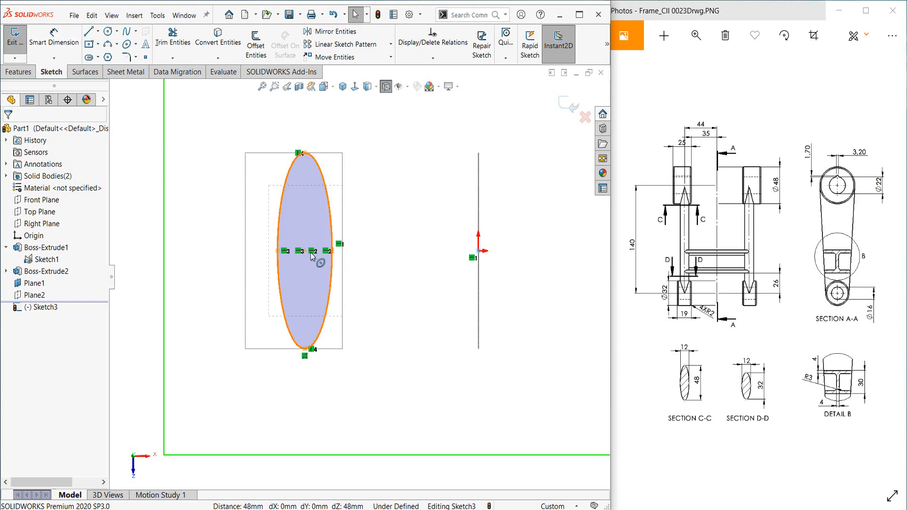
Dimension the ellipse's center 44 mm from the vertical line of the edge-on circle sketch at the origin.
left_click(54, 40)
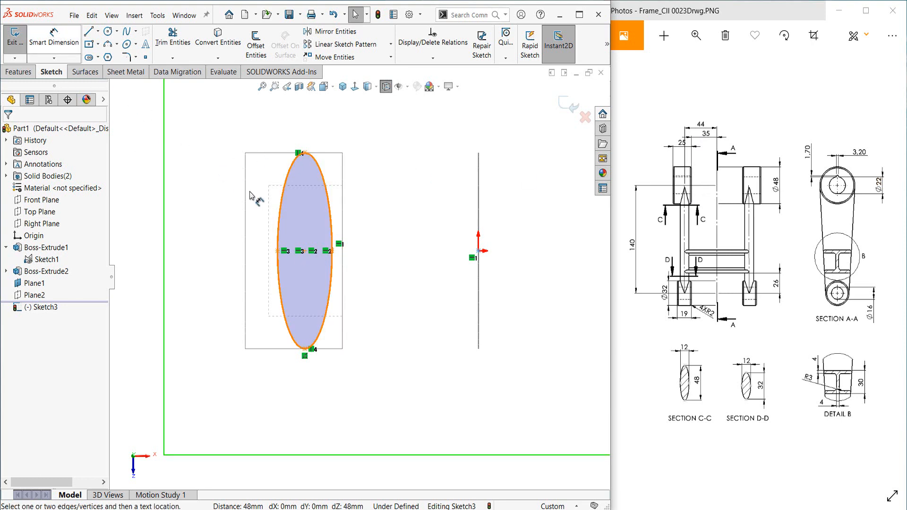
left_click(306, 251)
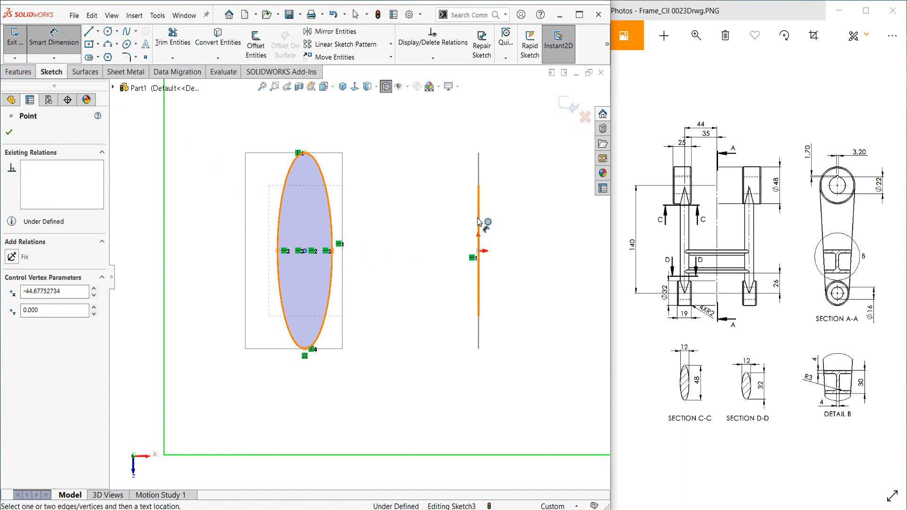
left_click(478, 222)
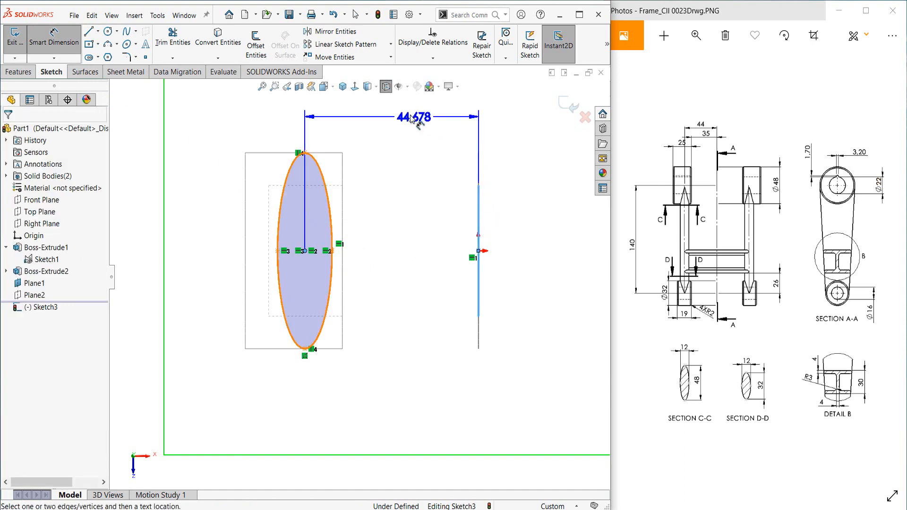
left_click(411, 117)
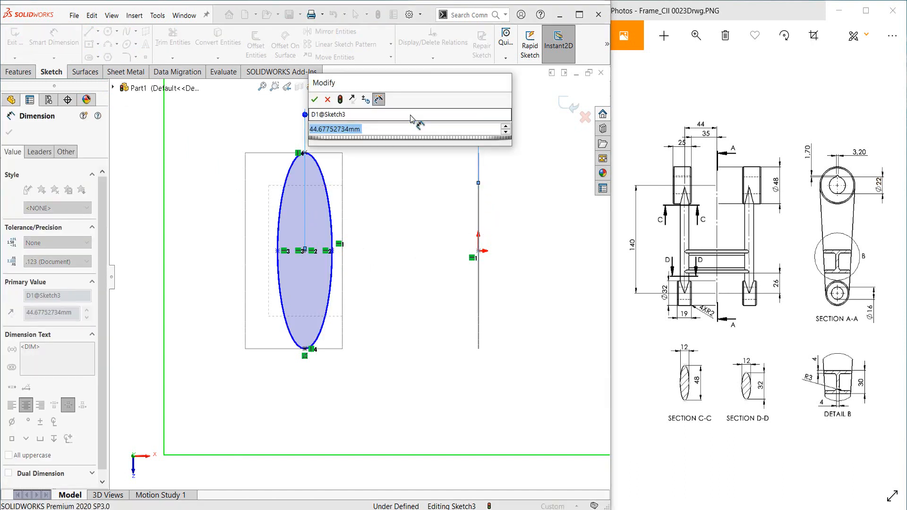
type("44")
key("Return")
key("Escape")
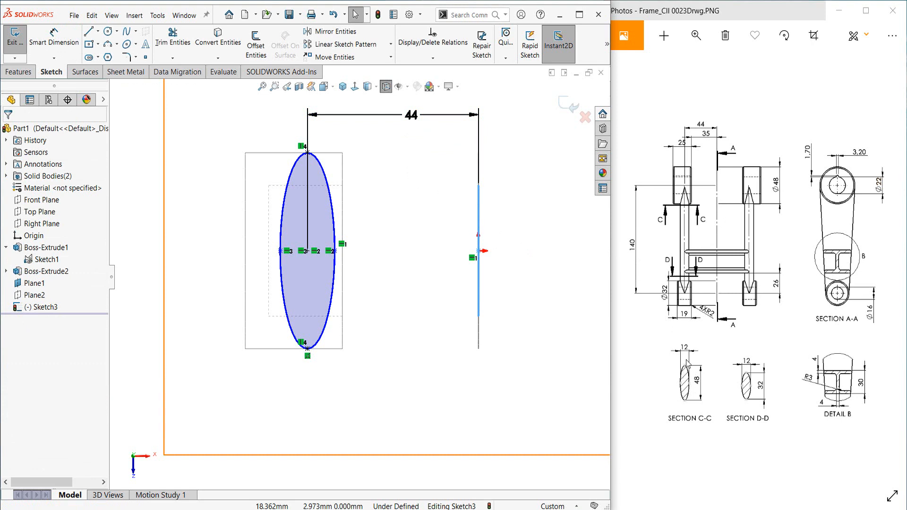
Dimension the ellipse's width between its two side points as 12 mm, following Section C-C of the reference drawing.
left_click(726, 376)
scroll(725, 376, "up", 2)
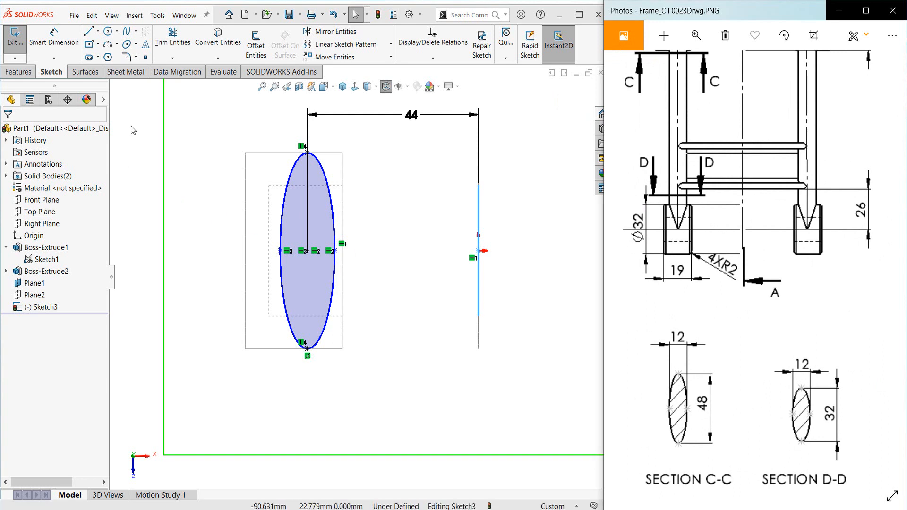
left_click(46, 40)
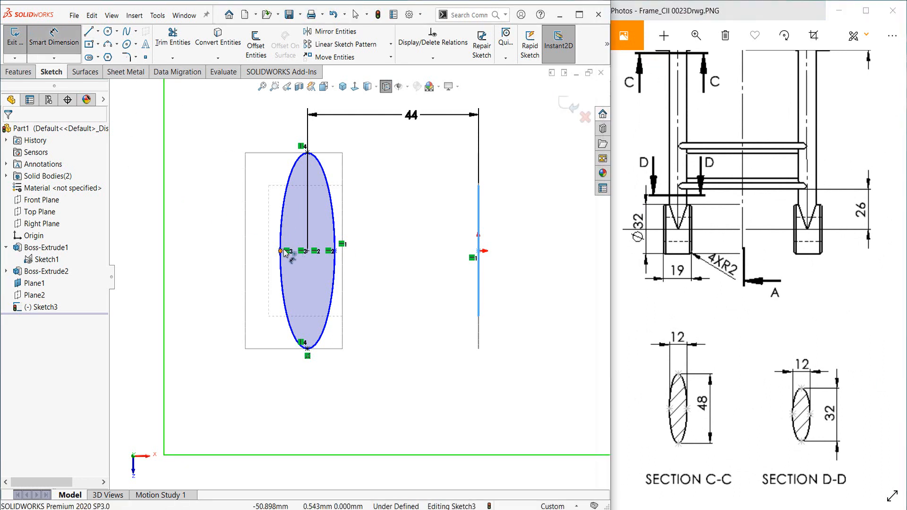
left_click(334, 253)
left_click(334, 251)
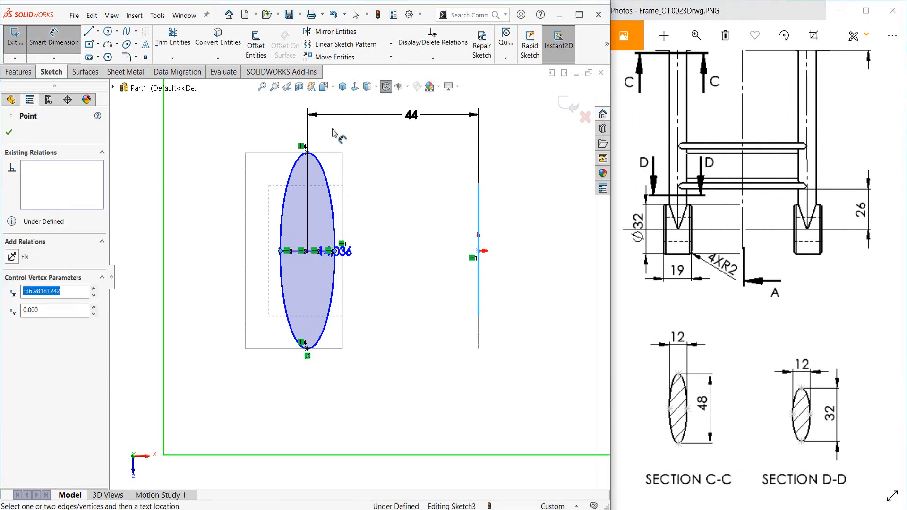
left_click(297, 126)
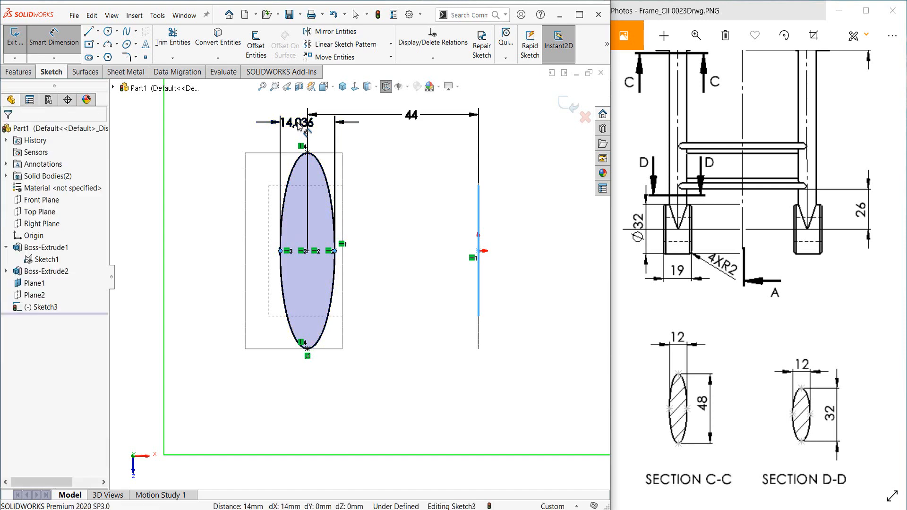
type("12")
key("Return")
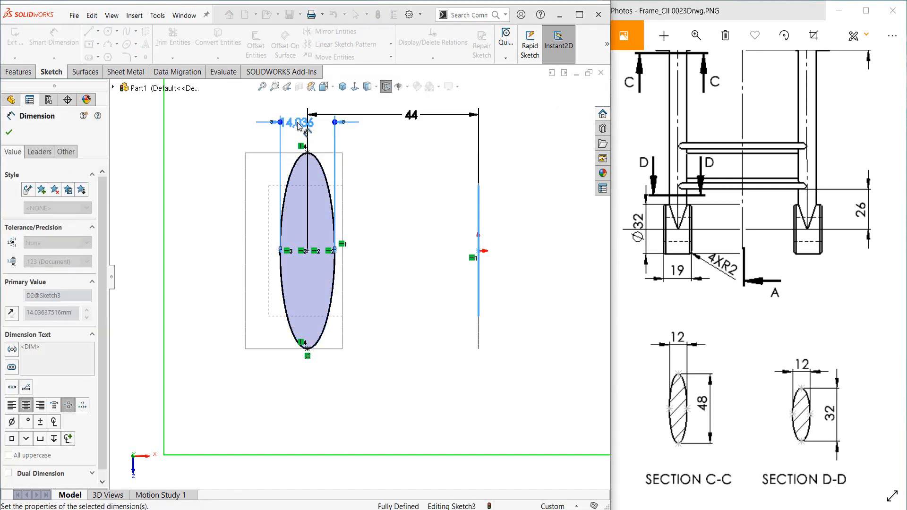
key("Escape")
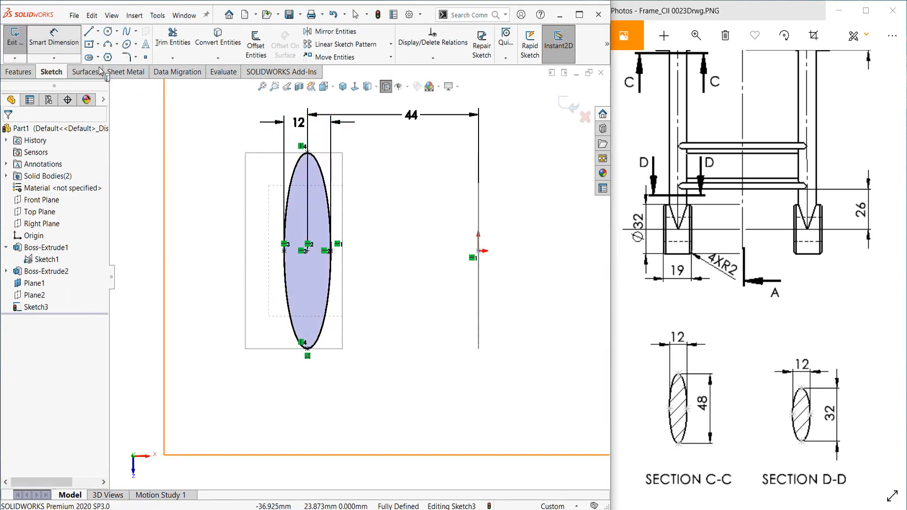
left_click(63, 43)
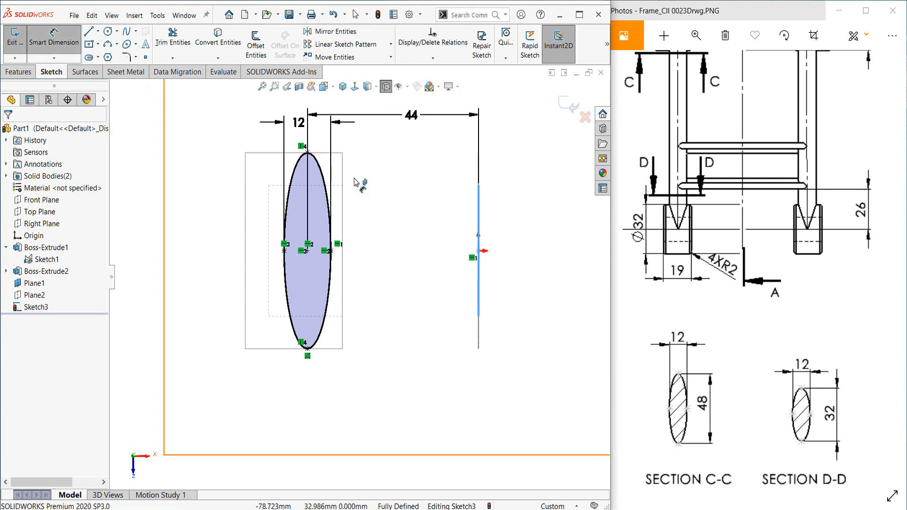
left_click(308, 153)
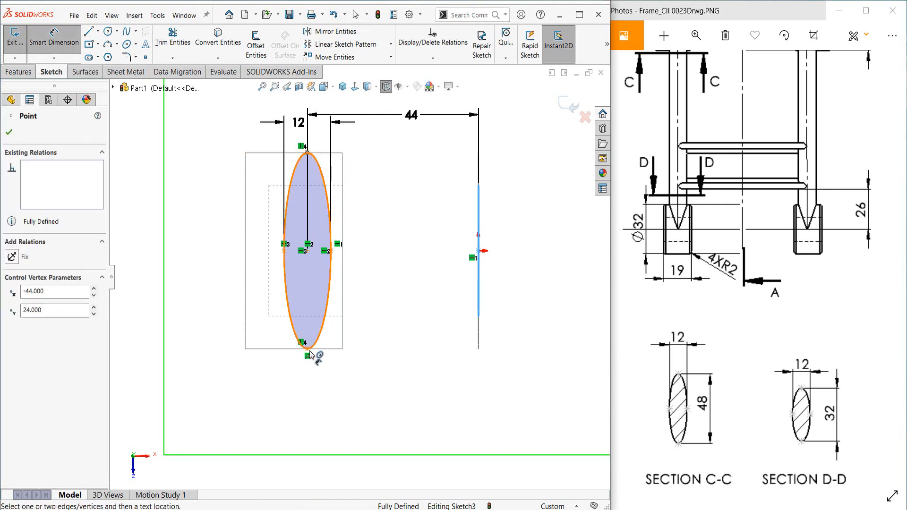
left_click(308, 349)
left_click(270, 303)
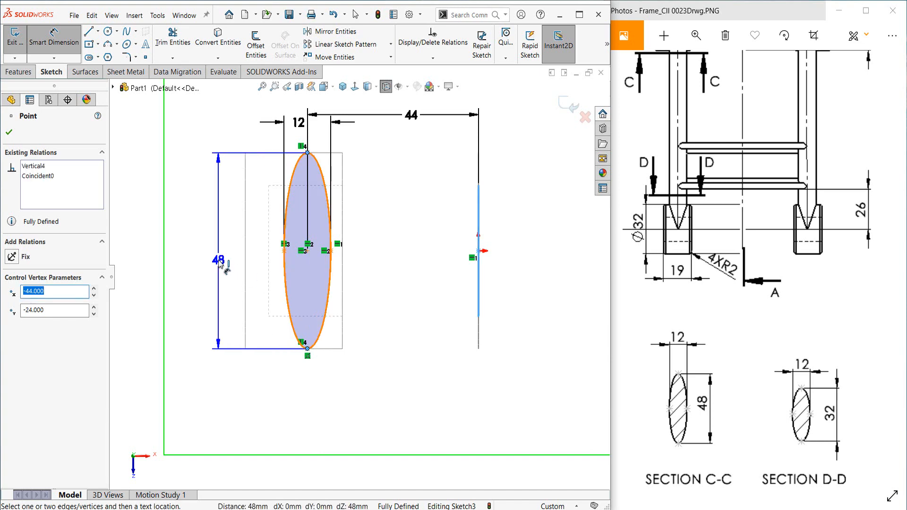
key("Escape")
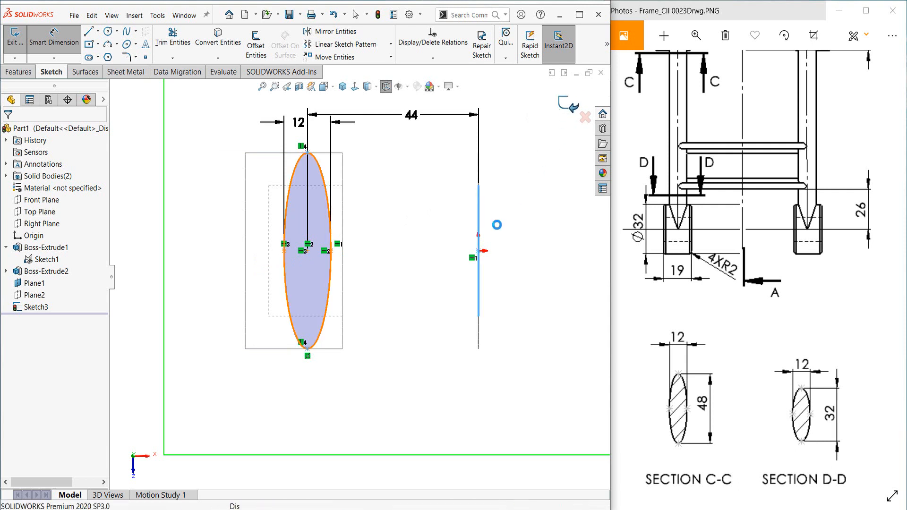
Finish the upper ellipse sketch and show the model in an isometric view, shaded with edges.
left_click(564, 106)
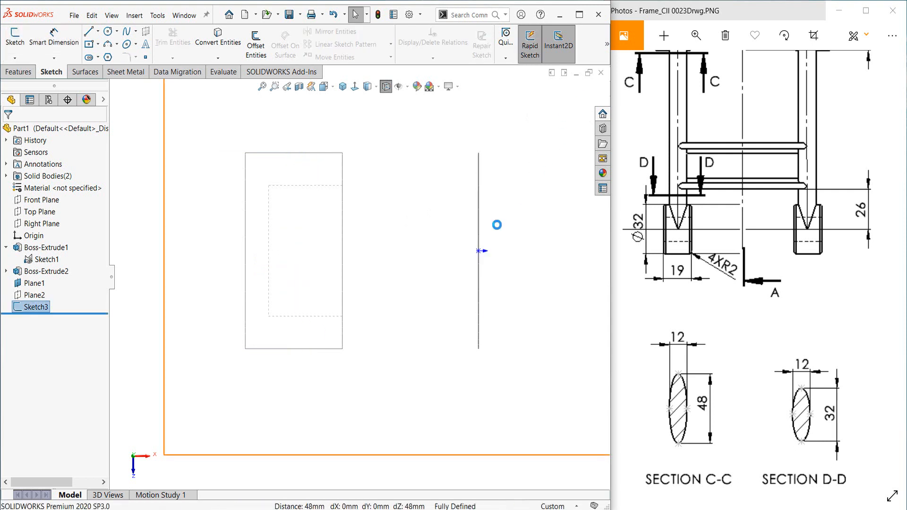
left_click(342, 86)
left_click(375, 86)
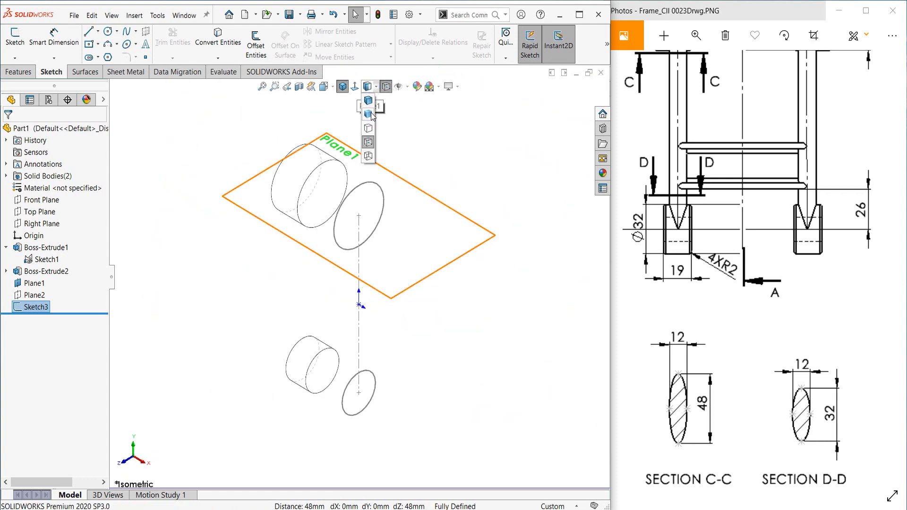
left_click(371, 106)
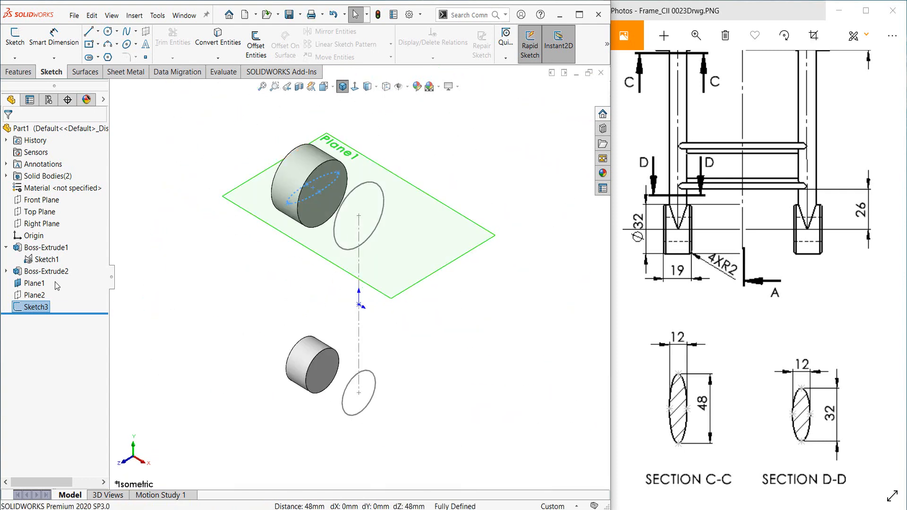
Make Plane2 visible and start a new sketch on it.
left_click(34, 295)
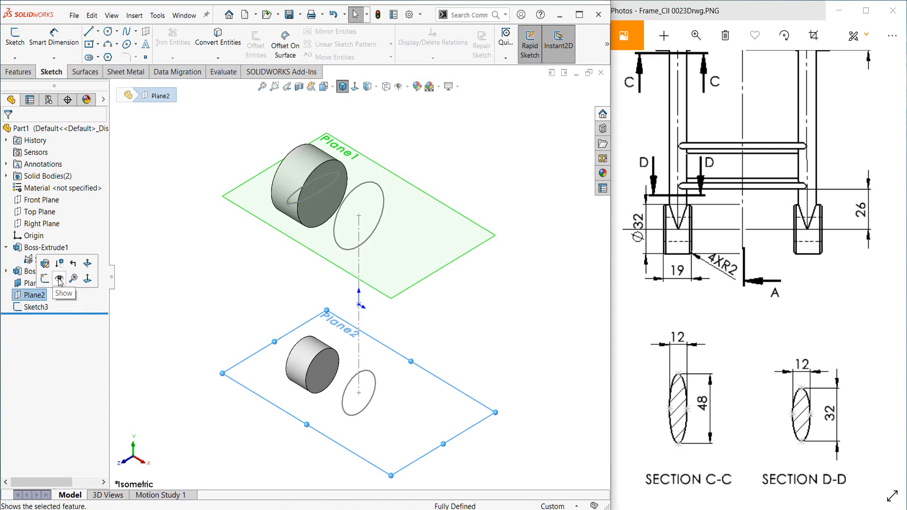
left_click(59, 280)
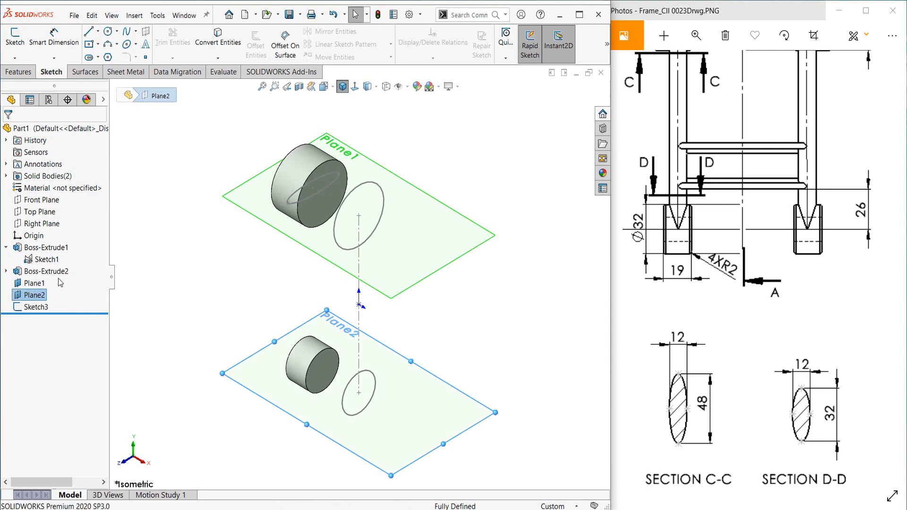
left_click(401, 388)
left_click(434, 360)
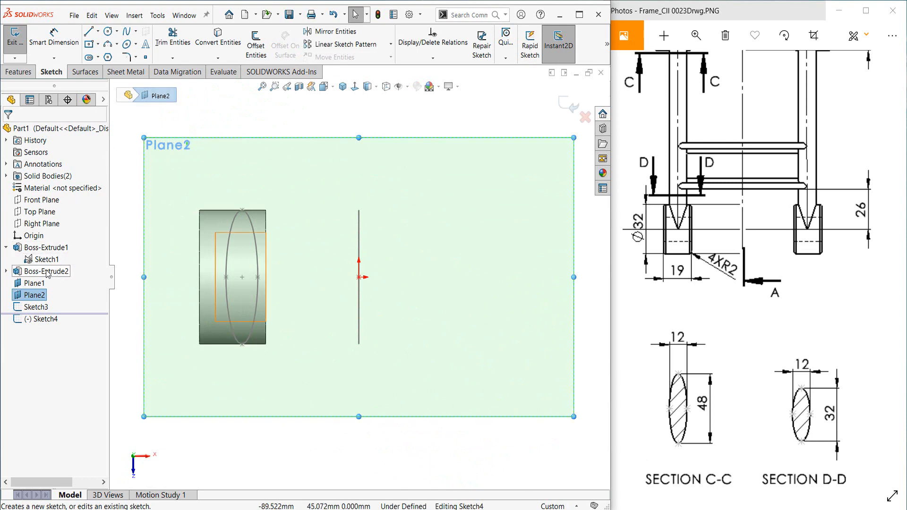
Hide Plane1 and display the model as wireframe with hidden lines visible.
left_click(37, 284)
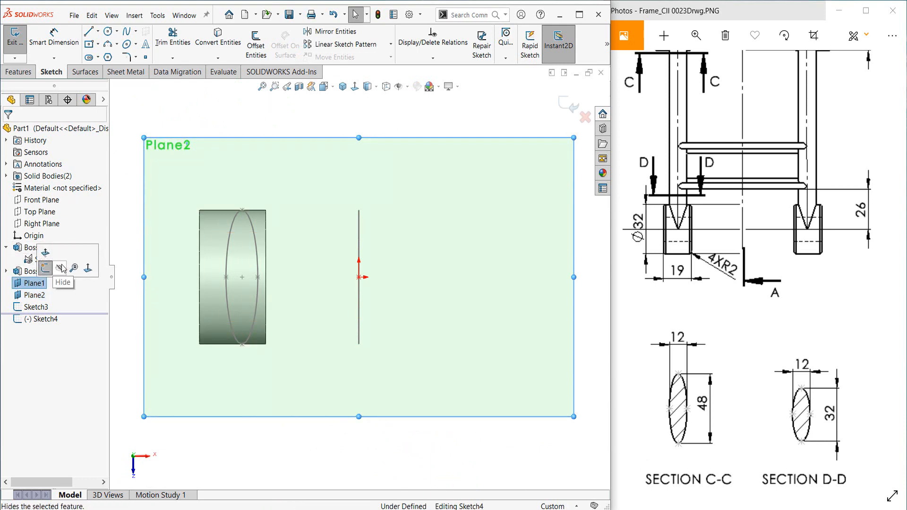
left_click(63, 268)
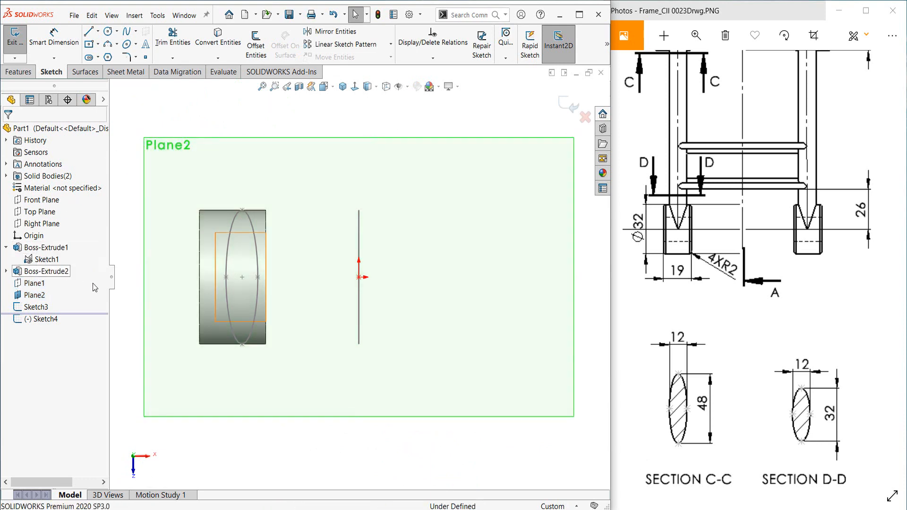
left_click(386, 88)
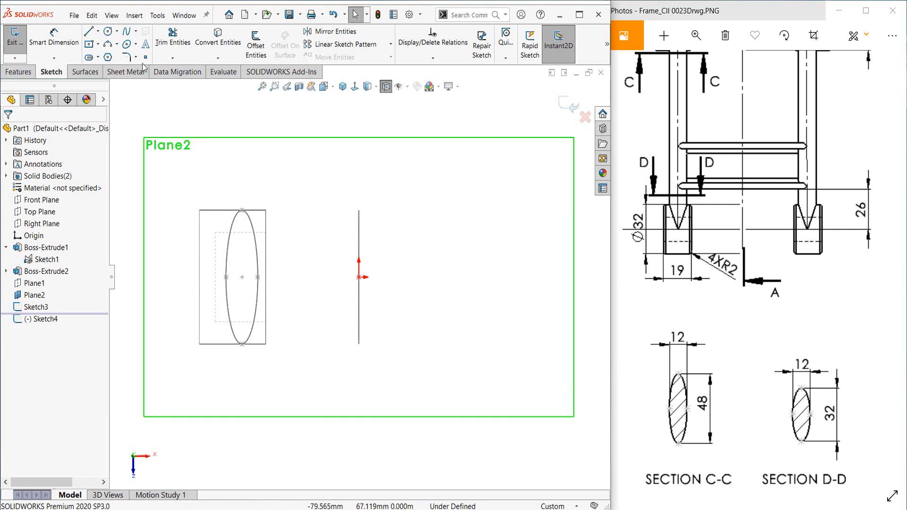
Sketch an upright ellipse about 8 mm wide and 48 mm tall, centered on the upper ellipse's center and reaching its bottom point.
left_click(127, 44)
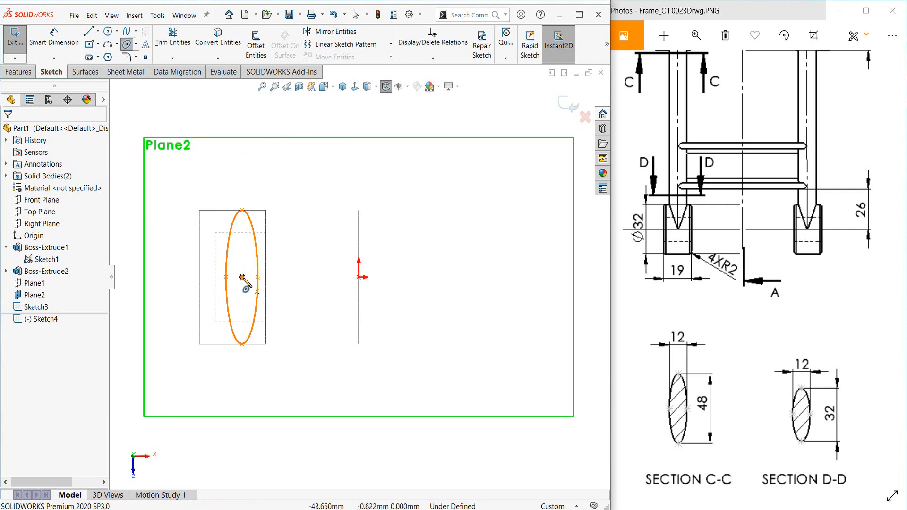
left_click(242, 277)
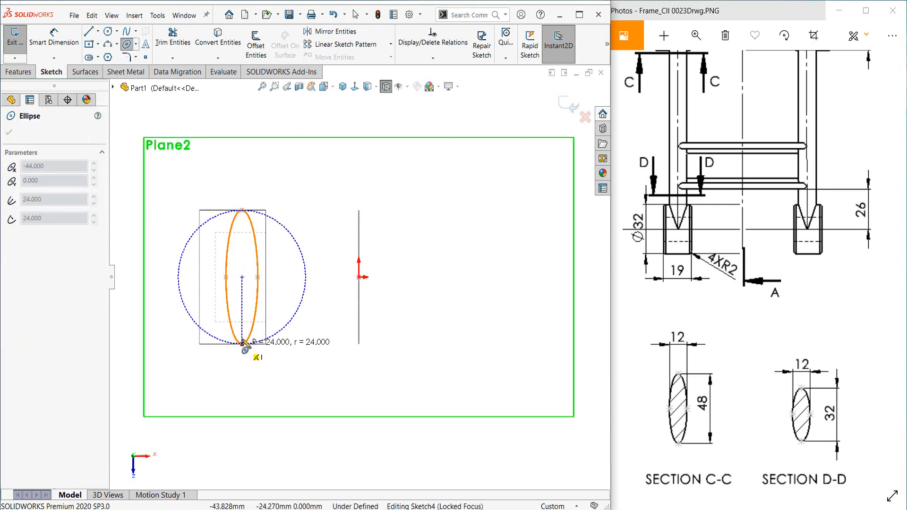
left_click(242, 343)
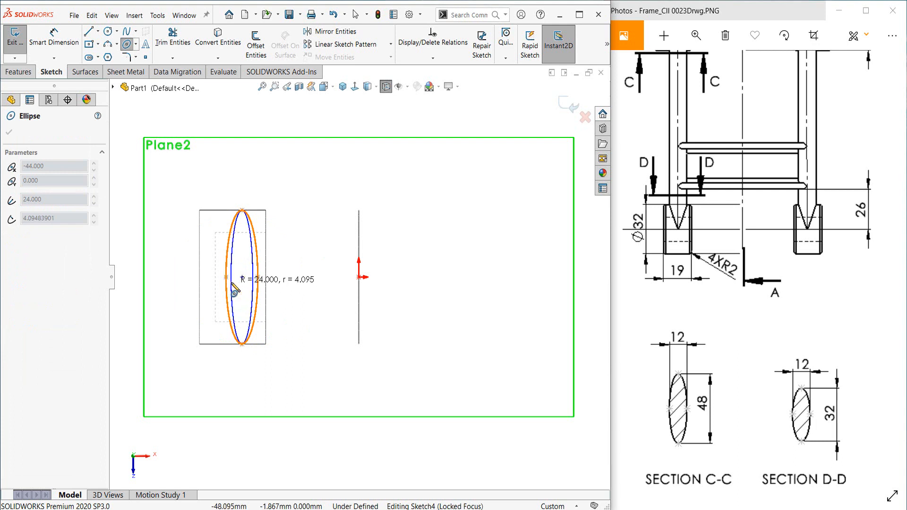
left_click(231, 284)
key("Escape")
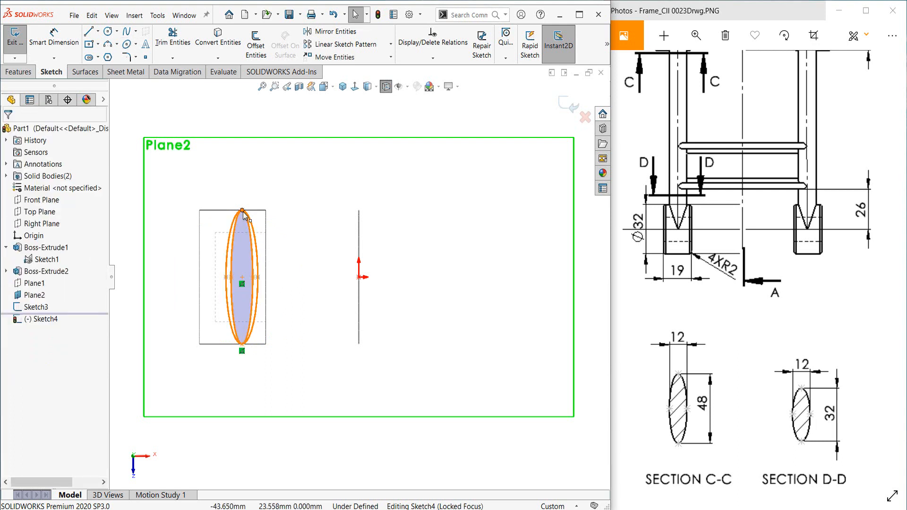
Remove the new ellipse's bottom-point coincidence and shorten the ellipse to about 30 mm tall.
left_click(243, 211)
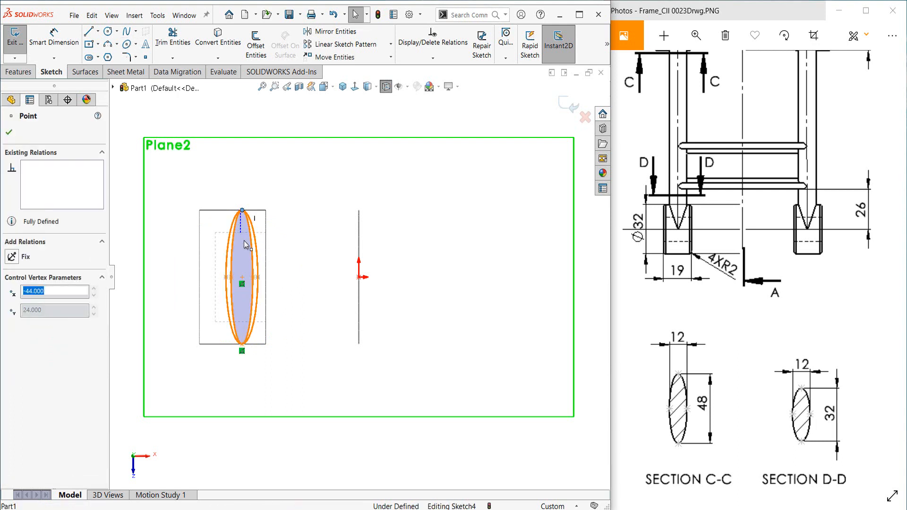
key("Escape")
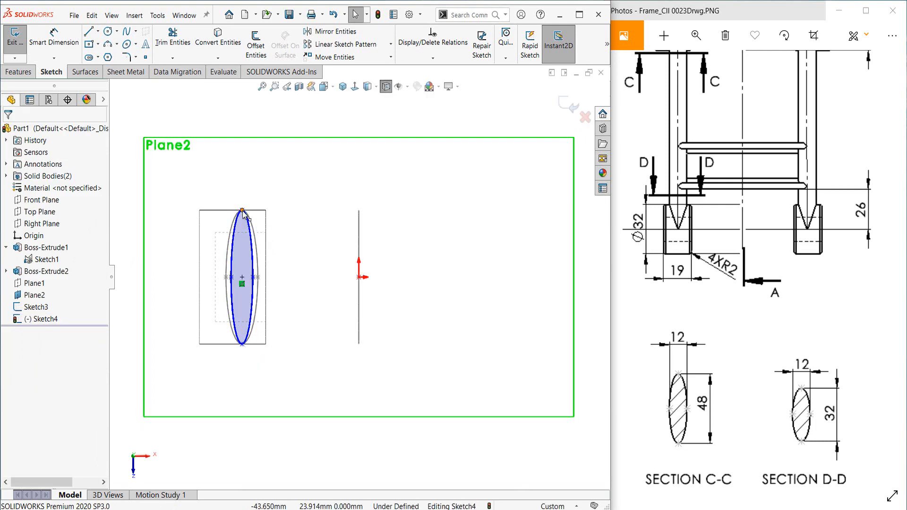
left_click_drag(242, 211, 243, 235)
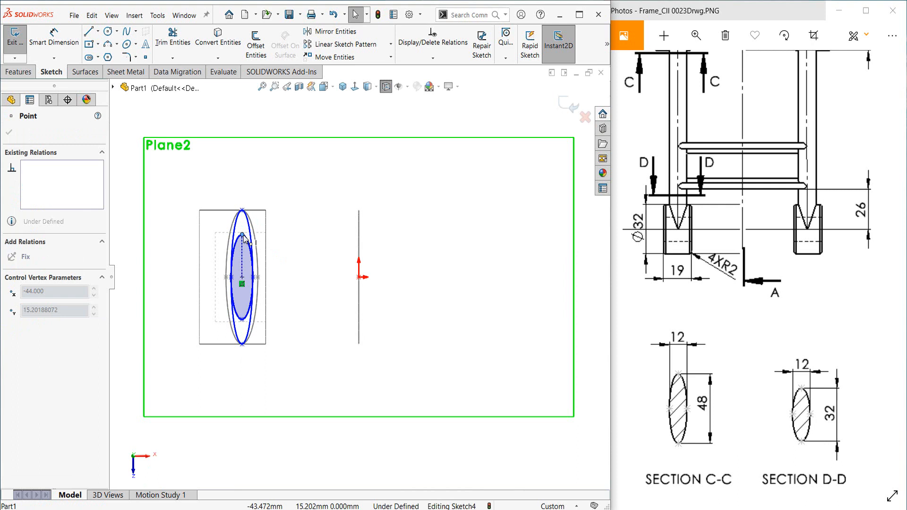
key("Escape")
Add a Coincident relation between the new ellipse's top point and the upper dashed silhouette edge of the lower boss.
scroll(241, 236, "down", 4)
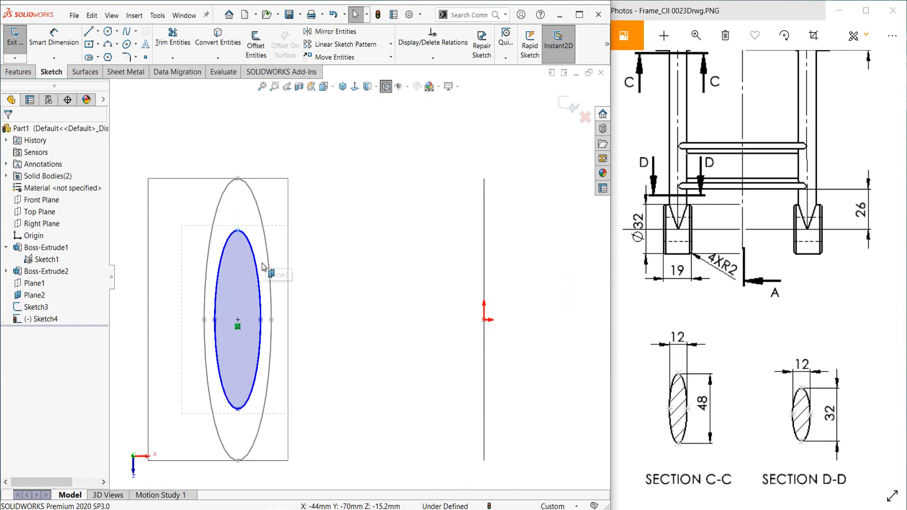
left_click(238, 231)
key("Escape")
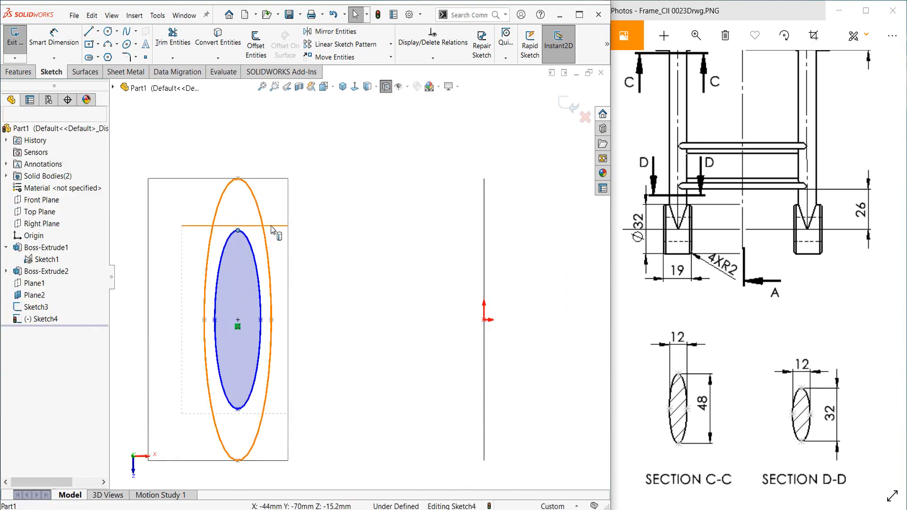
left_click(272, 227, "ctrl")
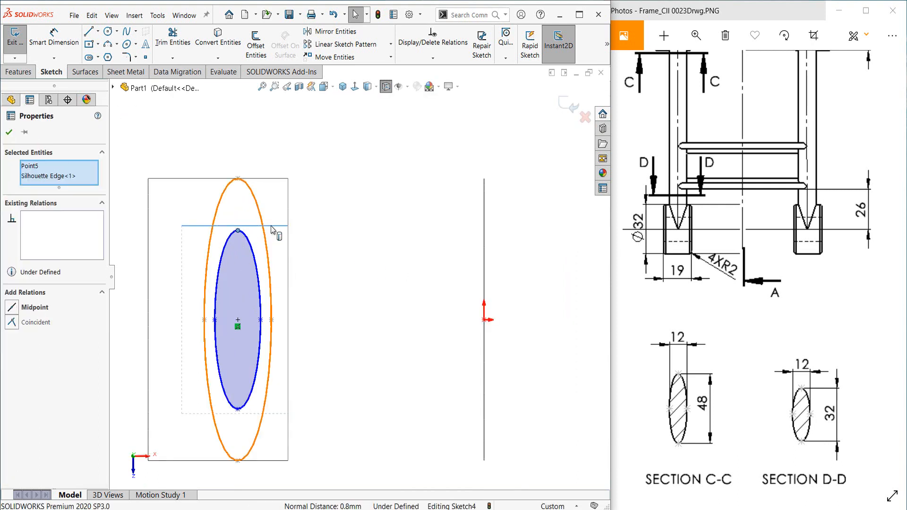
left_click(15, 322)
left_click(320, 324)
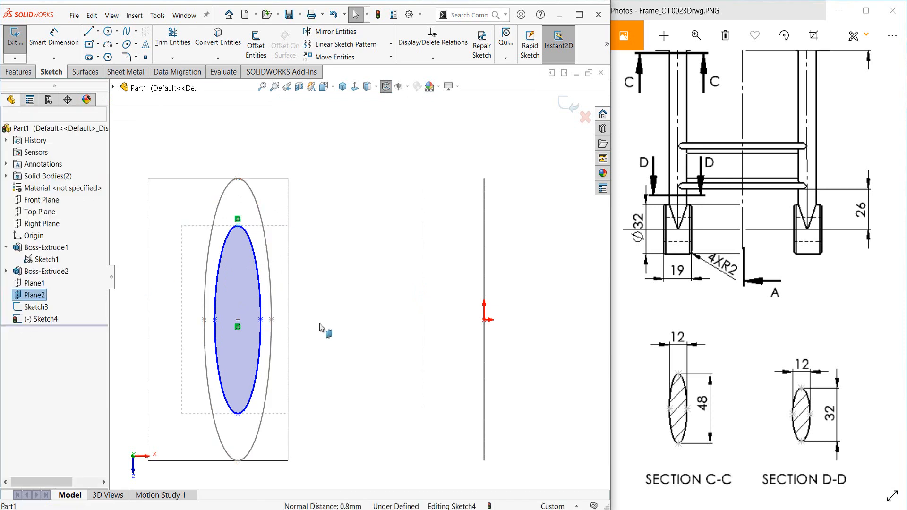
left_click(239, 321, "ctrl")
left_click(484, 321, "ctrl")
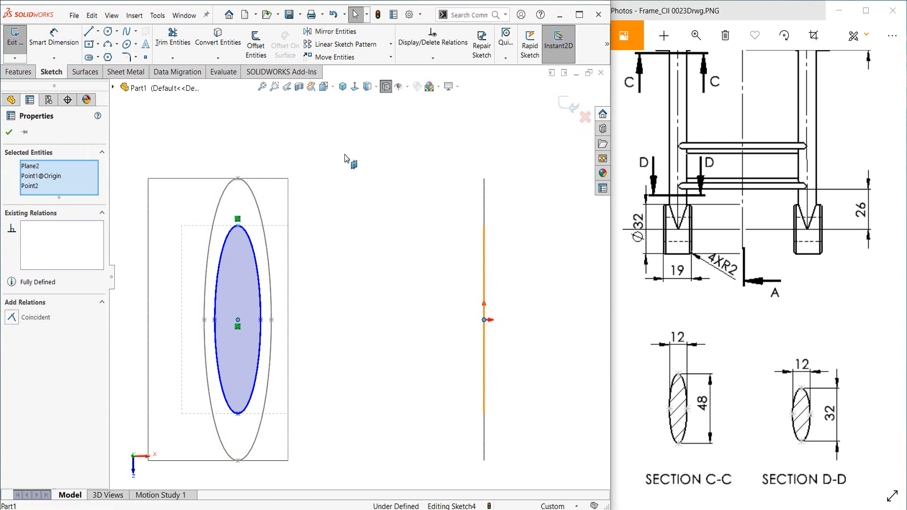
key("Escape")
Add a Horizontal relation between the new ellipse's center point and the origin.
left_click(238, 321)
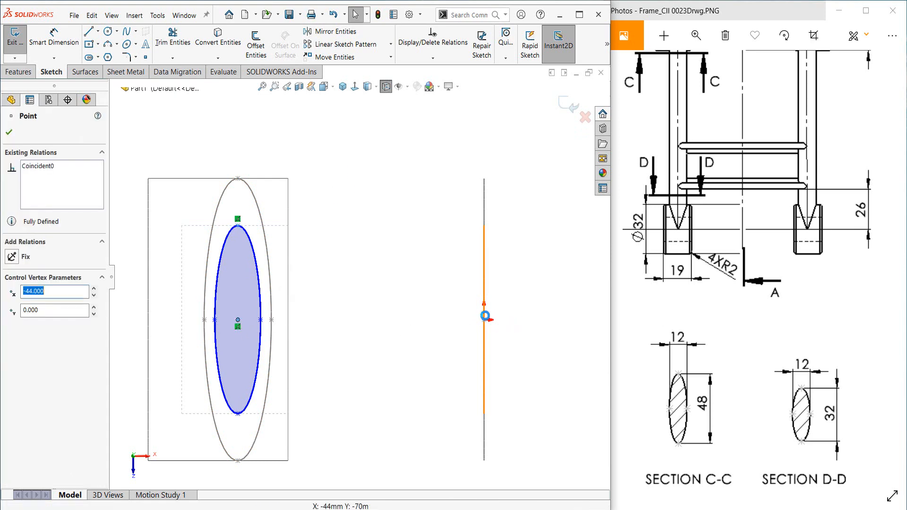
left_click(484, 319, "ctrl")
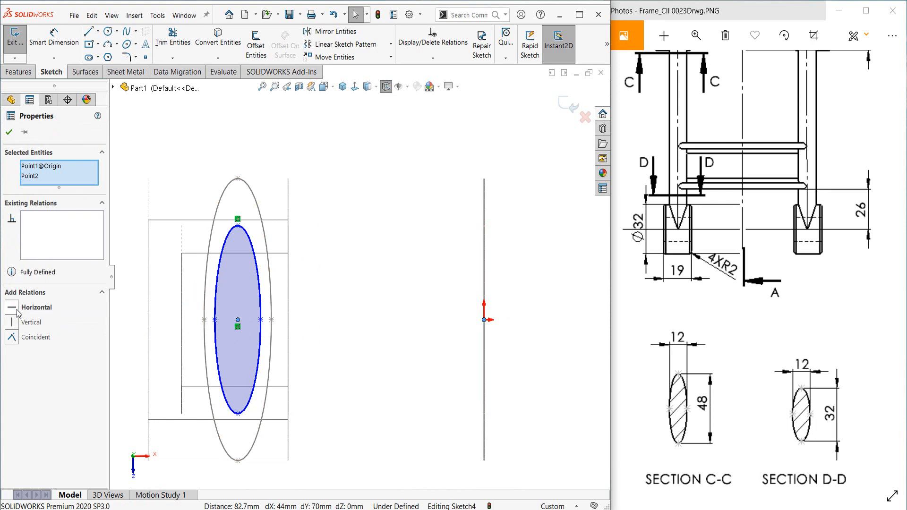
left_click(19, 308)
key("Escape")
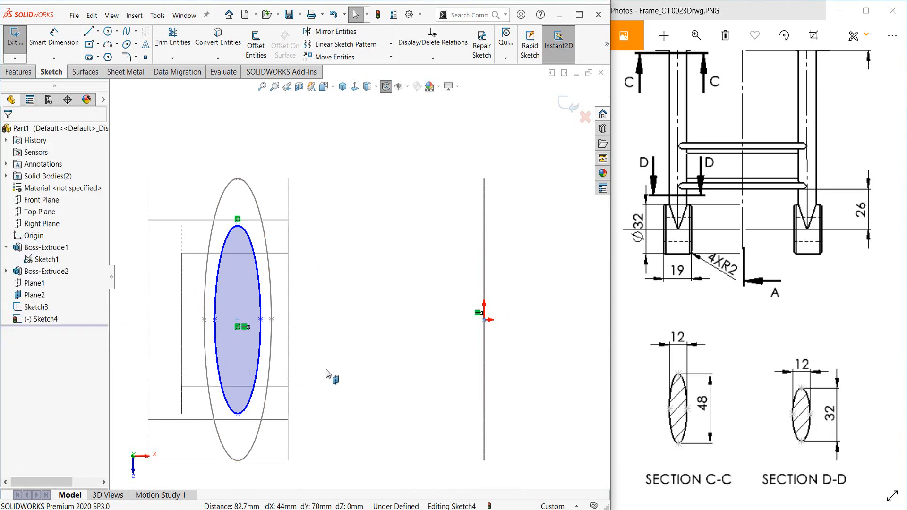
Dimension the new ellipse's width between its two side points and set it to 12 mm.
scroll(327, 371, "up", 2)
left_click(50, 44)
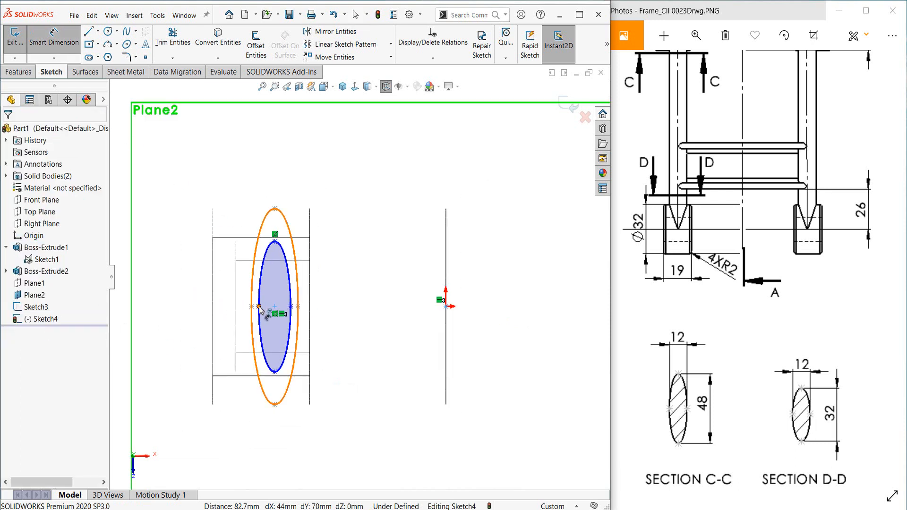
left_click(290, 307)
left_click(258, 307)
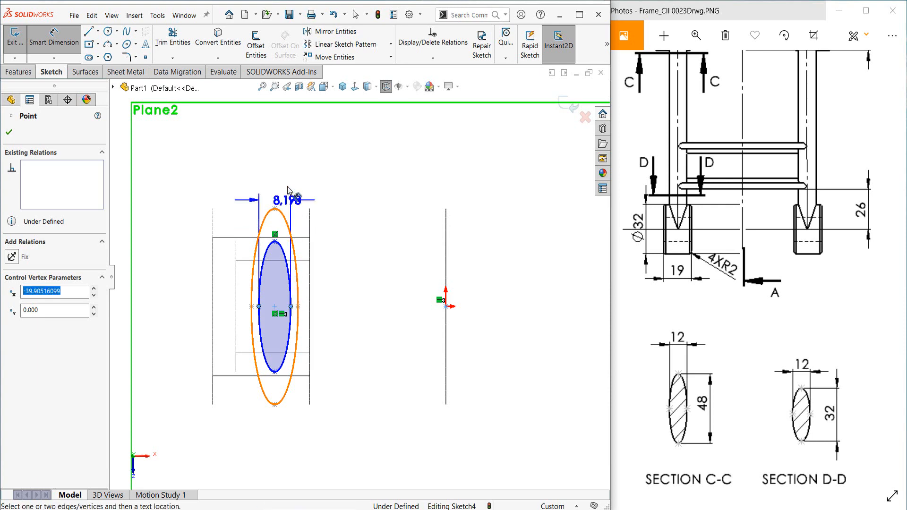
left_click(284, 182)
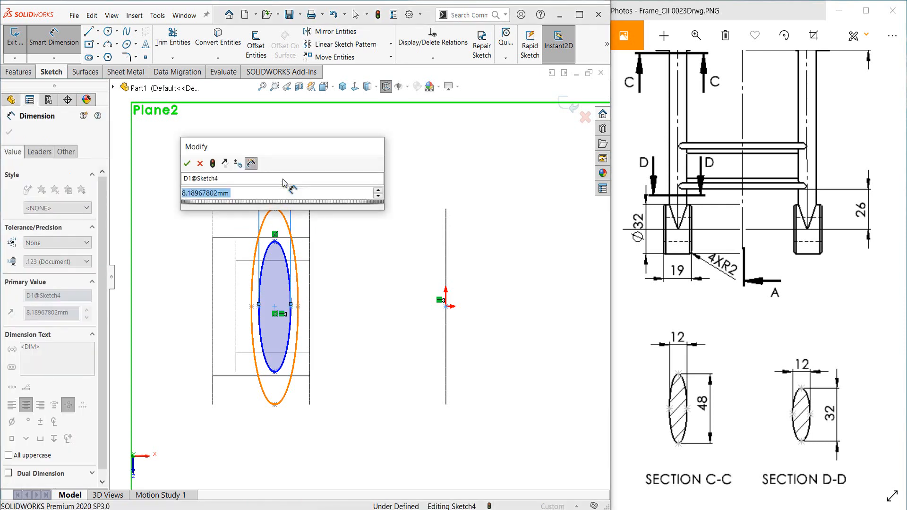
type("12")
key("Return")
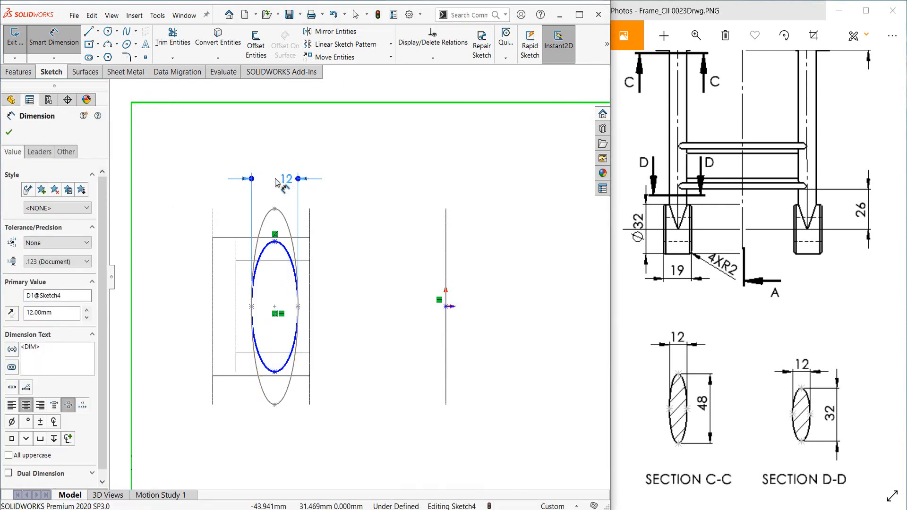
key("Escape")
key("Escape")
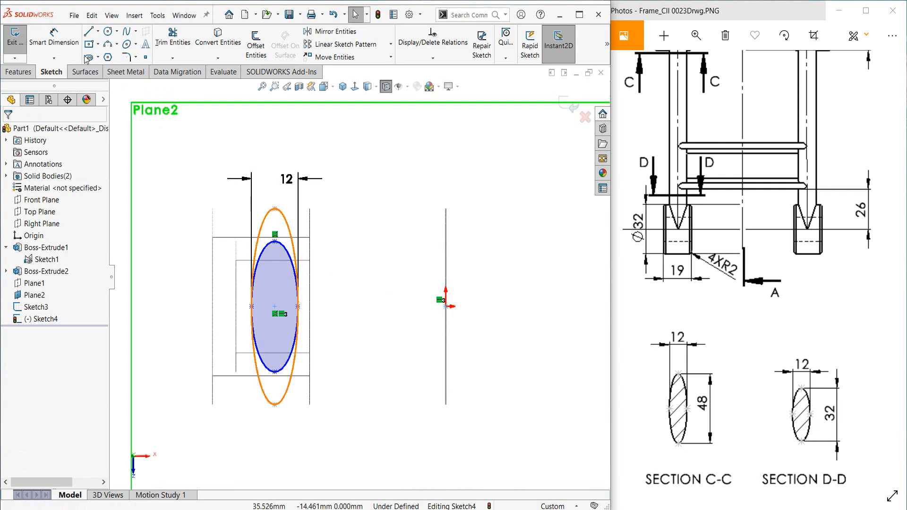
Dimension the ellipse's height between its top and bottom points at 32 mm.
left_click(53, 38)
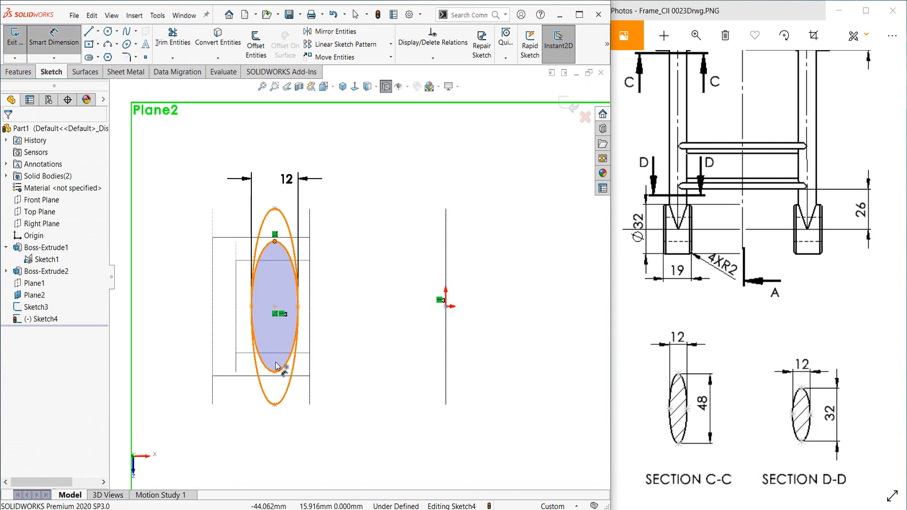
left_click(275, 372)
left_click(275, 241)
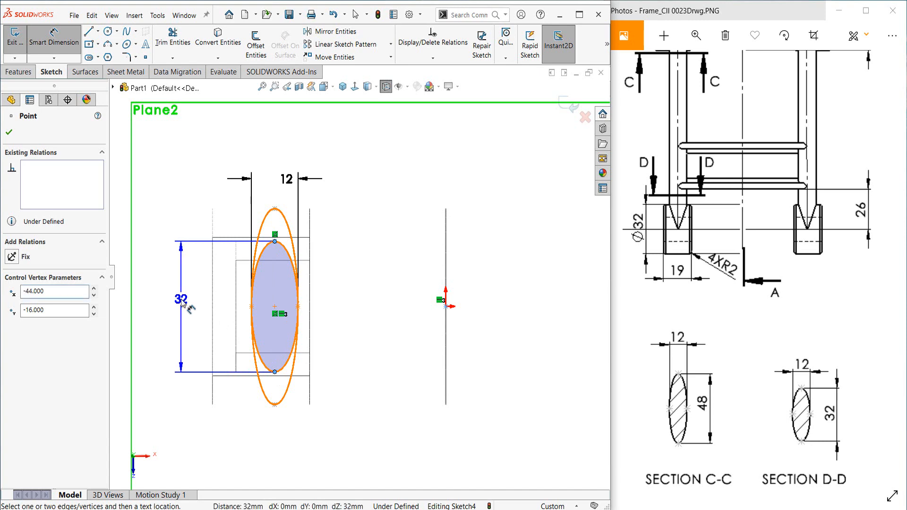
left_click(182, 303)
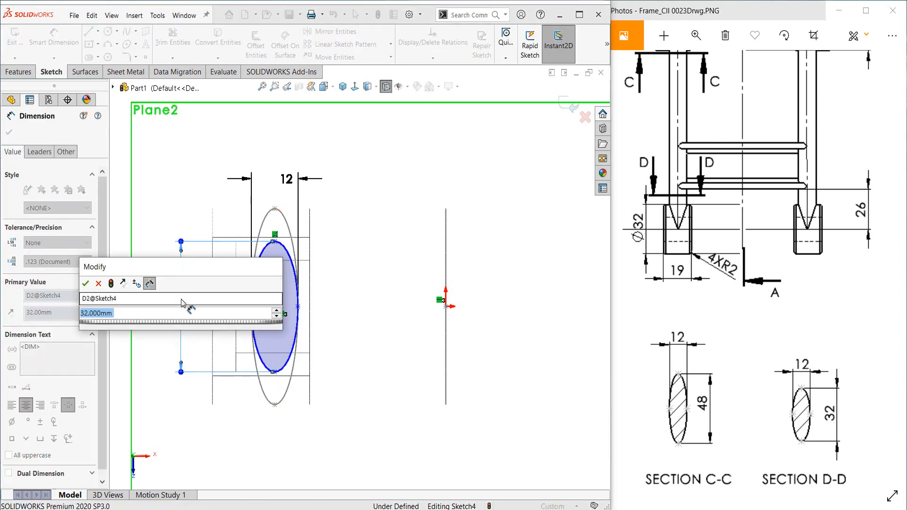
key("Return")
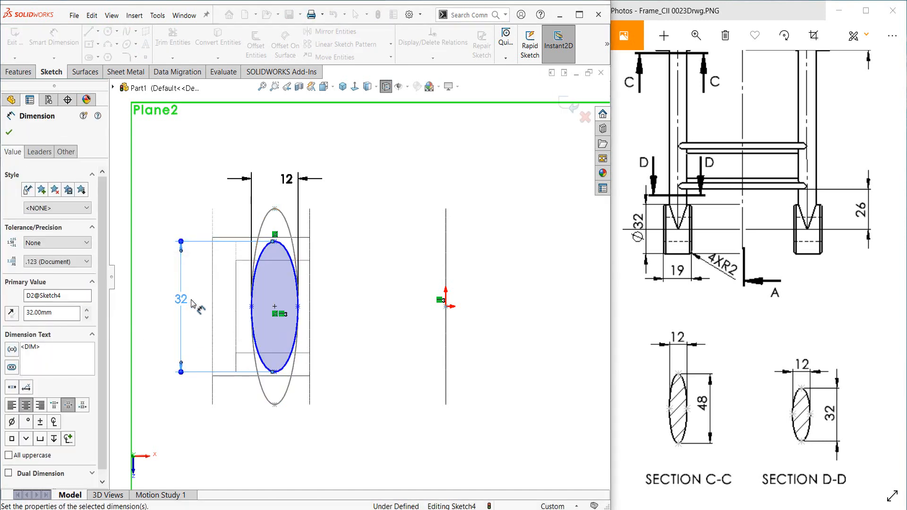
key("Escape")
Try to add a Horizontal relation between the ellipse's two side points and its center point.
scroll(263, 305, "down", 1)
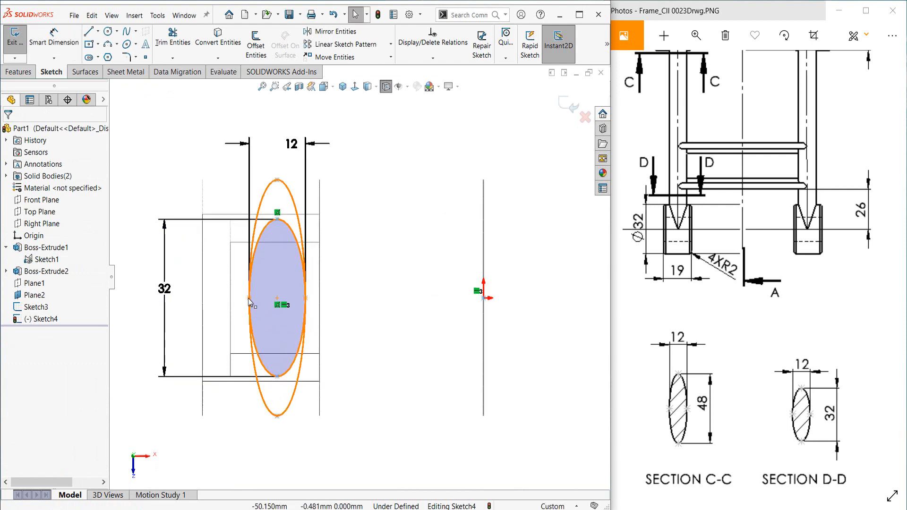
left_click(249, 299)
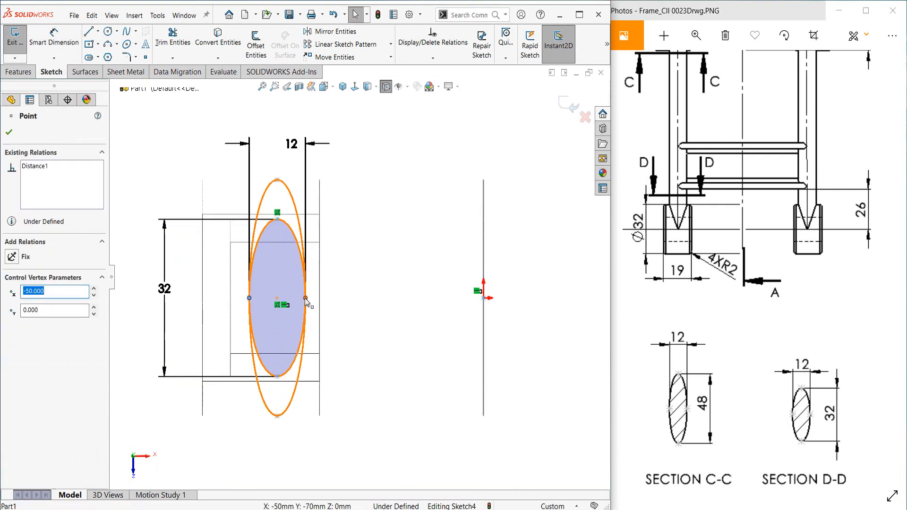
left_click(277, 298, "ctrl")
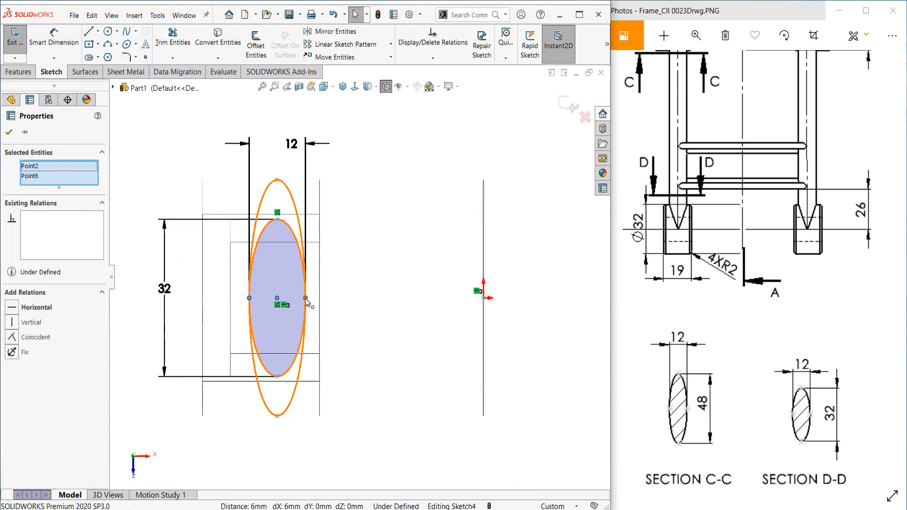
left_click(306, 299, "ctrl")
left_click(10, 317)
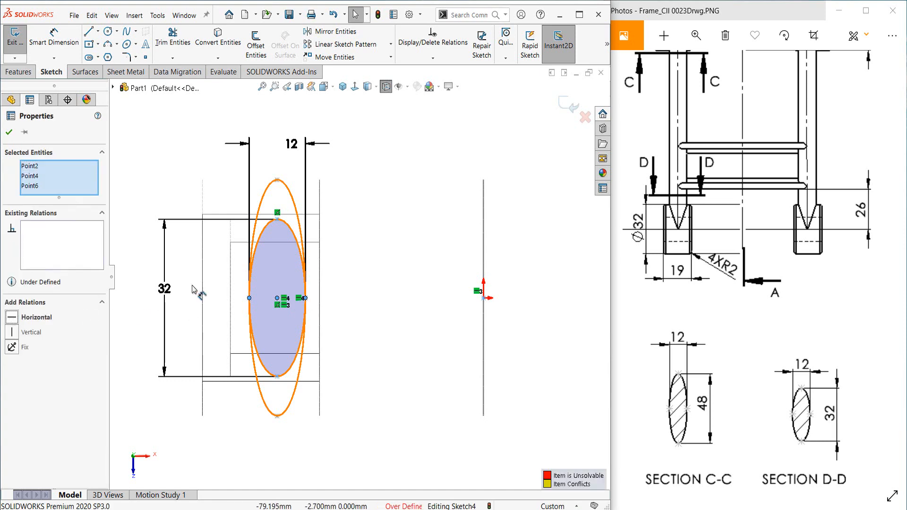
left_click(184, 208)
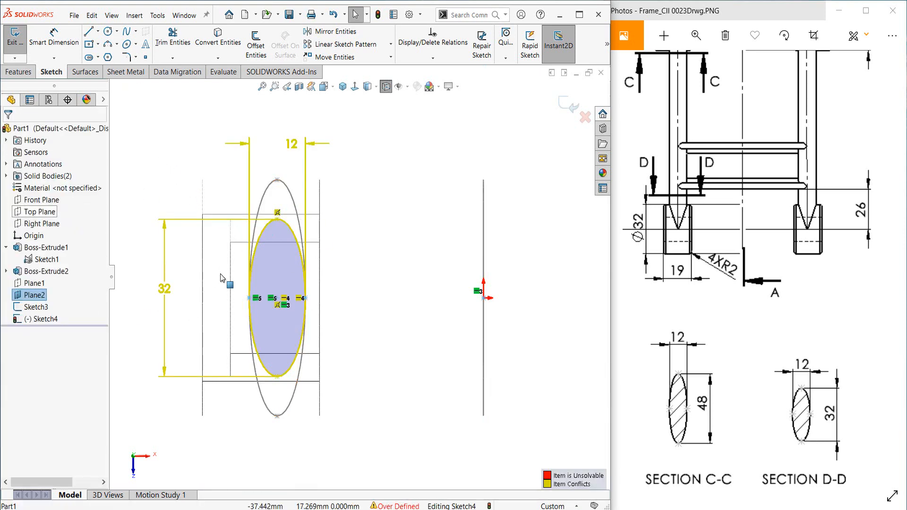
Try to resolve the conflict by deleting a Horizontal relation and the Coincident relation at the ellipse's center.
left_click(285, 301)
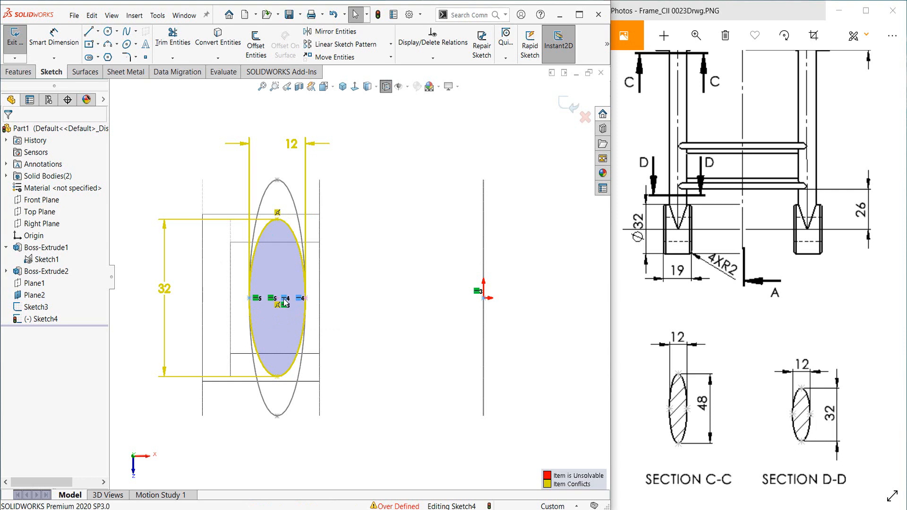
key("Delete")
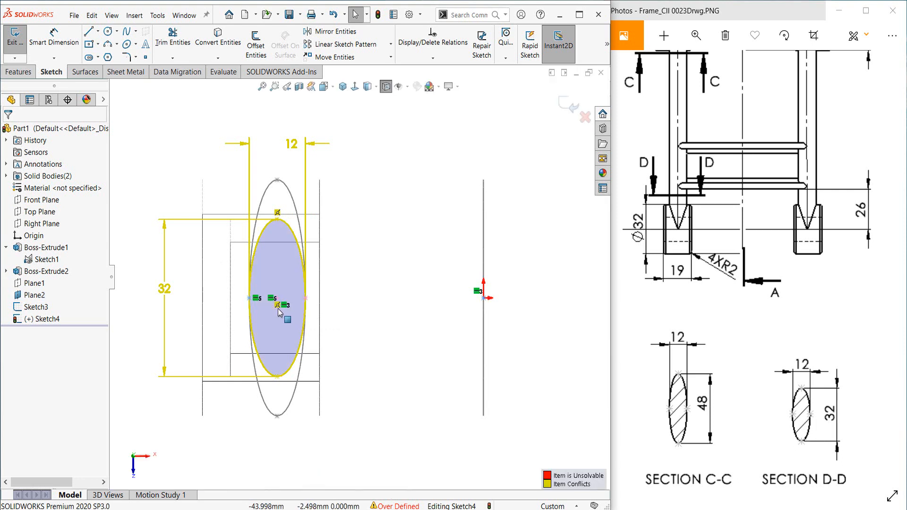
left_click(278, 307)
key("Delete")
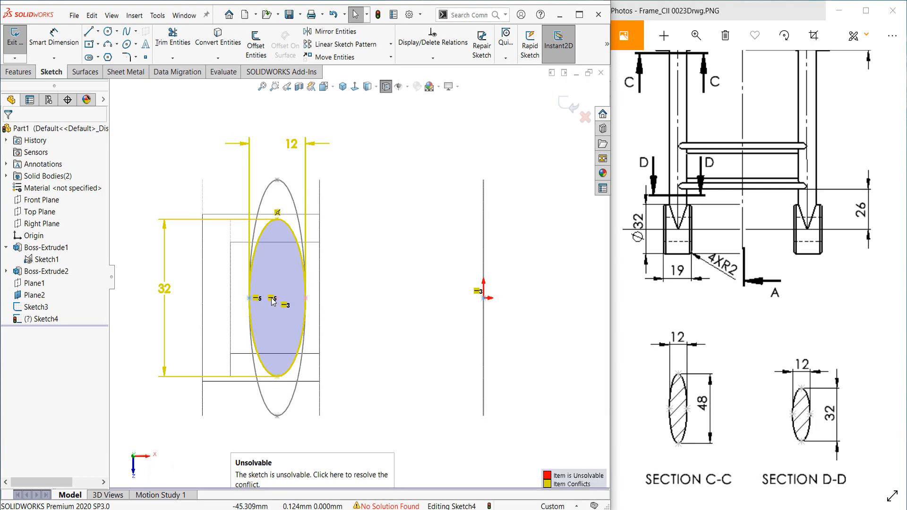
left_click(272, 299)
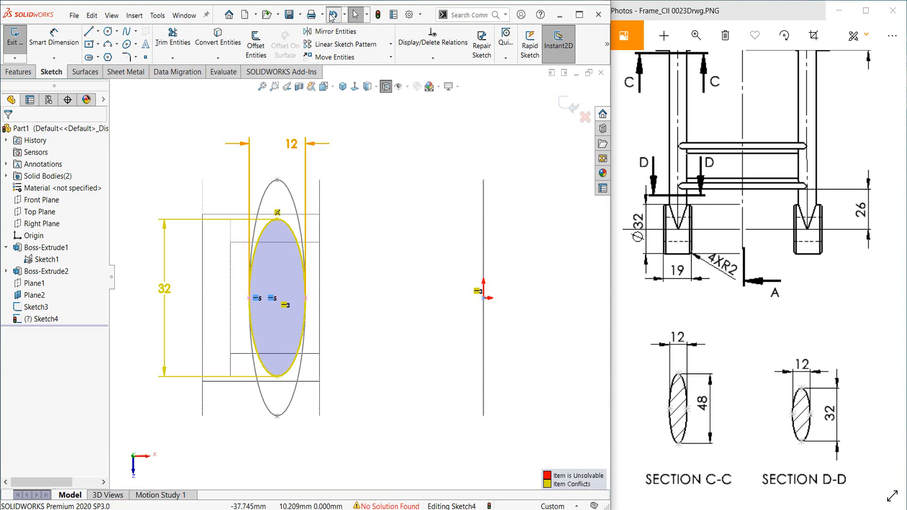
Undo the relation deletions and the Horizontal relations added to the ellipse's side points.
left_click(333, 15)
left_click(333, 16)
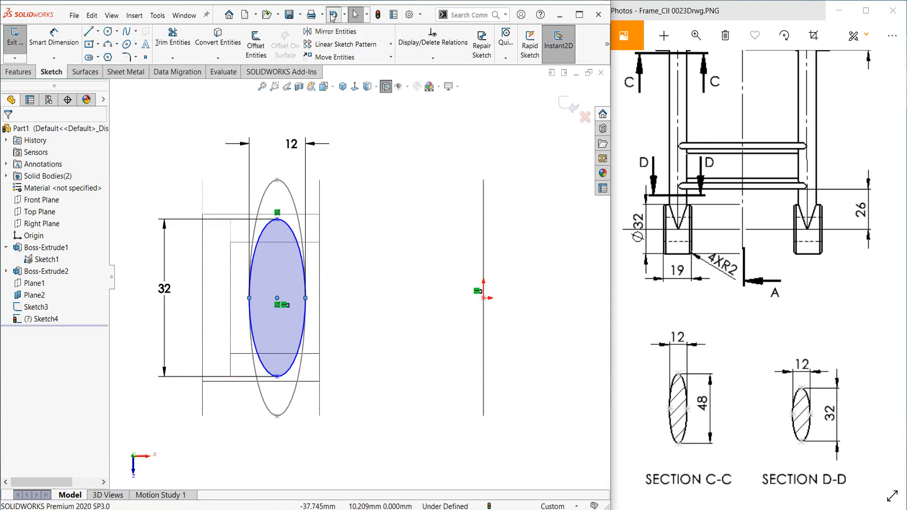
left_click(368, 217)
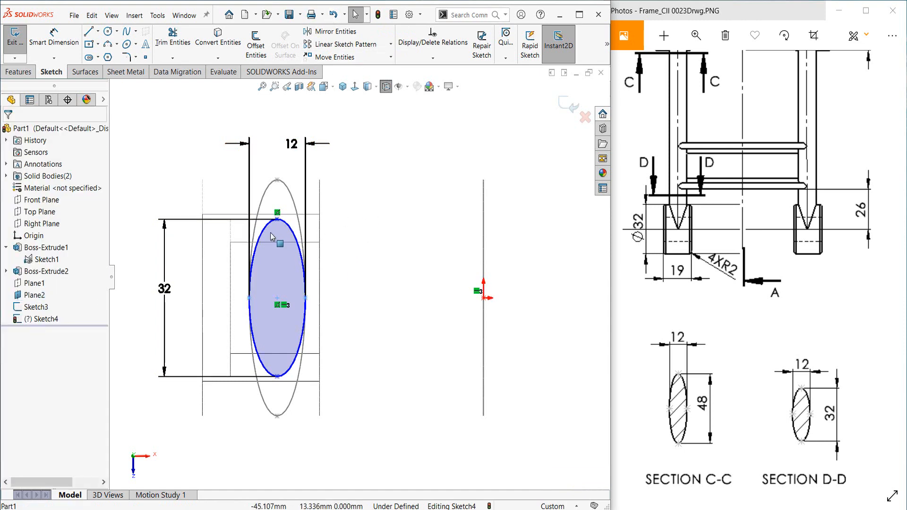
Test whether the ellipse can still move by pulling its top point and outline, and examine the top point closely.
left_click_drag(277, 220, 296, 274)
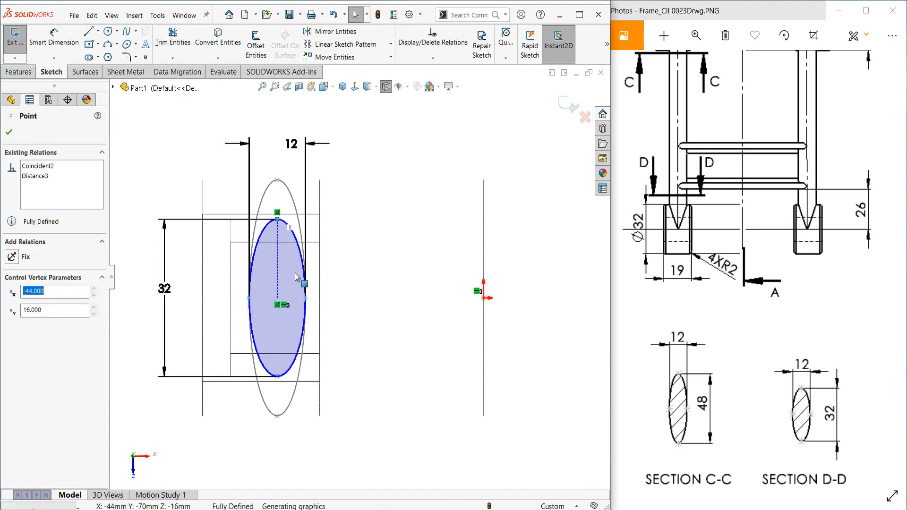
left_click_drag(294, 236, 339, 223)
scroll(282, 225, "down", 3)
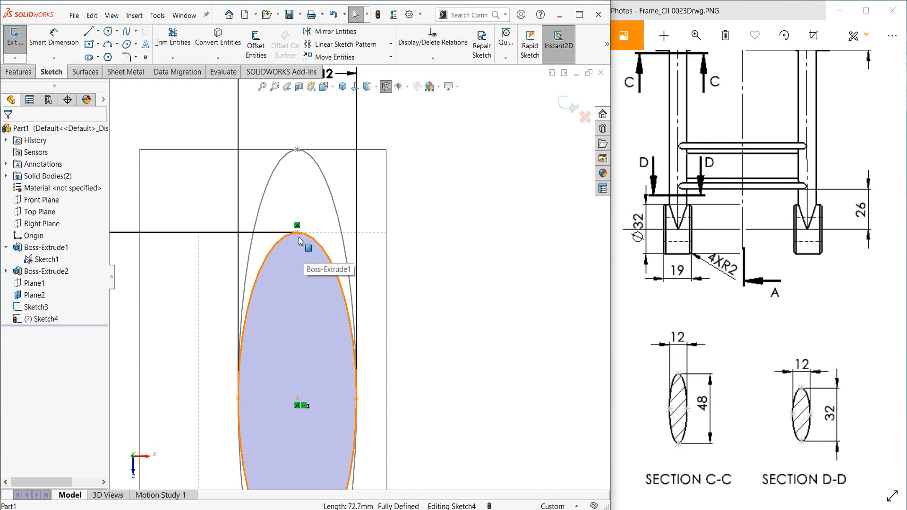
scroll(298, 240, "up", 3)
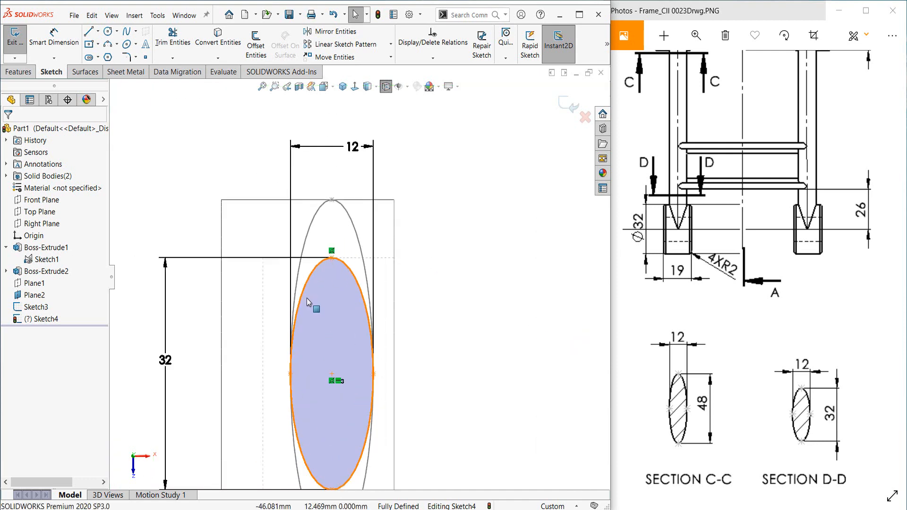
scroll(405, 263, "up", 2)
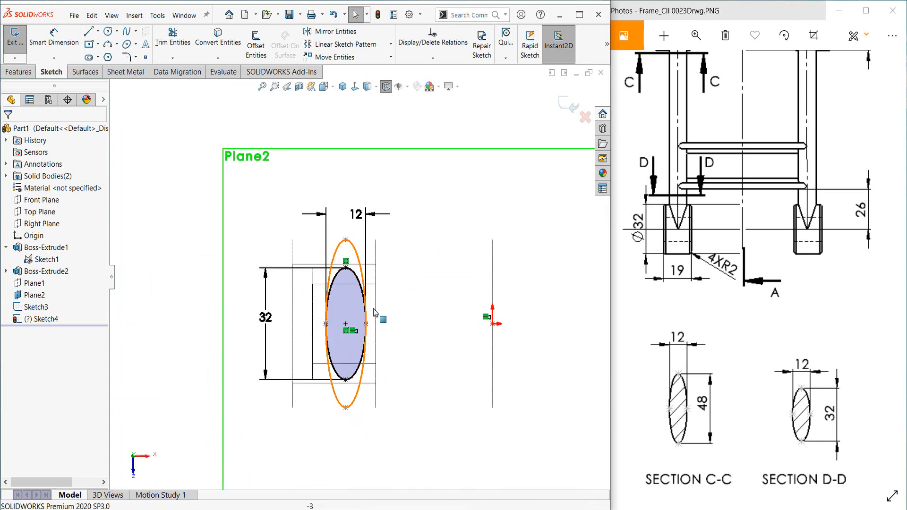
Finish the ellipse sketch on Plane2 and show the part in a shaded isometric view.
left_click(565, 108)
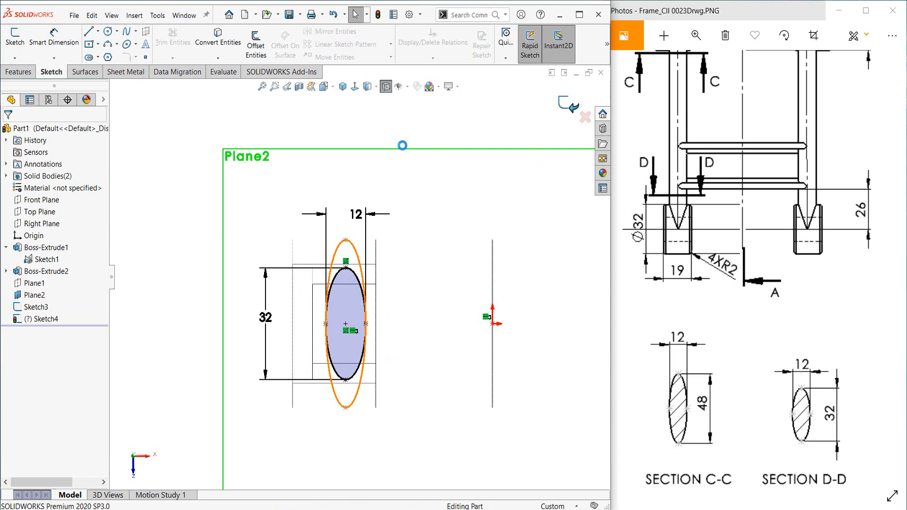
left_click(343, 87)
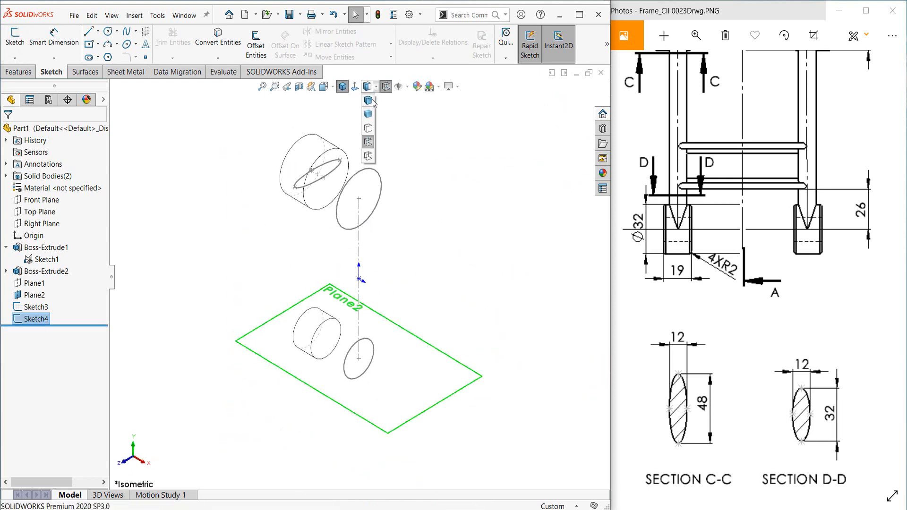
Hide the circle sketches of the two bosses and Plane2.
left_click(361, 173)
left_click(402, 141)
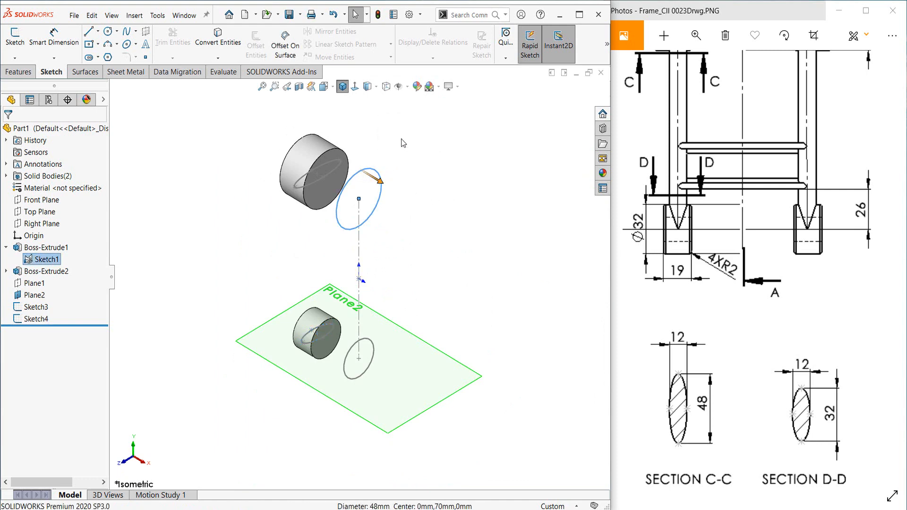
left_click(402, 332)
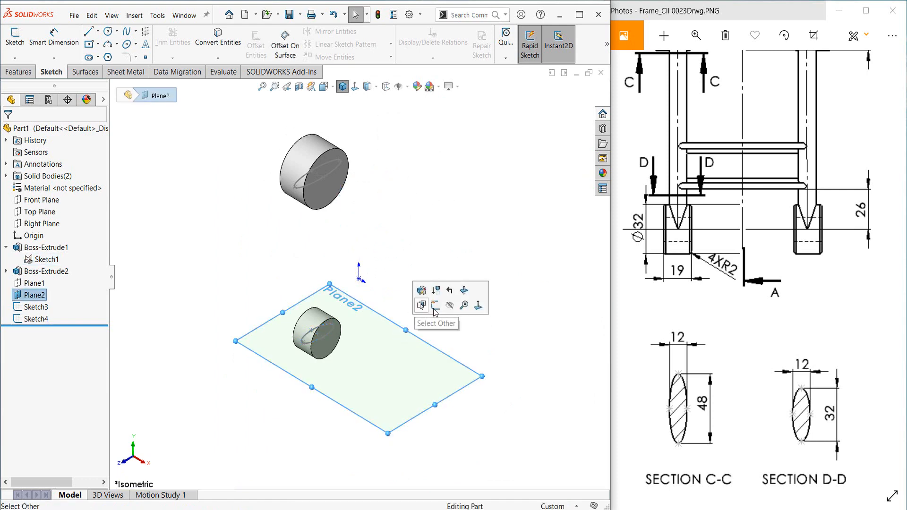
left_click(448, 307)
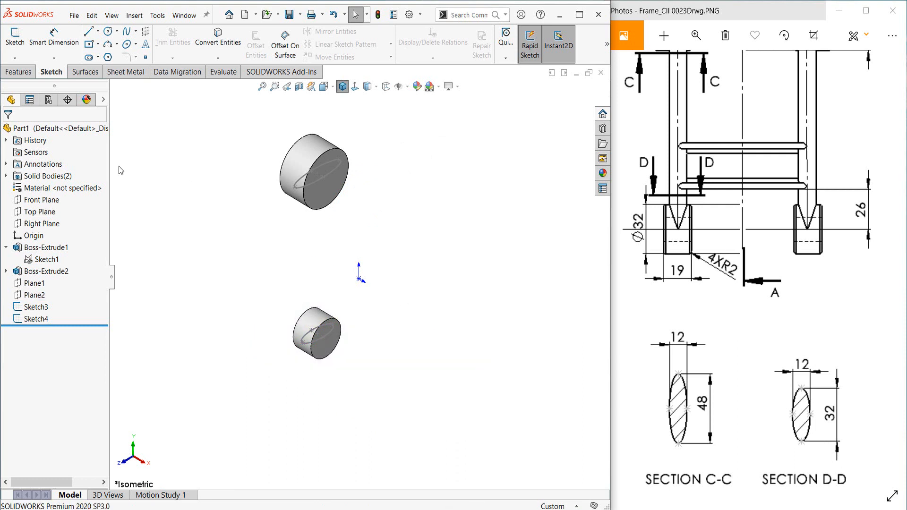
Start a lofted boss using the ellipse sketches Sketch3 and Sketch4 as its profiles.
left_click(19, 73)
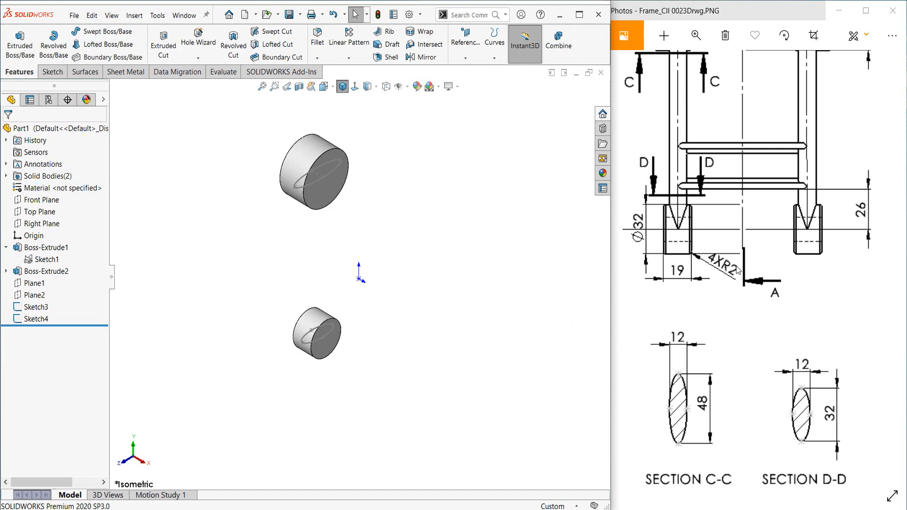
double_click(744, 321)
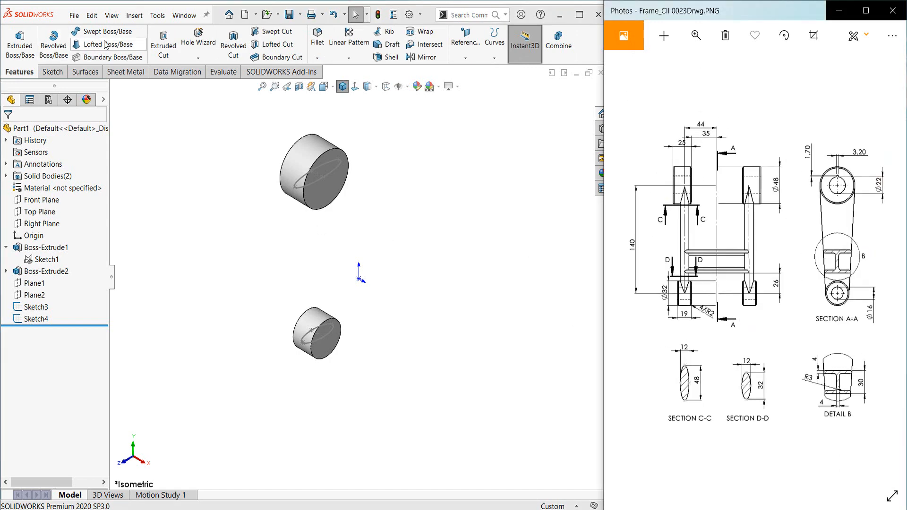
left_click(103, 44)
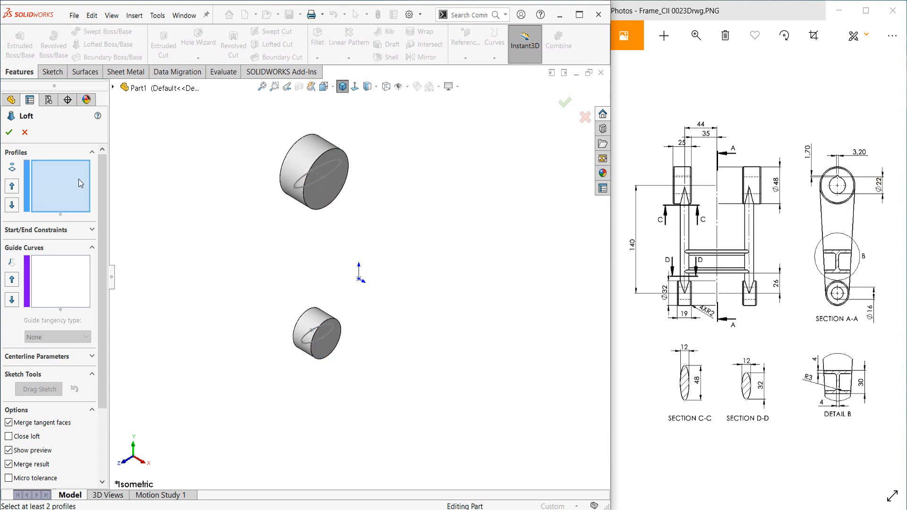
left_click(58, 177)
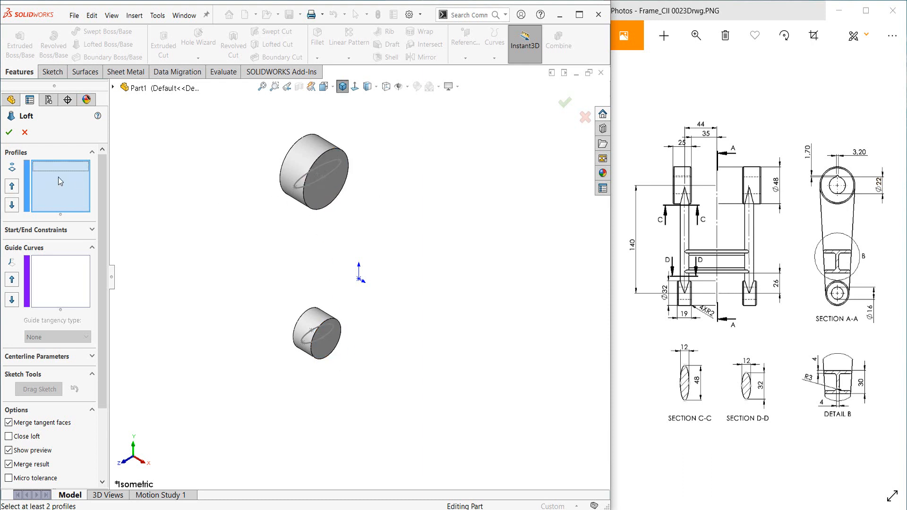
left_click(316, 184)
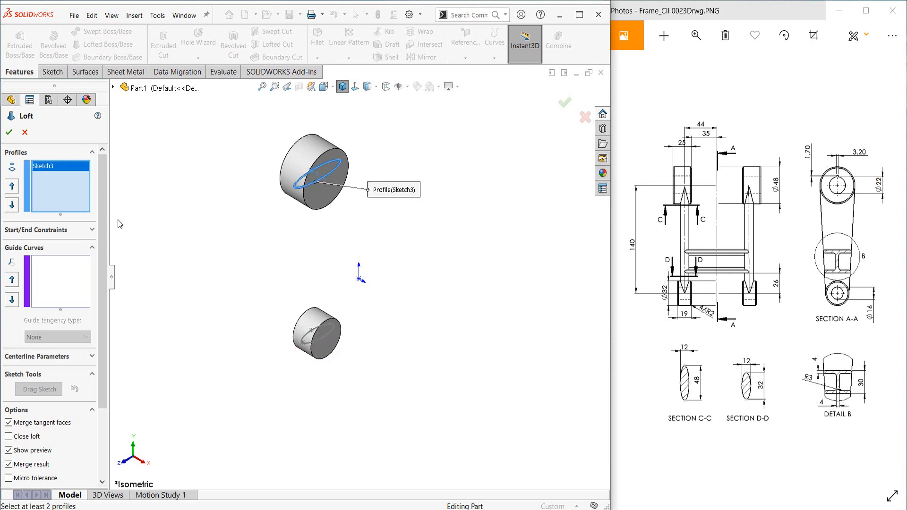
left_click(317, 340)
scroll(371, 234, "down", 3)
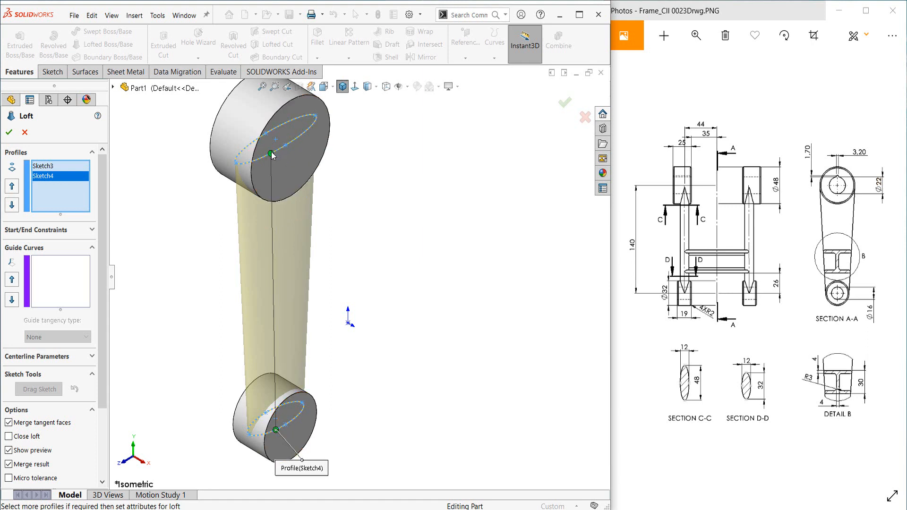
Shift the loft connectors on both ellipses to the matching front points so they align vertically, and accept the loft.
left_click_drag(272, 156, 286, 147)
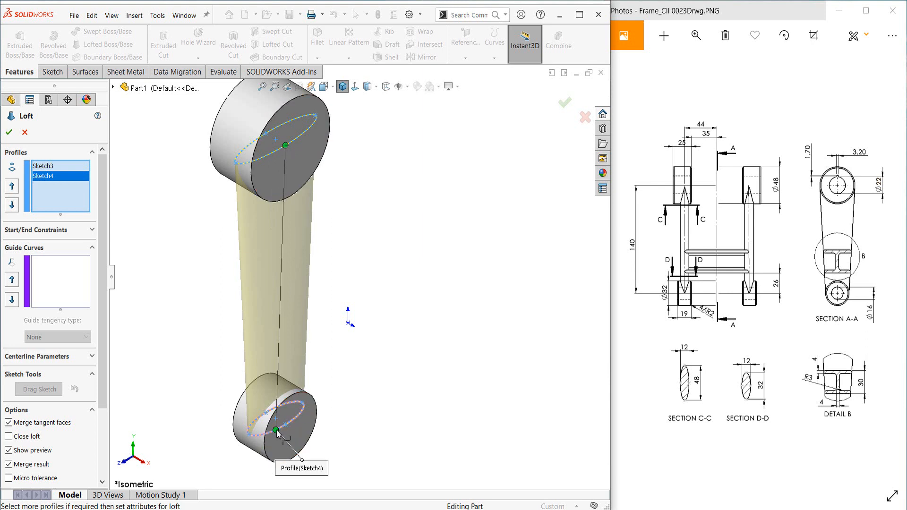
left_click_drag(277, 435, 287, 431)
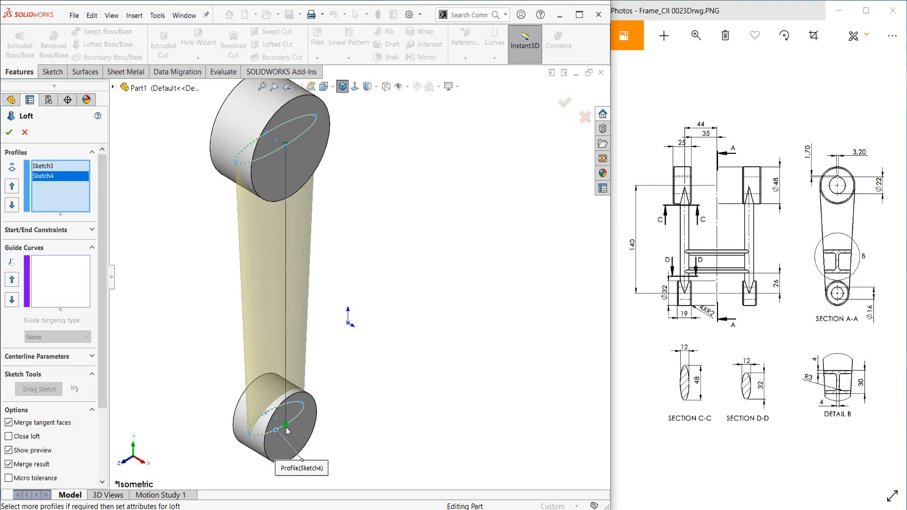
scroll(287, 170, "up", 3)
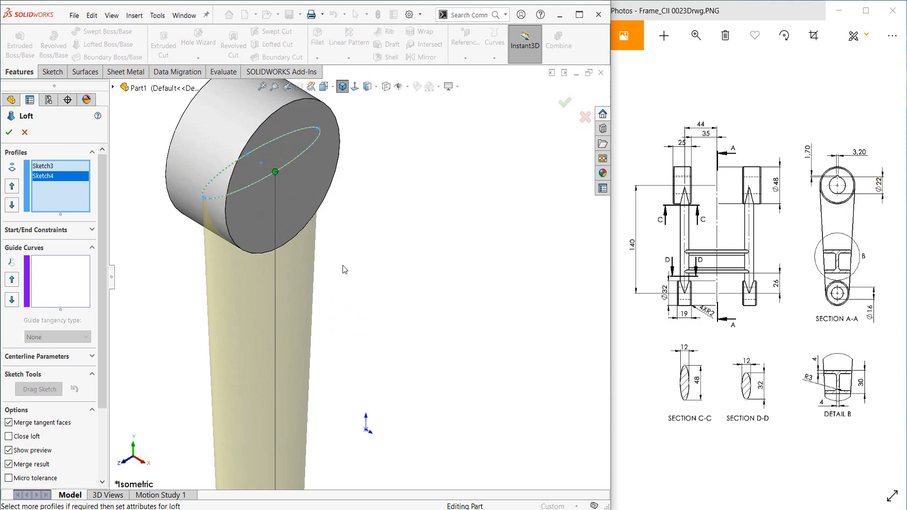
scroll(359, 274, "down", 3)
scroll(336, 427, "up", 5)
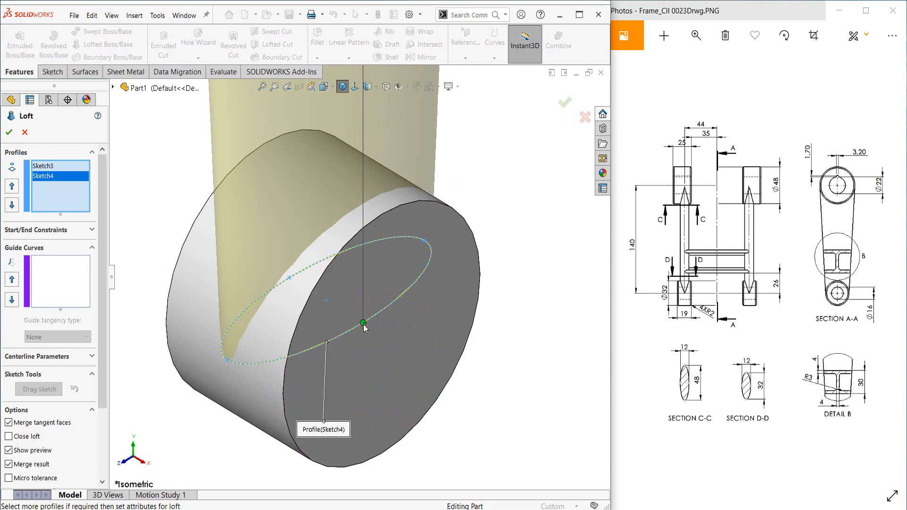
scroll(360, 275, "down", 3)
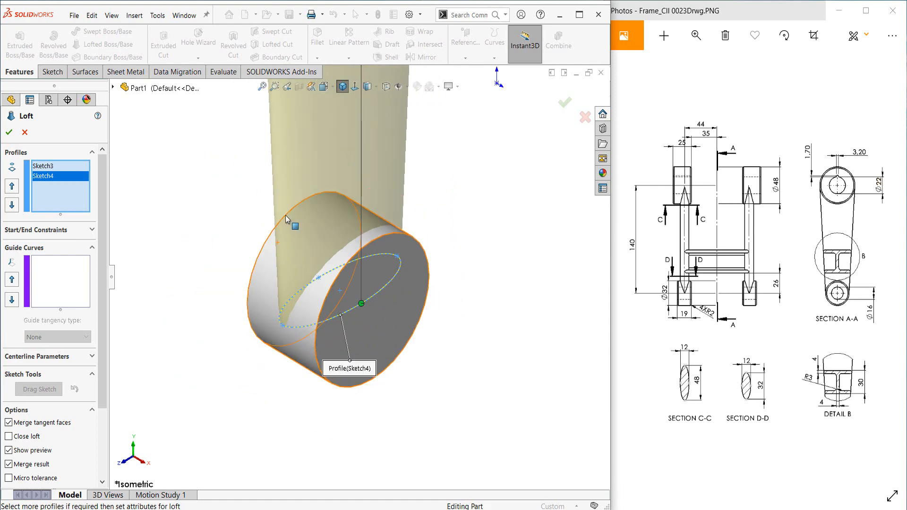
left_click(9, 133)
scroll(418, 194, "down", 5)
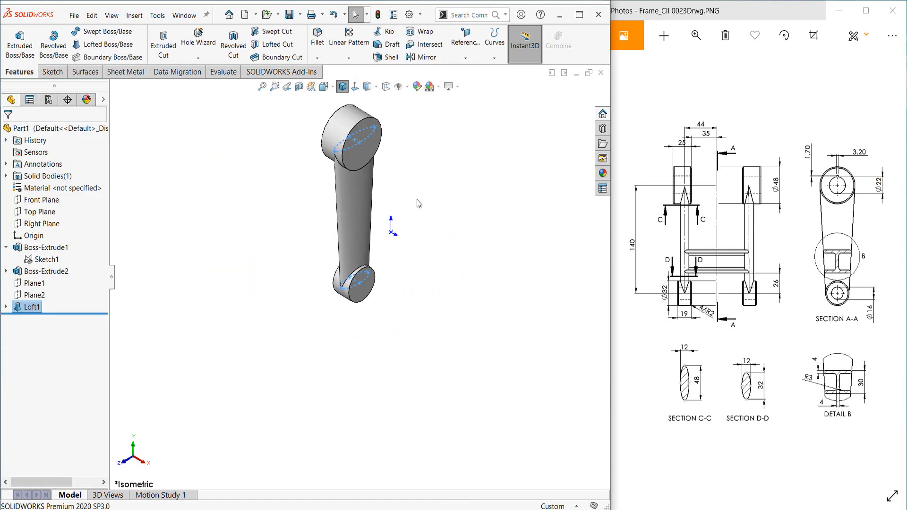
left_click(418, 175)
Mirror the lofted arm body with its two bosses about the Right Plane, keeping Merge solids off.
scroll(410, 186, "up", 3)
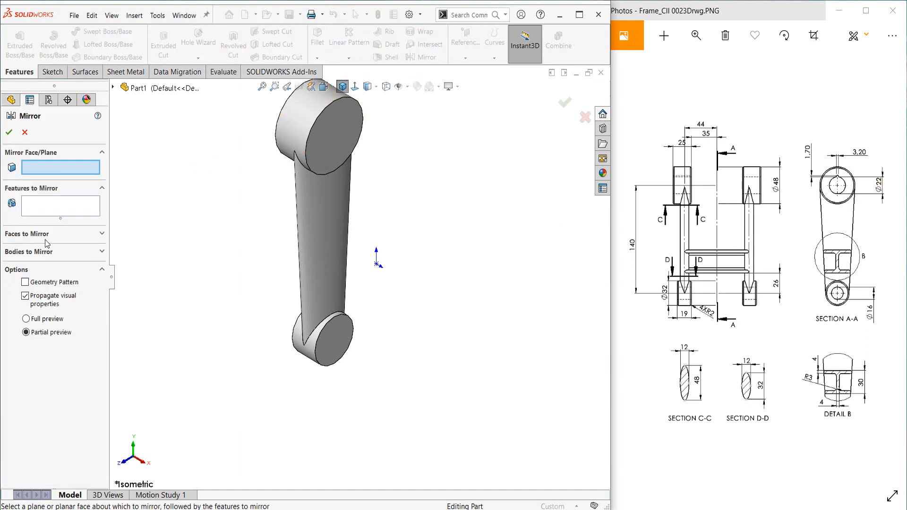
left_click(46, 253)
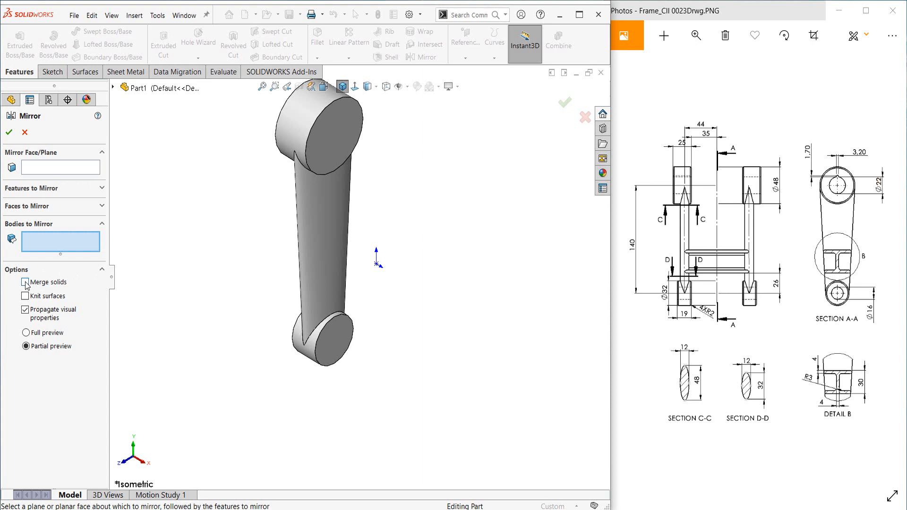
left_click(303, 189)
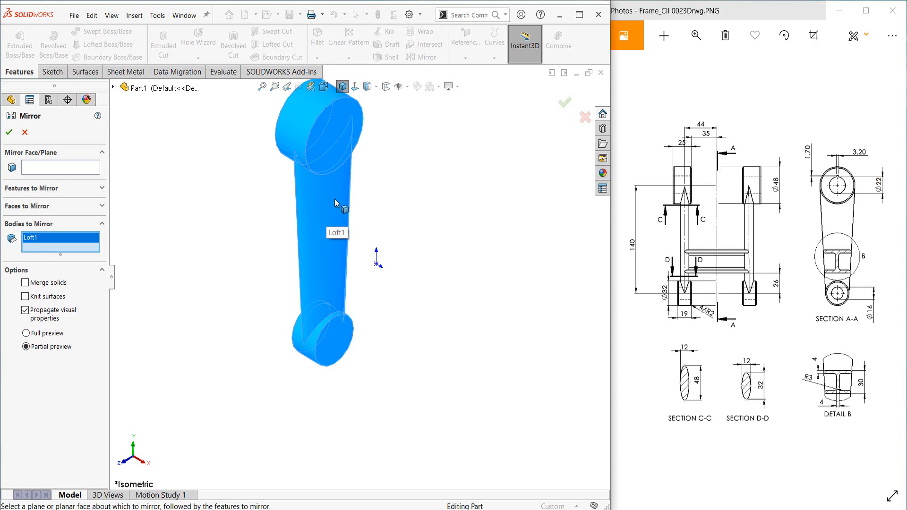
left_click(39, 169)
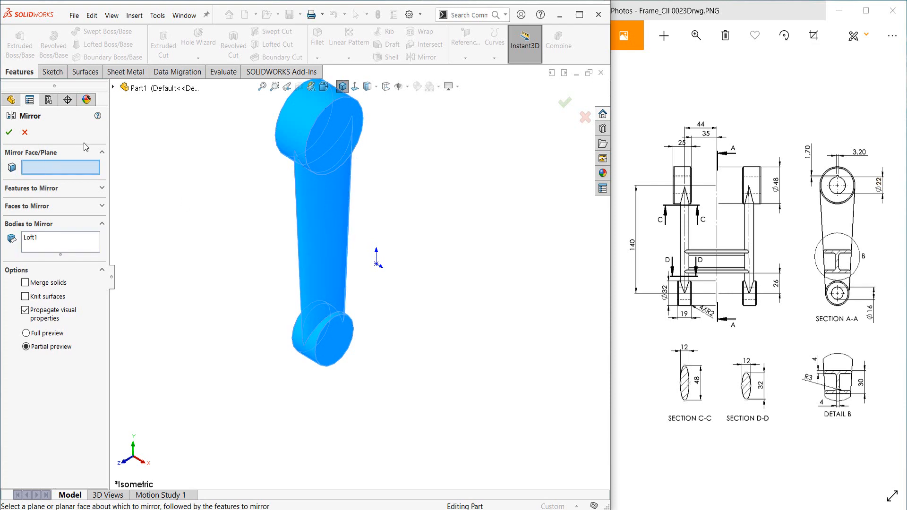
left_click(114, 88)
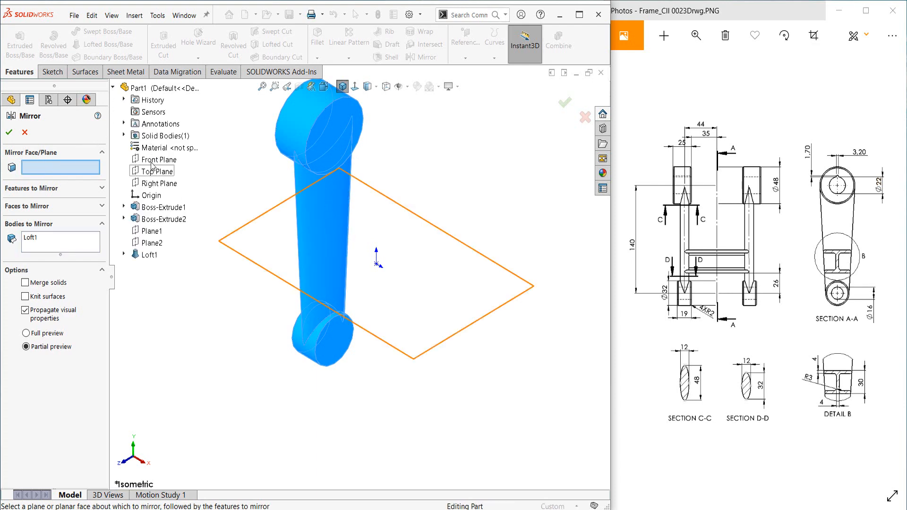
left_click(156, 183)
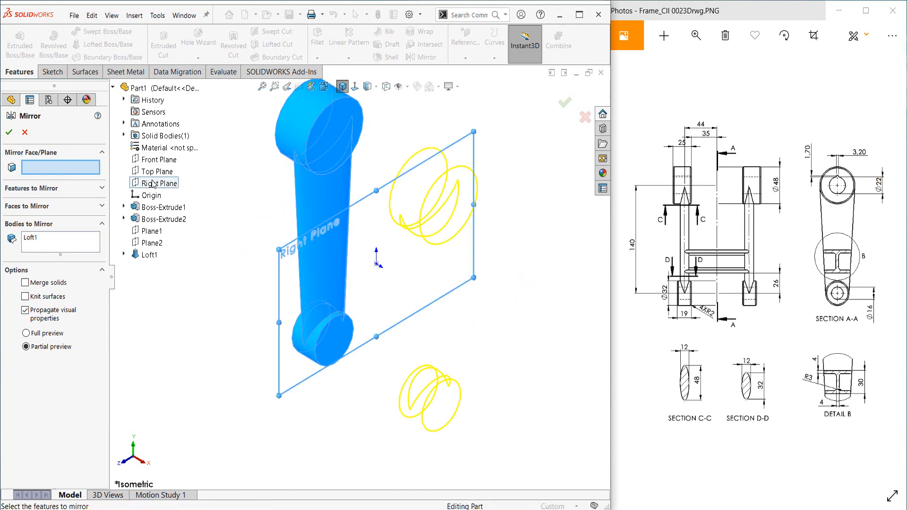
left_click(9, 134)
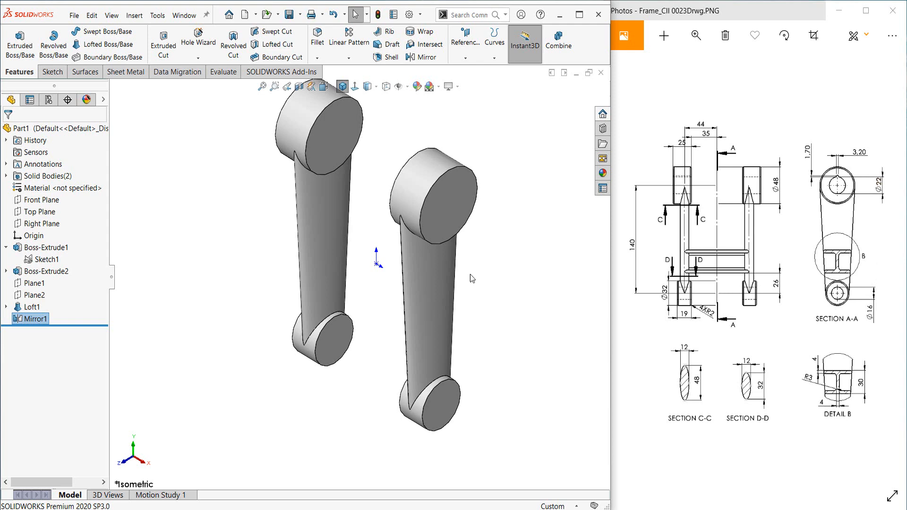
Start a sketch on the Right Plane and display the part in wireframe.
left_click(42, 223)
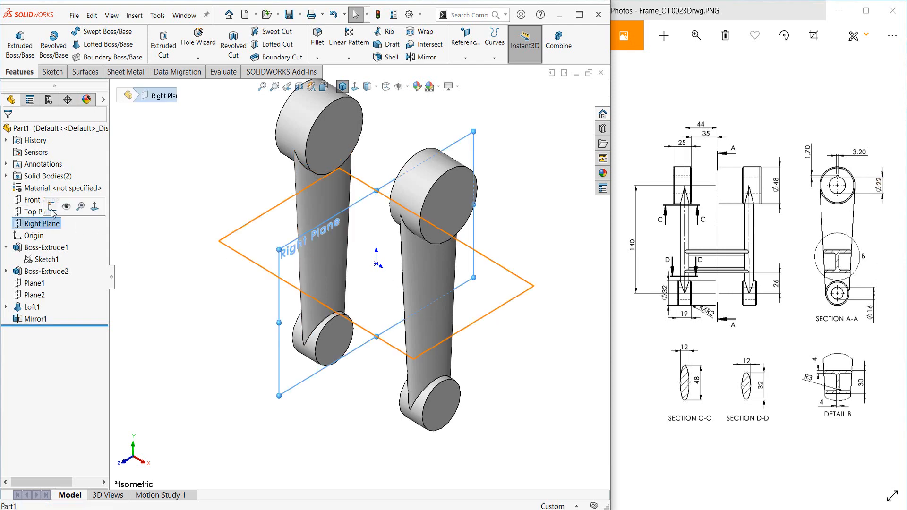
left_click(52, 207)
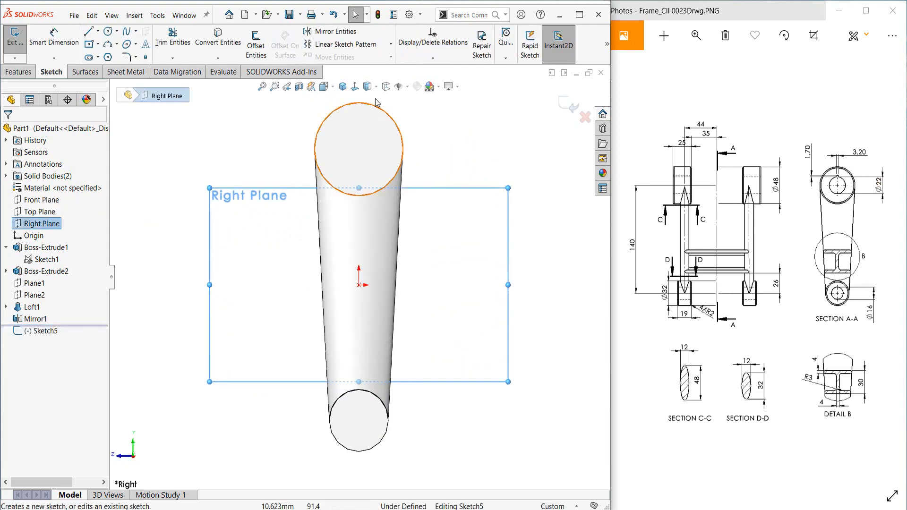
left_click(386, 87)
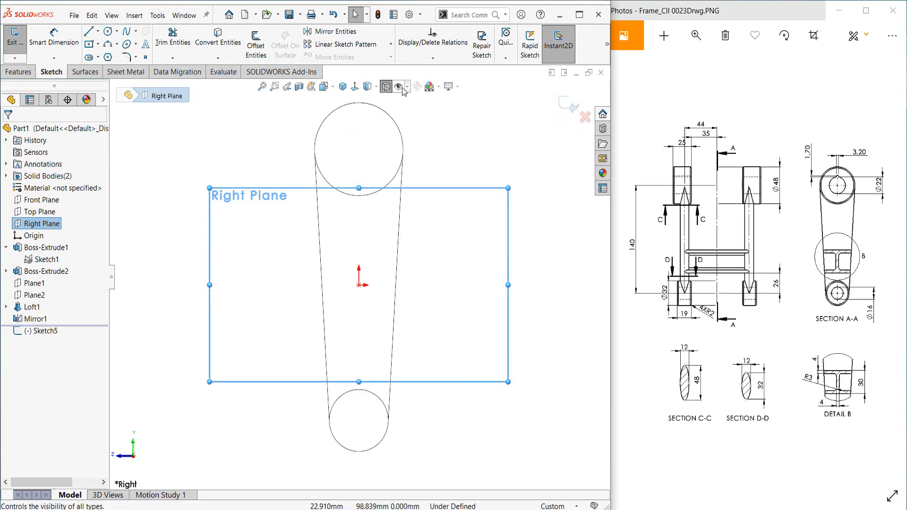
Switch to the reference drawing in Photos and examine the crossbar's Section A-A, Detail B and its position above the lower boss.
left_click(799, 297)
scroll(831, 301, "up", 3, "ctrl")
left_click_drag(786, 222, 761, 225)
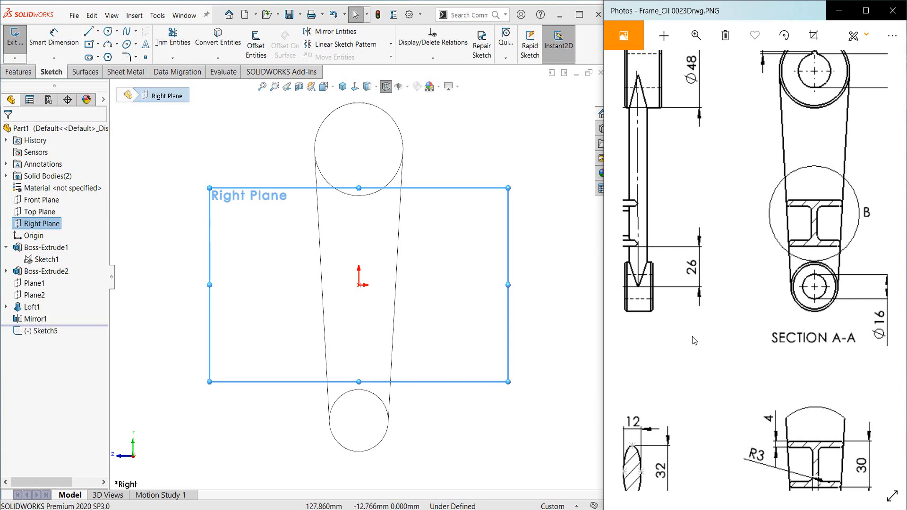
scroll(699, 338, "down", 5)
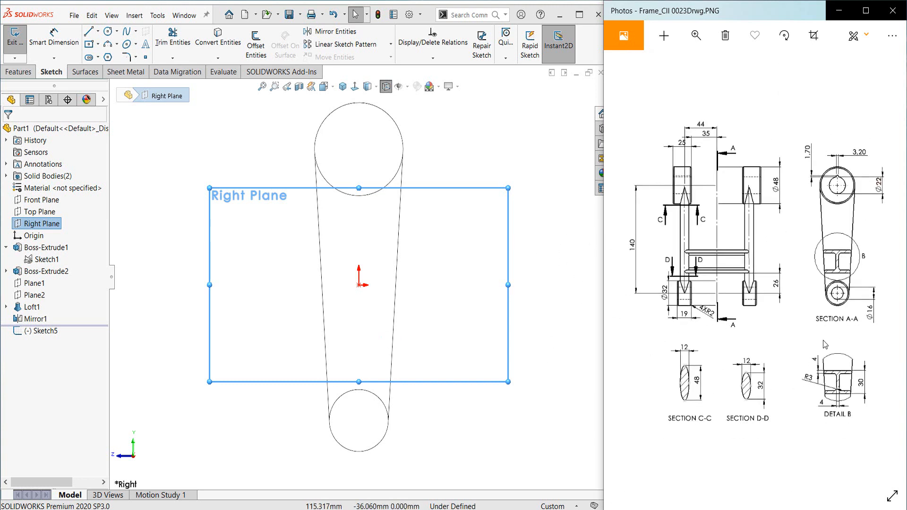
scroll(823, 340, "up", 5)
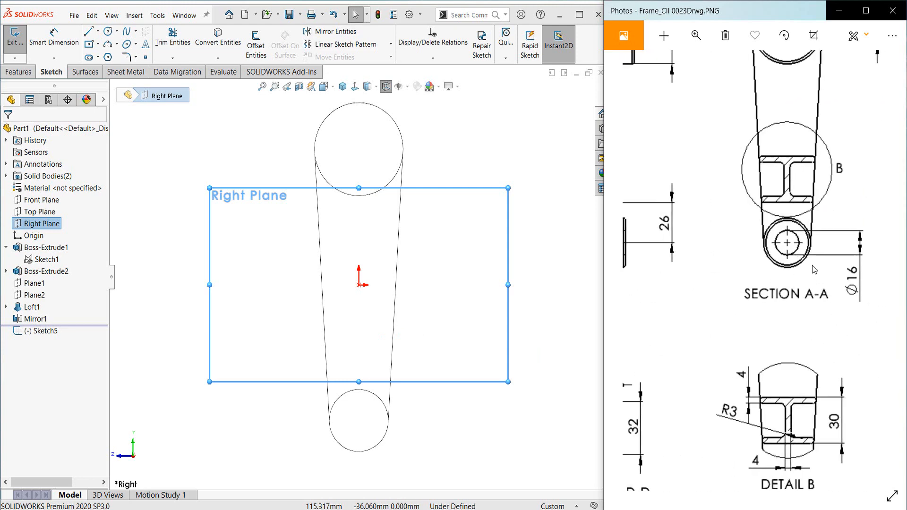
left_click_drag(803, 322, 792, 269)
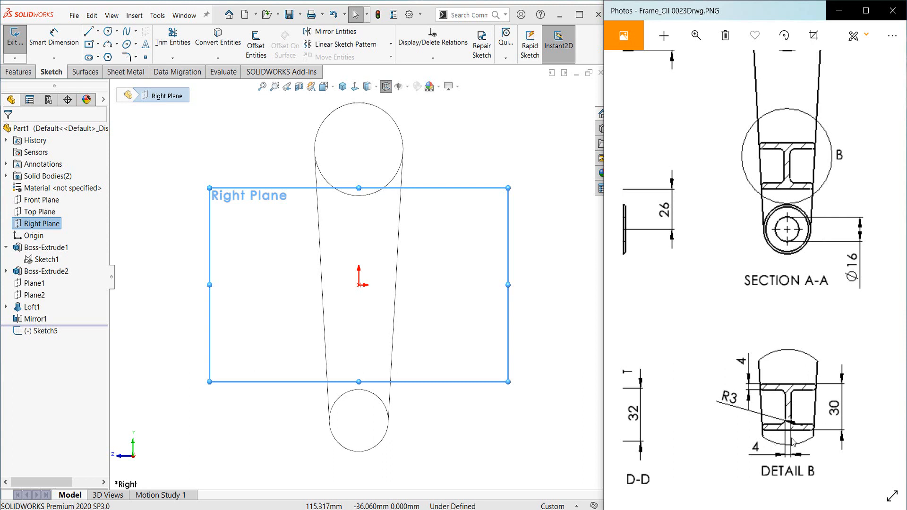
scroll(715, 311, "down", 5)
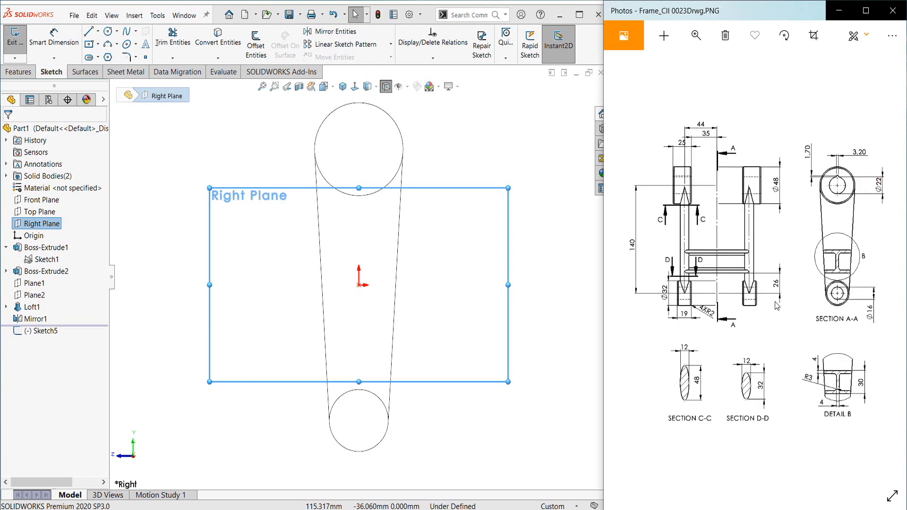
scroll(787, 329, "up", 3)
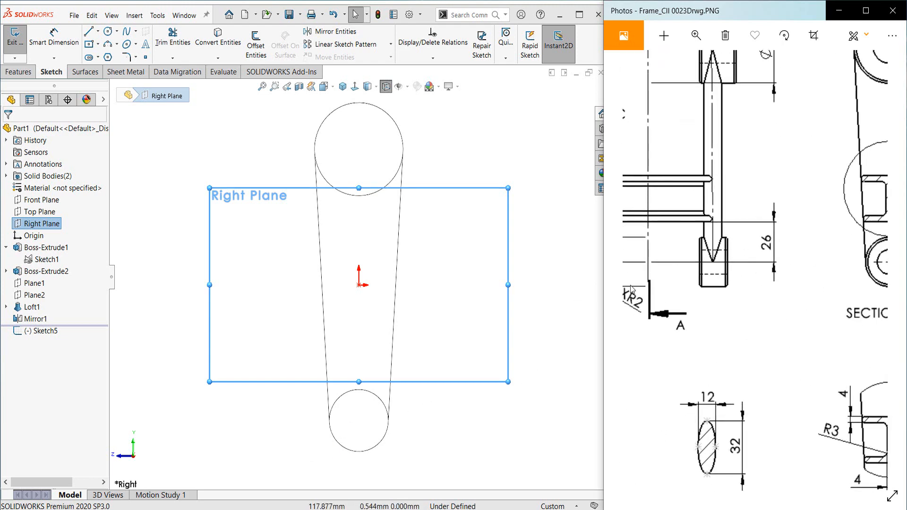
scroll(783, 333, "down", 3)
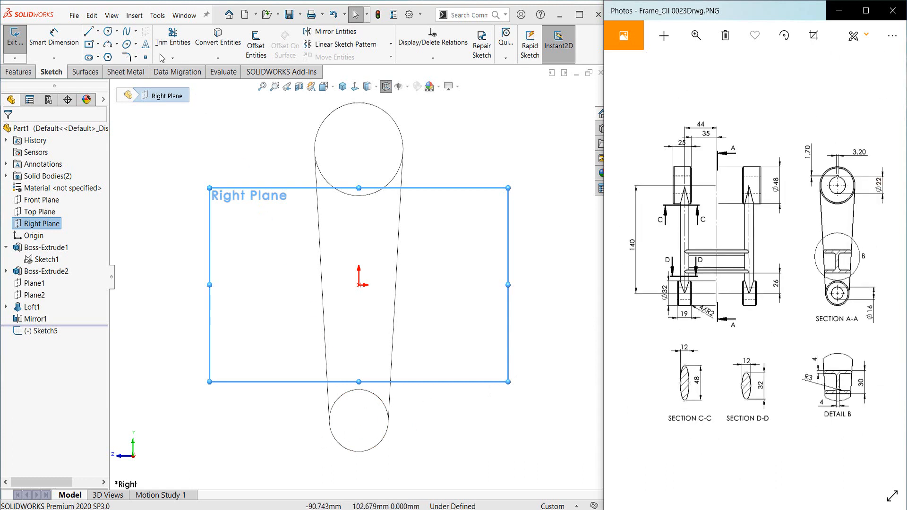
Place a sketch point at the centre of the lower boss circle.
left_click(147, 58)
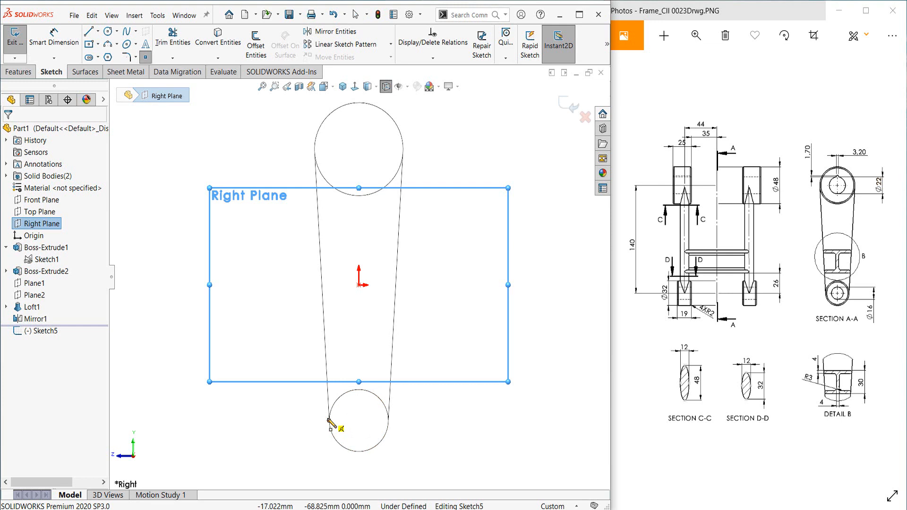
left_click(359, 421)
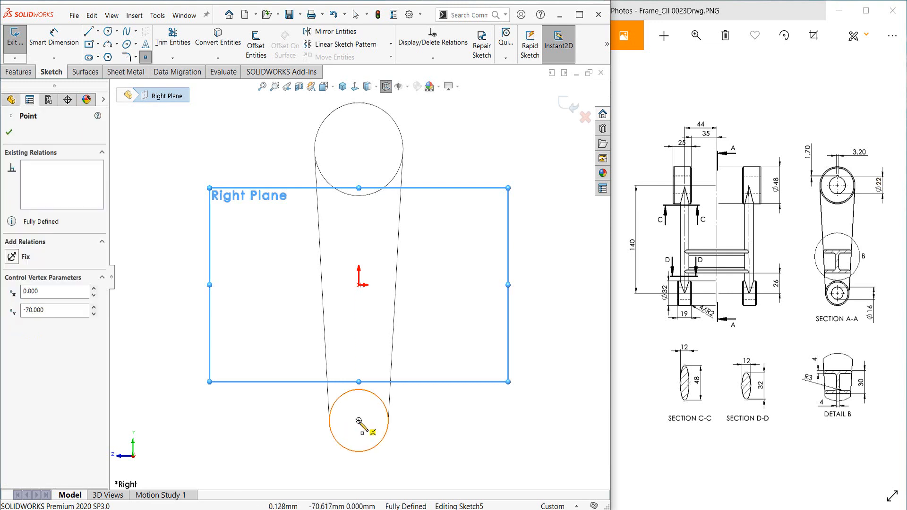
key("Escape")
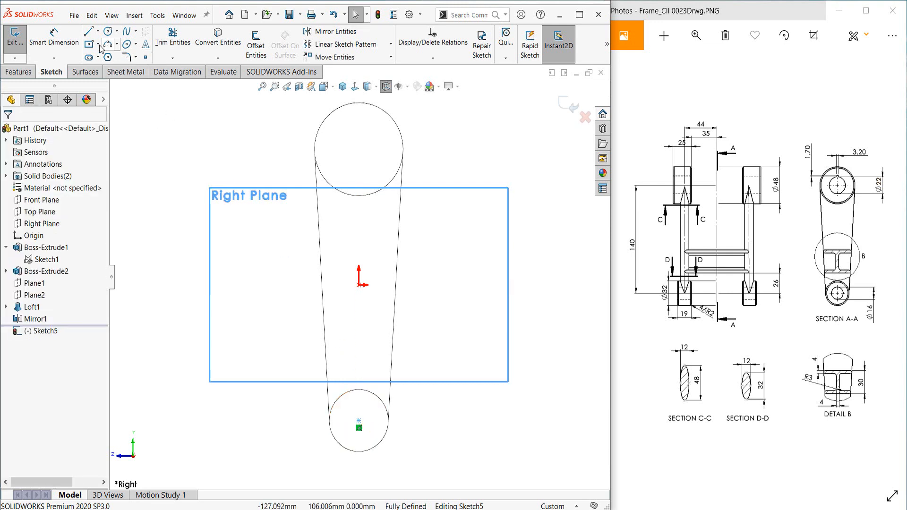
Sketch a horizontal centerpoint straight slot about 27 mm long and 8 mm wide, centred about 33.5 mm directly below the origin.
left_click(88, 57)
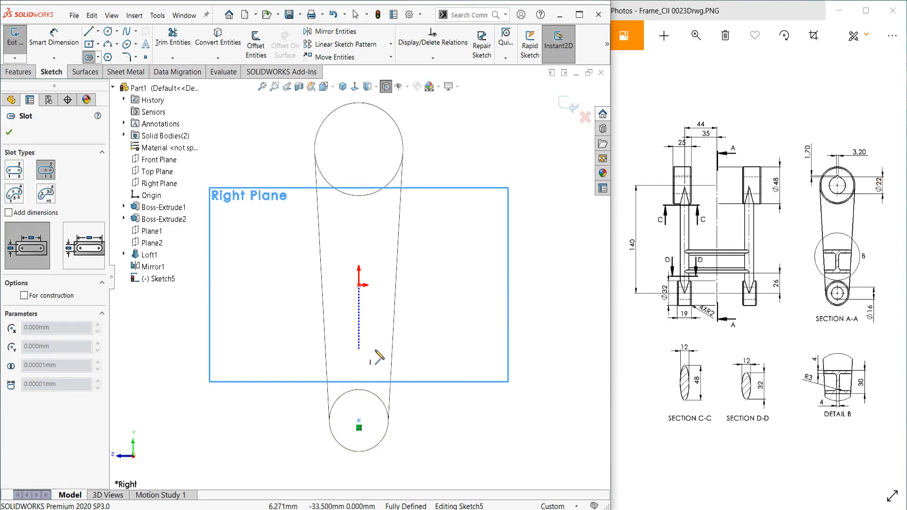
left_click(359, 350)
left_click(384, 349)
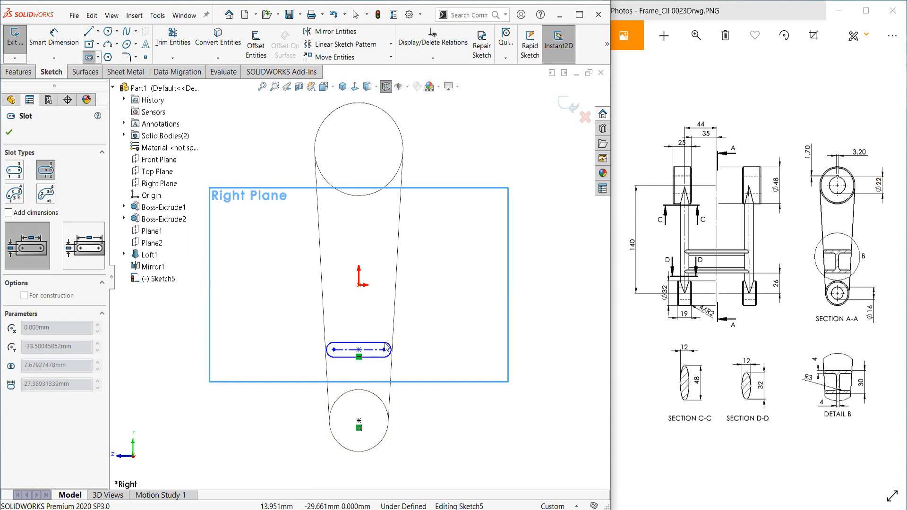
left_click(387, 348)
key("Escape")
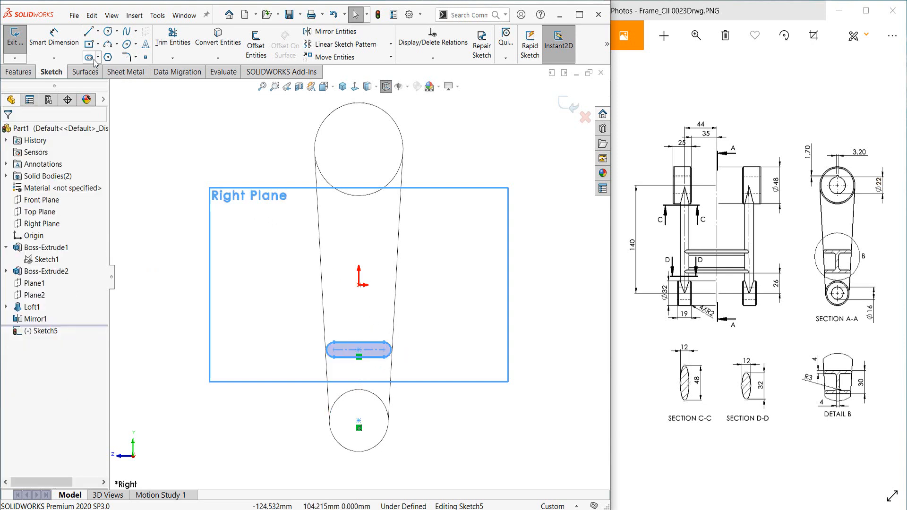
Sketch a second horizontal centerpoint straight slot about 27 mm long and 10 mm wide, centred about 7.6 mm directly below the origin.
key("Return")
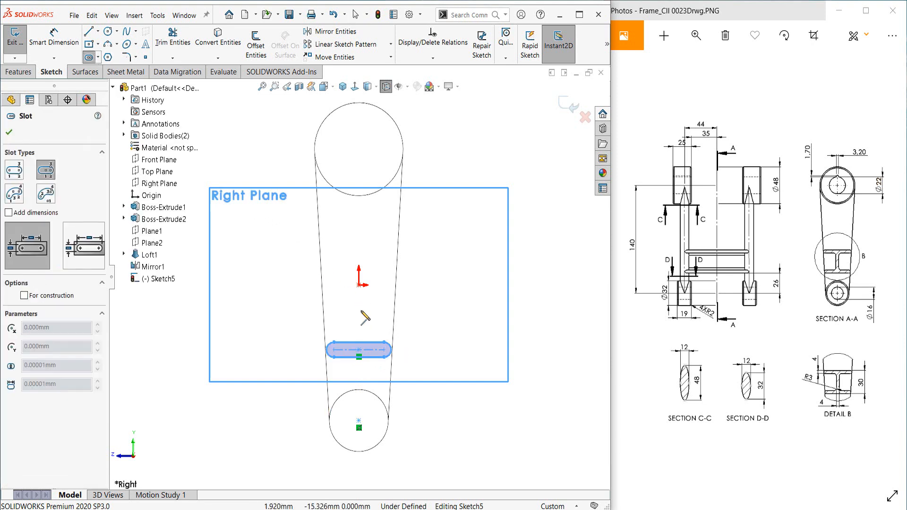
left_click(359, 299)
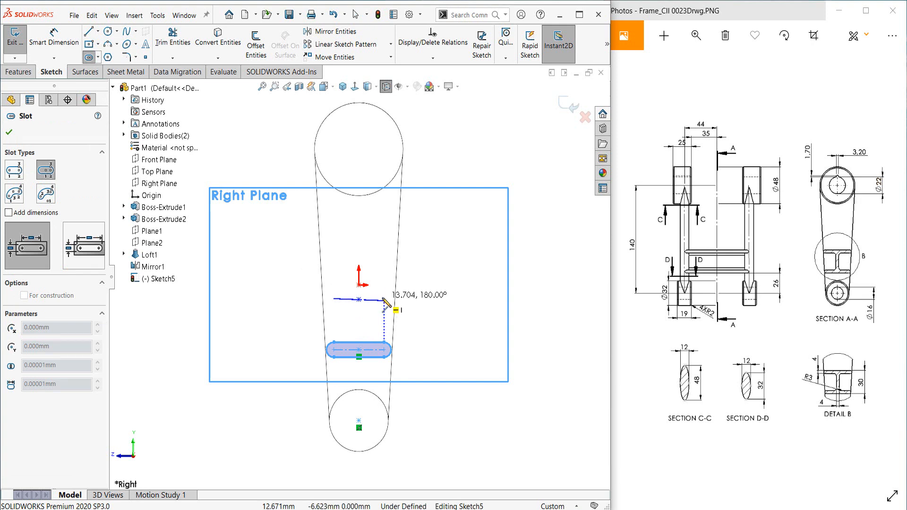
left_click(384, 300)
left_click(377, 309)
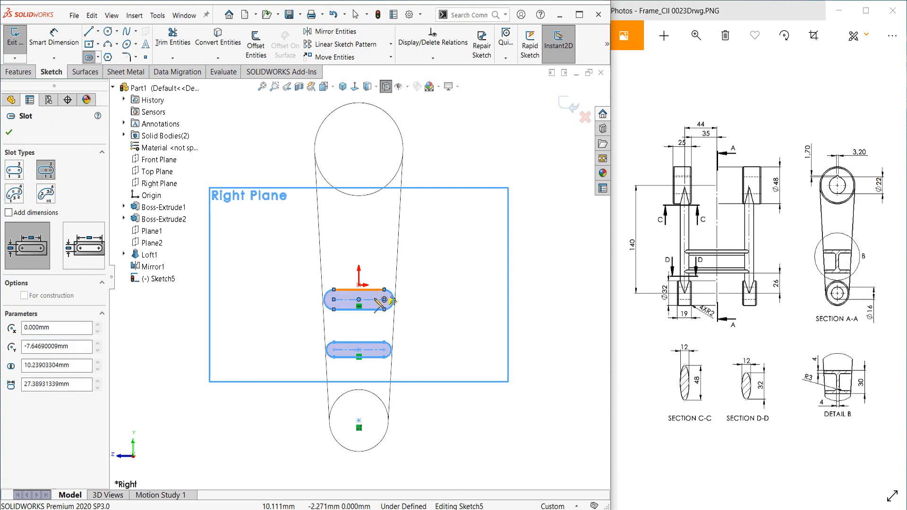
key("Escape")
Add a Horizontal relation to the centrelines of the upper and lower slots.
scroll(381, 312, "down", 3)
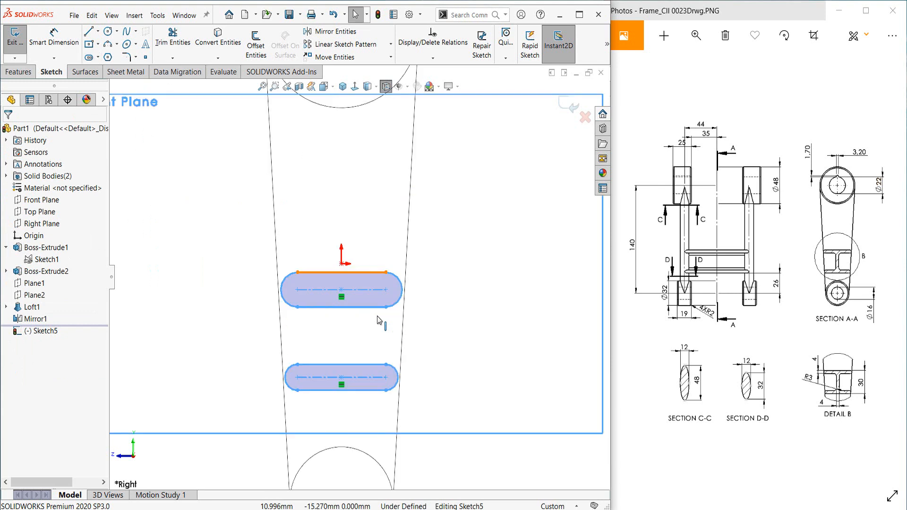
left_click(356, 281)
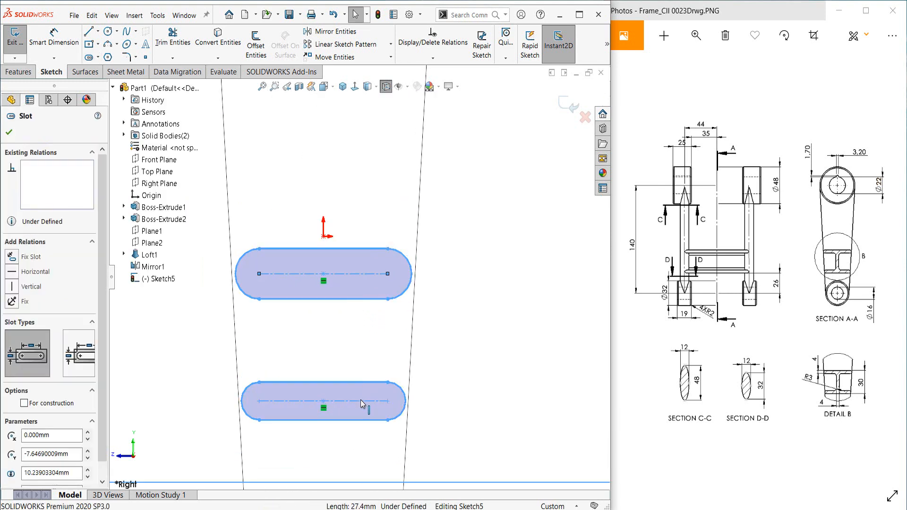
left_click(356, 401, "ctrl")
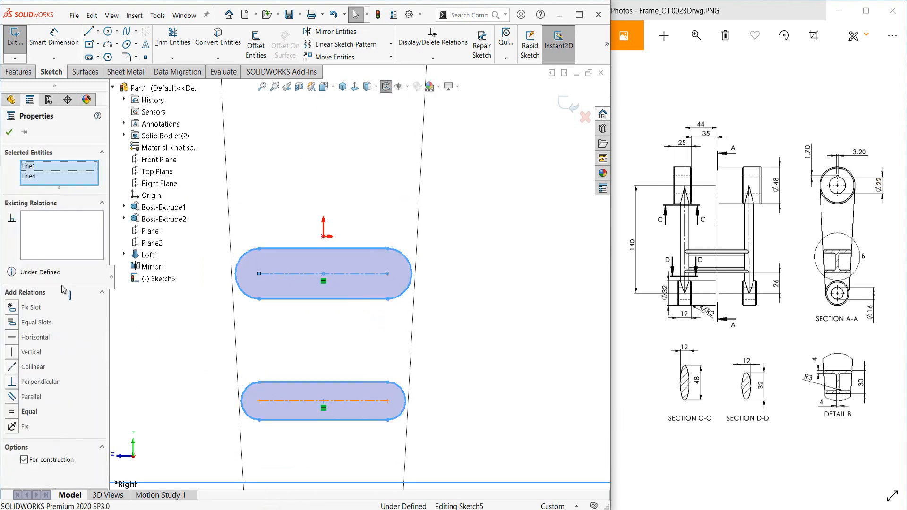
left_click(12, 337)
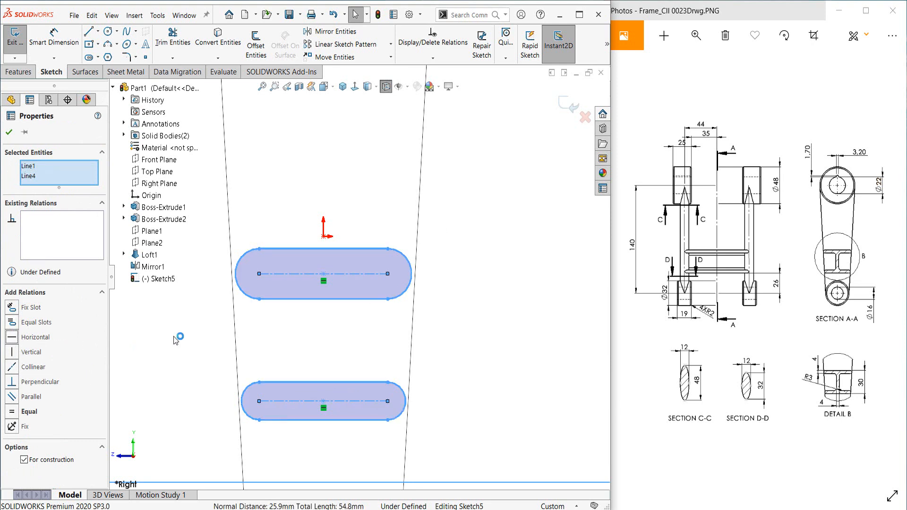
left_click(297, 307)
Make the right end arcs of both slots tangent to the arm's right silhouette edge.
scroll(298, 308, "down", 1)
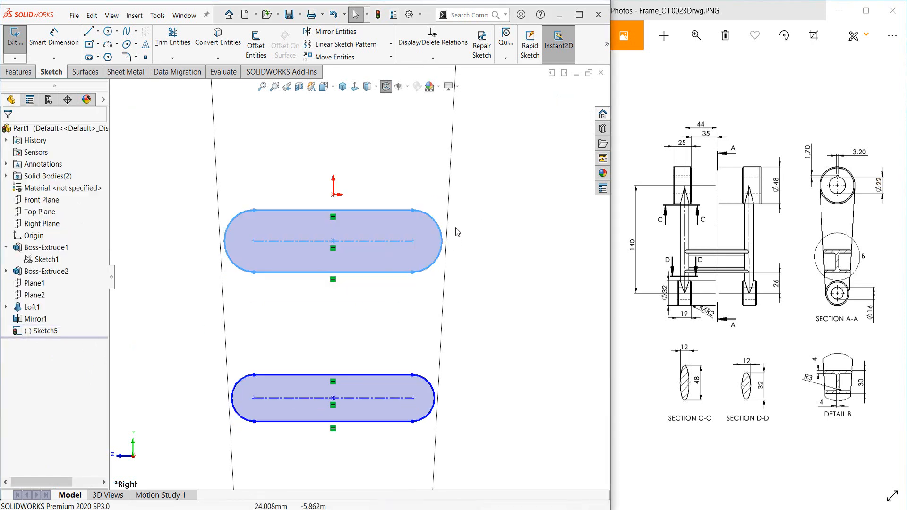
left_click(448, 211)
left_click(438, 225, "ctrl")
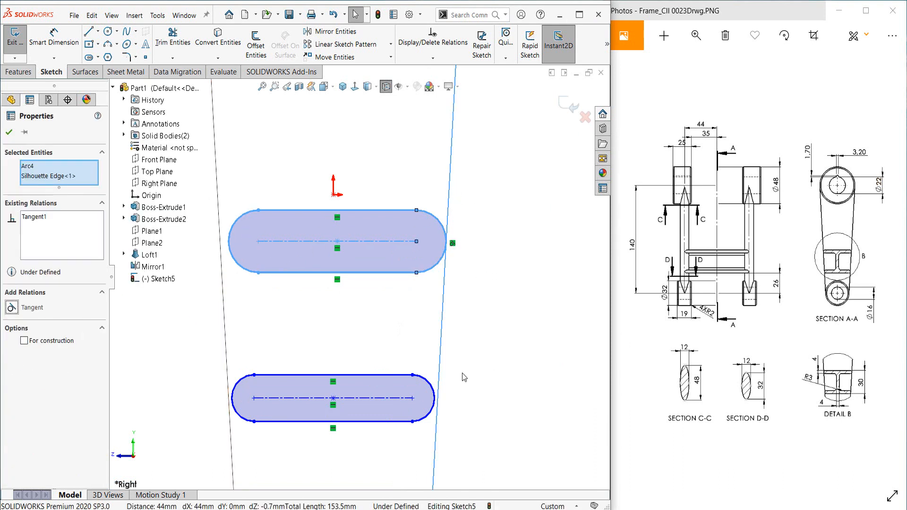
left_click(435, 378)
left_click(437, 377, "ctrl")
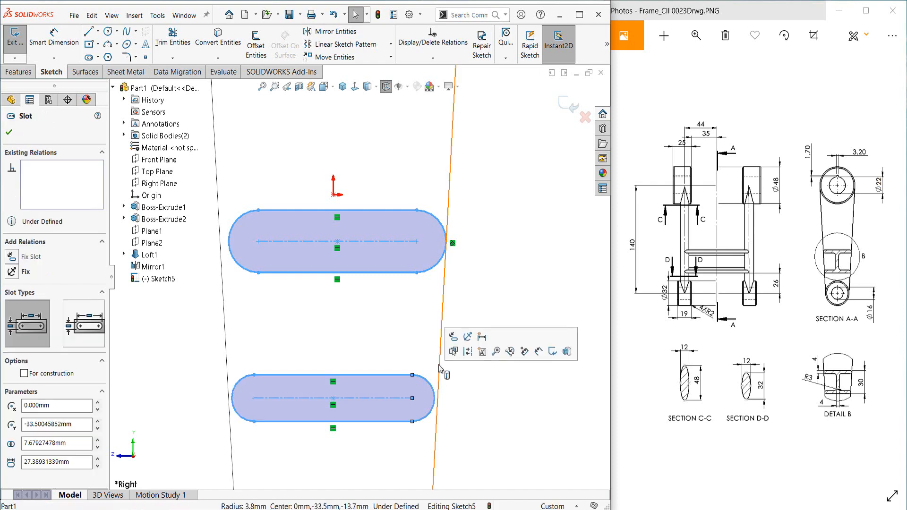
left_click(55, 311)
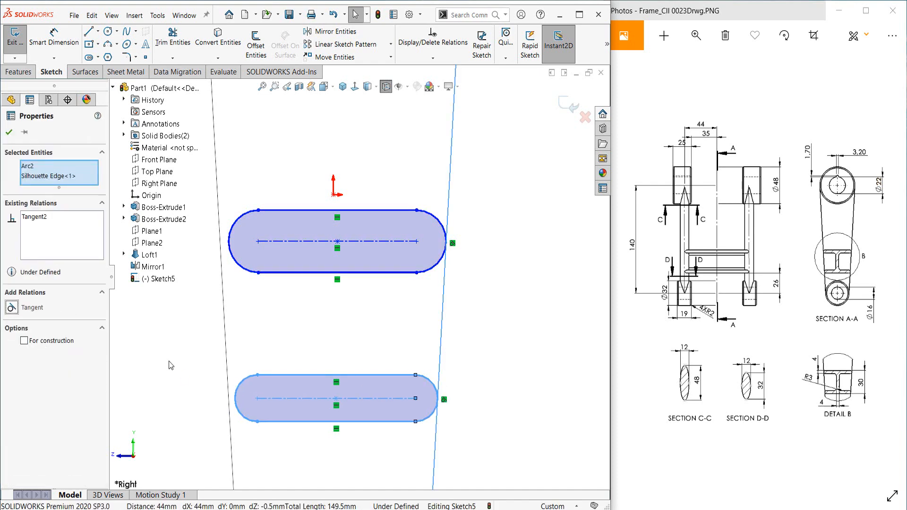
key("Escape")
Make the left end arcs of both slots tangent to the arm's left silhouette edge.
left_click(242, 221)
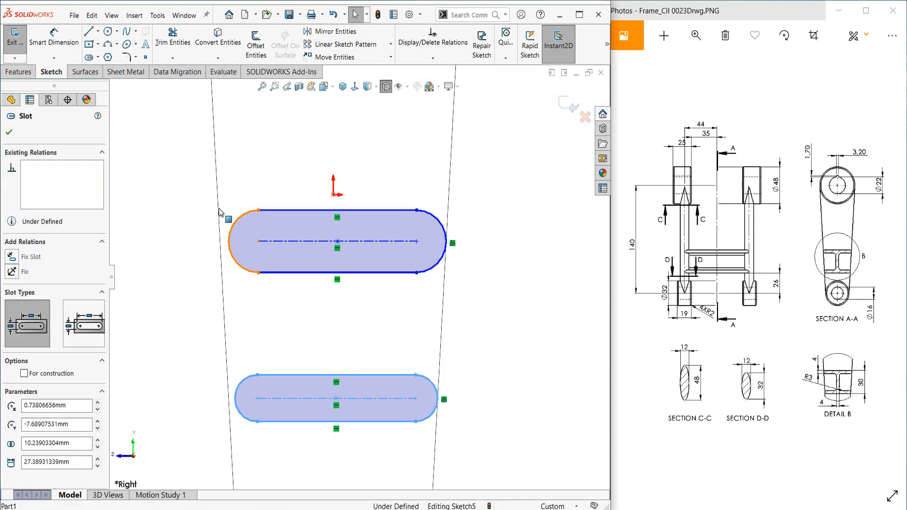
left_click(220, 230, "ctrl")
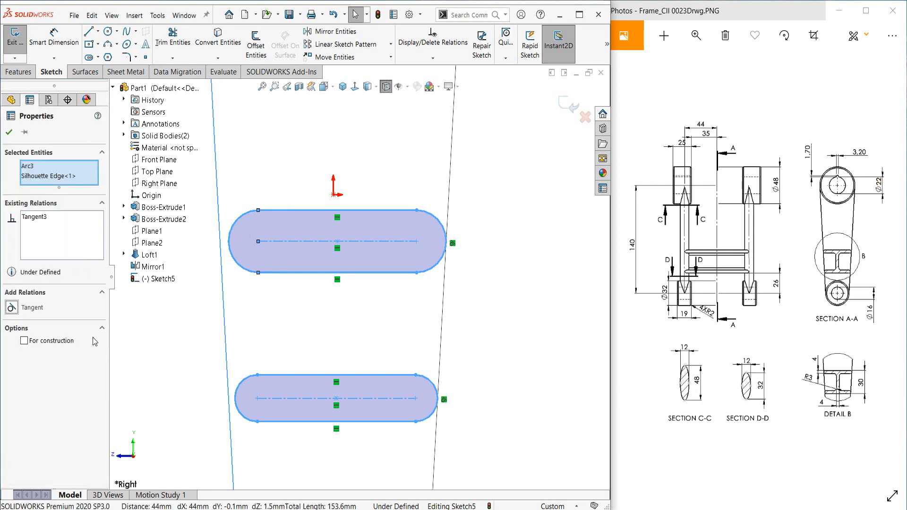
key("Escape")
left_click(231, 380)
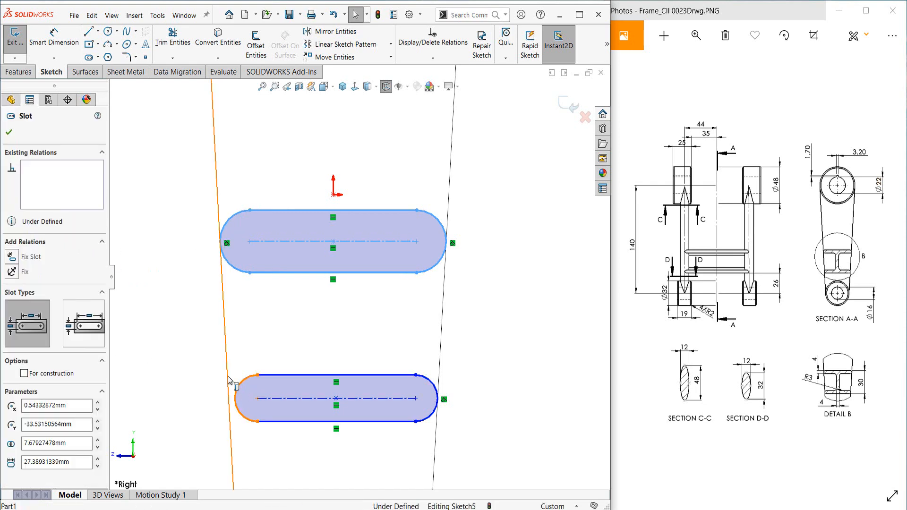
left_click(228, 381, "ctrl")
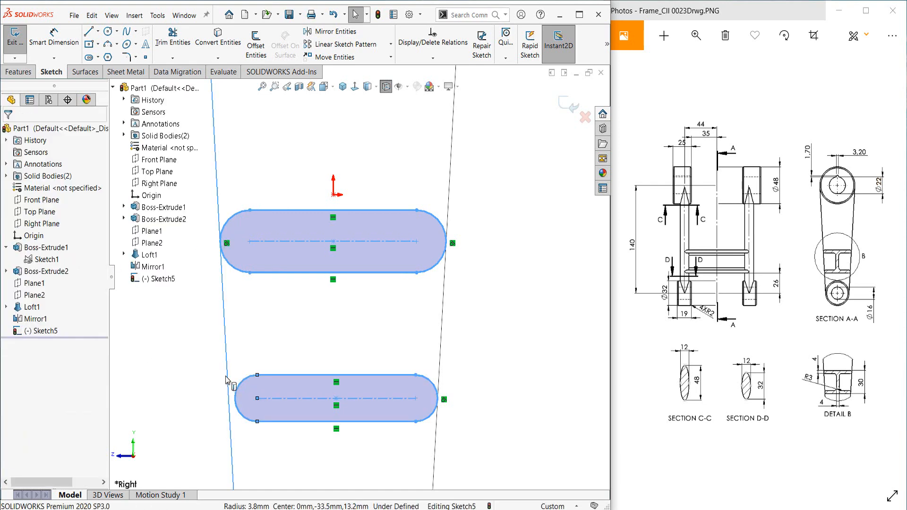
Sketch a vertical centerline from the midpoint of the upper slot's top edge to the midpoint of the lower slot's bottom edge.
left_click(188, 351)
scroll(358, 275, "up", 1)
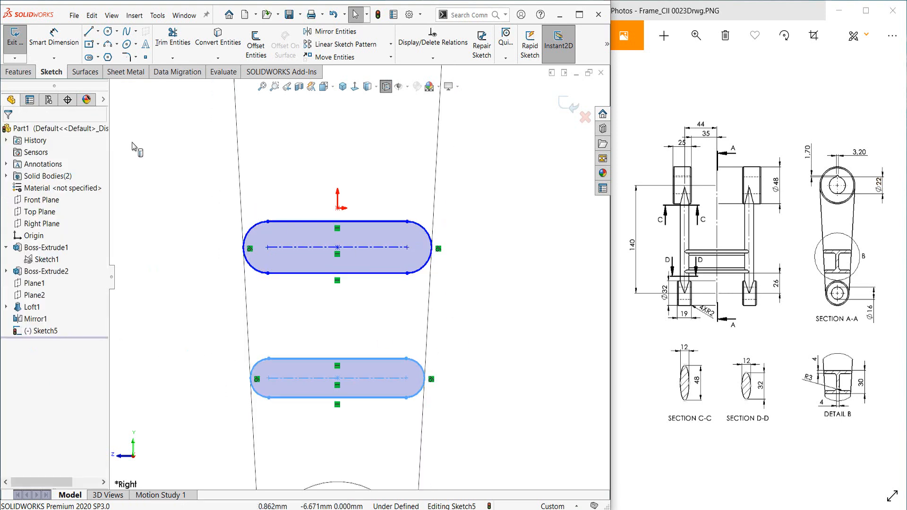
left_click(98, 31)
left_click(113, 55)
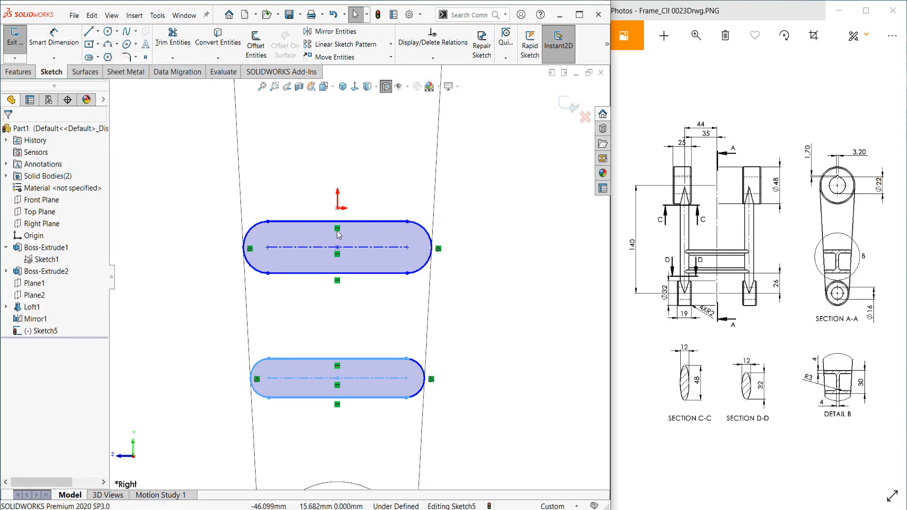
left_click(338, 221)
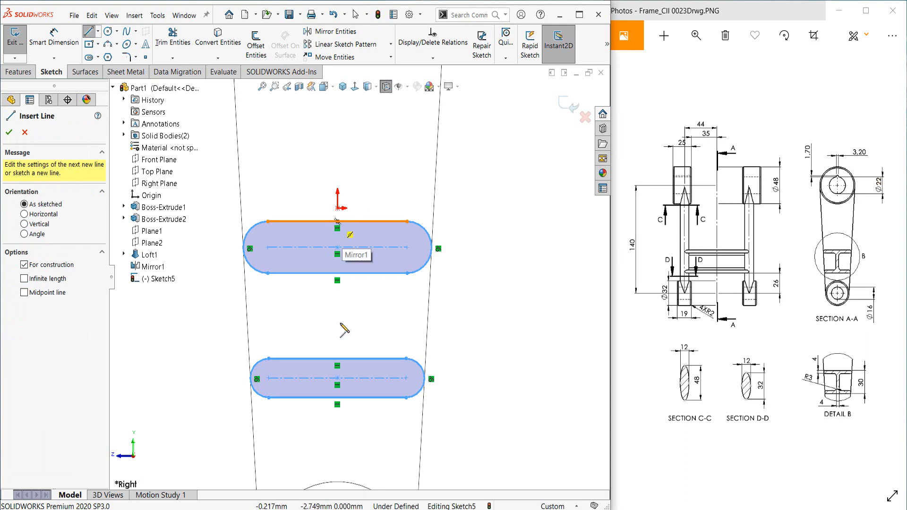
left_click(338, 398)
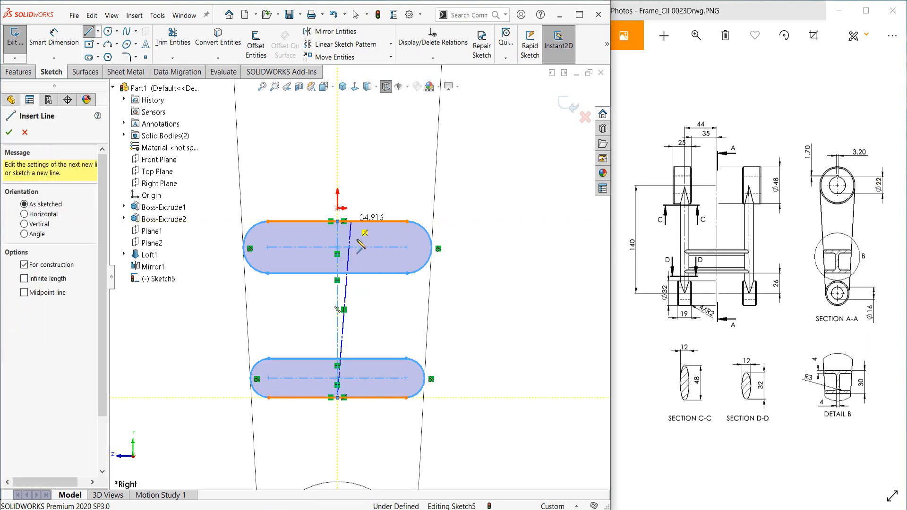
key("Escape")
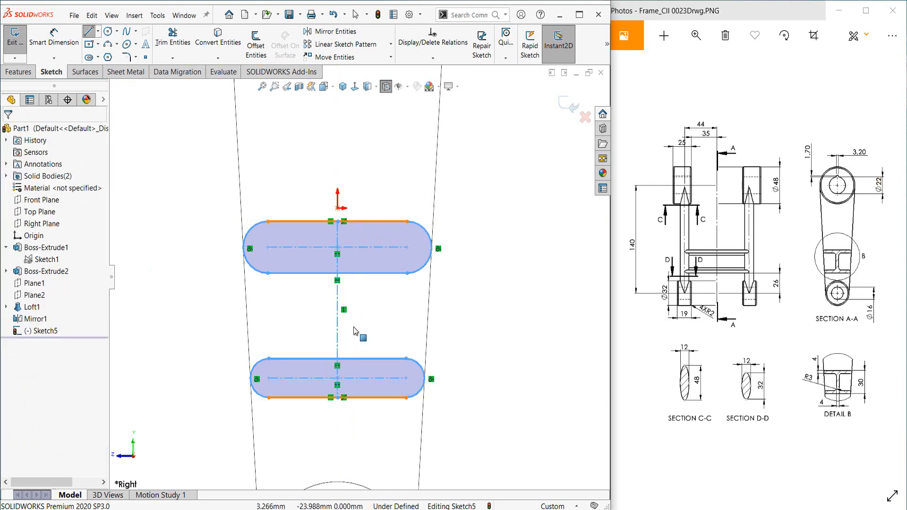
scroll(356, 331, "down", 2)
scroll(356, 331, "down", 3)
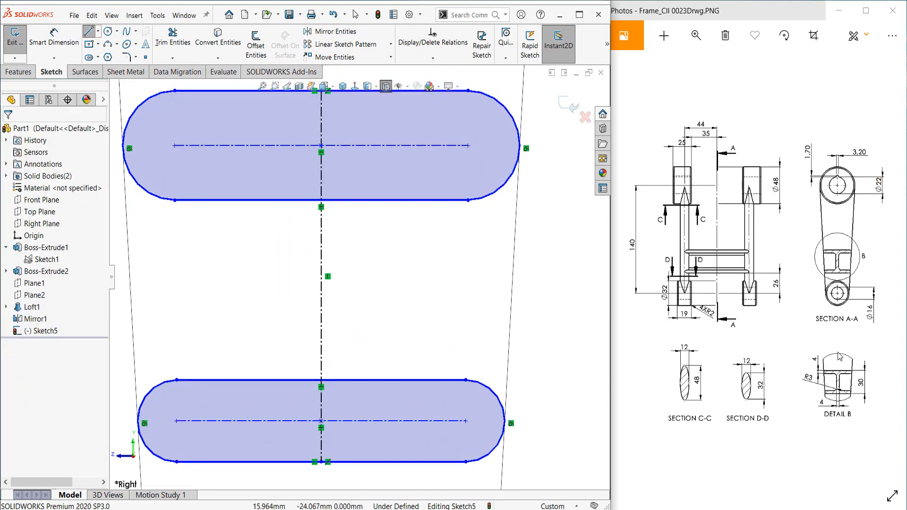
key("Escape")
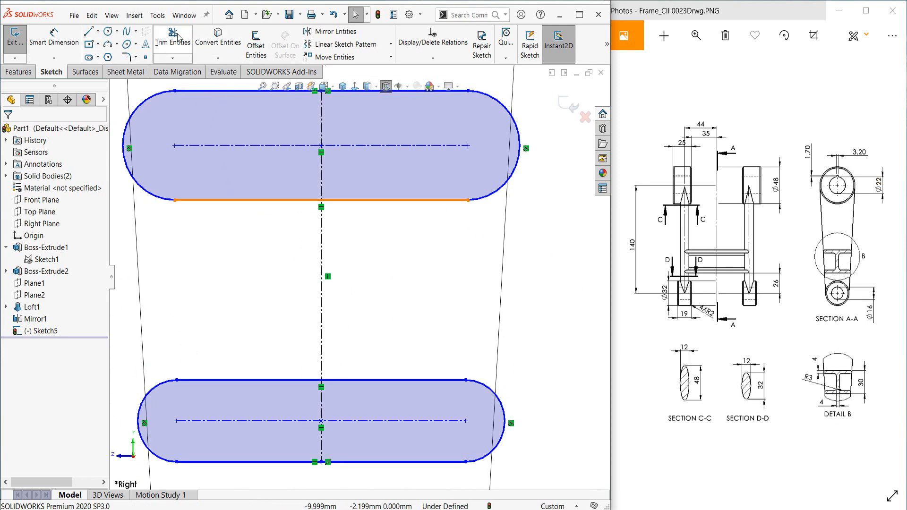
Offset the vertical centerline by 2 mm in both directions to form the two web lines between the slots.
left_click(255, 45)
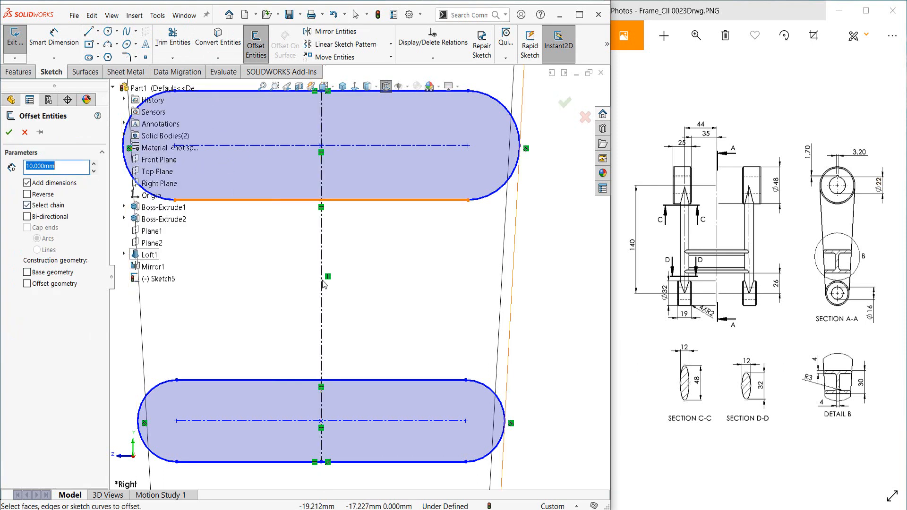
scroll(331, 269, "up", 2)
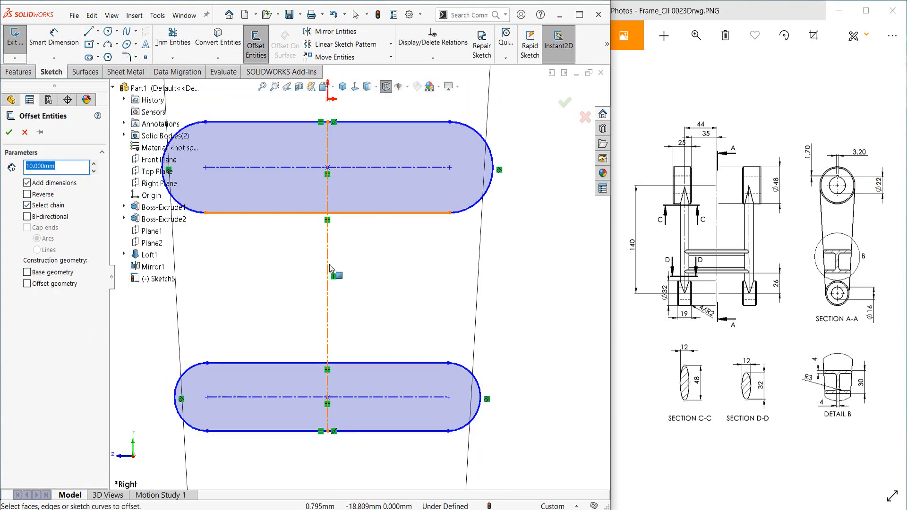
scroll(330, 268, "up", 1)
scroll(334, 279, "up", 1)
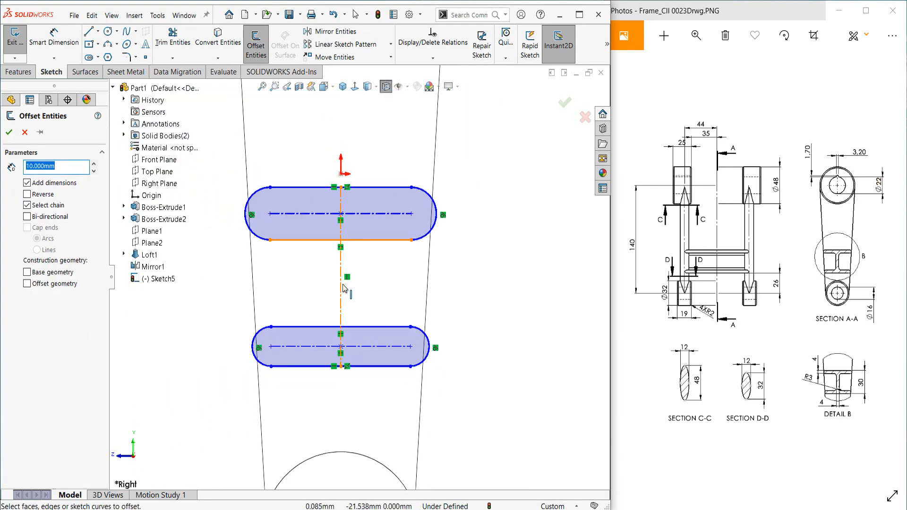
left_click(340, 281)
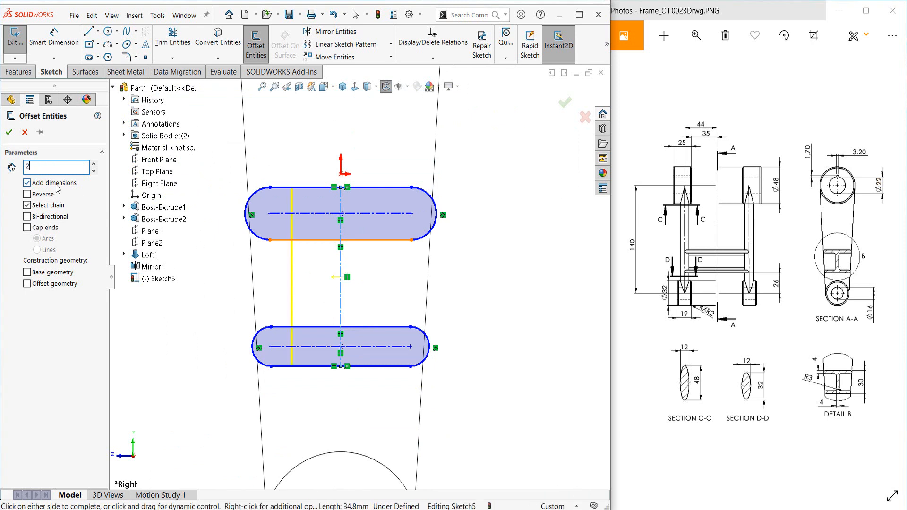
type("2")
left_click(27, 217)
left_click(8, 133)
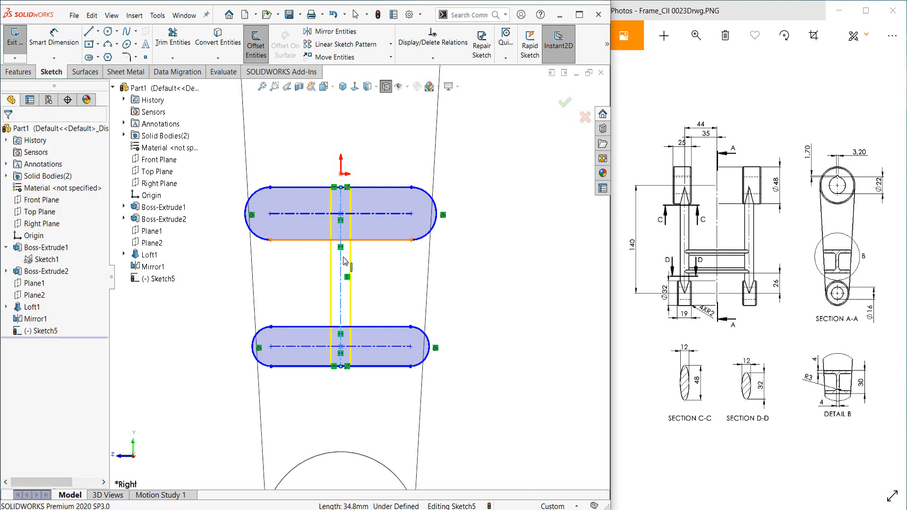
scroll(377, 332, "up", 3)
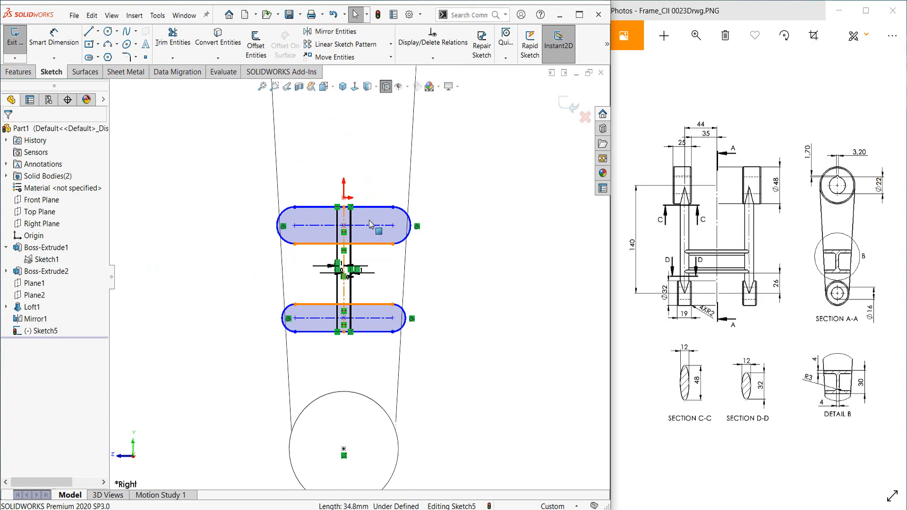
Shift the upper slot slightly upward by the center point of its right arc.
mouse_move(392, 226)
left_mouse_down()
mouse_move(370, 226)
mouse_move(399, 231)
mouse_move(393, 223)
left_mouse_up()
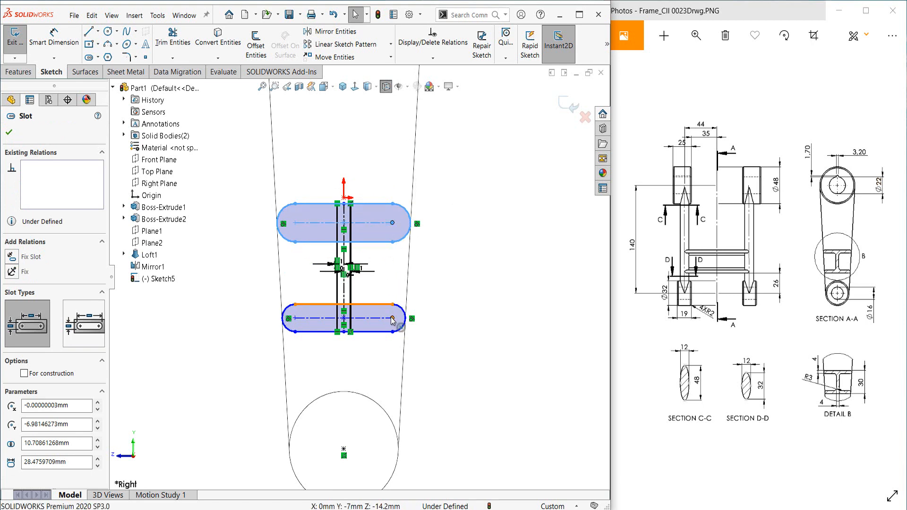
left_click(457, 243)
scroll(455, 243, "down", 2)
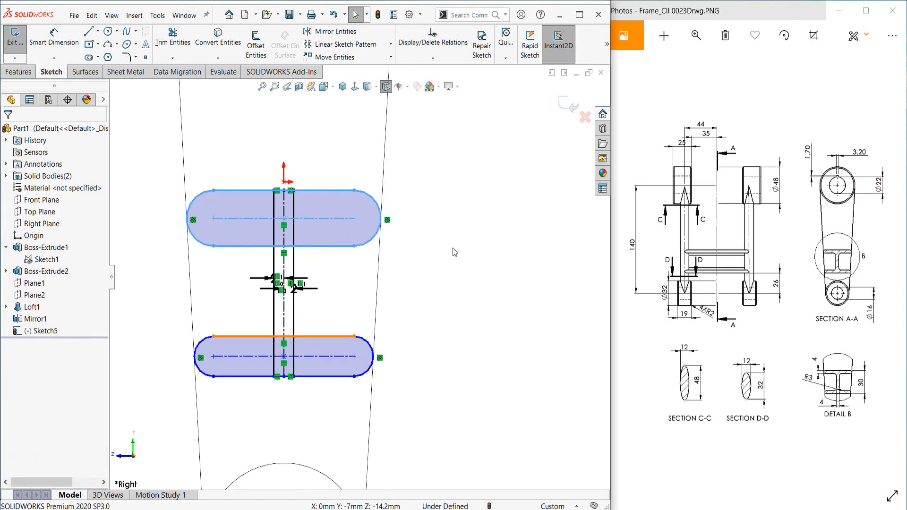
Trim both web lines inside the upper slot and the slot's lower edge between them, accepting the loss of the slot entity.
left_click(173, 38)
scroll(271, 272, "down", 3)
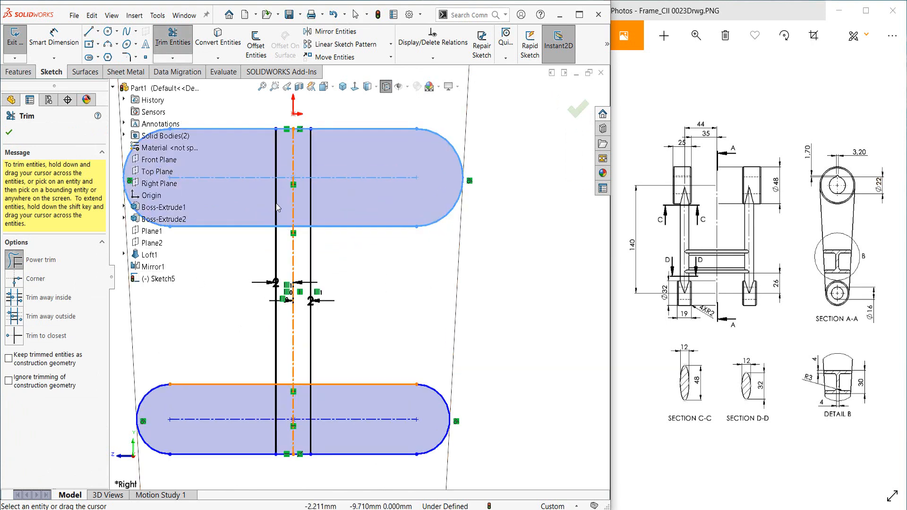
left_click_drag(273, 200, 279, 200)
left_click(278, 156)
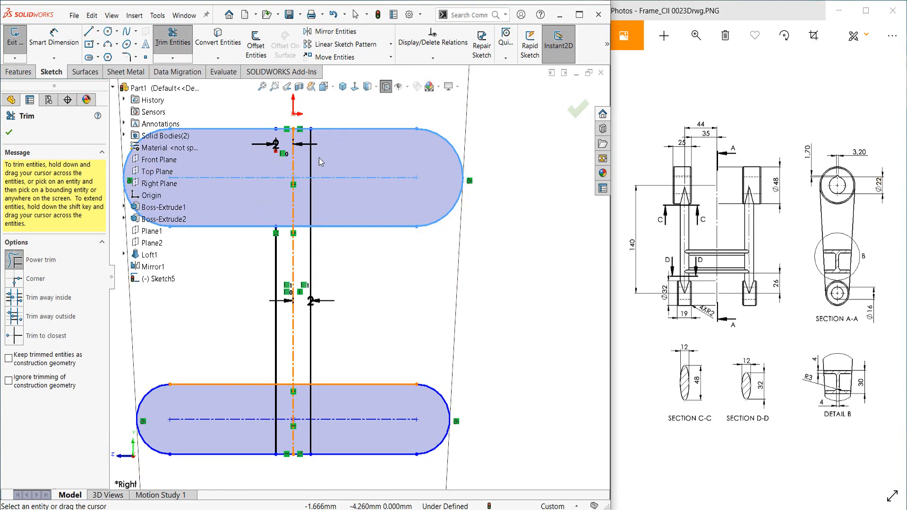
left_click_drag(319, 160, 305, 158)
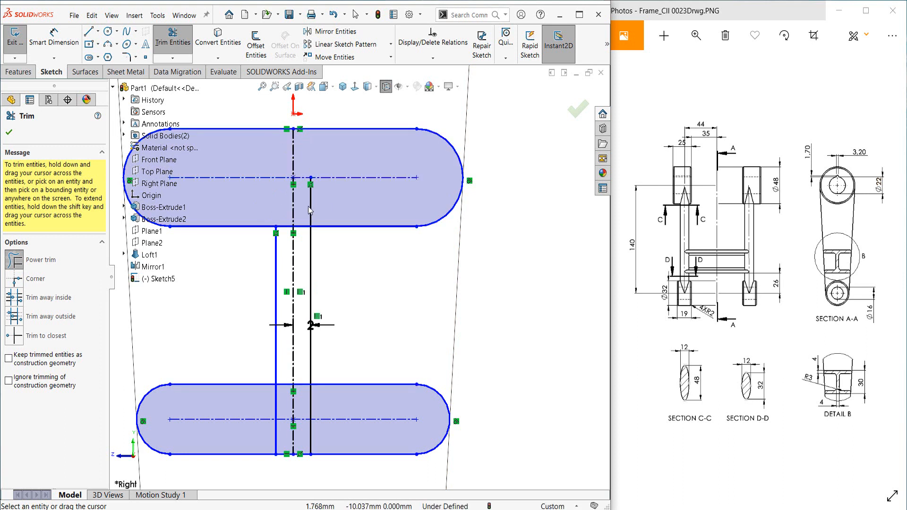
left_click_drag(330, 209, 307, 206)
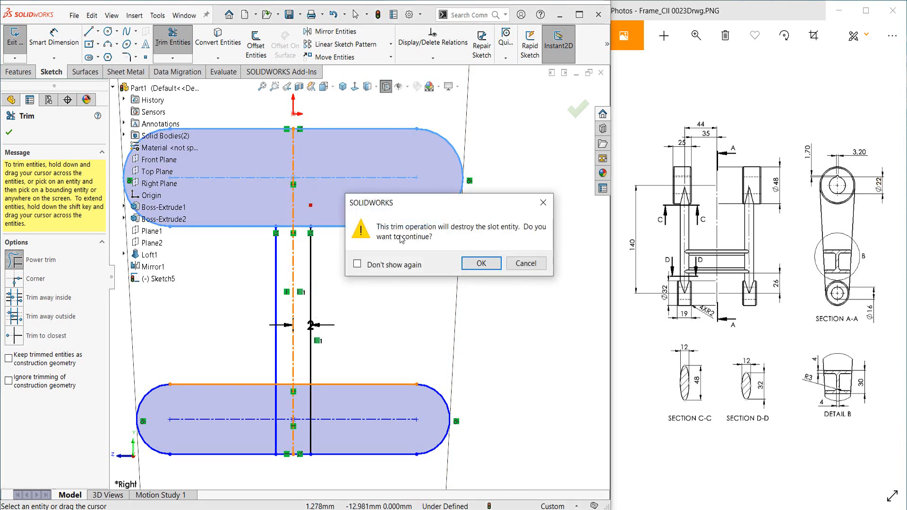
left_click(480, 265)
left_click_drag(268, 211, 286, 234)
left_click(480, 264)
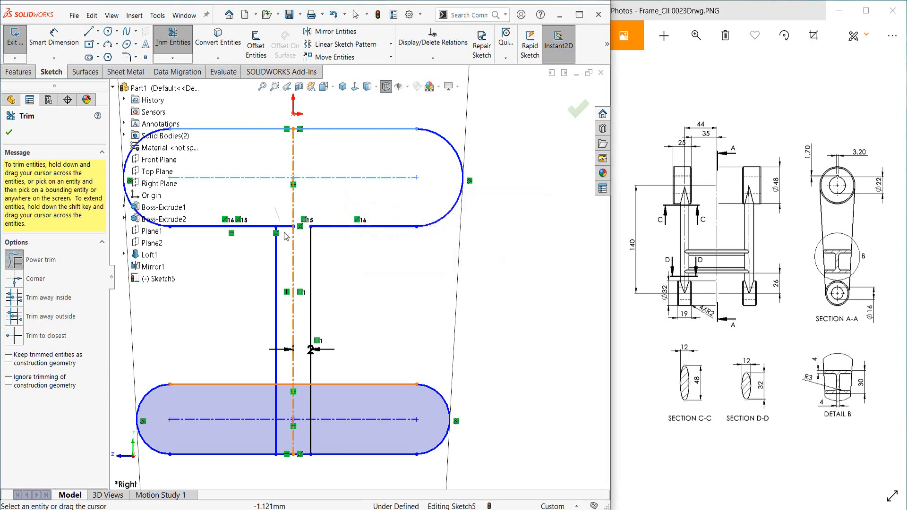
Trim the lower slot's top edge between the web lines and the web line portions inside that slot.
mouse_move(289, 369)
left_mouse_down()
mouse_move(291, 390)
mouse_move(303, 374)
mouse_move(308, 427)
mouse_move(326, 443)
mouse_move(306, 444)
left_mouse_up()
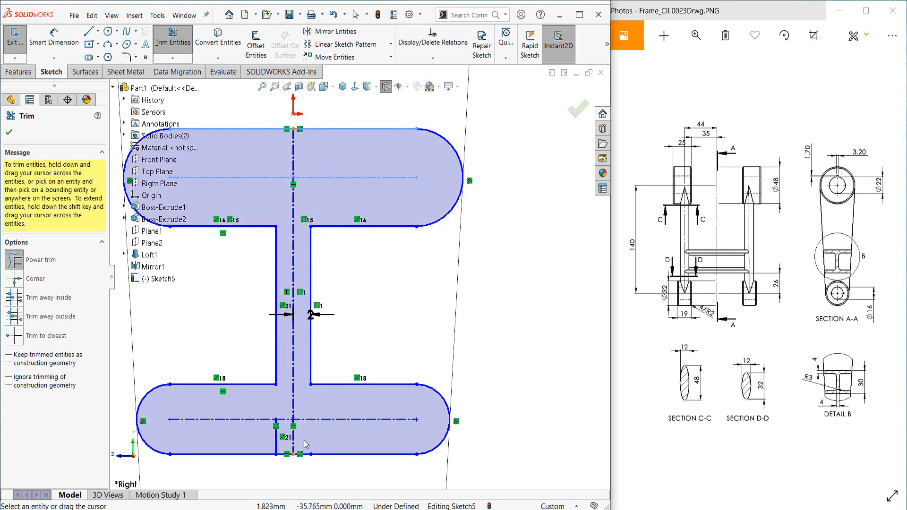
left_click(276, 443)
key("Escape")
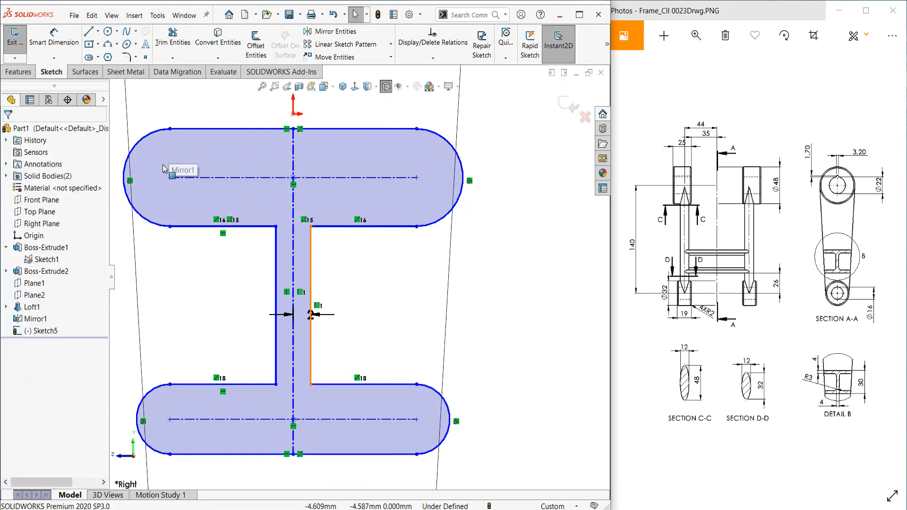
Add a vertical relation between the centerline's upper endpoint and the origin.
scroll(360, 286, "up", 3)
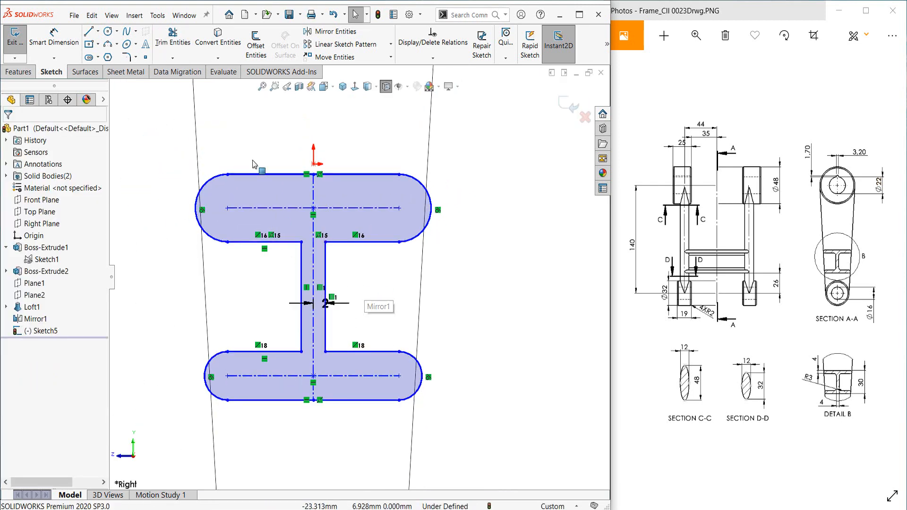
left_click(314, 226)
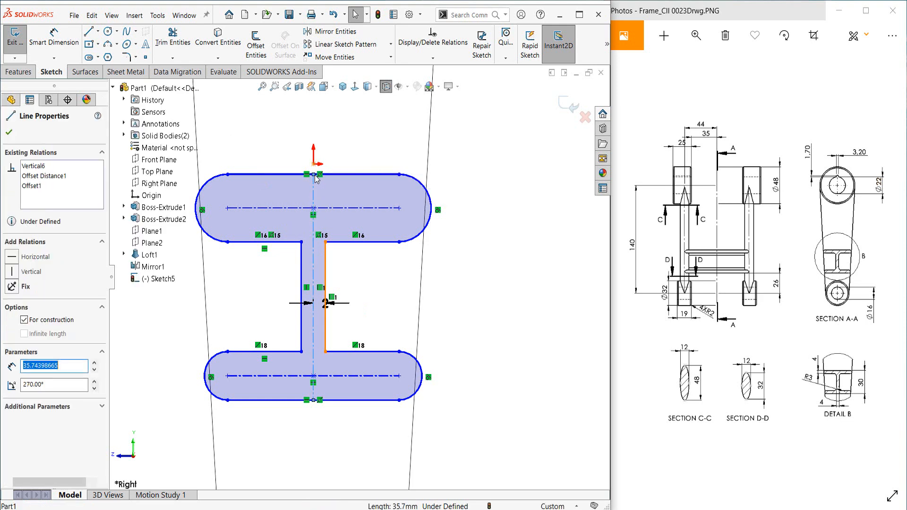
left_click_drag(314, 174, 312, 164)
left_click(313, 165, "ctrl")
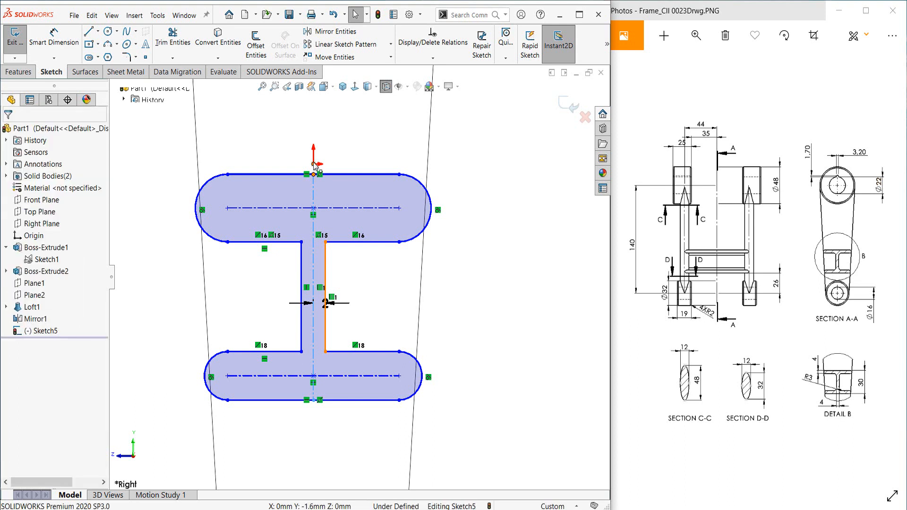
left_click(11, 322)
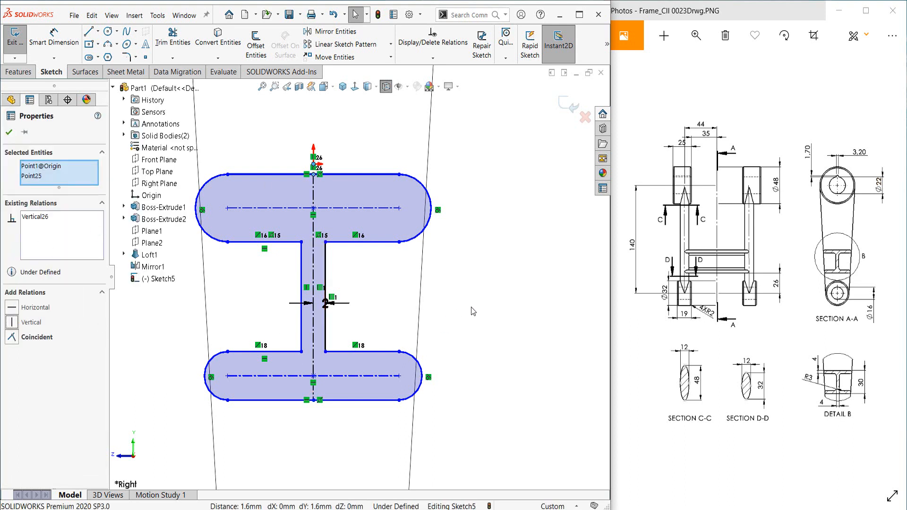
key("Escape")
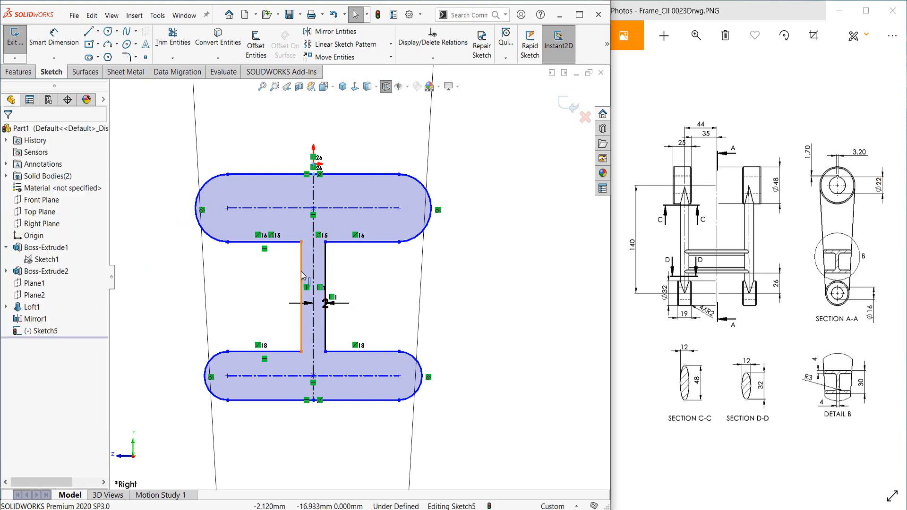
Apply a vertical relation to the left web line of the I-shaped profile.
left_click(302, 275)
left_click(12, 272)
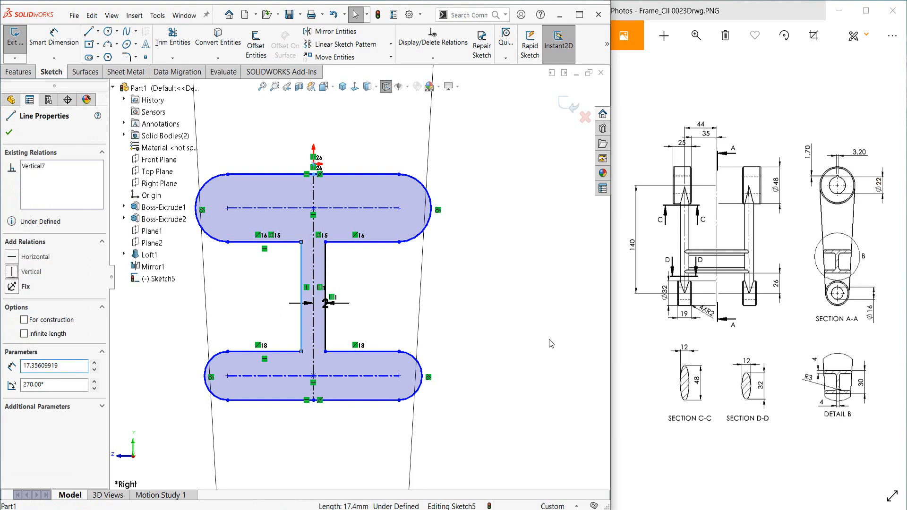
key("Escape")
Dimension the profile's overall height from the upper slot's top edge to the lower slot's bottom edge as 30 mm.
scroll(357, 277, "up", 2)
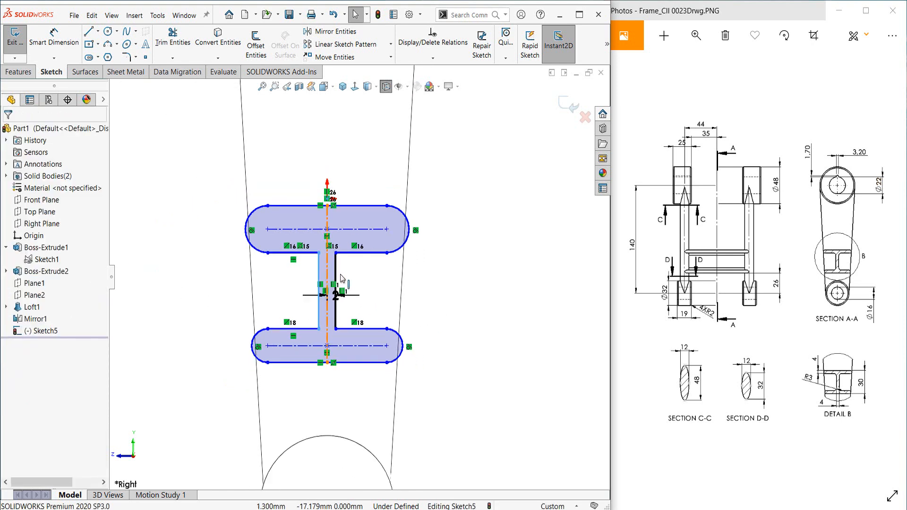
left_click(57, 37)
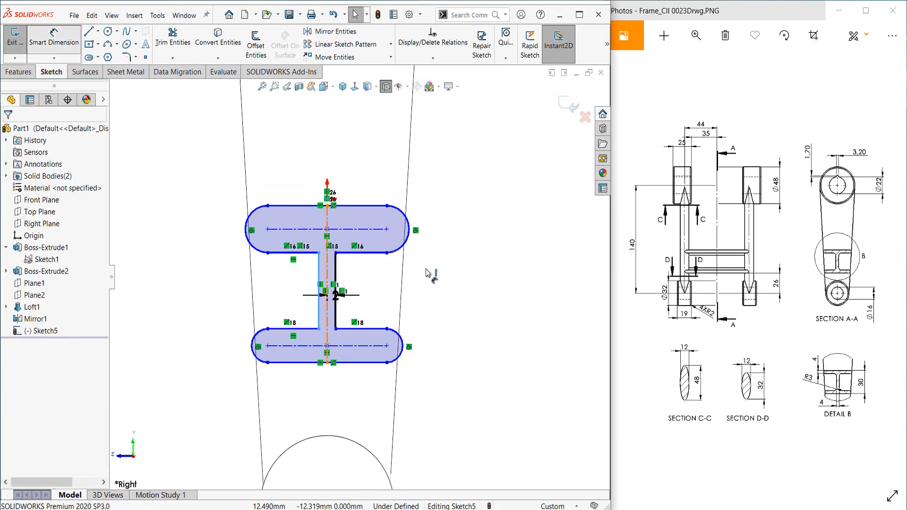
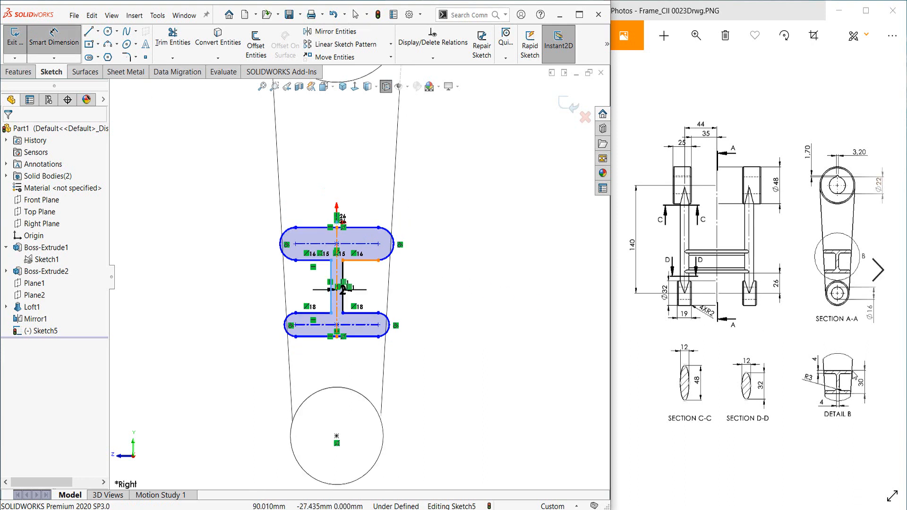
left_click(355, 256)
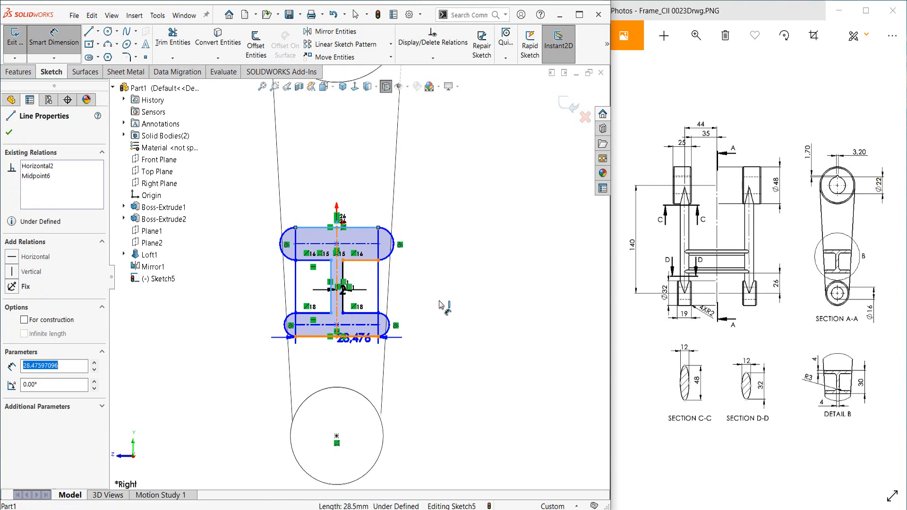
left_click(424, 291)
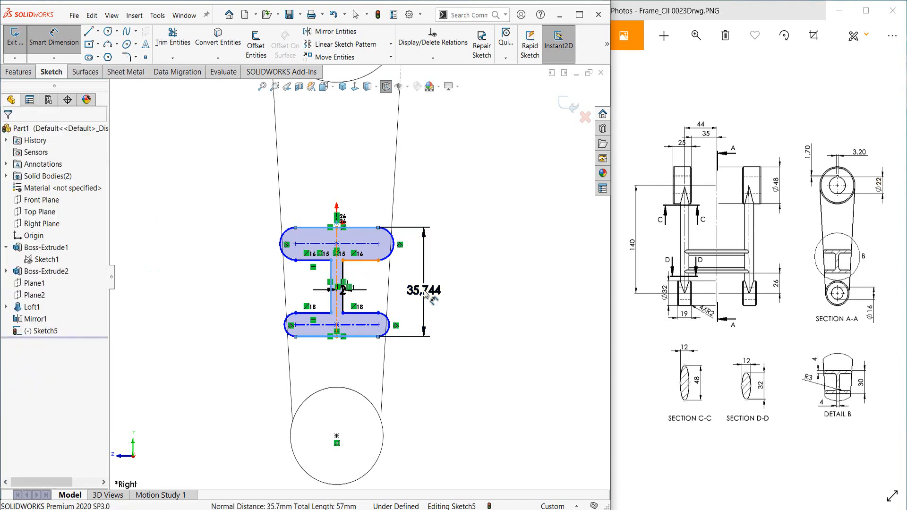
type("30")
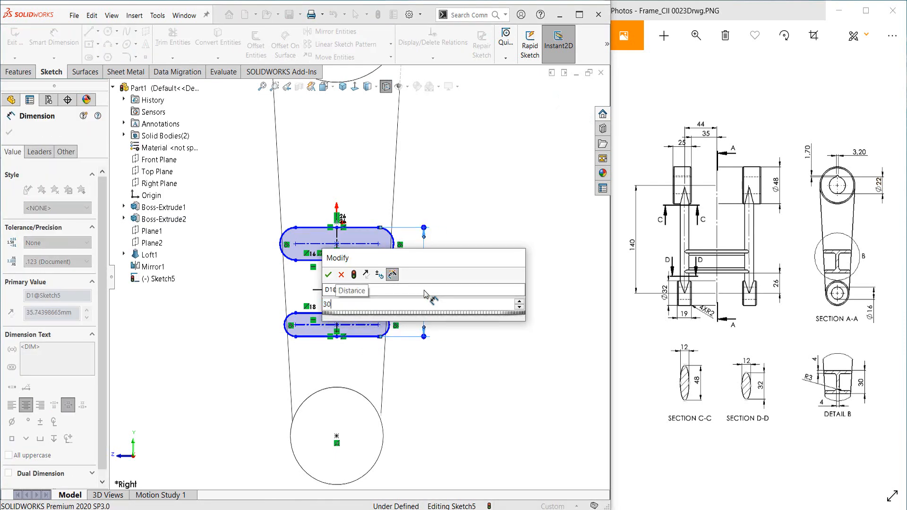
key("Return")
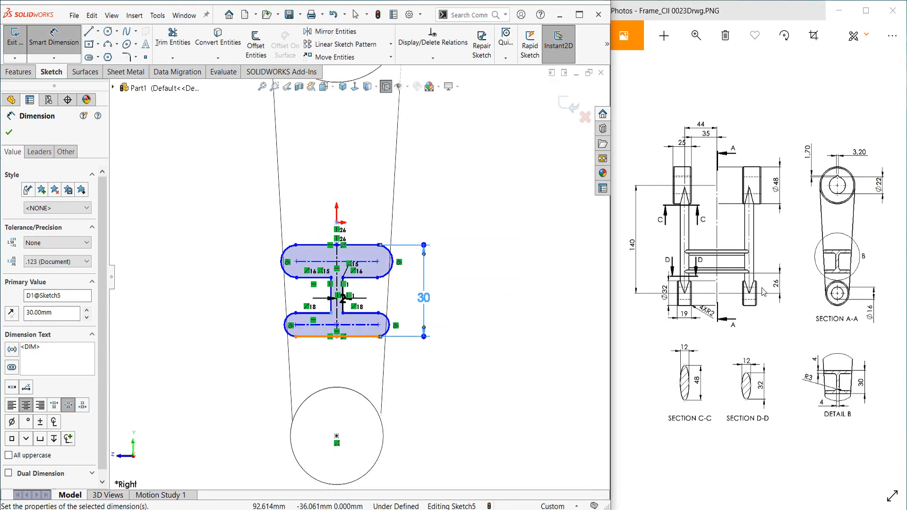
Dimension the distance from the lower slot's bottom edge to the lower circle's center as 26 mm.
left_click(355, 337)
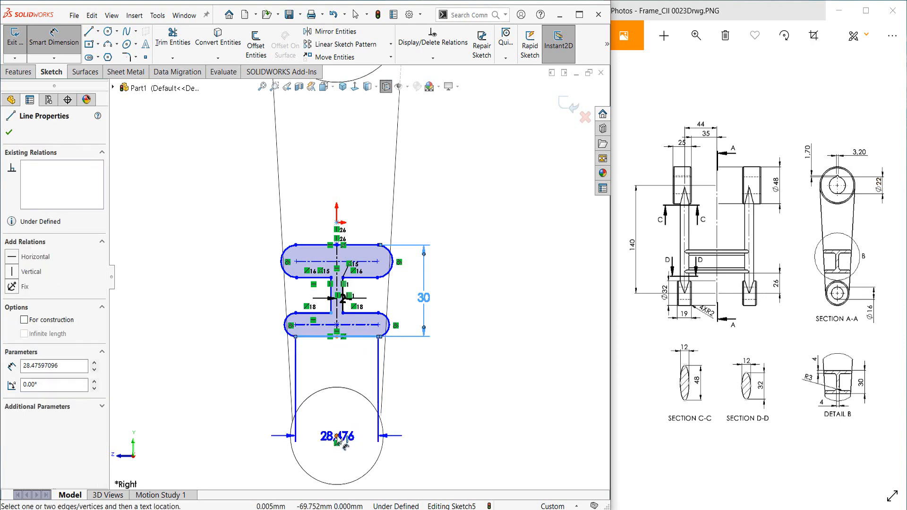
left_click(336, 435)
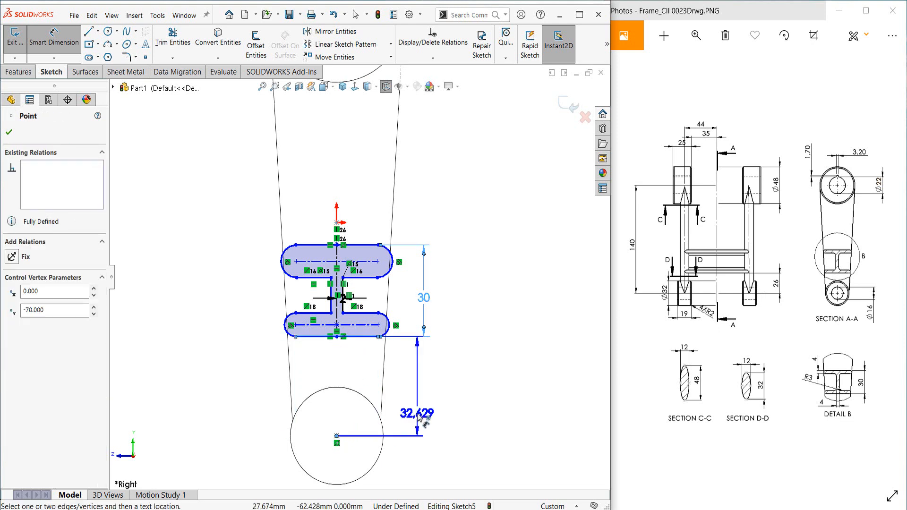
left_click(418, 416)
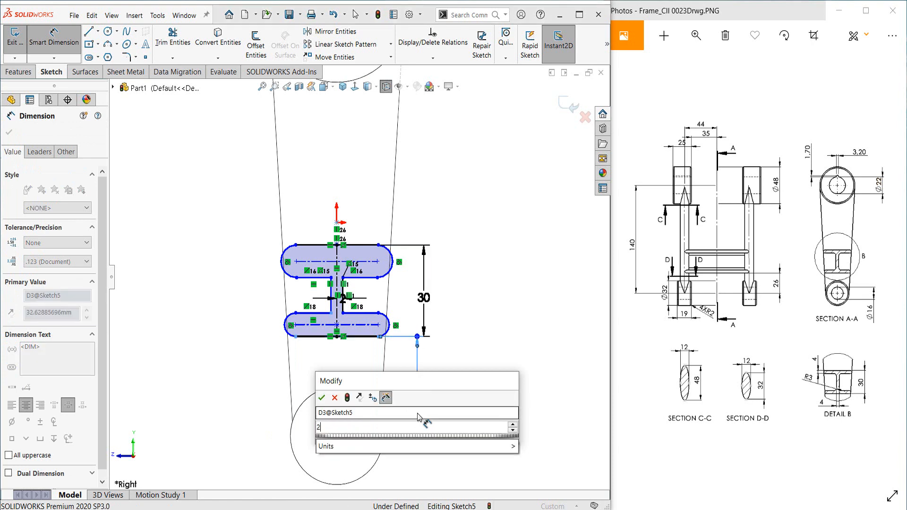
type("26")
key("Return")
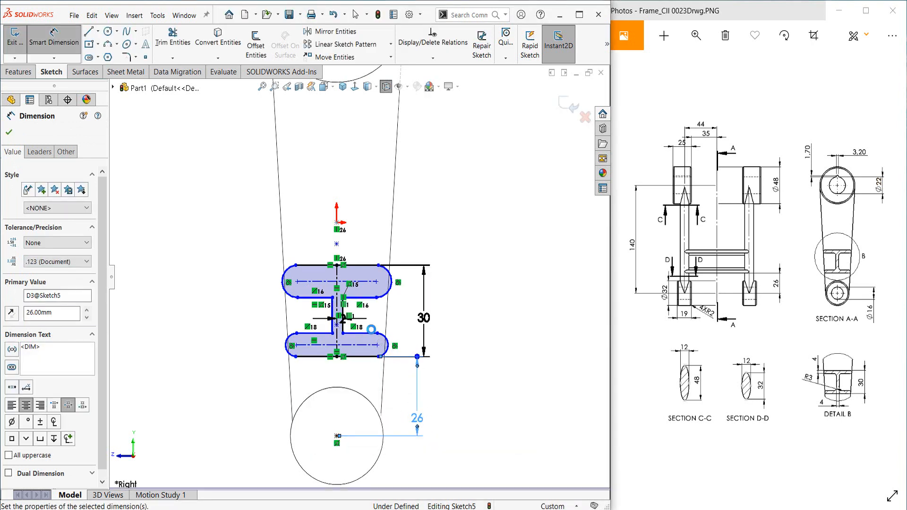
key("Escape")
Dimension the upper slot's thickness between its straight edges, try 4 mm as its value, and undo that value.
left_click(62, 50)
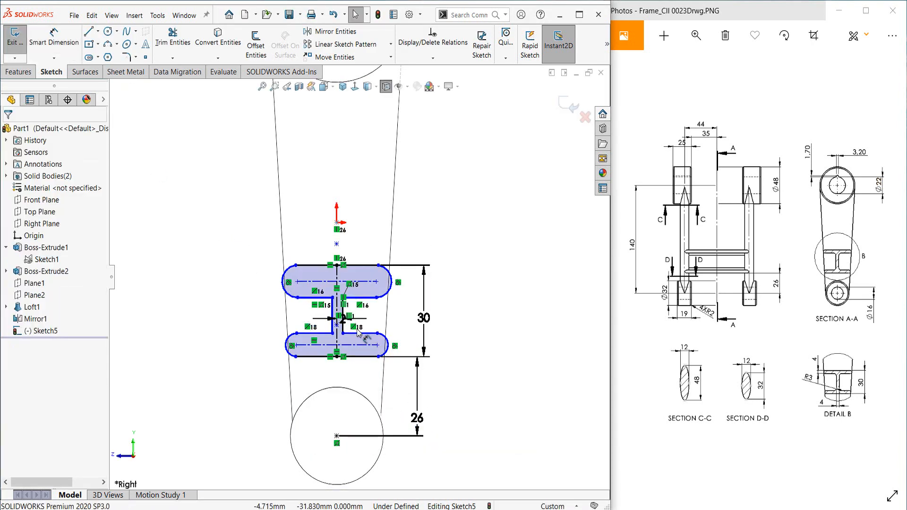
scroll(351, 339, "down", 1)
scroll(354, 341, "down", 1)
left_click(61, 40)
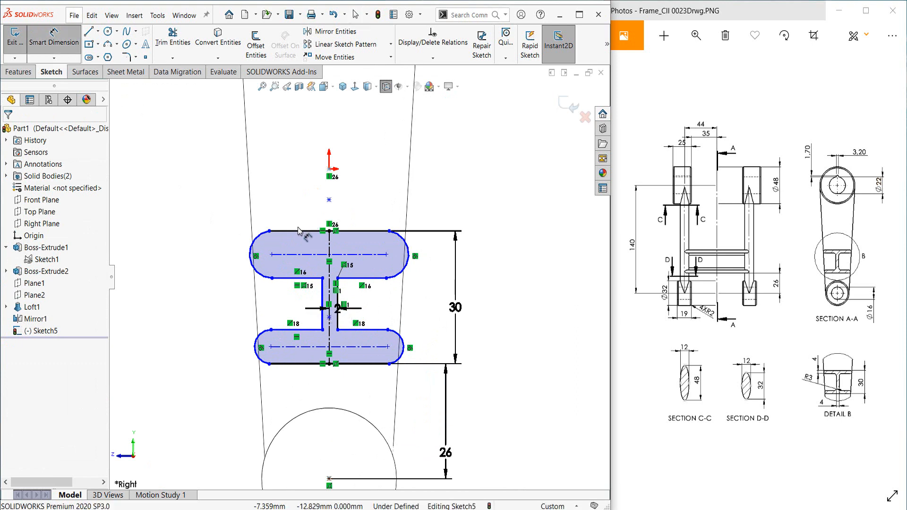
left_click(299, 278)
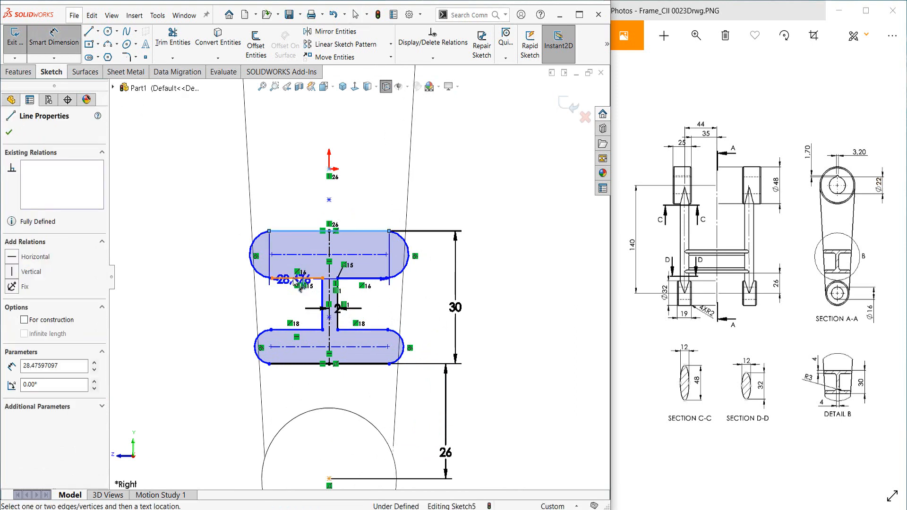
left_click(293, 231)
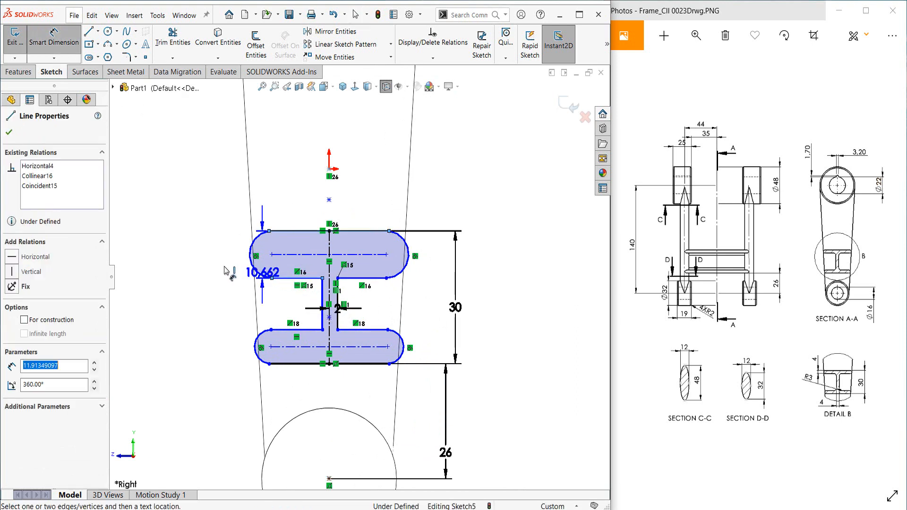
left_click(226, 270)
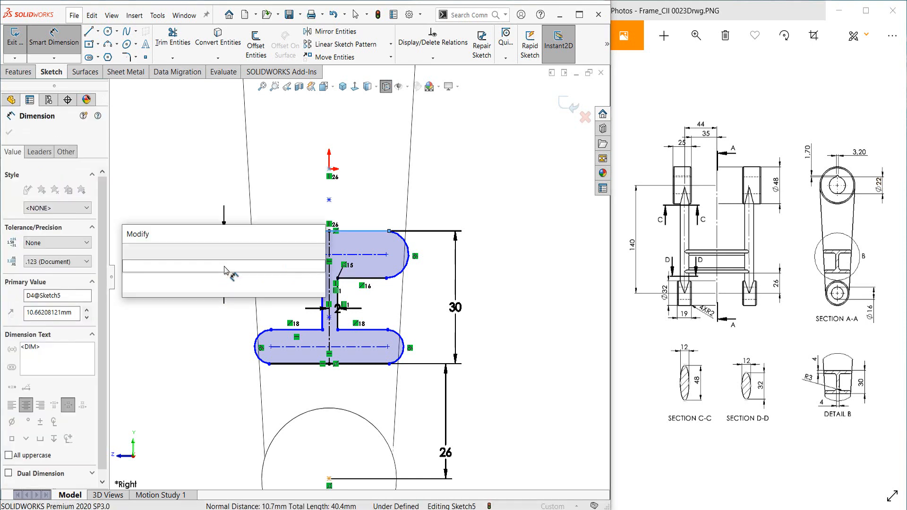
type("4")
key("Escape")
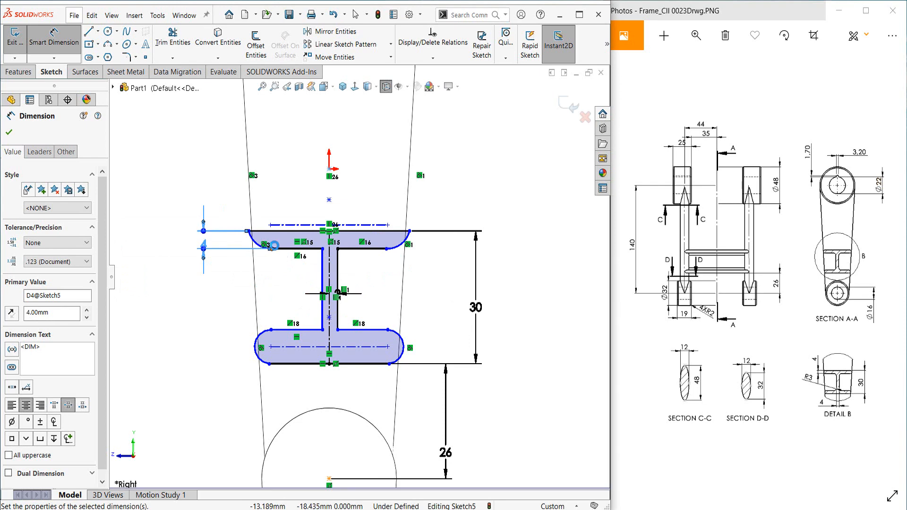
key("Escape")
key("ctrl+z")
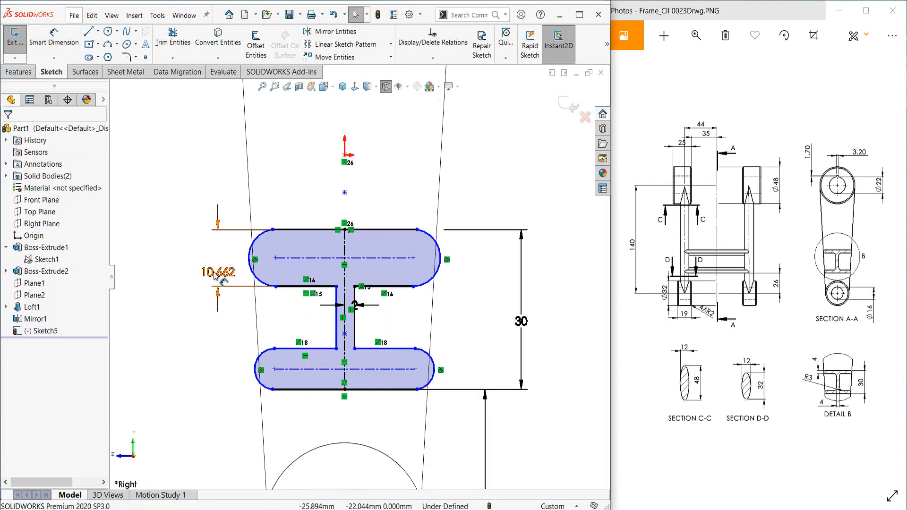
Add a tangent relation between the upper slot's left end arc and its top edge.
scroll(276, 242, "down", 2)
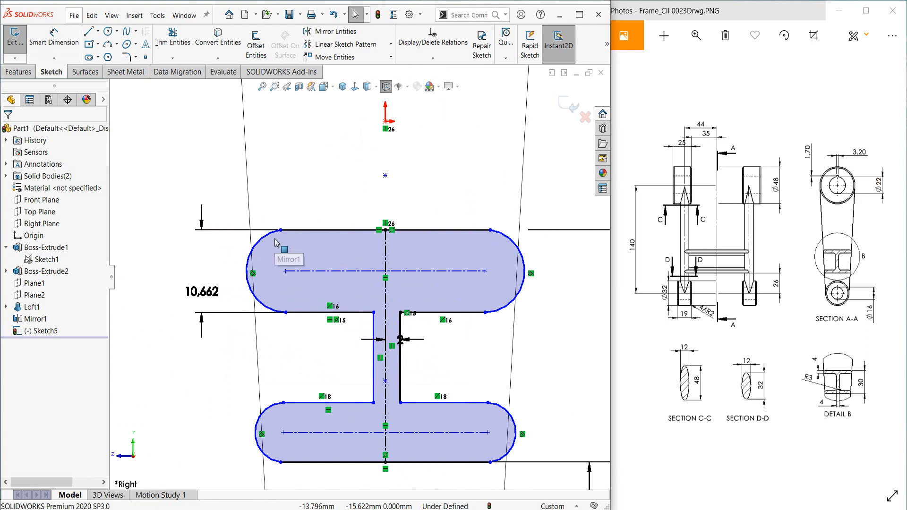
left_click(301, 235)
left_click(302, 234, "ctrl")
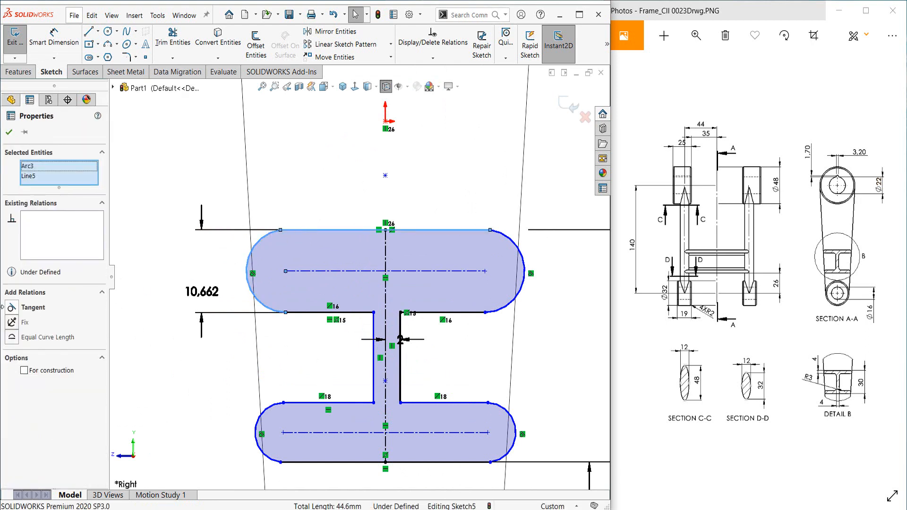
left_click(12, 309)
left_click(180, 375)
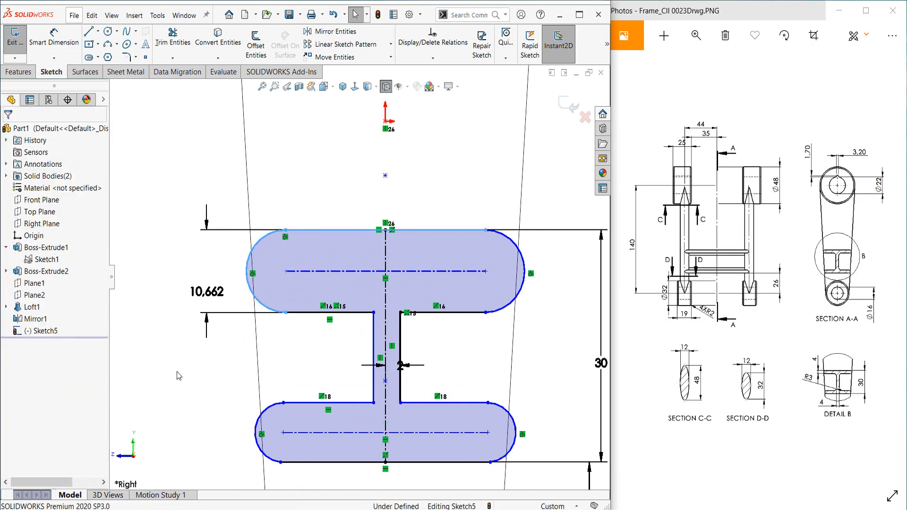
Add tangent relations between the lower slot's two end arcs and the adjoining top edge segments on either side of the web.
left_click(300, 406)
left_click(302, 403, "ctrl")
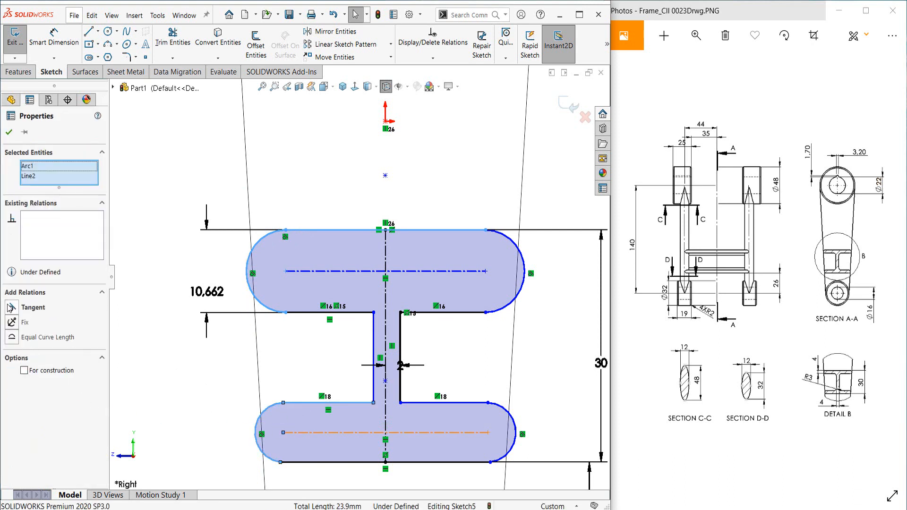
left_click(10, 309)
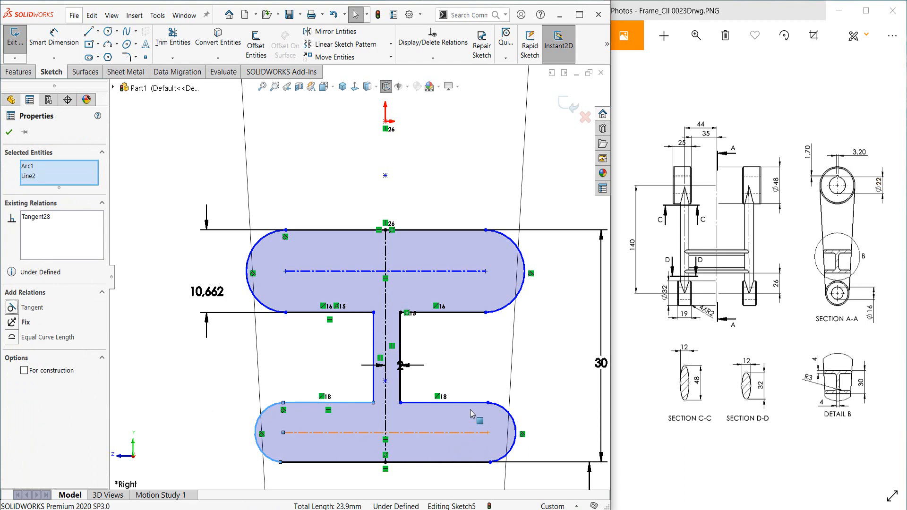
left_click(500, 410, "ctrl")
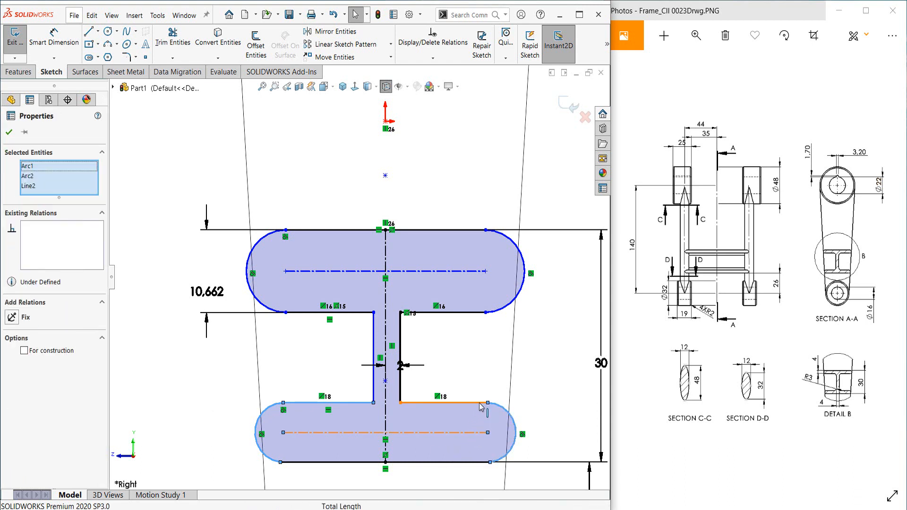
left_click(482, 403, "ctrl")
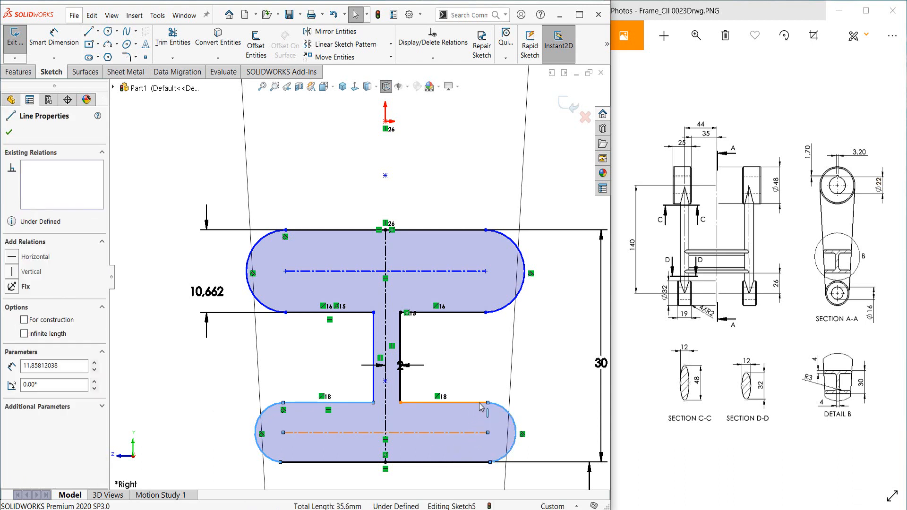
left_click(226, 367)
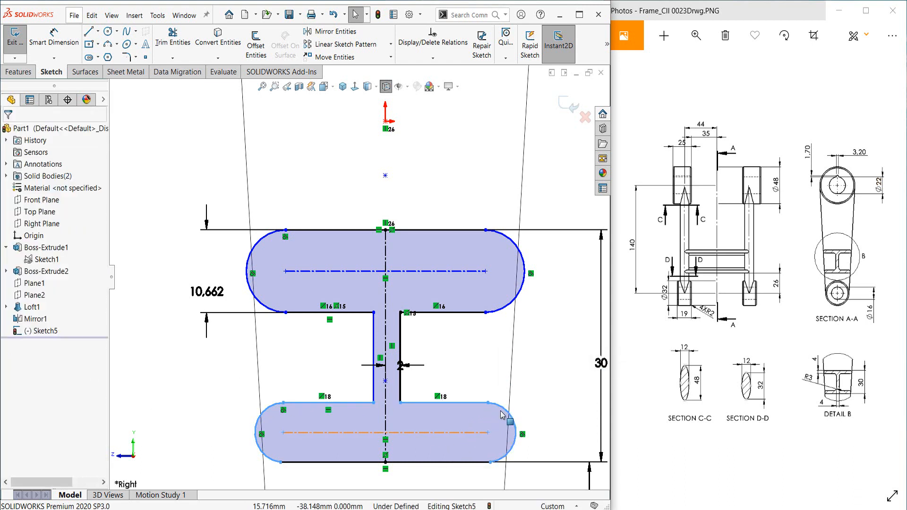
left_click(467, 403, "ctrl")
left_click(13, 308)
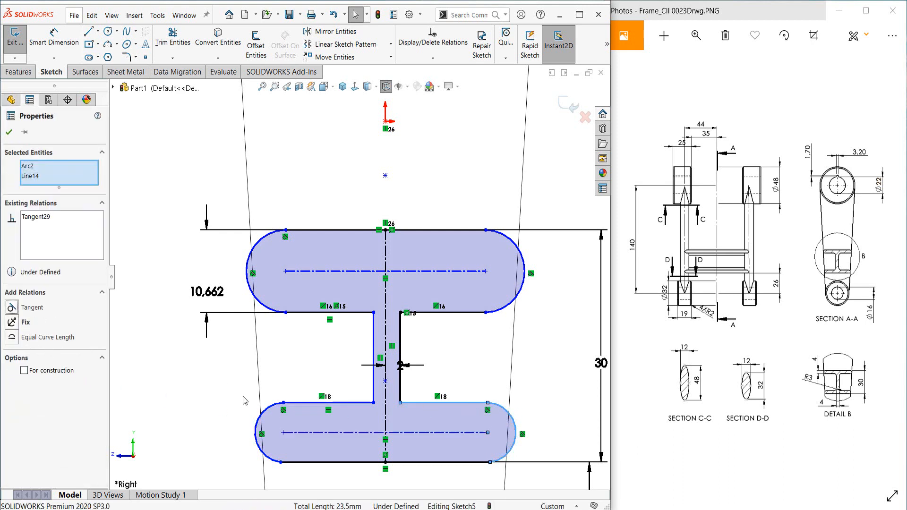
left_click(182, 407)
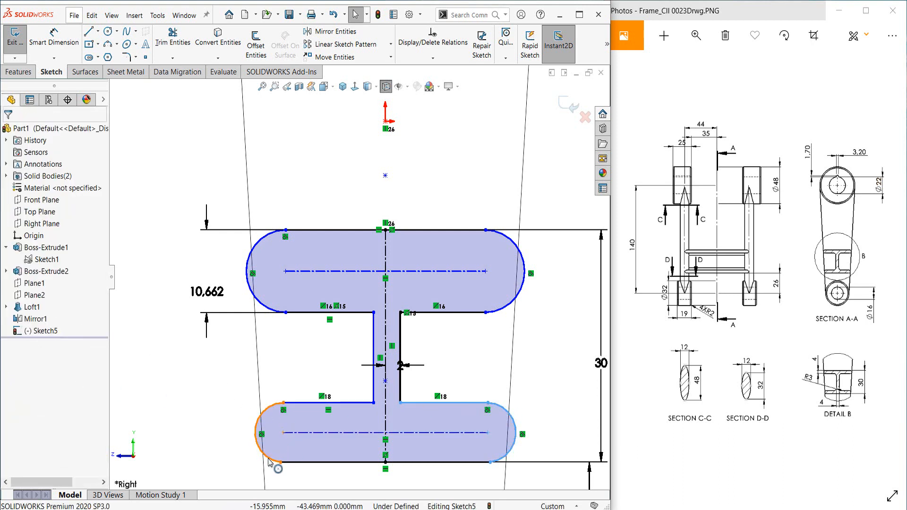
Add a tangent relation between the lower slot's left end arc and its bottom edge.
left_click(292, 465)
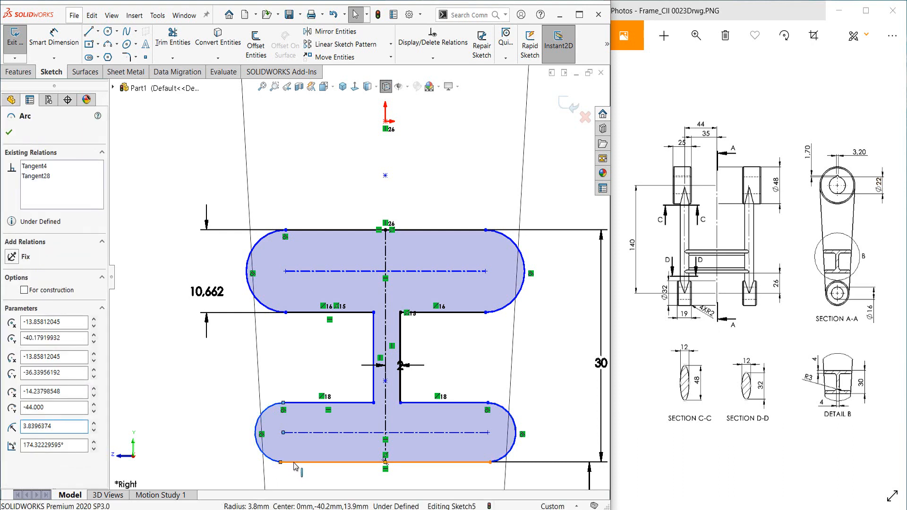
left_click(302, 462, "ctrl")
left_click(12, 309)
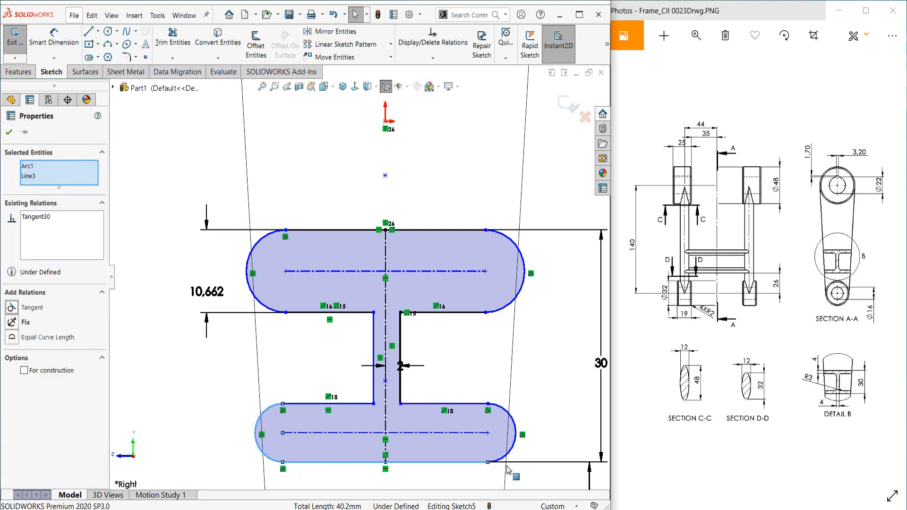
Try to add a tangent relation between the lower slot's two end arcs.
left_click(490, 465, "ctrl")
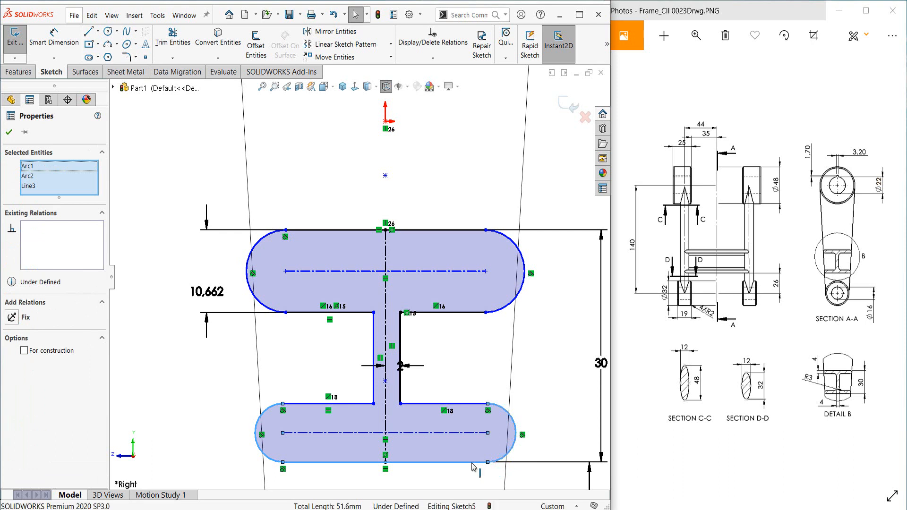
left_click(474, 465, "ctrl")
left_click(11, 322)
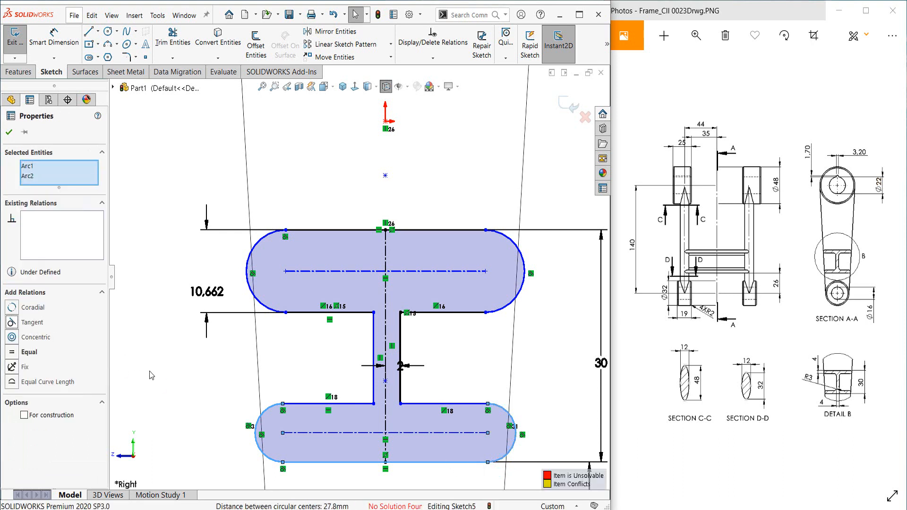
Delete the tangent relation between the lower slot's right arc and the arm outline, and try moving the left web line's lower endpoint.
left_click(149, 371)
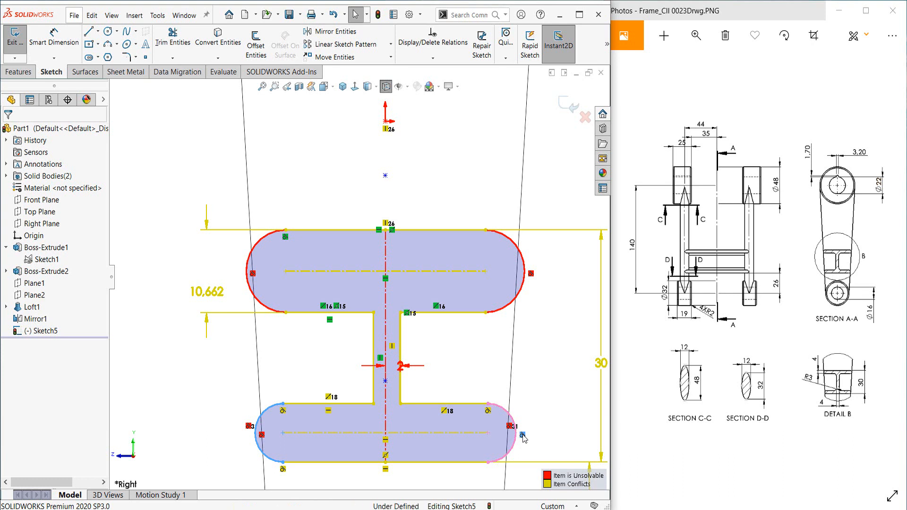
key("Delete")
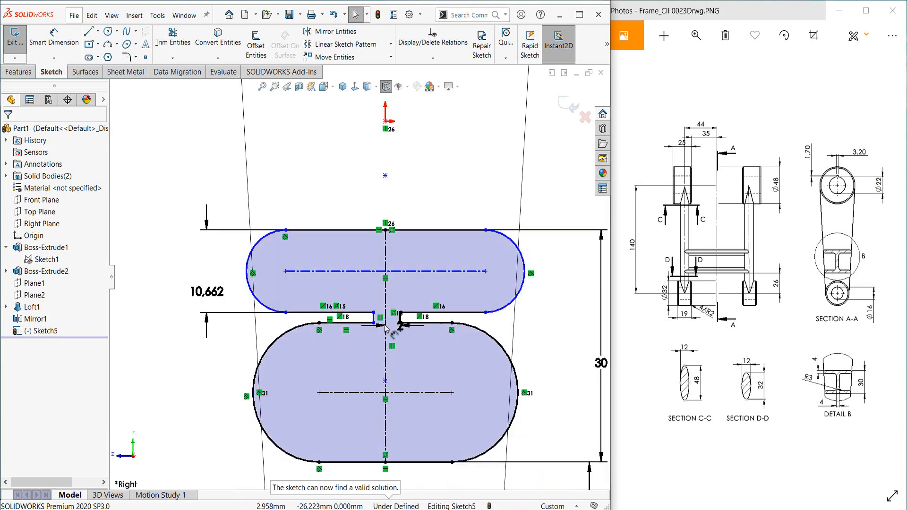
left_click(374, 324)
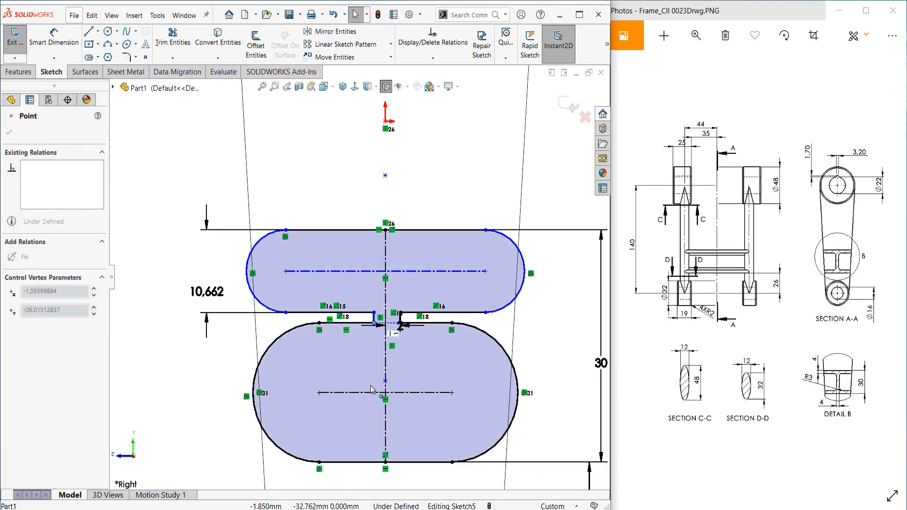
left_click_drag(371, 389, 372, 389)
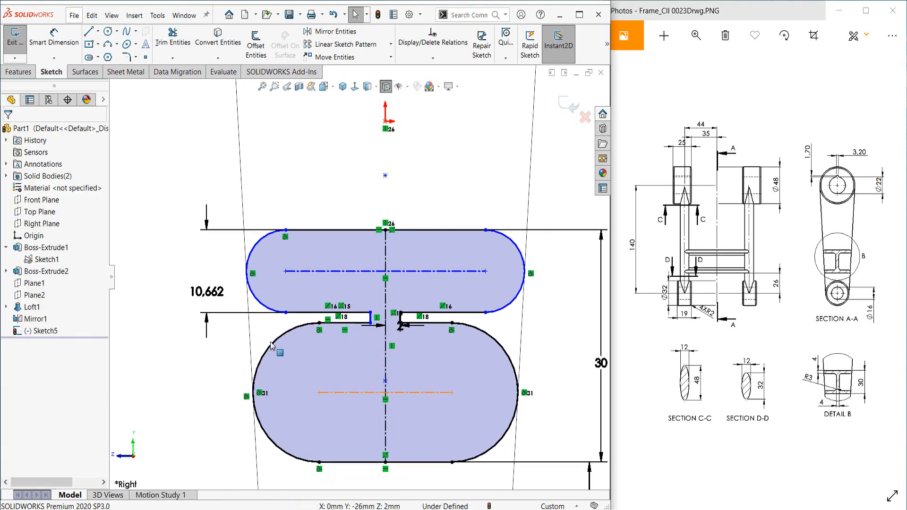
Undo the endpoint move, the relation deletion and the tangent relation between the lower slot's two arcs.
key("ctrl+z")
key("ctrl+z")
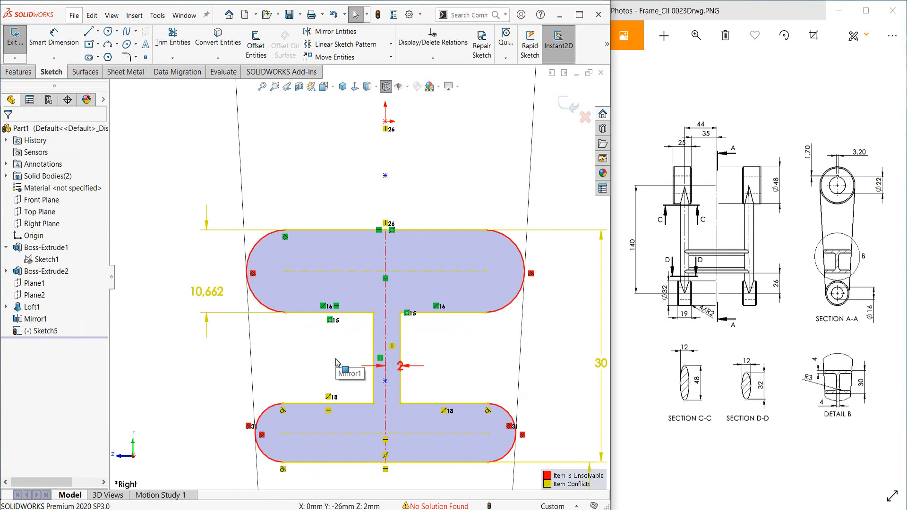
key("ctrl+z")
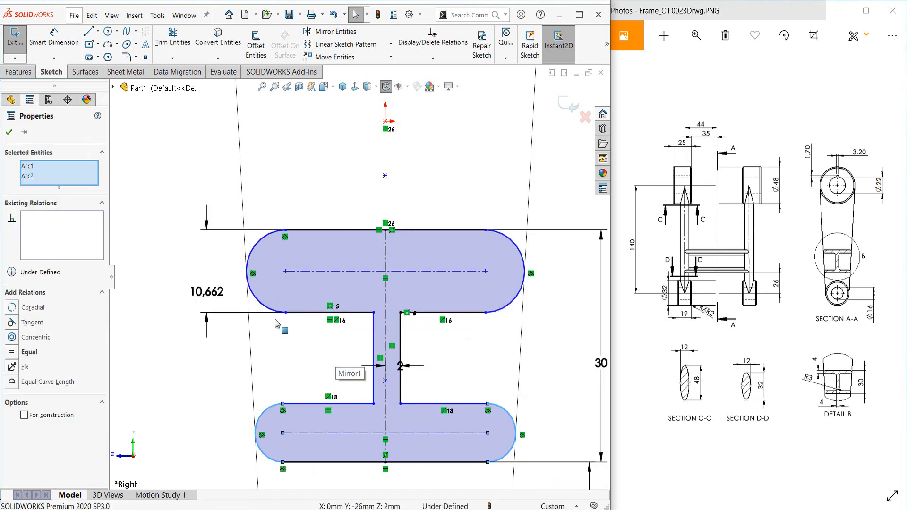
Set the upper slot's thickness dimension to 4 mm.
left_click(207, 291)
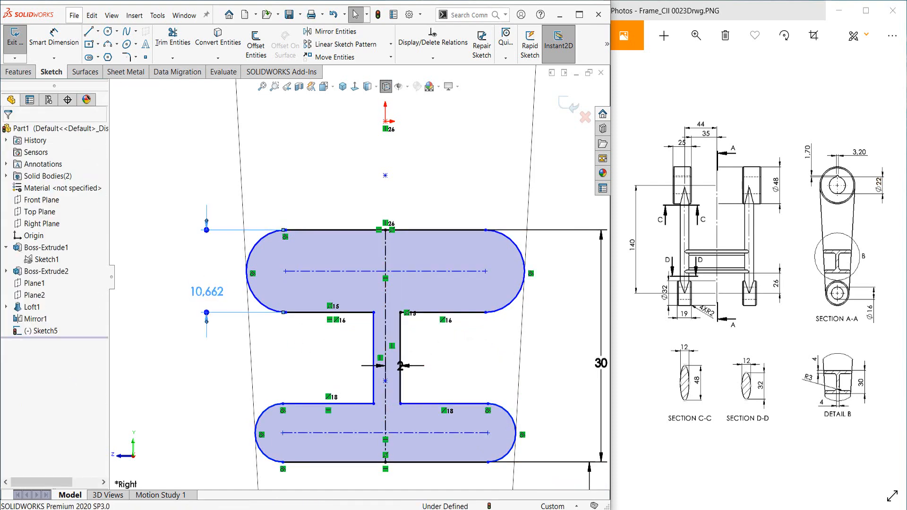
double_click(207, 291)
type("4")
key("Return")
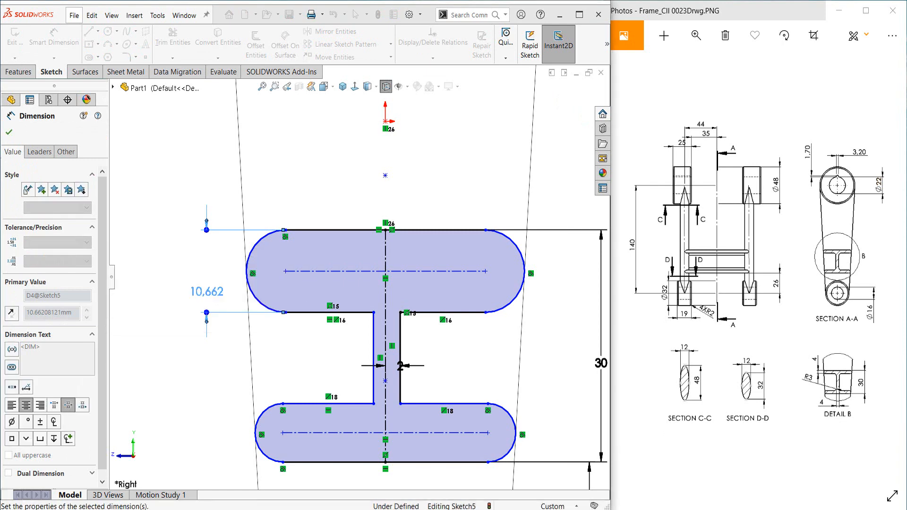
left_click(305, 289)
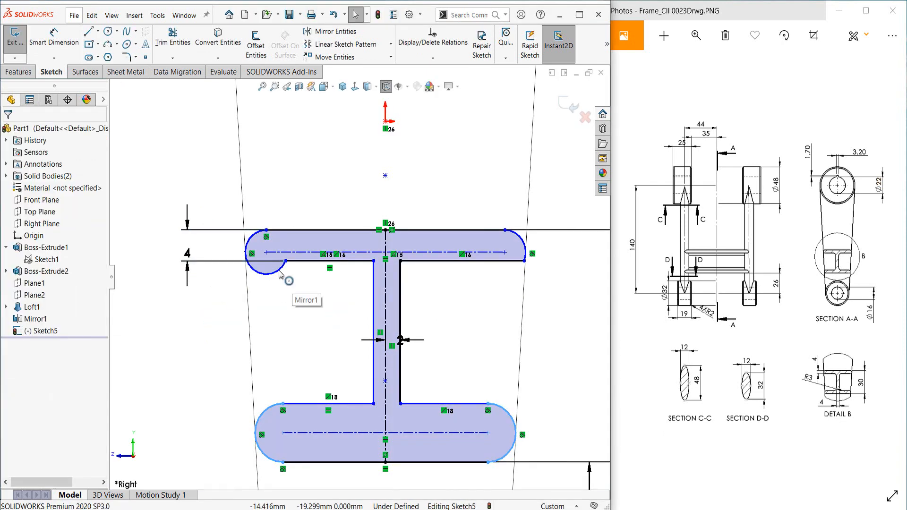
Add a tangent relation between the upper slot's left end arc and its lower-left horizontal line.
left_click(278, 271)
left_click(292, 263, "ctrl")
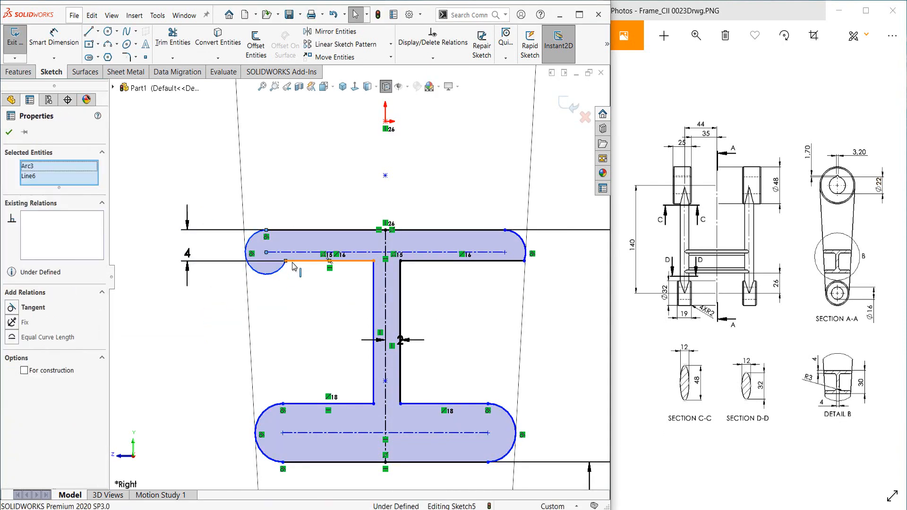
left_click(14, 308)
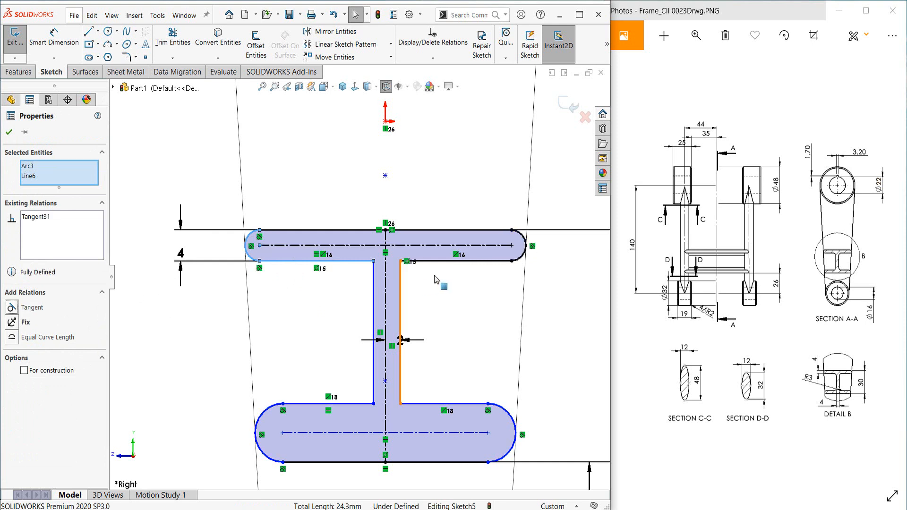
key("Escape")
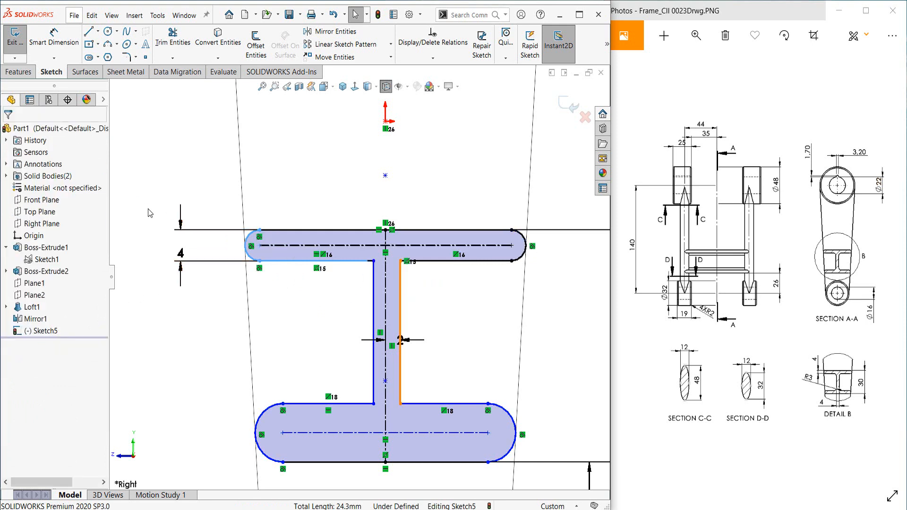
Dimension the lower slot's thickness between its two horizontal edges as 4 mm.
left_click(53, 38)
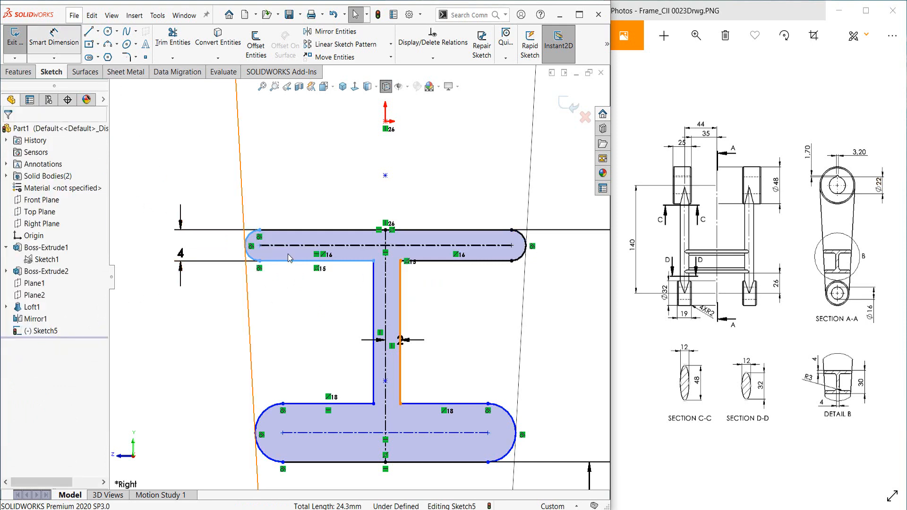
left_click(351, 405)
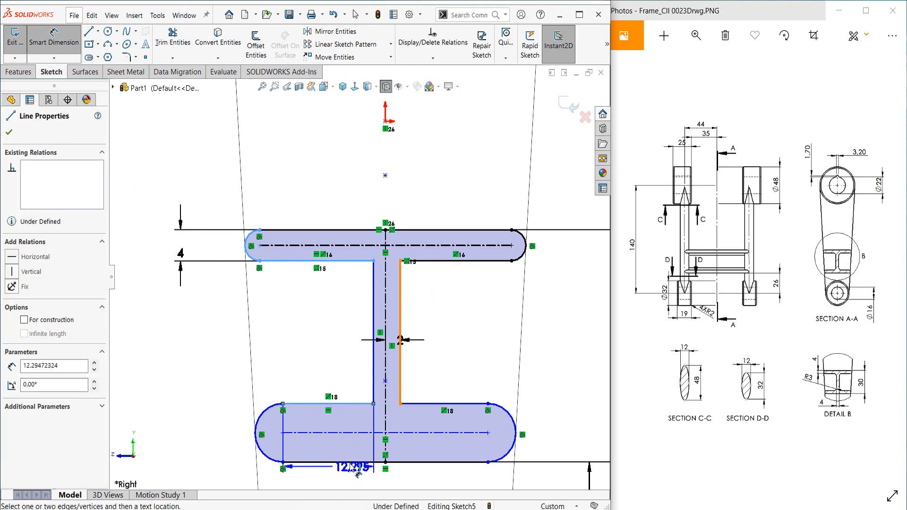
left_click(221, 438)
type("4")
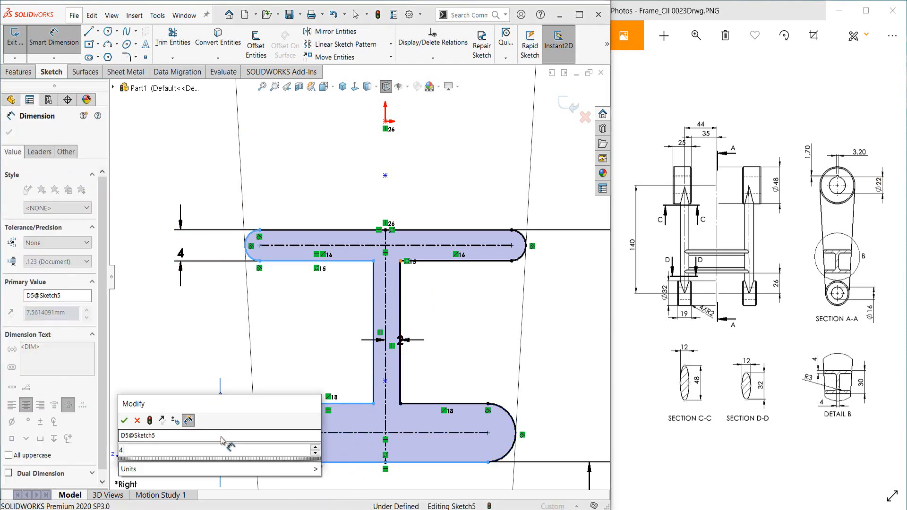
key("Return")
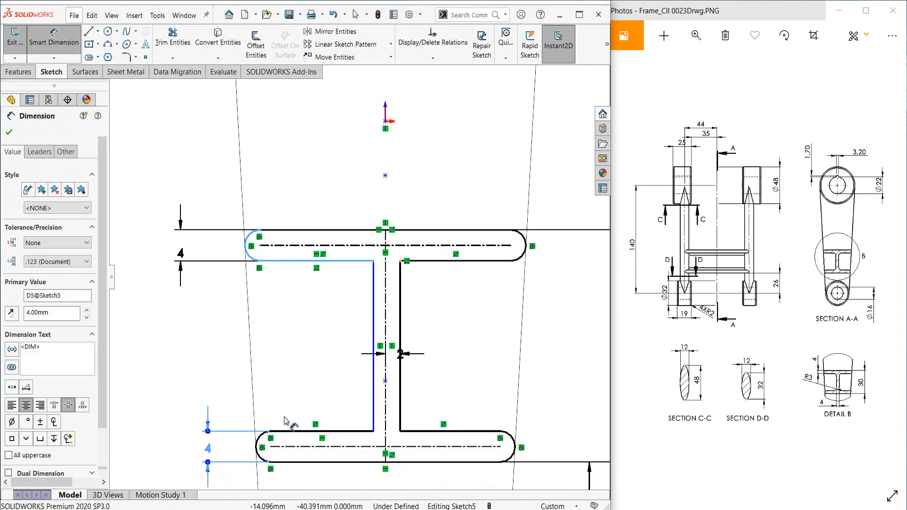
key("Escape")
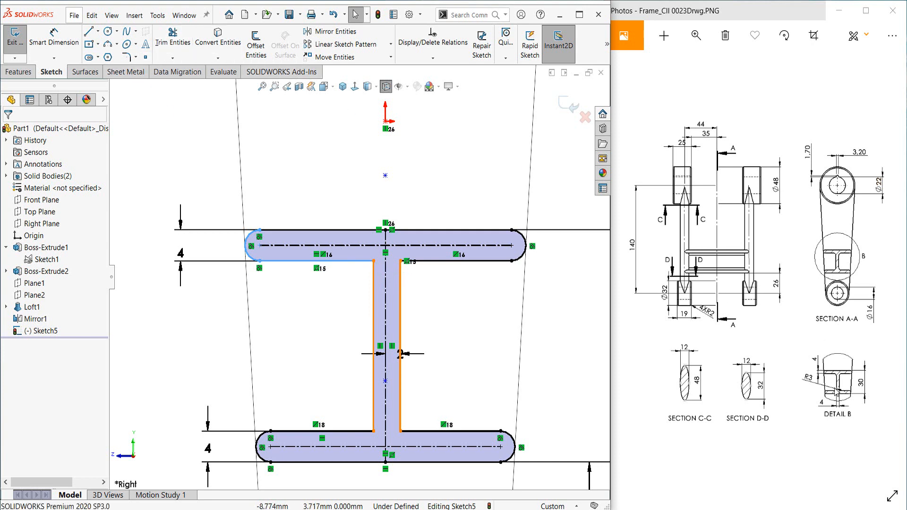
Check Detail B in the reference drawing and round the four corners between web and flanges with 4 mm sketch fillets.
double_click(800, 395)
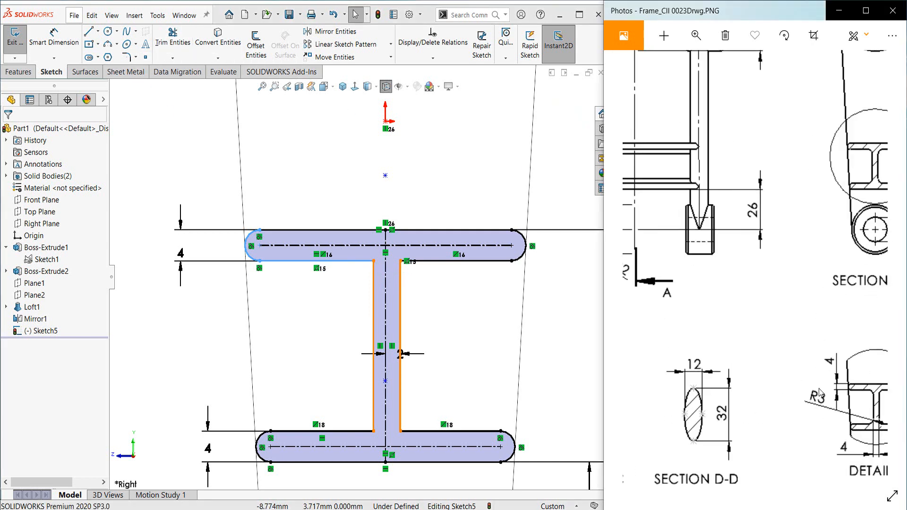
left_click_drag(773, 366, 735, 352)
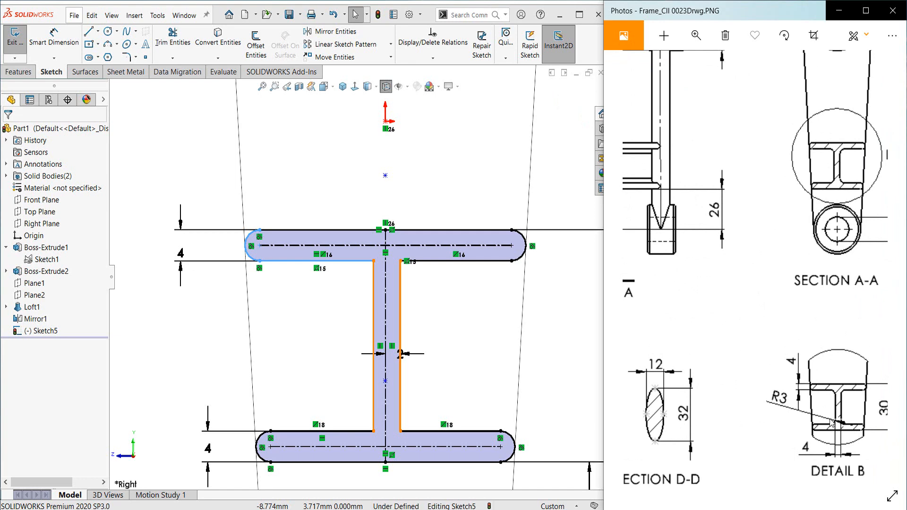
double_click(728, 281)
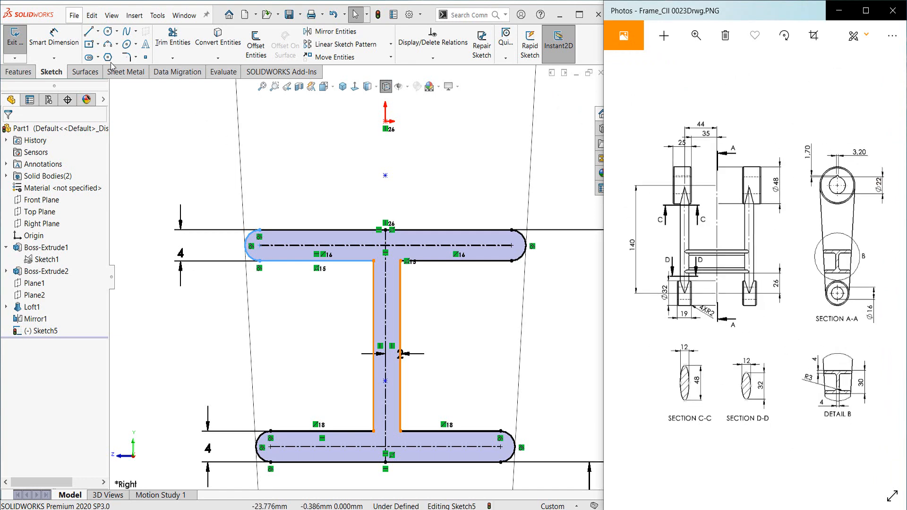
left_click(126, 58)
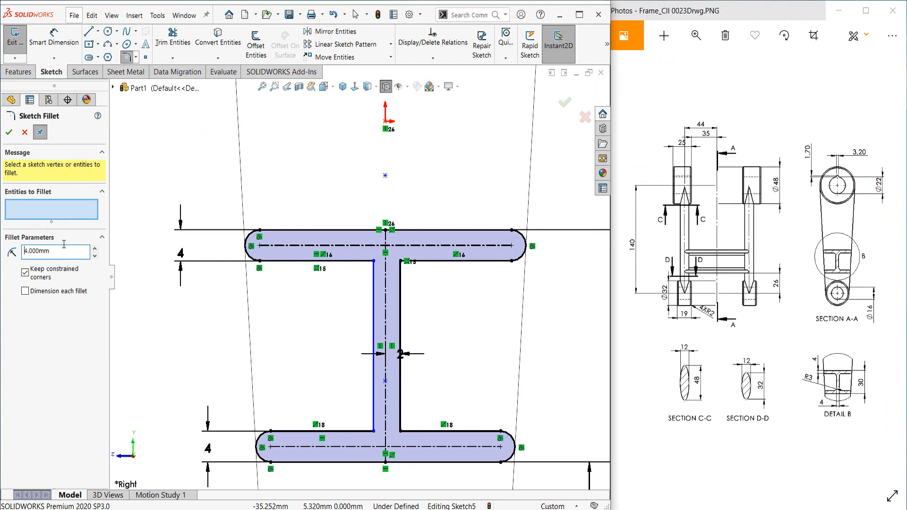
left_click(374, 261)
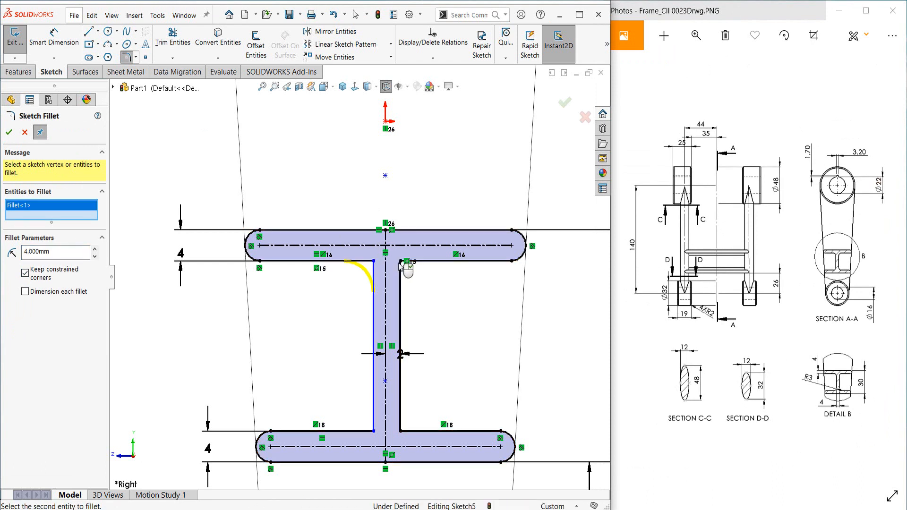
left_click(402, 262)
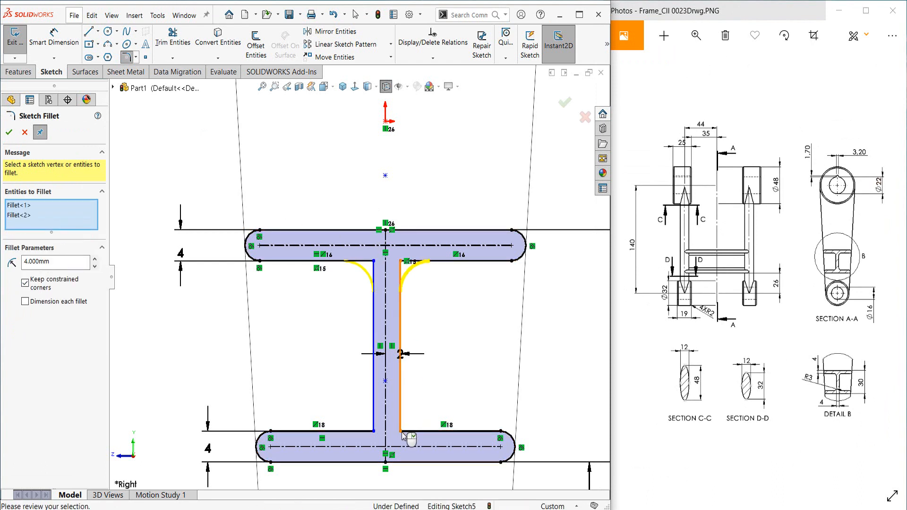
left_click(401, 432)
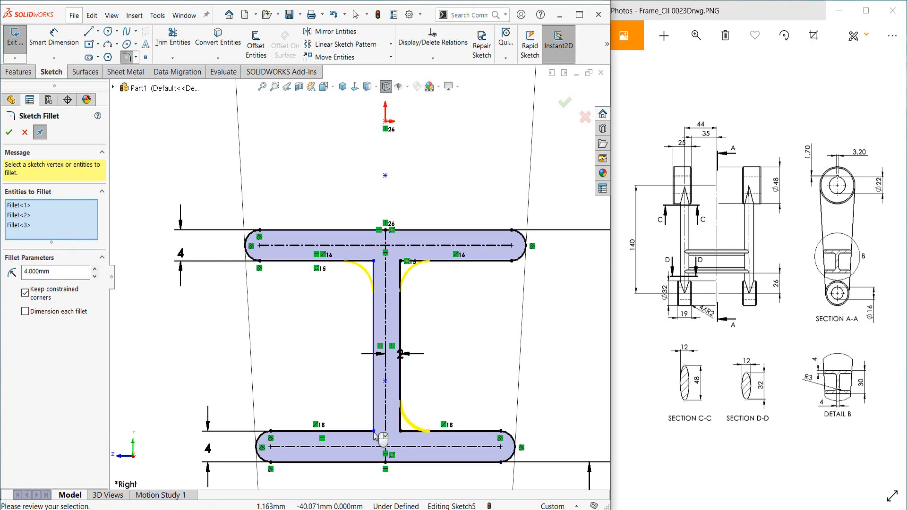
left_click(374, 431)
key("Return")
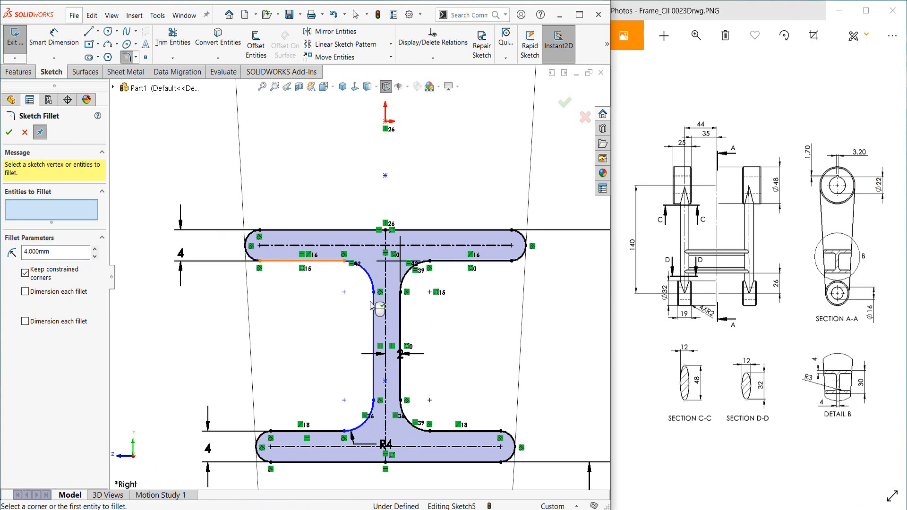
key("Escape")
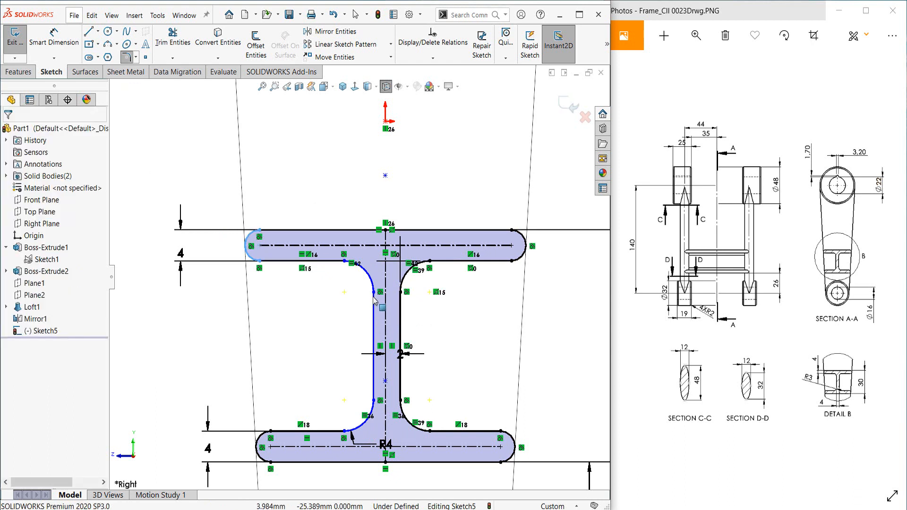
Shift the web's left line slightly outward and dimension the width between the two web lines as 4 mm.
left_click(369, 324)
mouse_move(377, 348)
left_mouse_down()
mouse_move(374, 313)
mouse_move(365, 324)
mouse_move(371, 329)
left_mouse_up()
key("Escape")
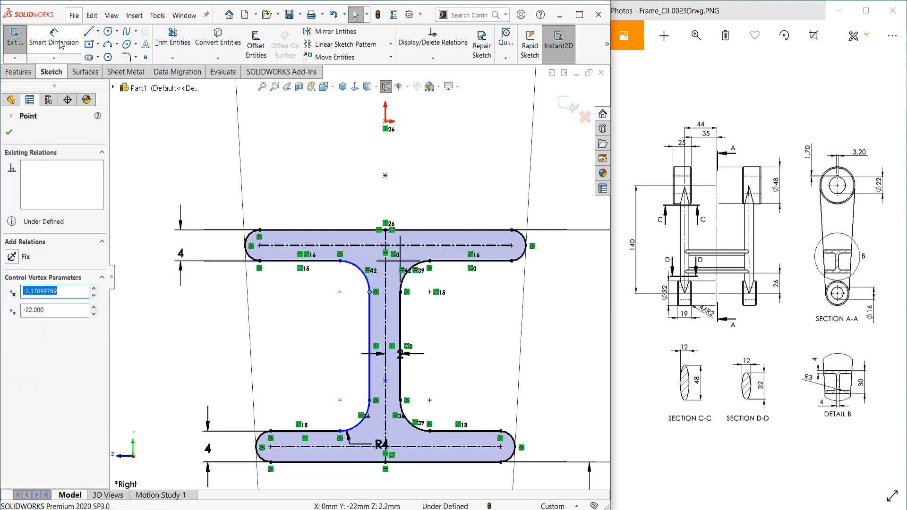
key("Escape")
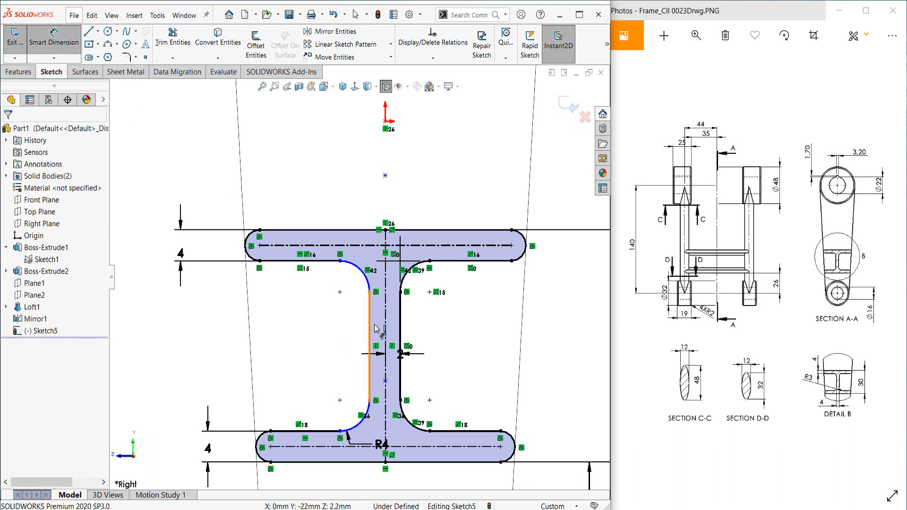
left_click(371, 328)
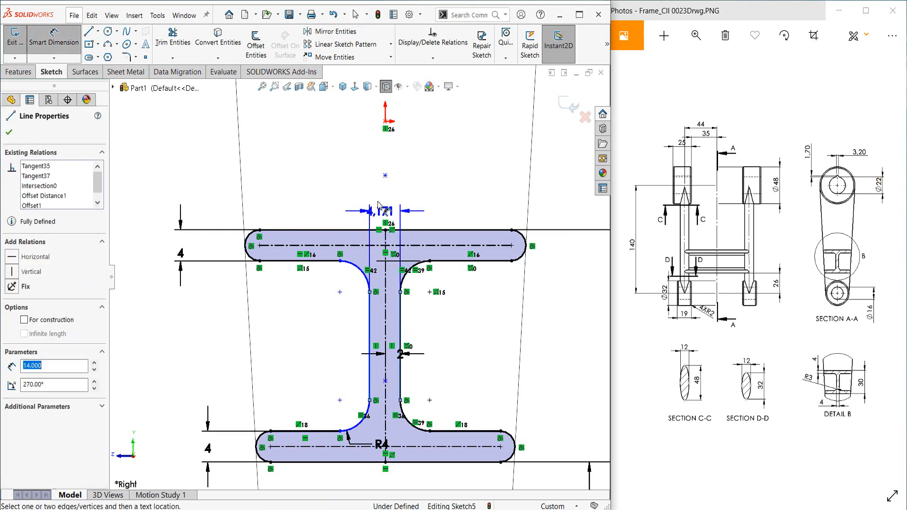
left_click(379, 202)
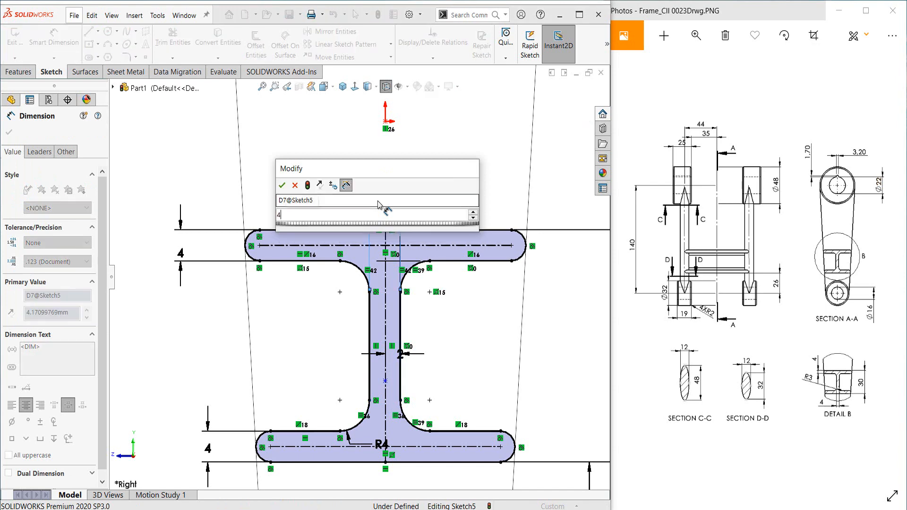
type("4")
key("Return")
key("Escape")
Exit the rib profile sketch and show the part in isometric view, shaded with edges.
scroll(432, 232, "up", 5)
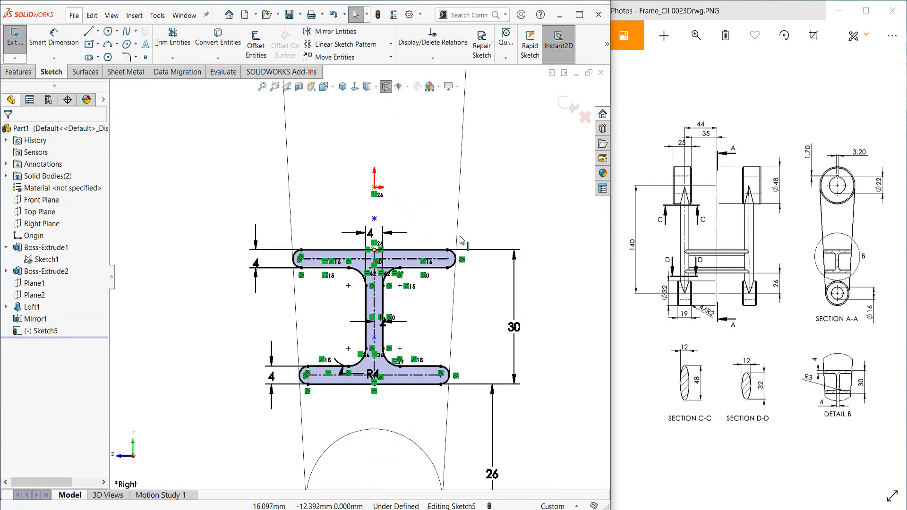
scroll(461, 236, "up", 2)
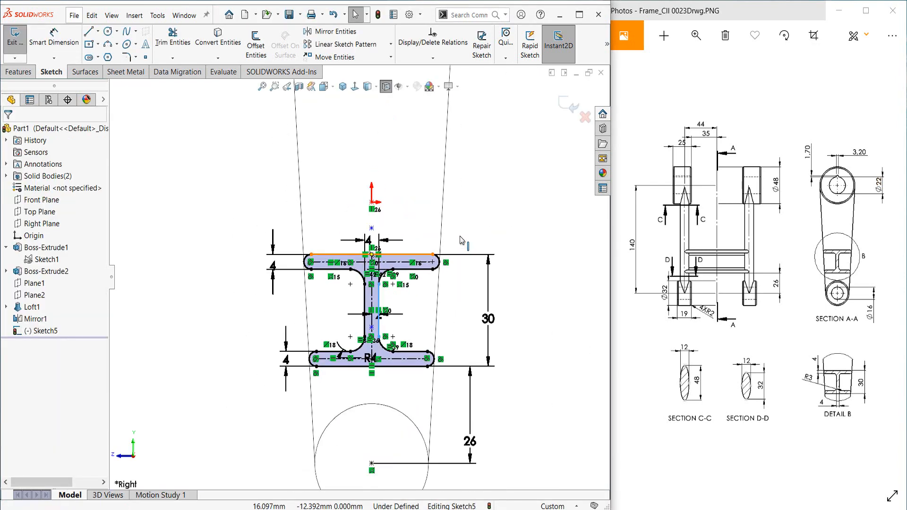
left_click(566, 105)
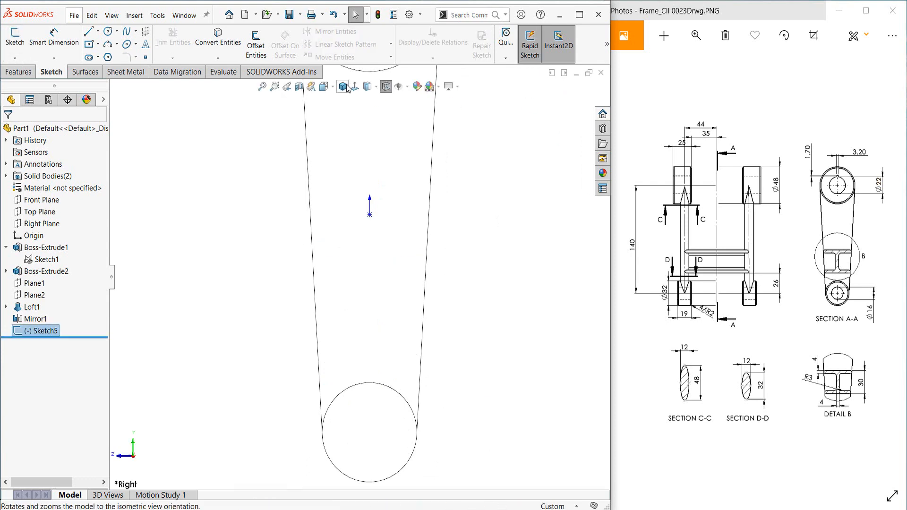
left_click(343, 87)
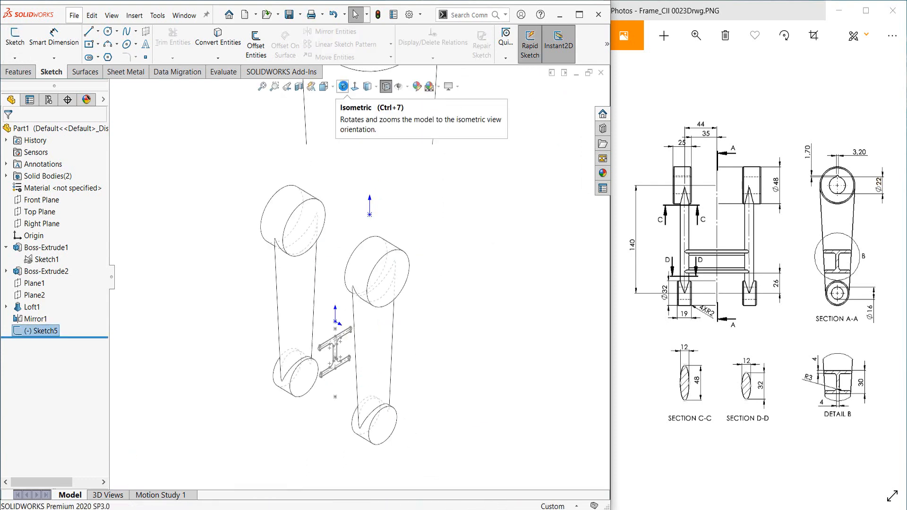
left_click(376, 89)
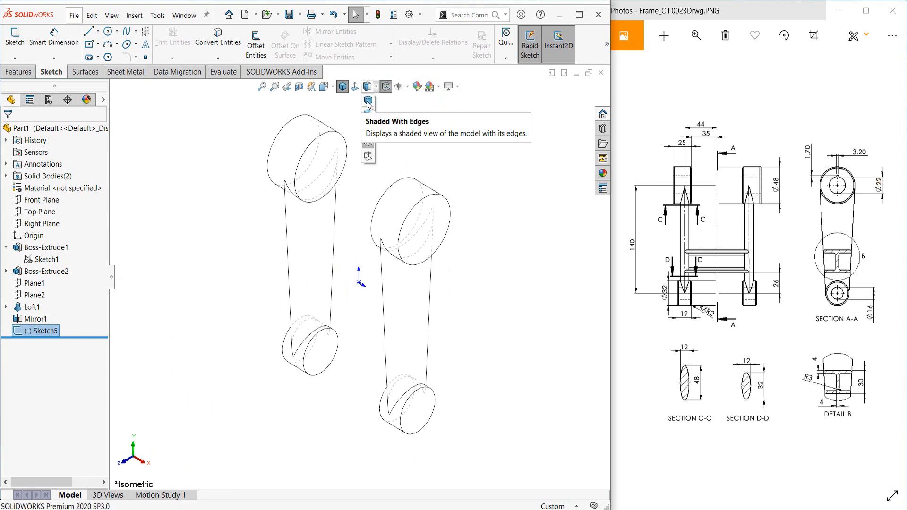
left_click(368, 102)
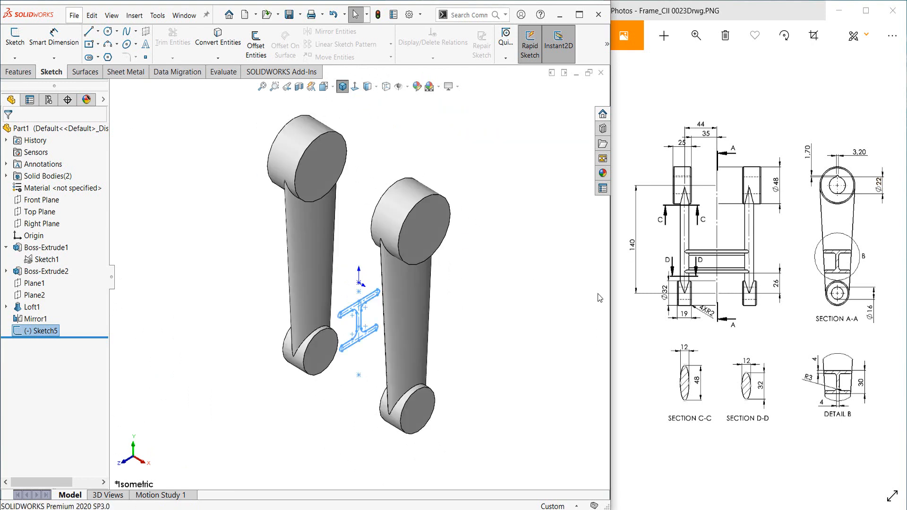
Start a boss extrusion of the I-shaped profile in the reversed direction, up to the left arm's surface.
left_click(18, 72)
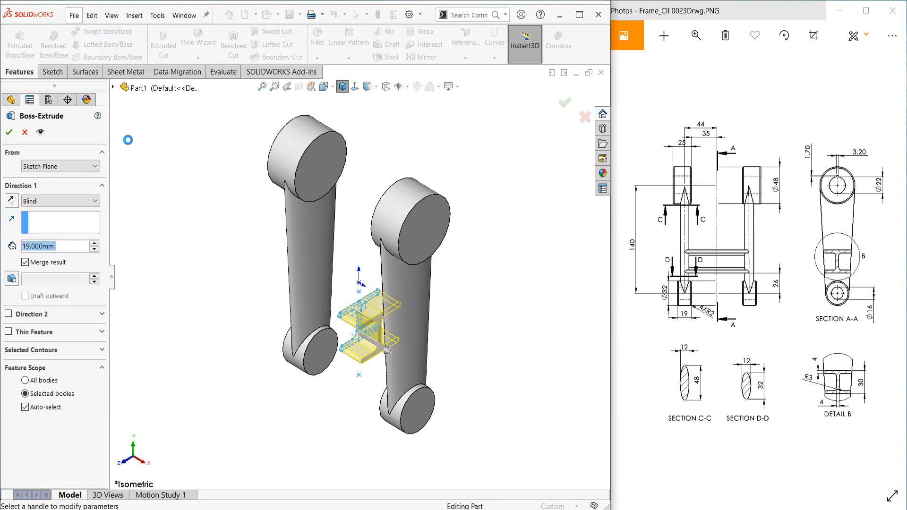
left_click(47, 203)
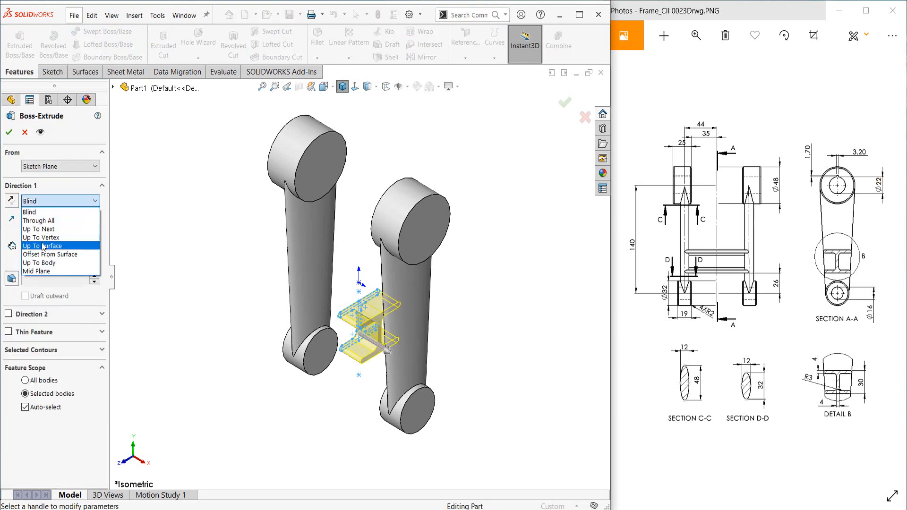
left_click(43, 246)
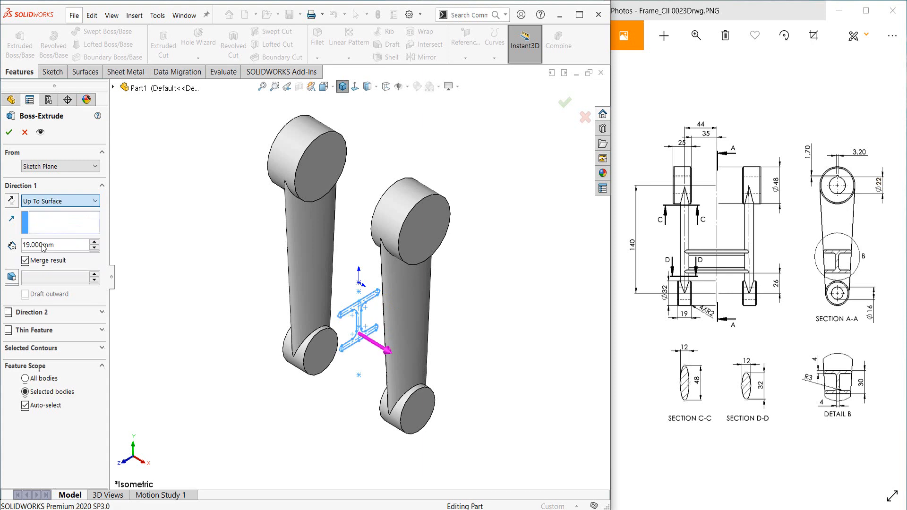
left_click(12, 201)
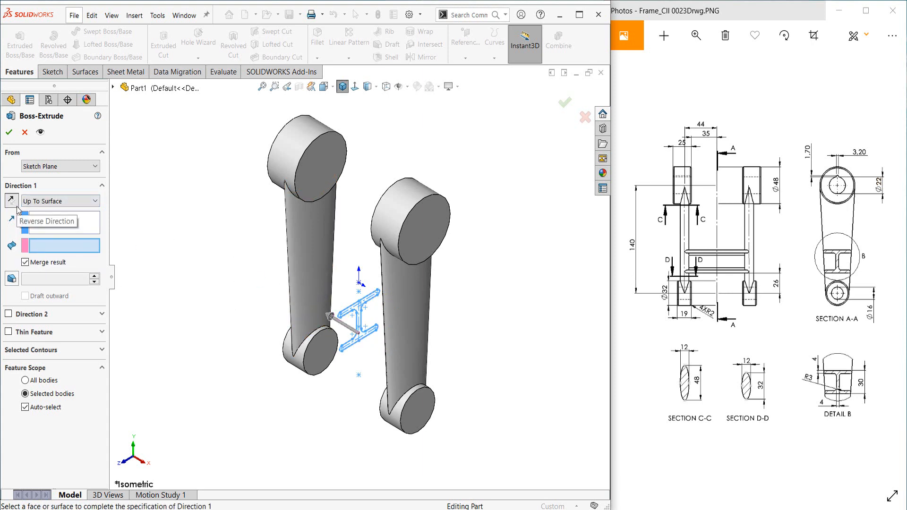
left_click(312, 263)
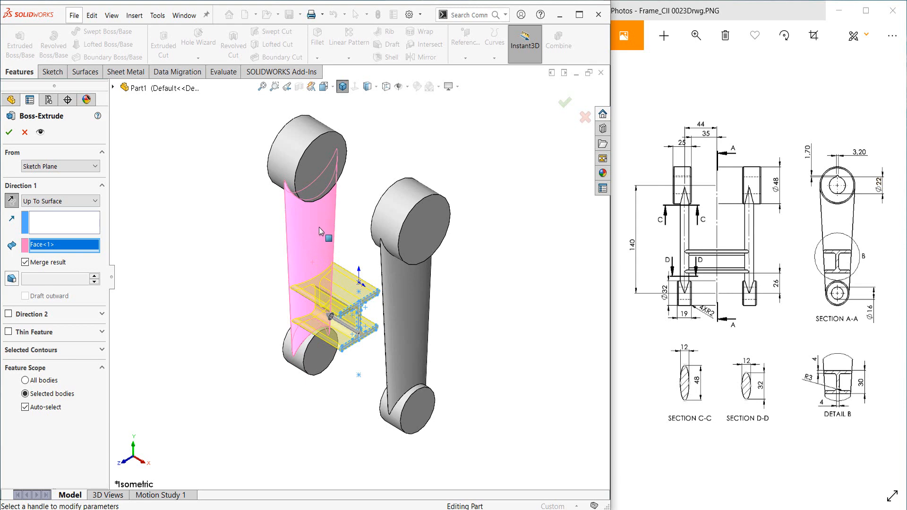
Add a second direction to the I-profile extrusion, up to the right arm's surface, and complete the boss.
left_click(9, 314)
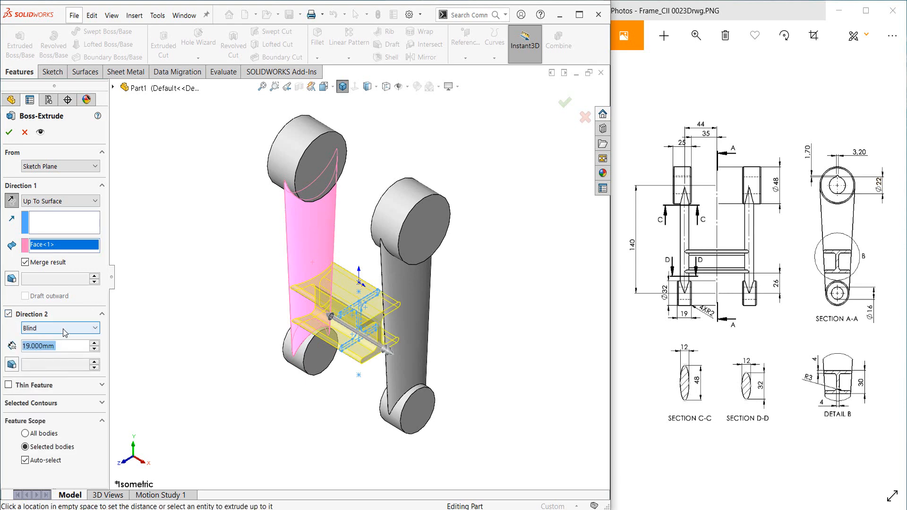
middle_click_drag(375, 380, 409, 437)
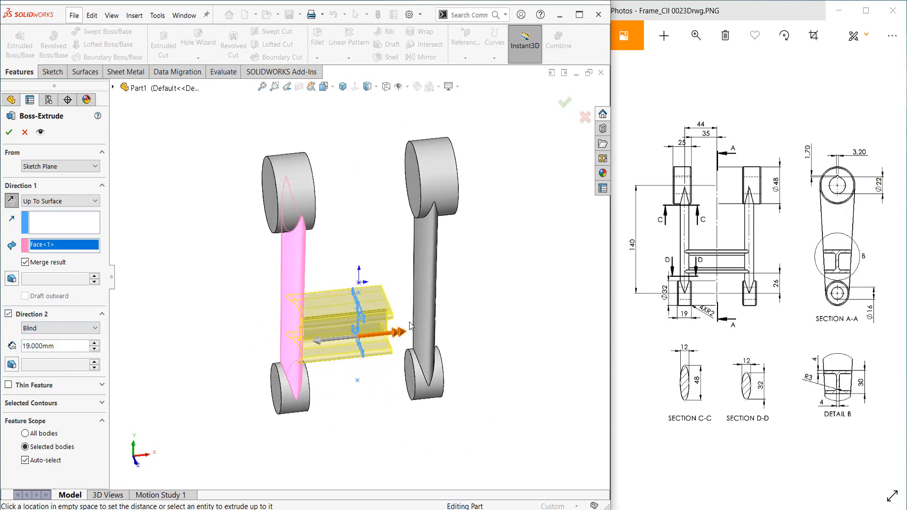
middle_click_drag(409, 323, 412, 335)
left_click(36, 330)
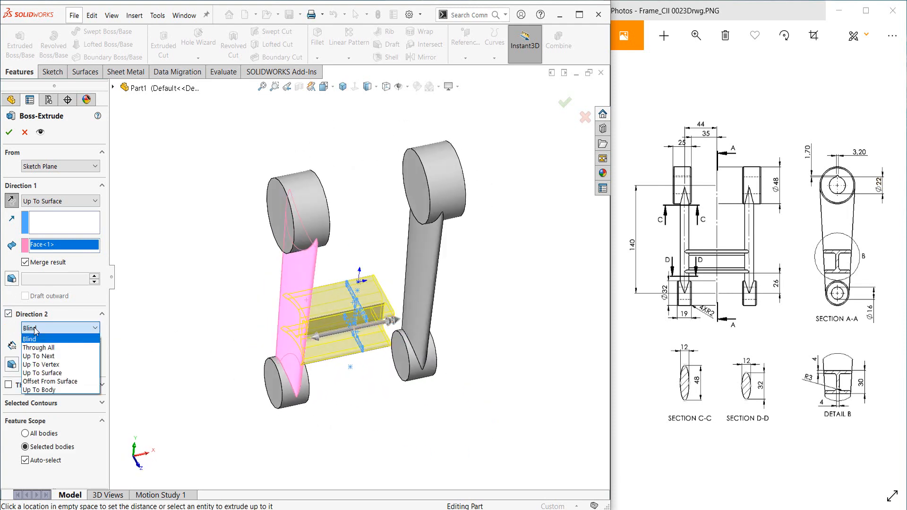
left_click(44, 373)
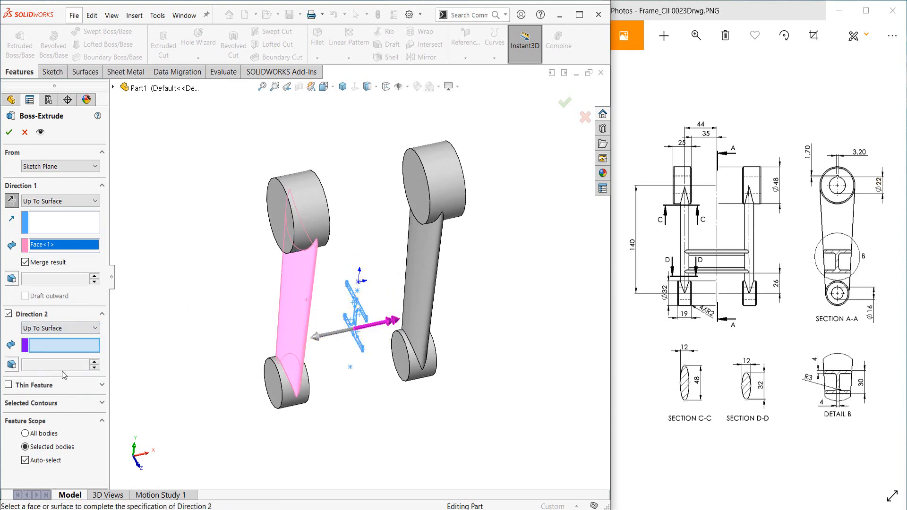
left_click(416, 291)
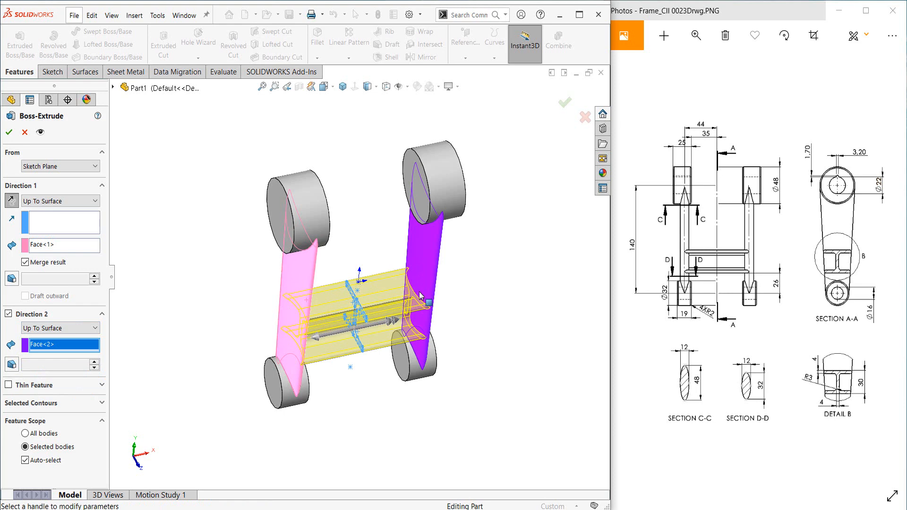
middle_click_drag(419, 295, 413, 291)
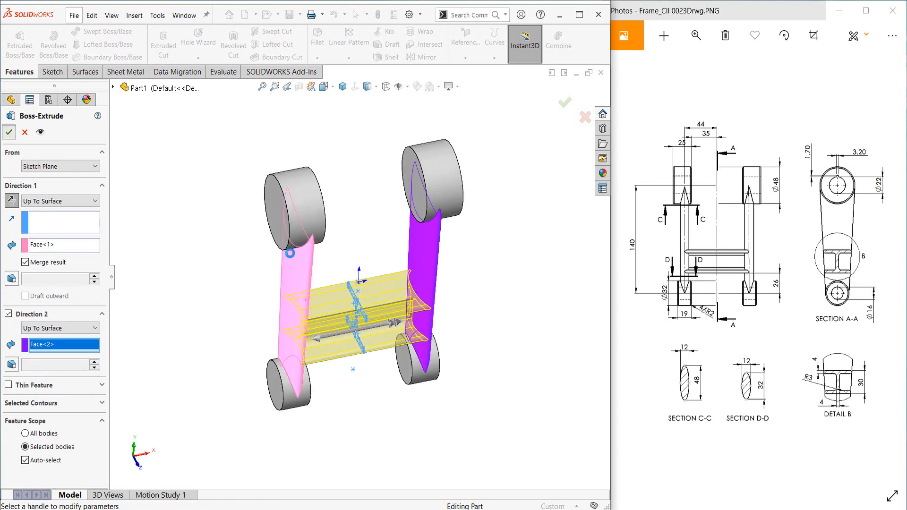
middle_click_drag(453, 256, 424, 250)
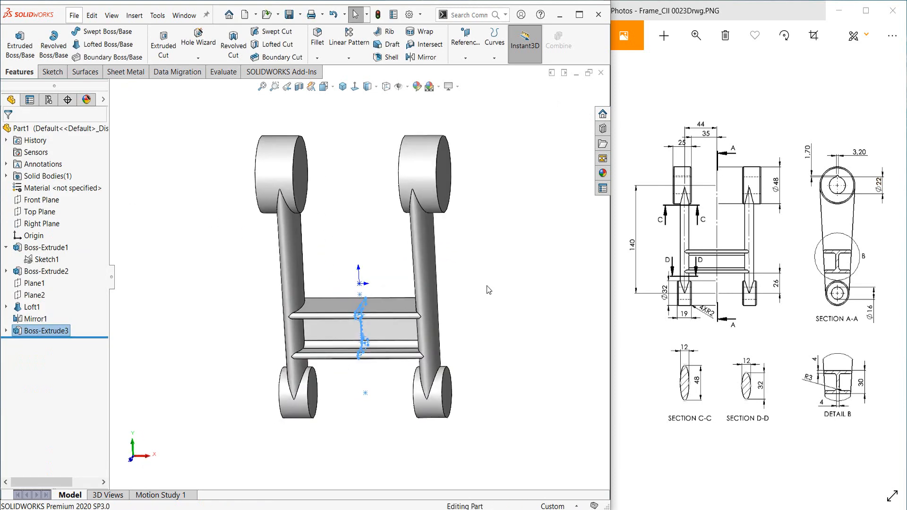
left_click(373, 229)
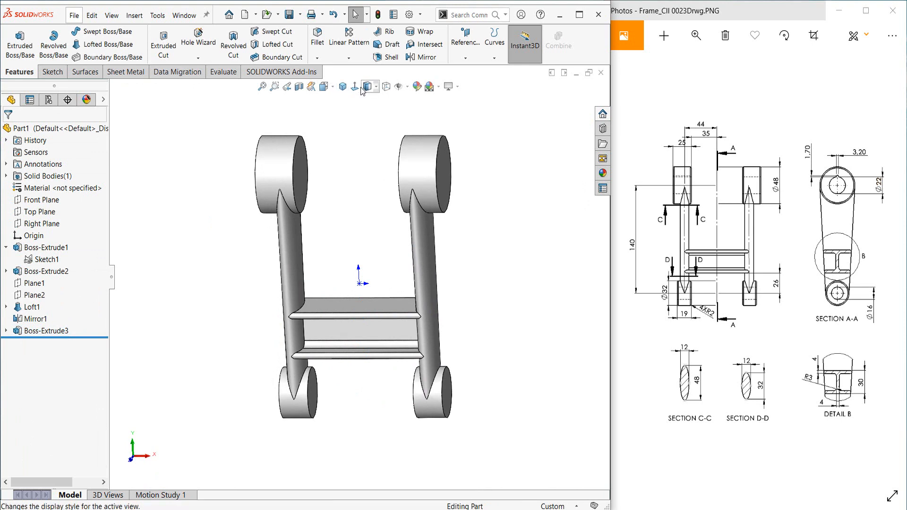
Inspect the rib's I-shaped cross-section with a section view parallel to the Right Plane, offset about -14 mm.
left_click(299, 86)
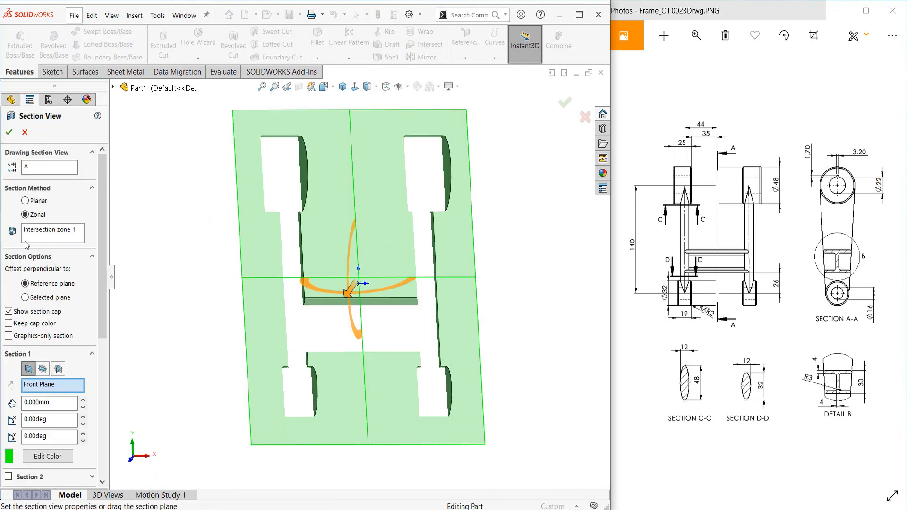
left_click(42, 369)
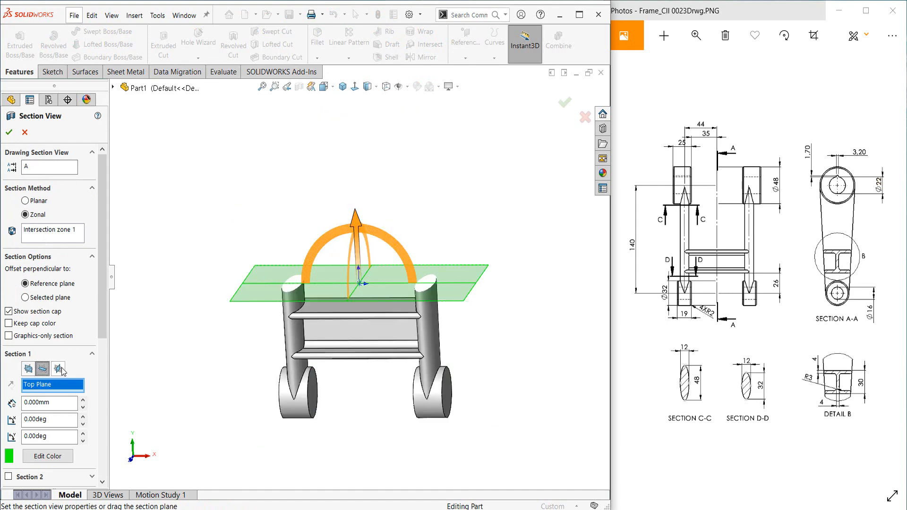
left_click(59, 369)
middle_click_drag(326, 336, 340, 321)
left_click_drag(367, 277, 379, 285)
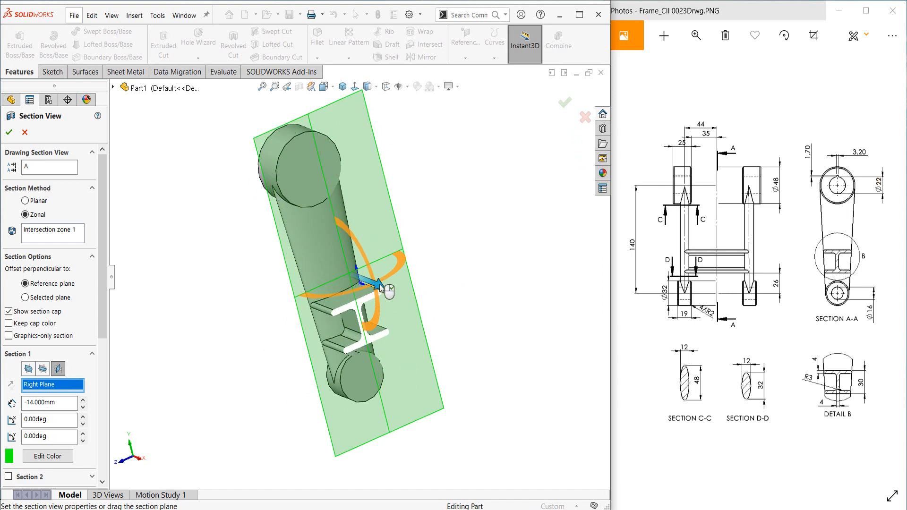
middle_click_drag(406, 307, 399, 267)
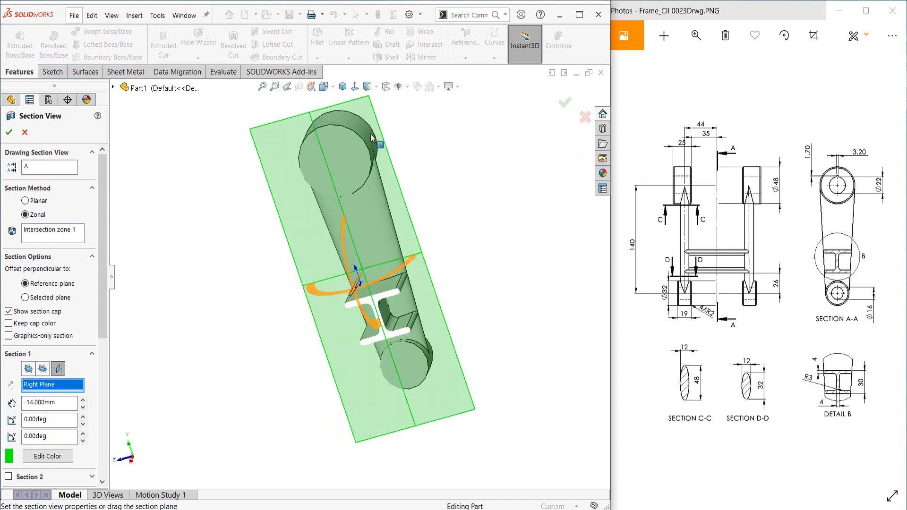
left_click(354, 86)
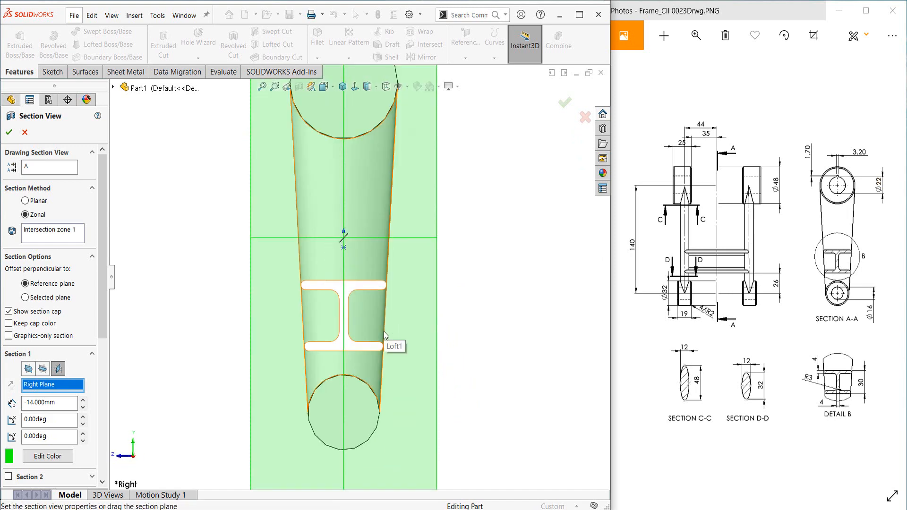
left_click(24, 133)
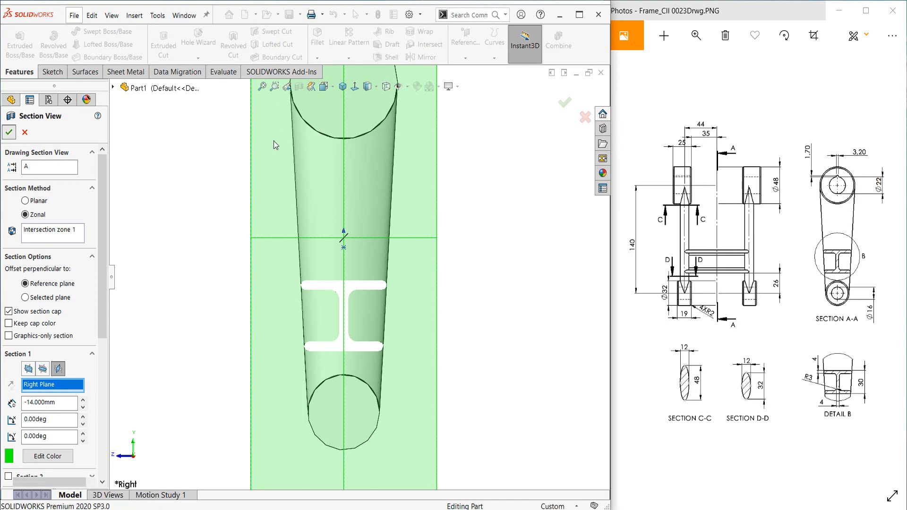
Turn off the section view and fit the whole part in the view.
middle_click_drag(434, 212, 453, 205)
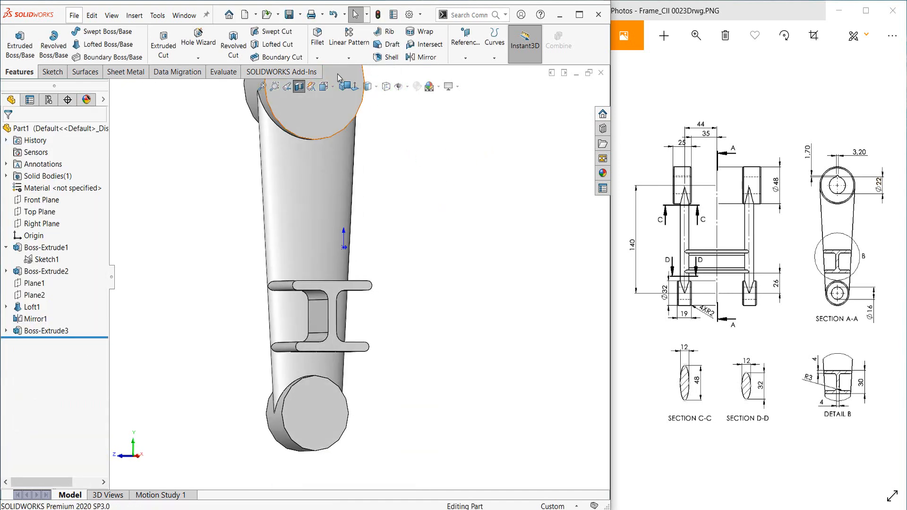
left_click(298, 88)
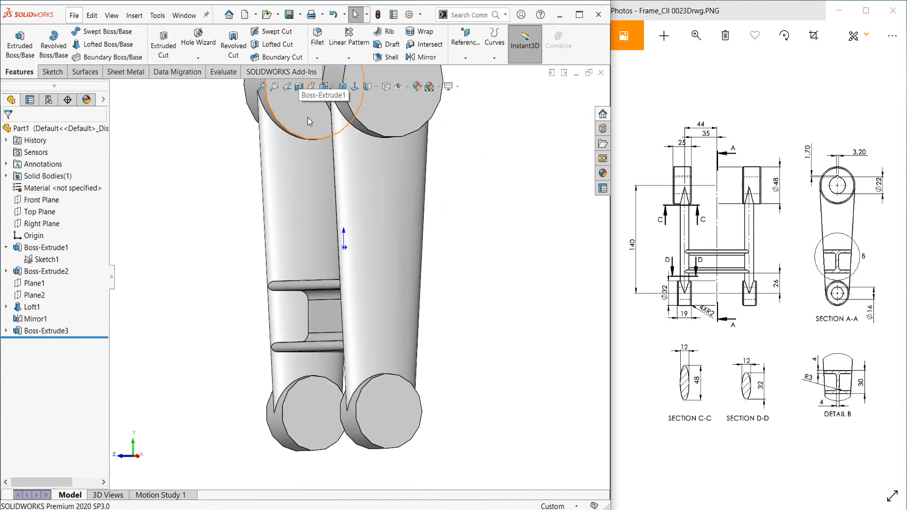
middle_click_drag(307, 117, 330, 132)
key("f")
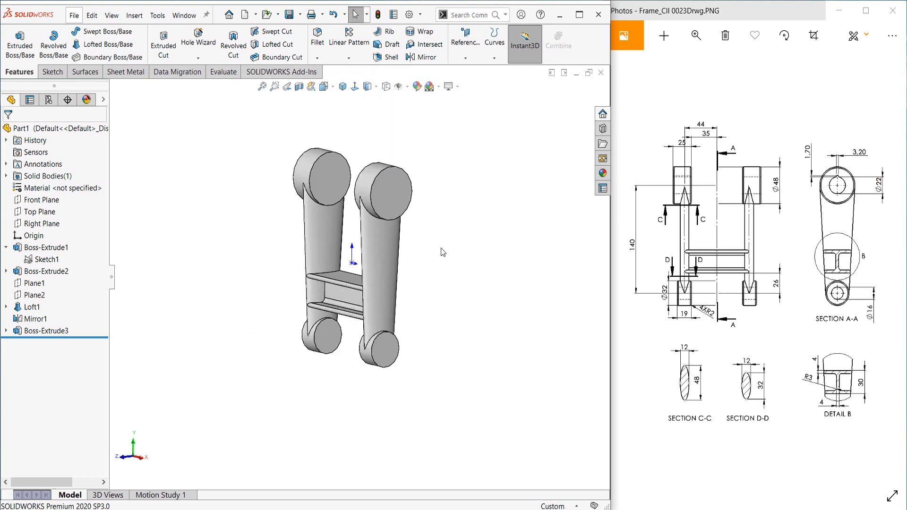
Sketch on the upper boss's outer end face two circles concentric with the upper and lower bosses, radii about 10.7 mm and 8.4 mm.
scroll(443, 252, "down", 3)
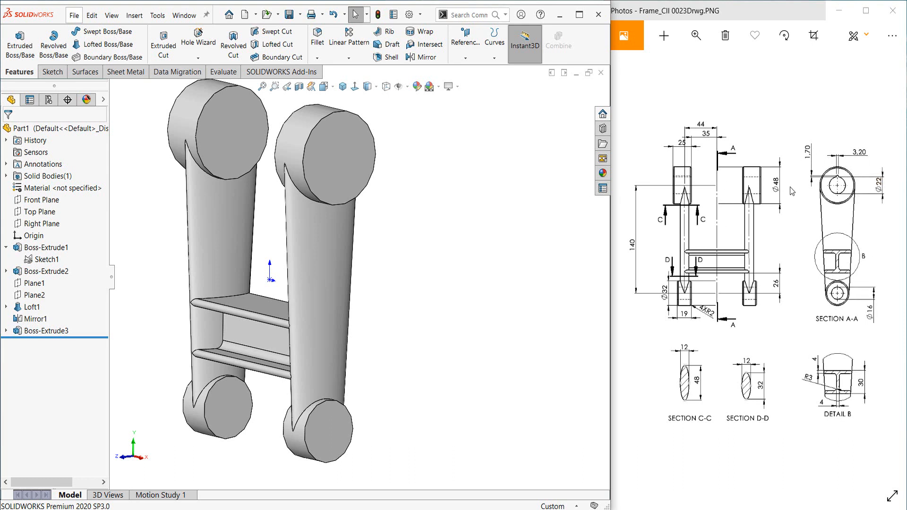
left_click(366, 153)
left_click(400, 118)
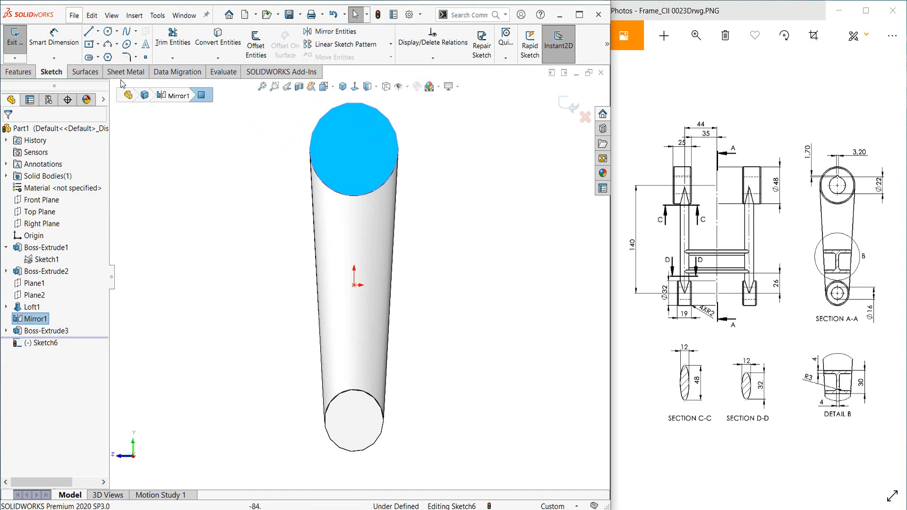
left_click(107, 31)
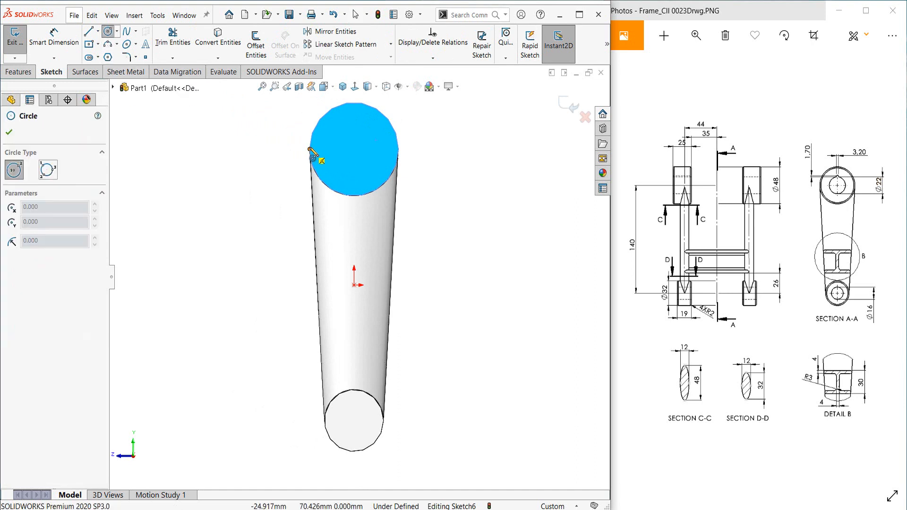
left_click(354, 149)
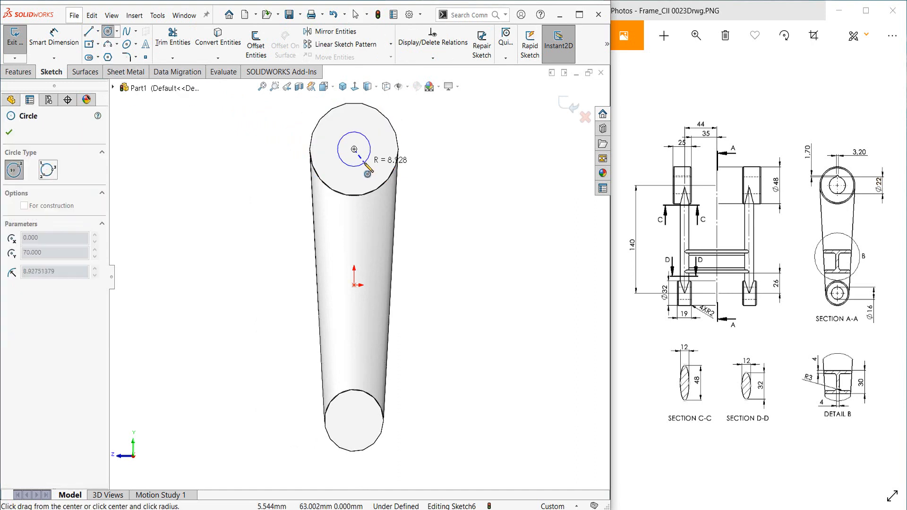
left_click(367, 166)
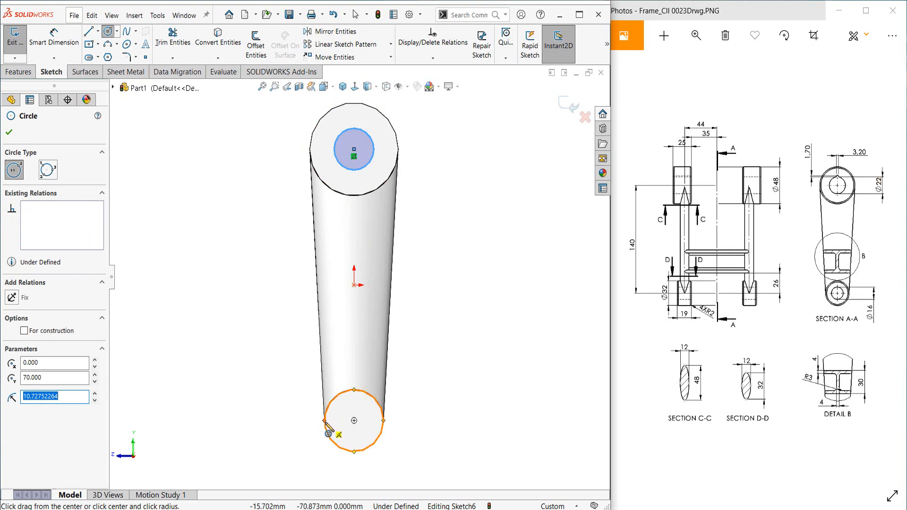
left_click(354, 420)
left_click(364, 432)
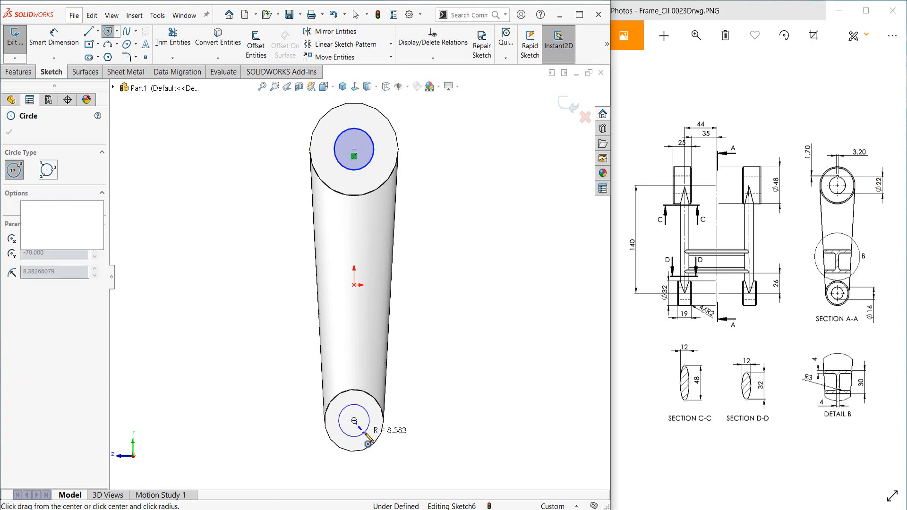
key("Escape")
Dimension the upper boss's hole circle to a diameter of 22 mm.
left_click(53, 42)
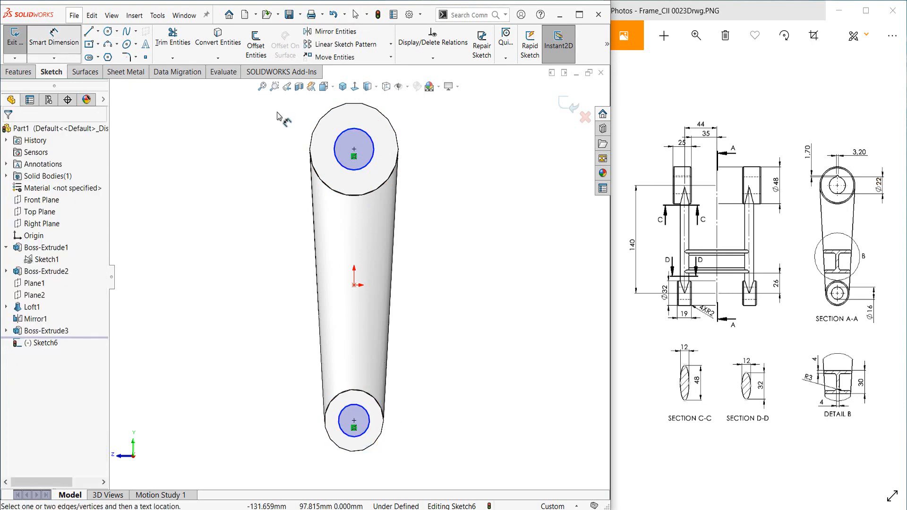
left_click(370, 140)
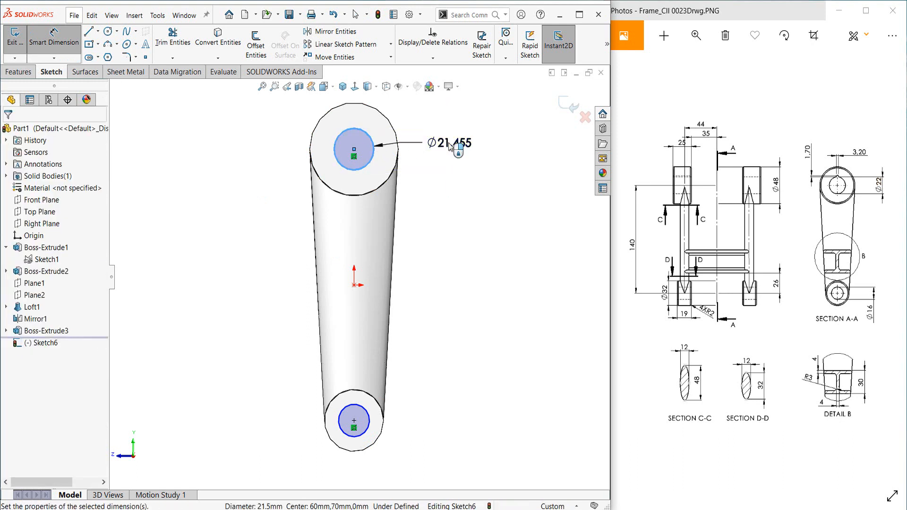
left_click(449, 147)
type("22")
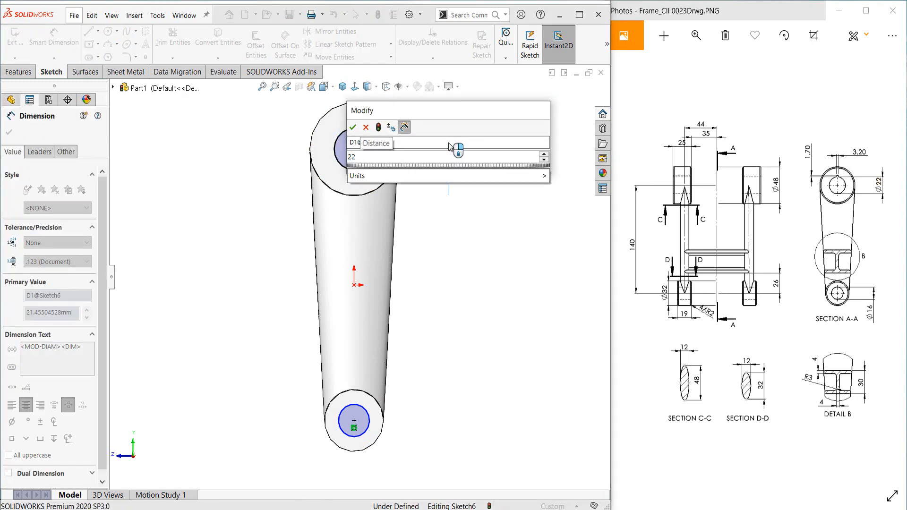
key("Return")
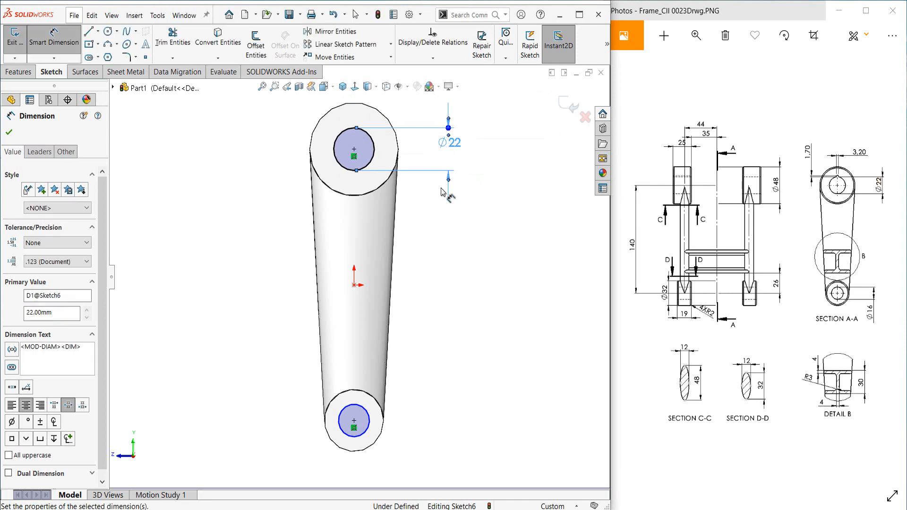
Dimension the lower boss's hole circle to a diameter of 16 mm and leave the dimension command.
left_click(389, 417)
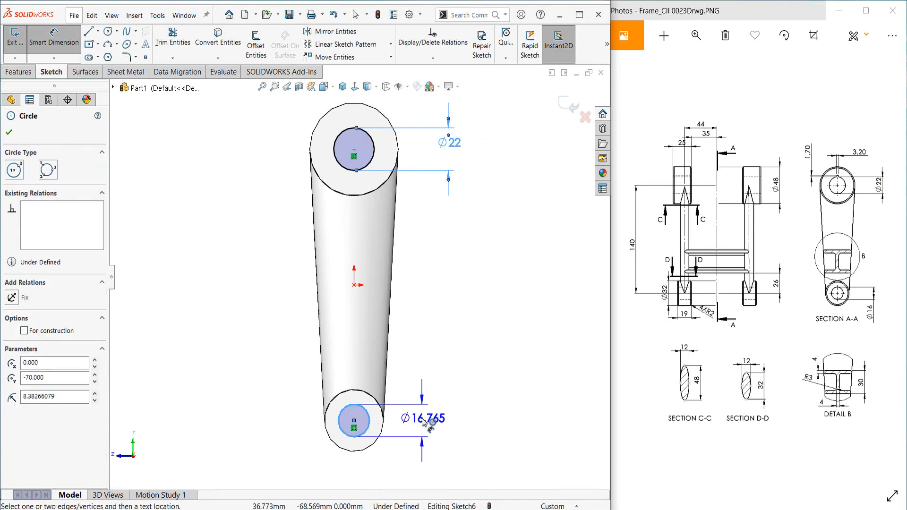
left_click(423, 422)
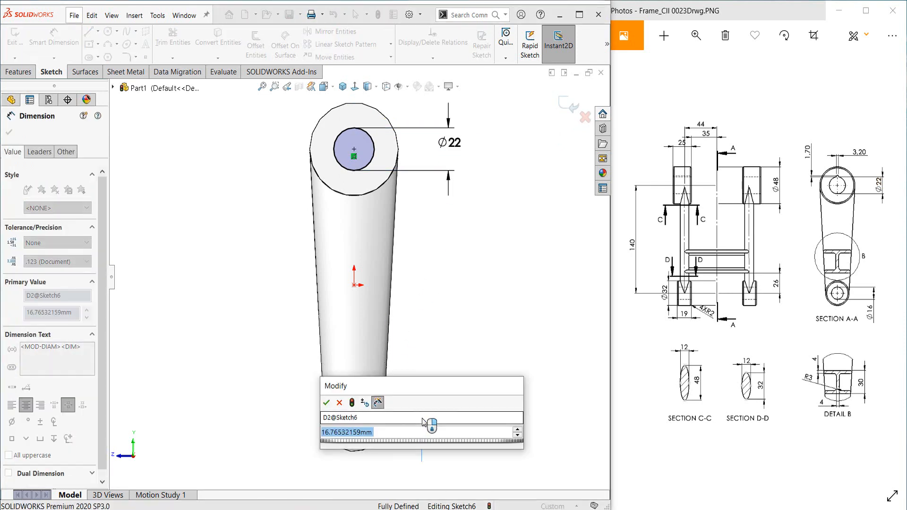
type("16")
key("Return")
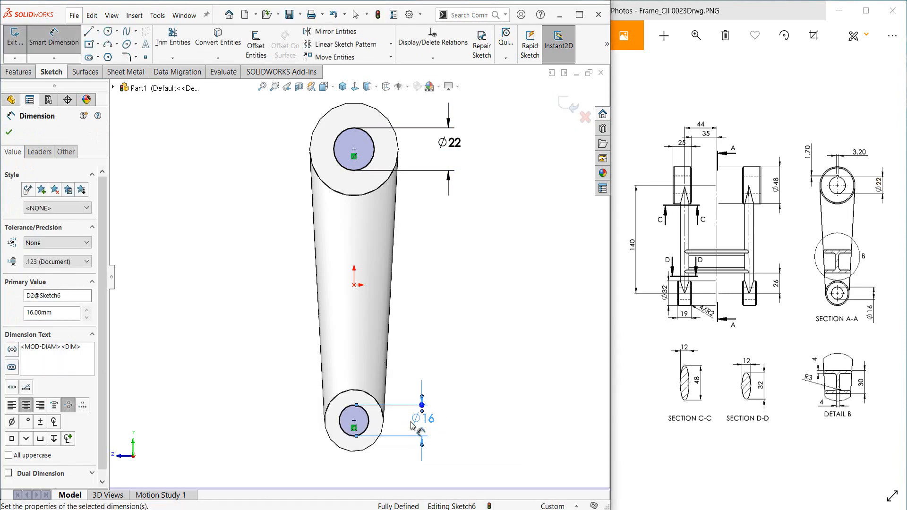
key("Escape")
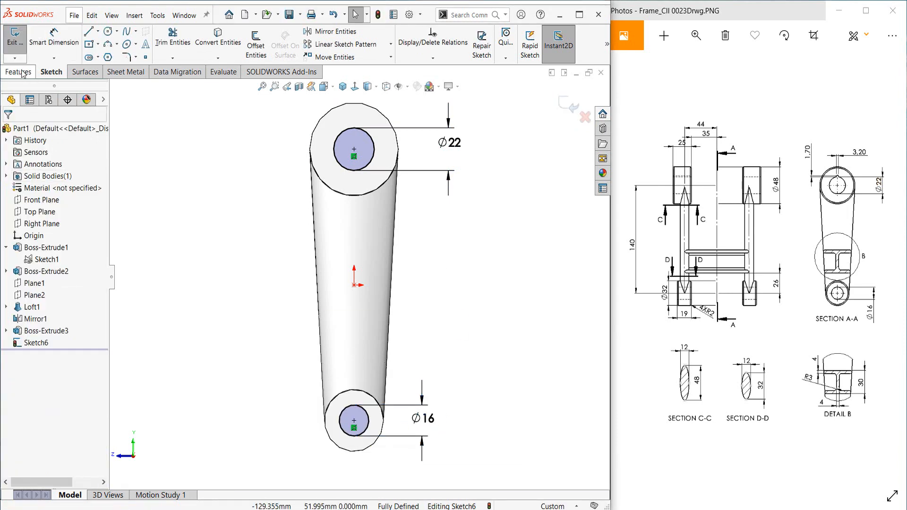
Cut the 22 mm and 16 mm hole circles from the sketch plane through all bosses of both arms.
left_click(22, 73)
left_click(163, 44)
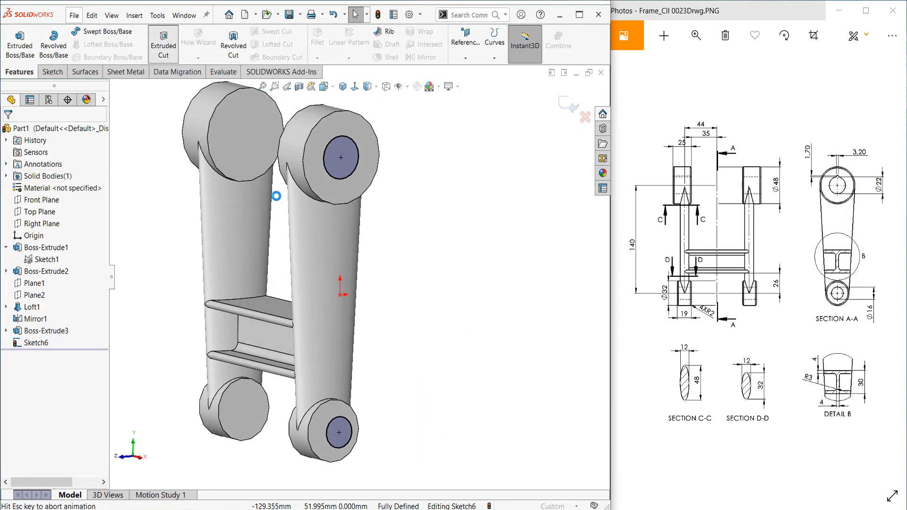
left_click(40, 166)
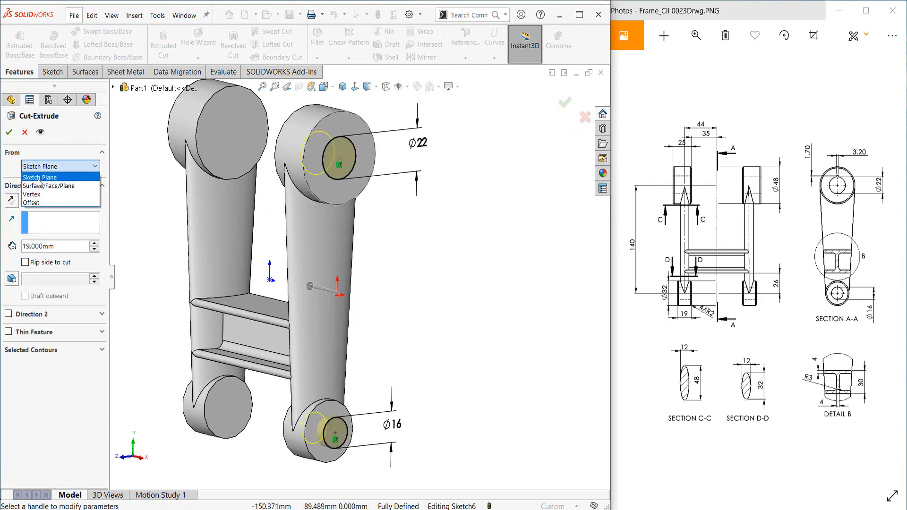
left_click(37, 175)
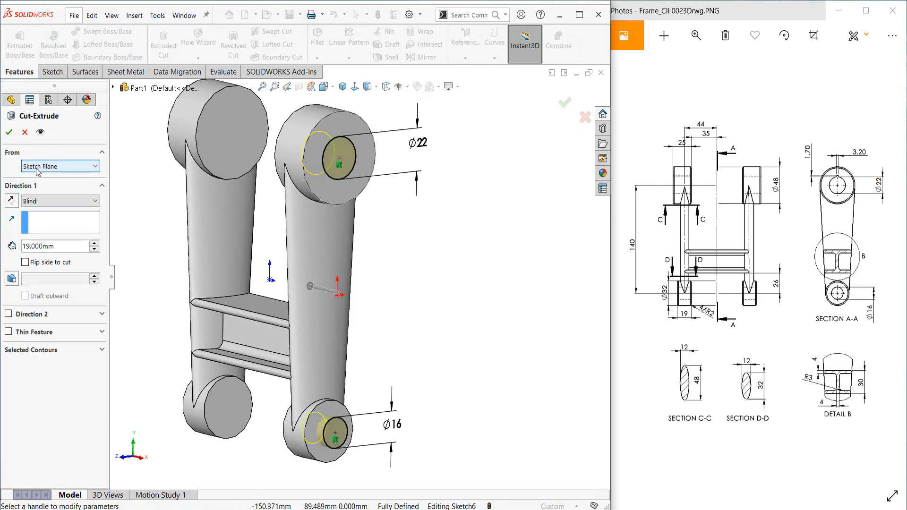
left_click(52, 201)
left_click(43, 215)
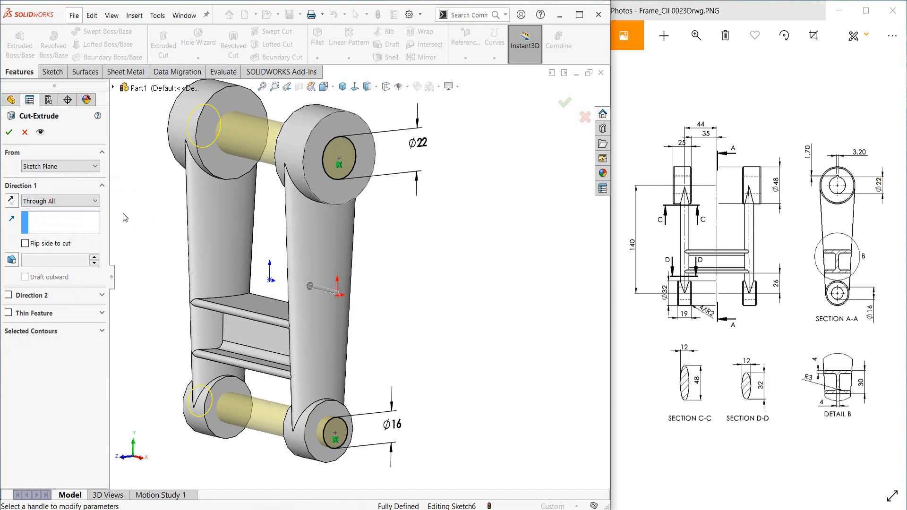
left_click(9, 133)
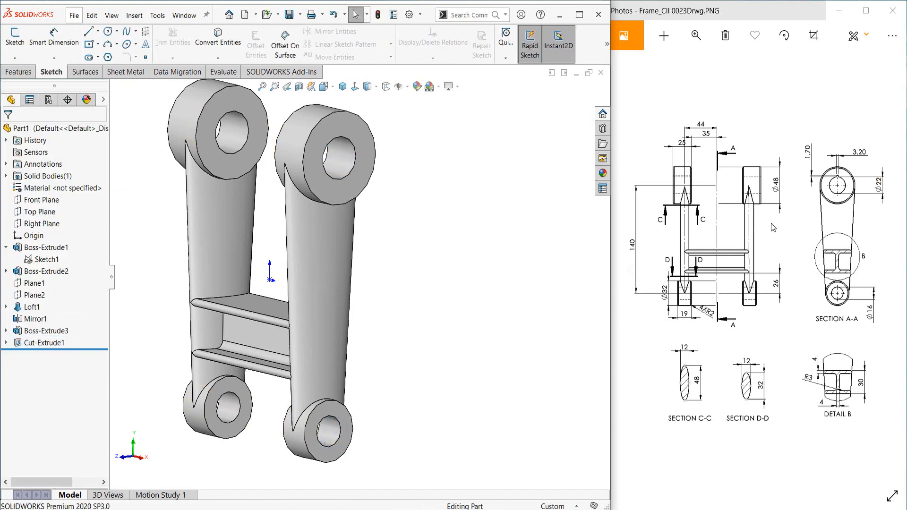
Start a sketch on the inner end face of the opposite arm's upper boss and convert the 22 mm hole edge into it.
left_click(238, 108)
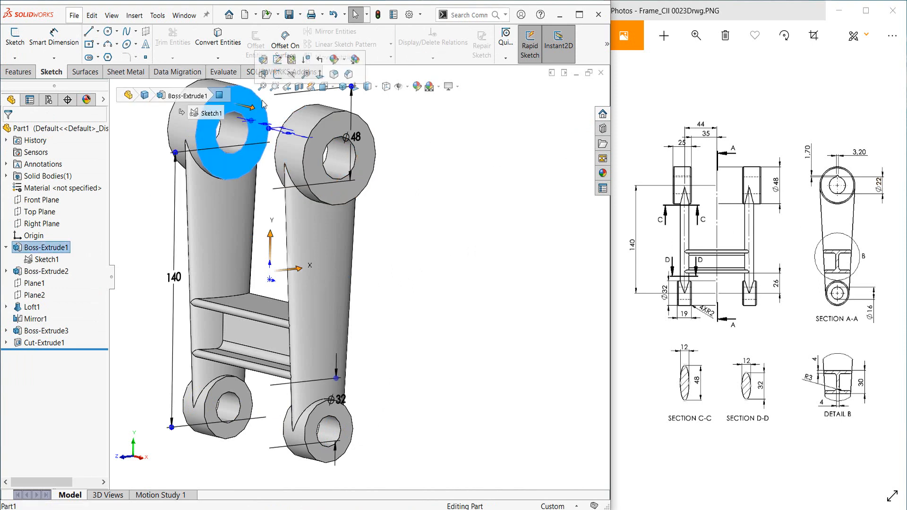
left_click(492, 211)
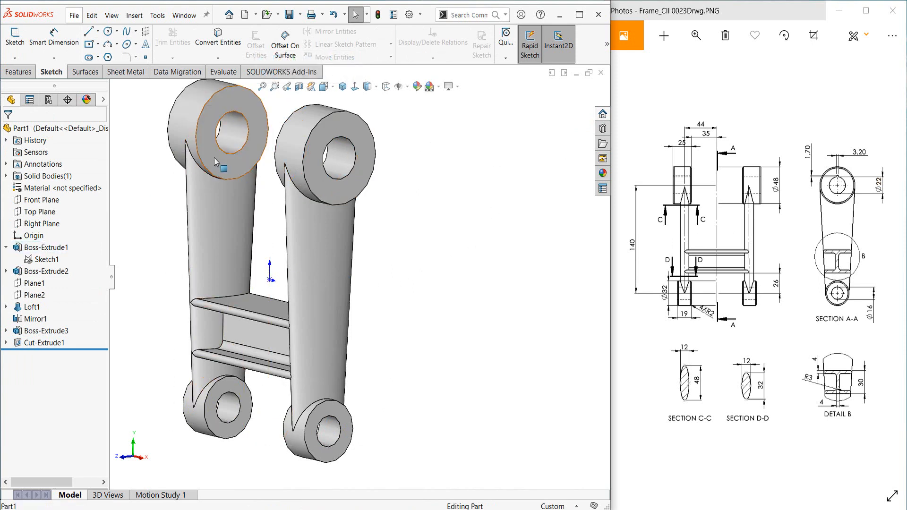
left_click(214, 157)
left_click(254, 135)
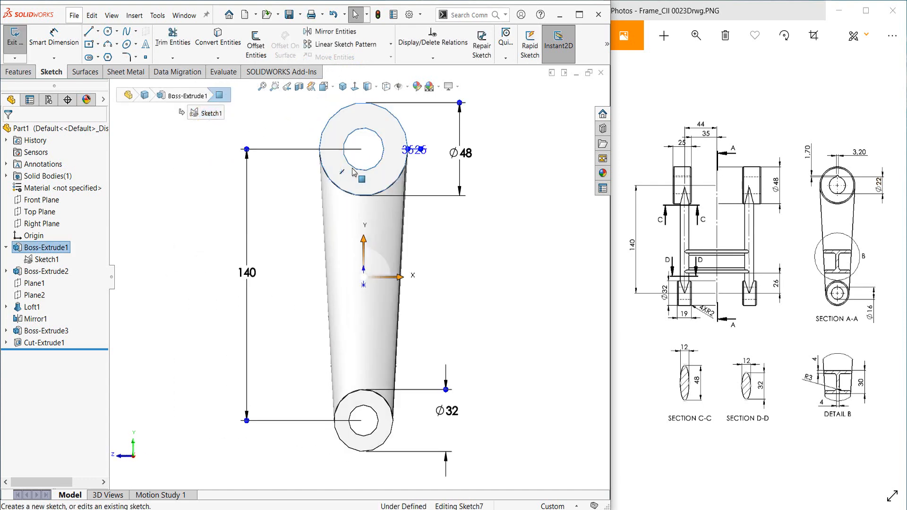
left_click(310, 173)
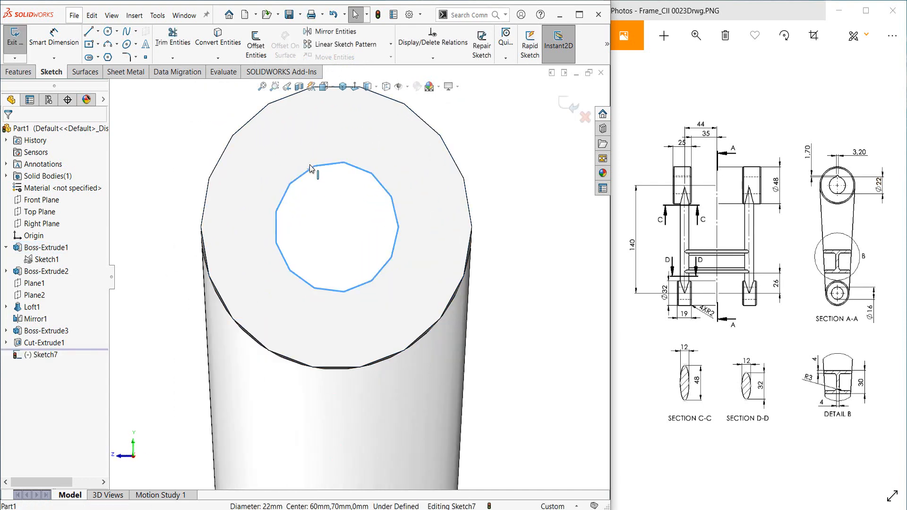
left_click(219, 38)
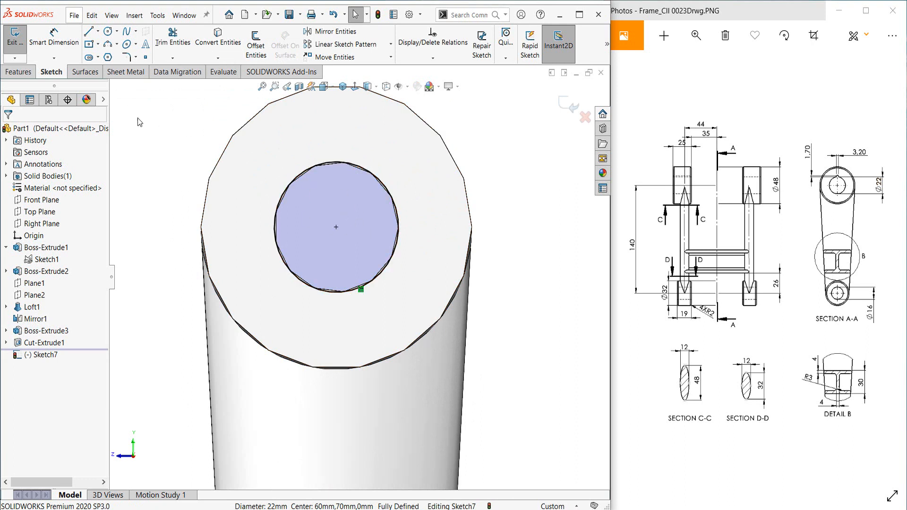
Sketch a center rectangle about 4.7 mm by 4.8 mm just above the hole, with its lower corner on the hole circle.
left_click(89, 45)
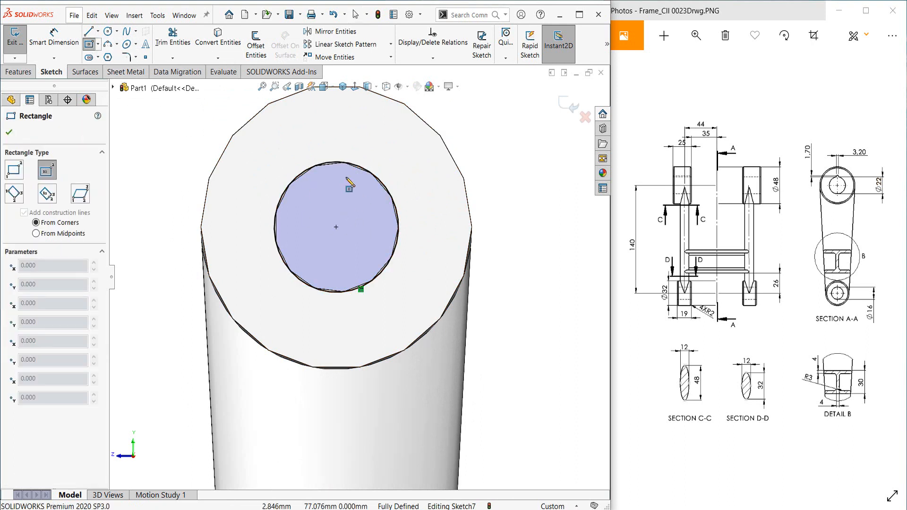
left_click(330, 148)
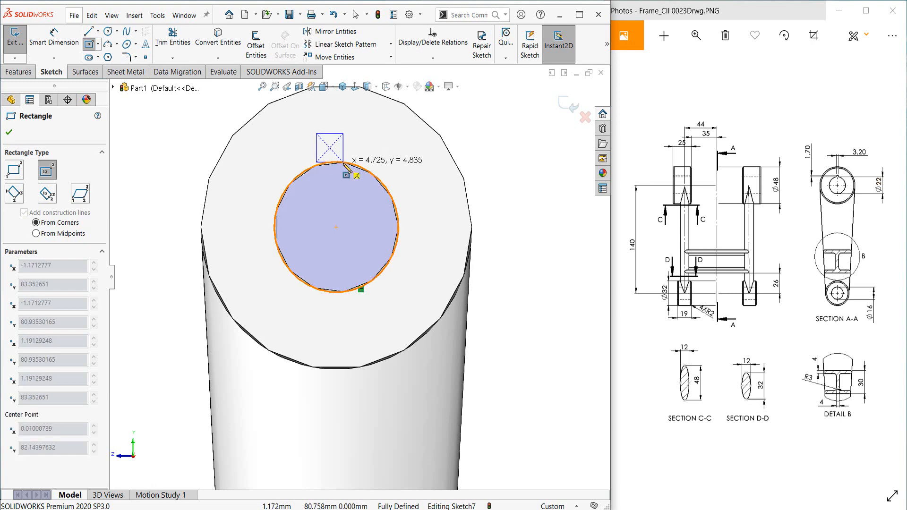
left_click(344, 163)
key("Escape")
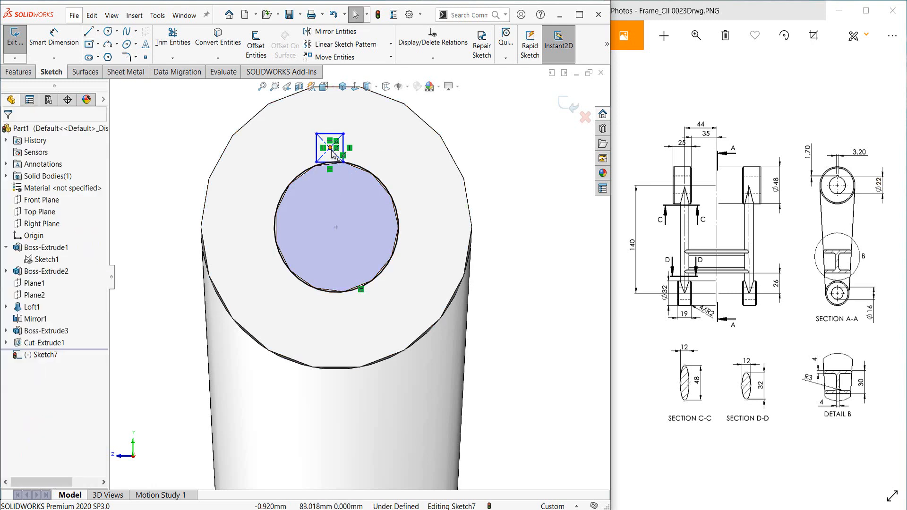
Align the rectangle's center point with the hole's center using a Vertical relation.
left_click(330, 147)
left_click(336, 227, "ctrl")
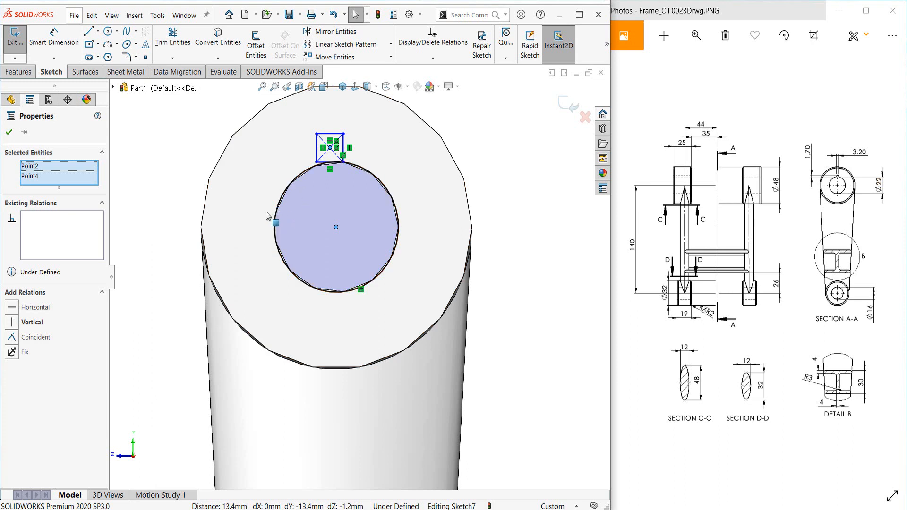
left_click(13, 323)
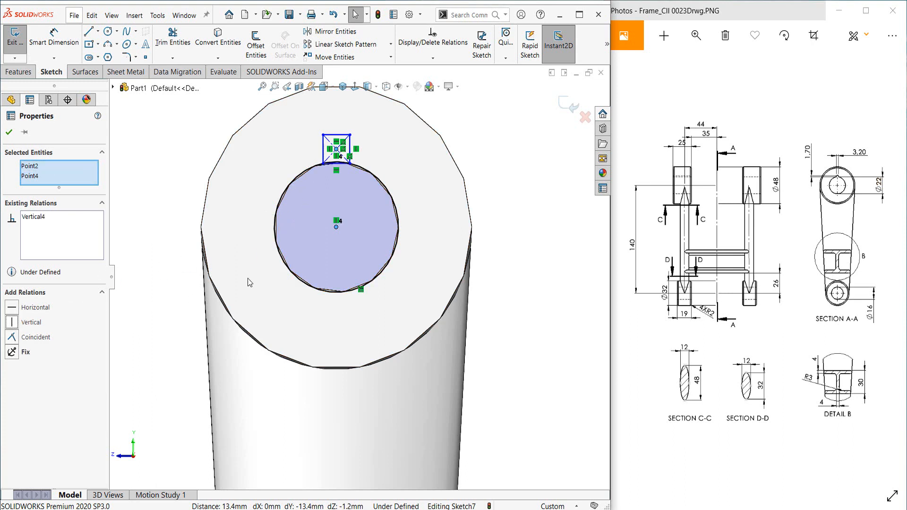
left_click(495, 205)
Dimension the keyway rectangle's height to 1.7 mm.
scroll(333, 128, "down", 3)
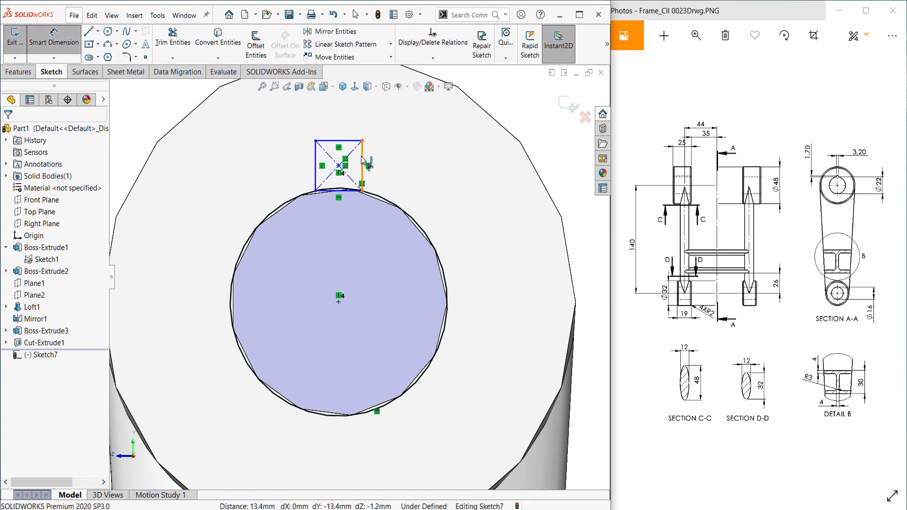
left_click(362, 163)
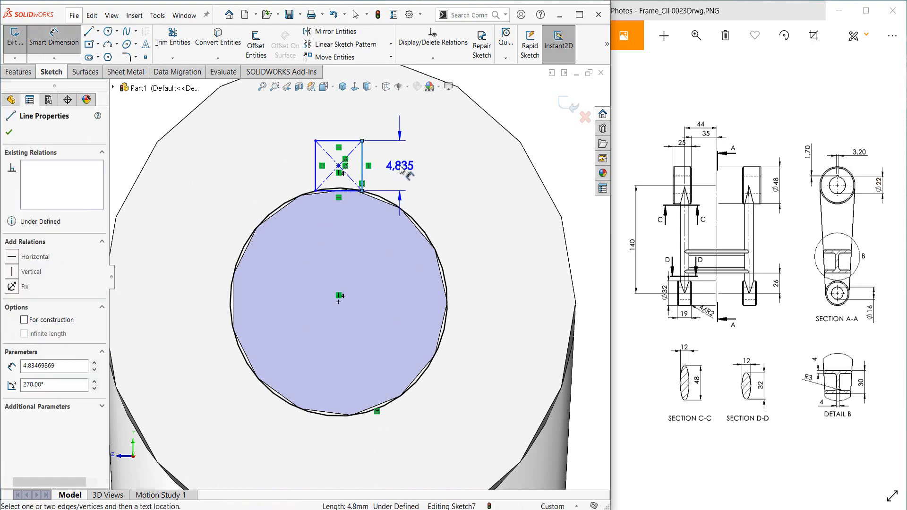
left_click(401, 170)
type("1.7")
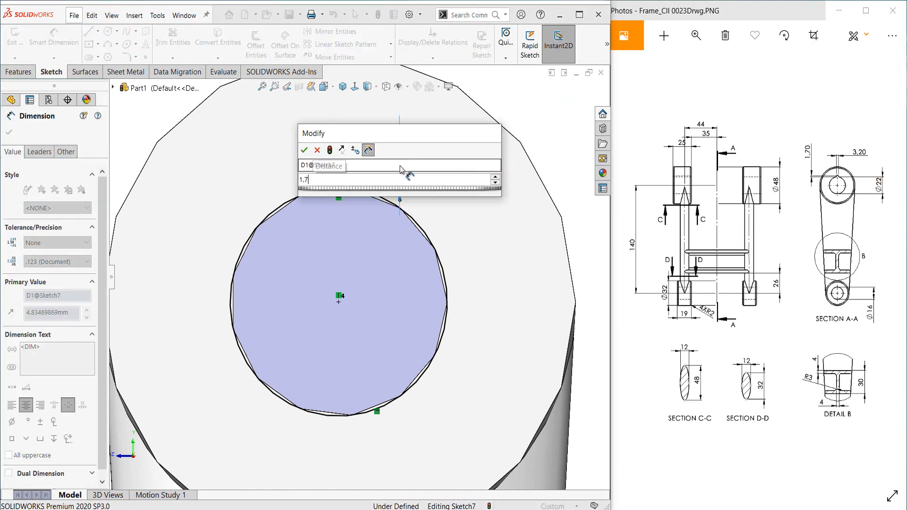
key("Return")
Dimension the keyway rectangle's width to 3.2 mm and leave the dimension command.
left_click(354, 177)
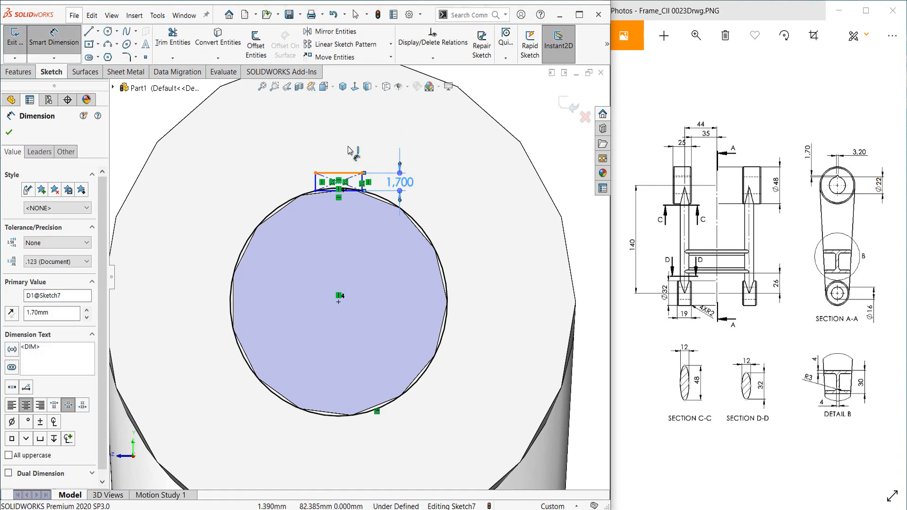
left_click(348, 147)
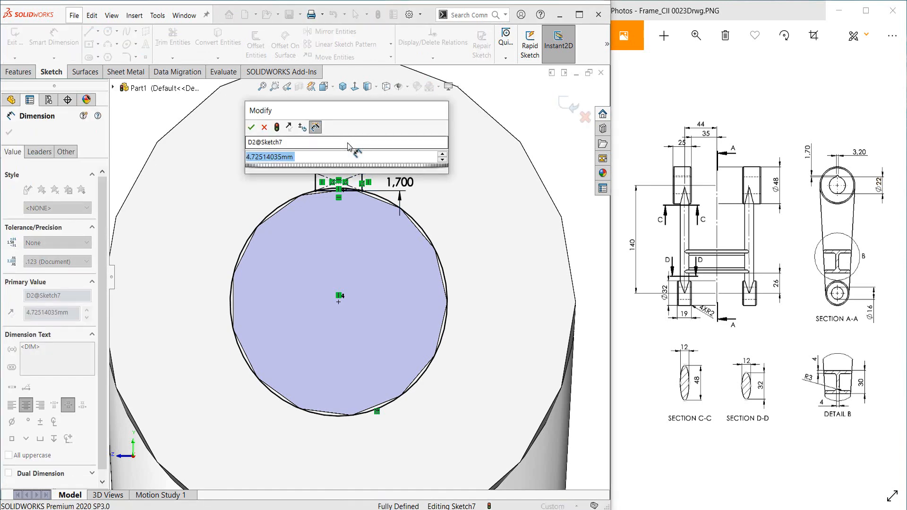
type("3.2")
key("Return")
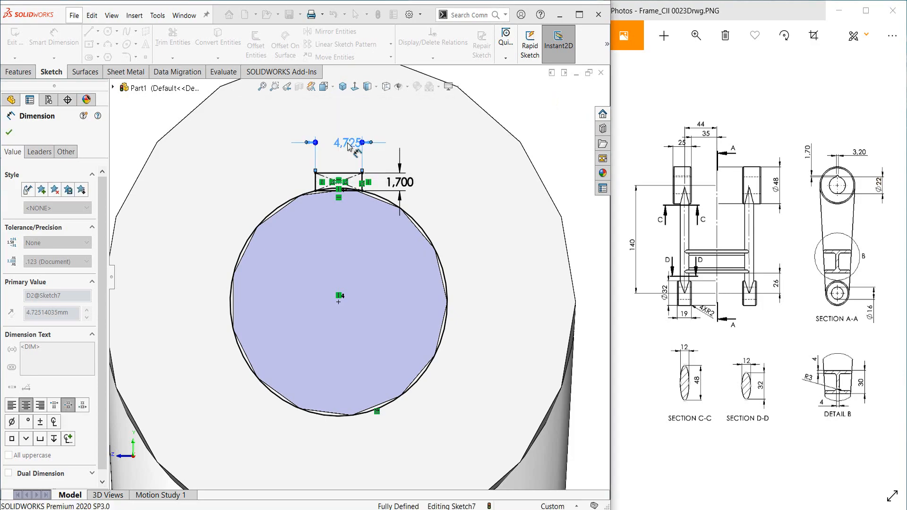
scroll(407, 132, "down", 3)
key("Escape")
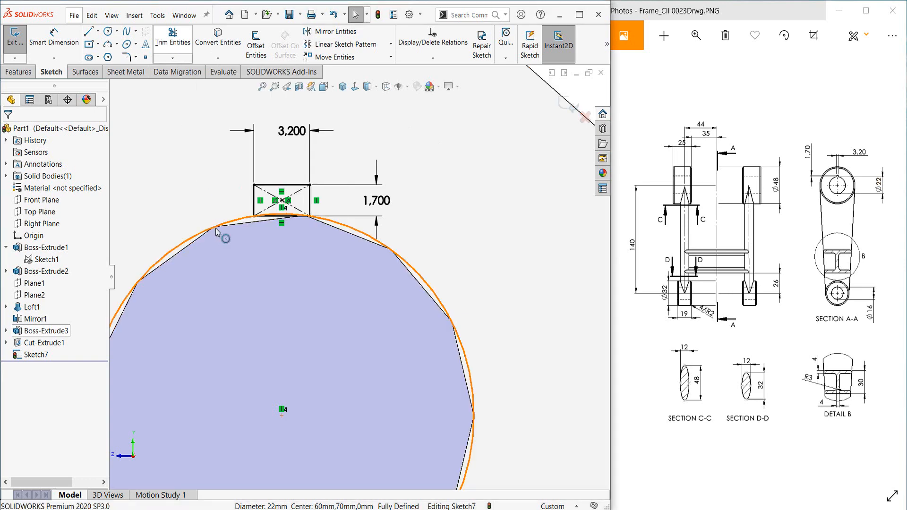
Trim away the part of the converted hole circle outside the keyway rectangle with Power trim.
scroll(225, 208, "down", 2)
mouse_move(221, 189)
left_mouse_down()
mouse_move(237, 266)
mouse_move(235, 222)
left_mouse_up()
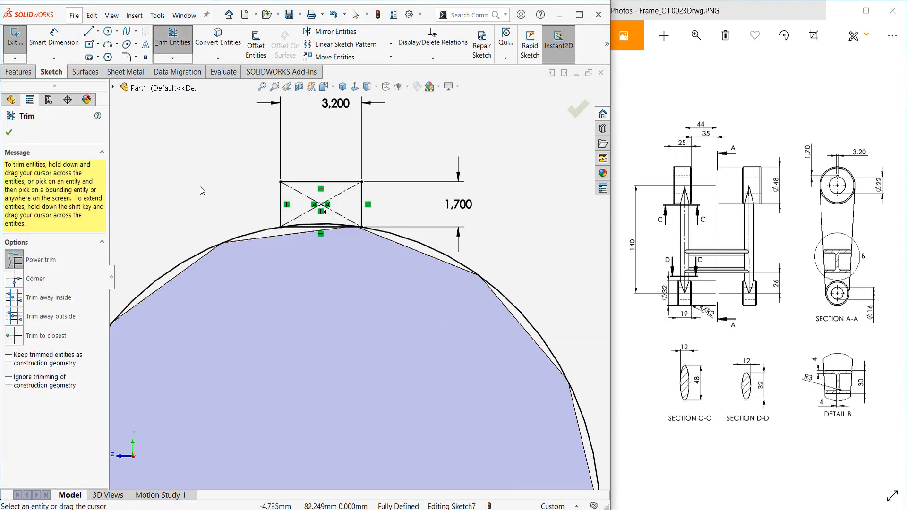
key("Escape")
scroll(224, 281, "up", 5)
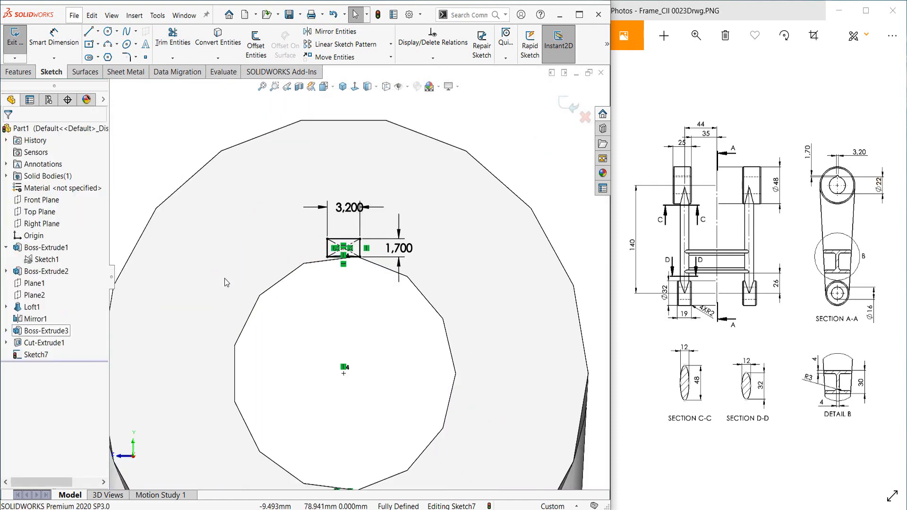
Start an extruded cut from the keyway sketch in isometric view and choose the region inside the rectangle as its contour.
left_click(19, 72)
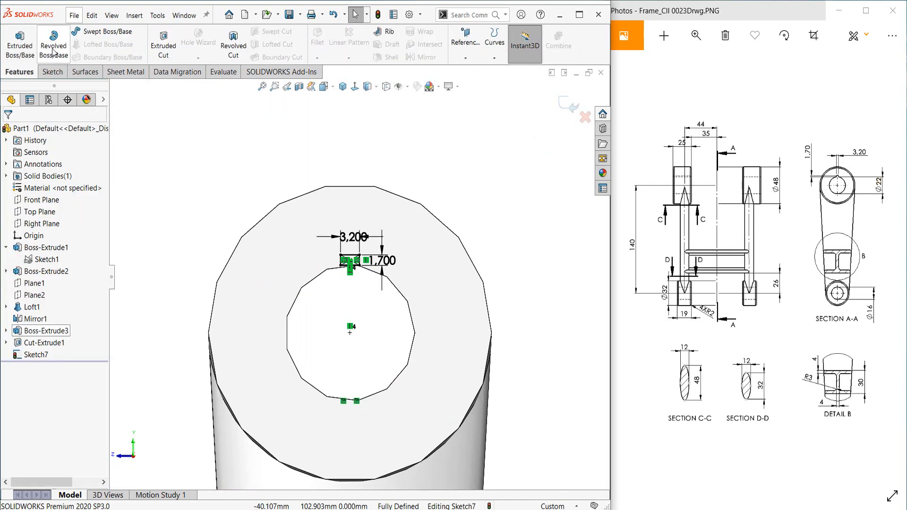
left_click(163, 46)
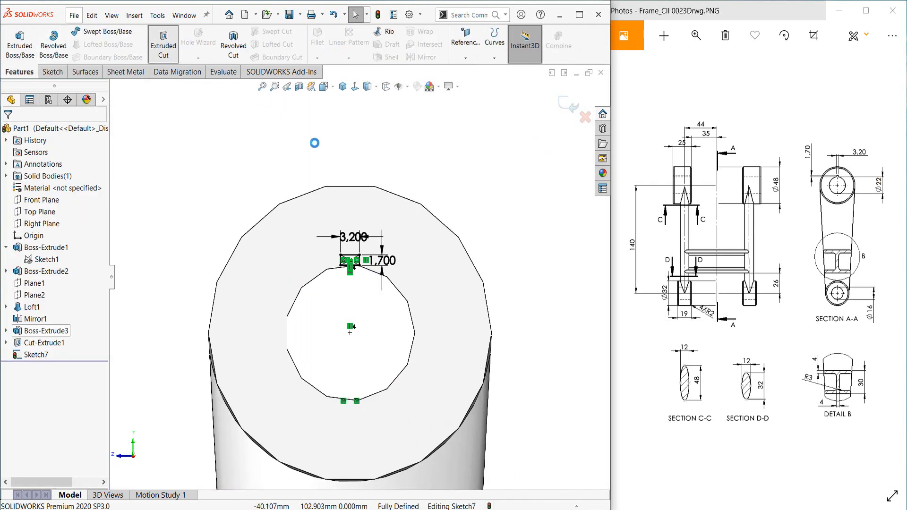
left_click(343, 86)
scroll(305, 157, "down", 5)
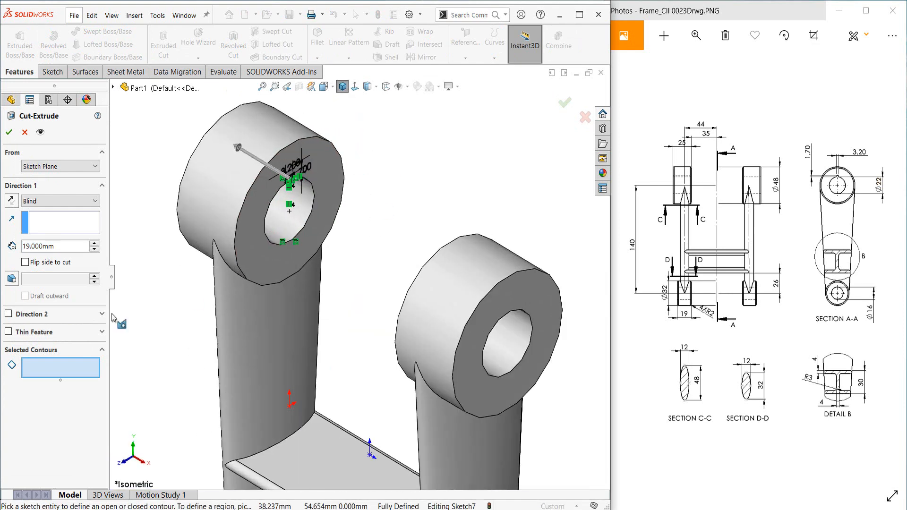
scroll(378, 213, "down", 4)
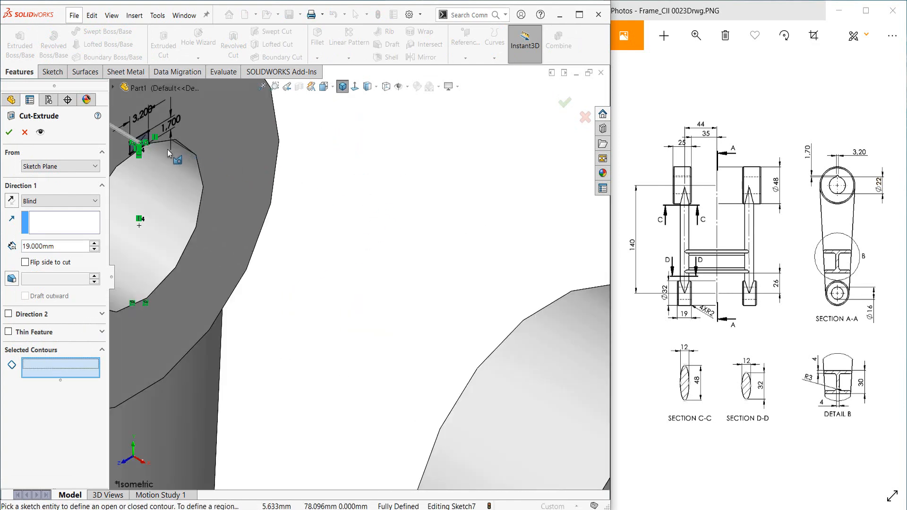
scroll(167, 149, "down", 3)
scroll(154, 163, "down", 2)
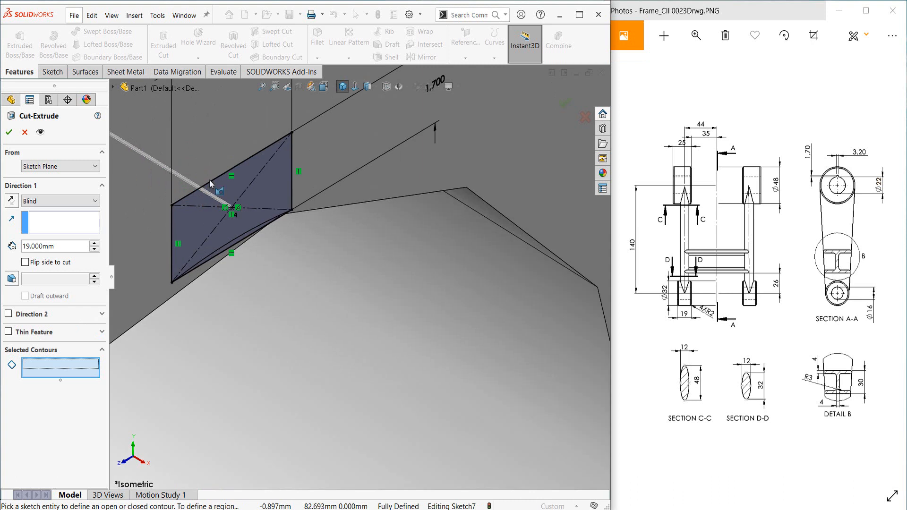
left_click(246, 179)
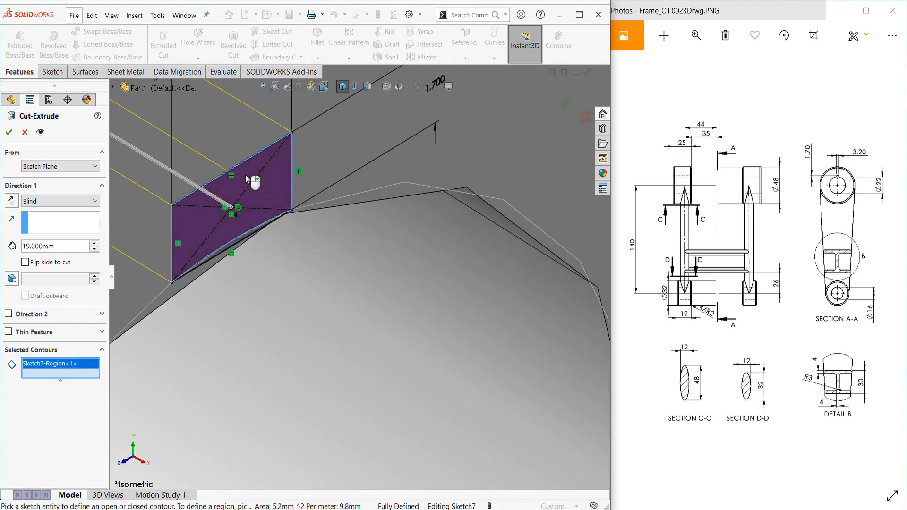
Set the keyway cut's end condition to Through All and apply it to the upper boss.
left_click(64, 201)
left_click(38, 212)
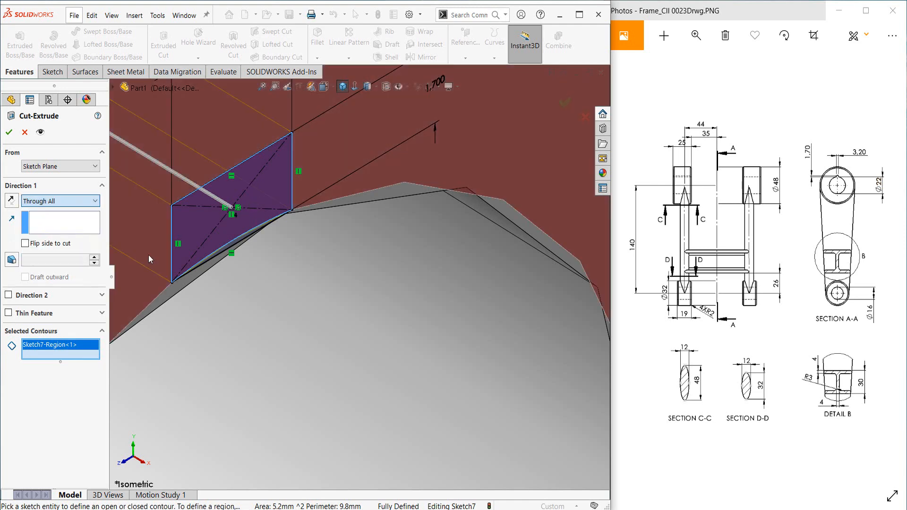
scroll(422, 367, "up", 6)
scroll(422, 366, "up", 3)
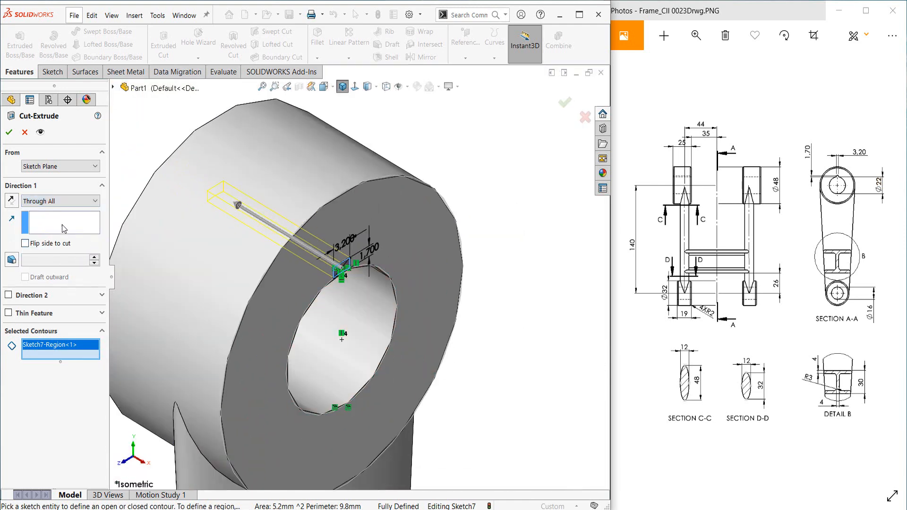
left_click(10, 132)
scroll(384, 243, "up", 5)
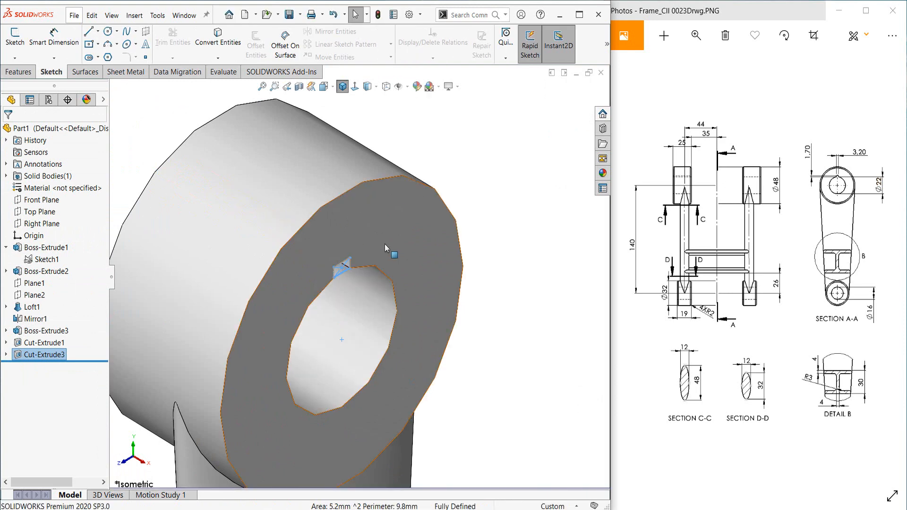
left_click(505, 193)
scroll(331, 245, "up", 3)
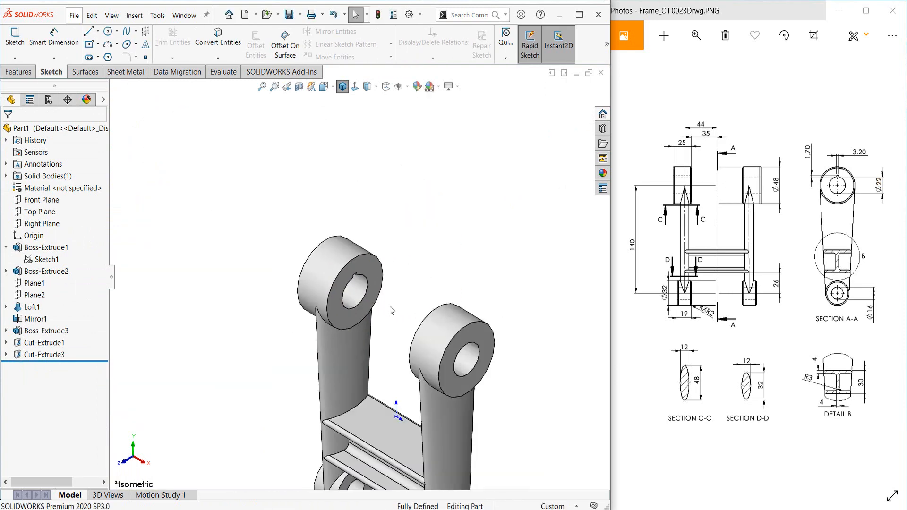
scroll(367, 291, "up", 4)
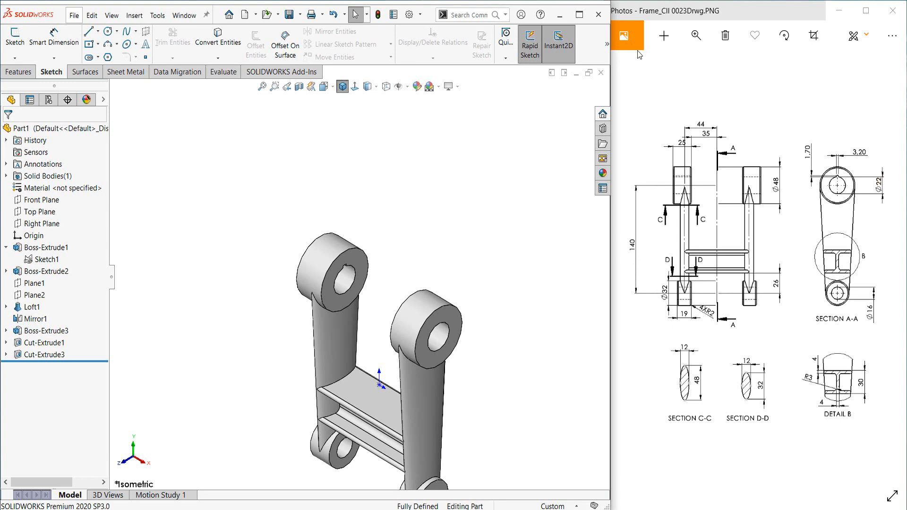
Check the 4XR2 callout in the reference drawing and start a symmetric fillet with a 2 mm radius.
left_click(725, 341)
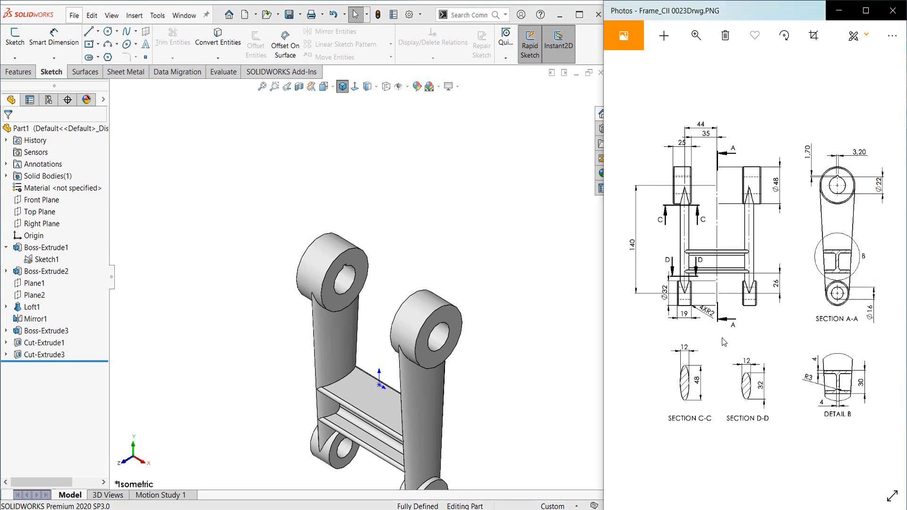
scroll(762, 339, "up", 5, "ctrl")
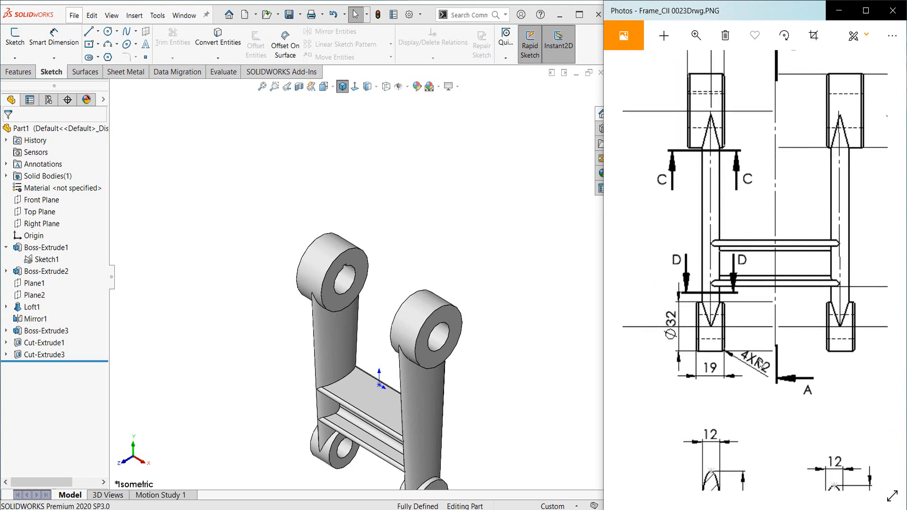
scroll(699, 169, "up", 3)
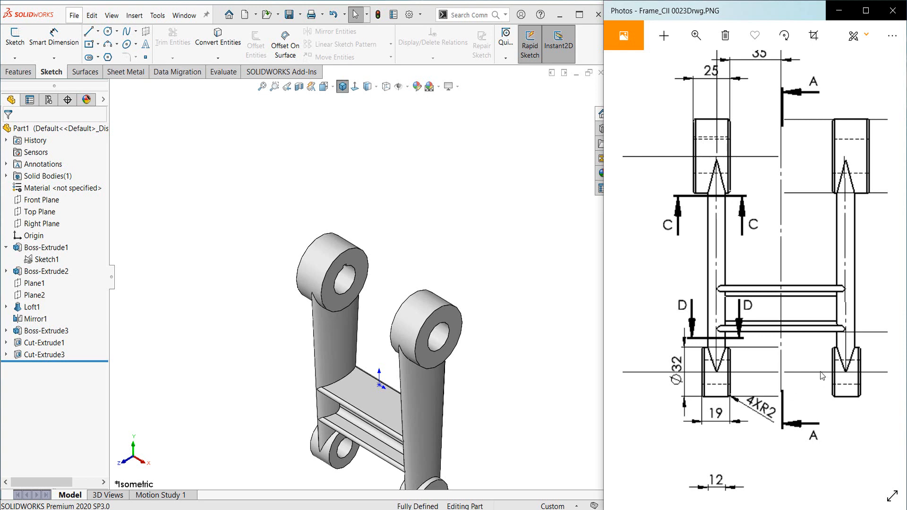
left_click_drag(835, 438, 803, 426)
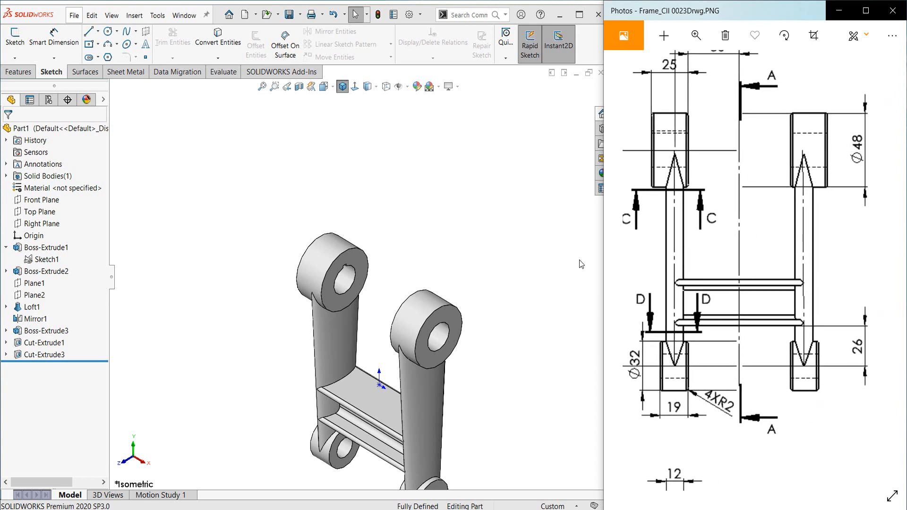
left_click(18, 72)
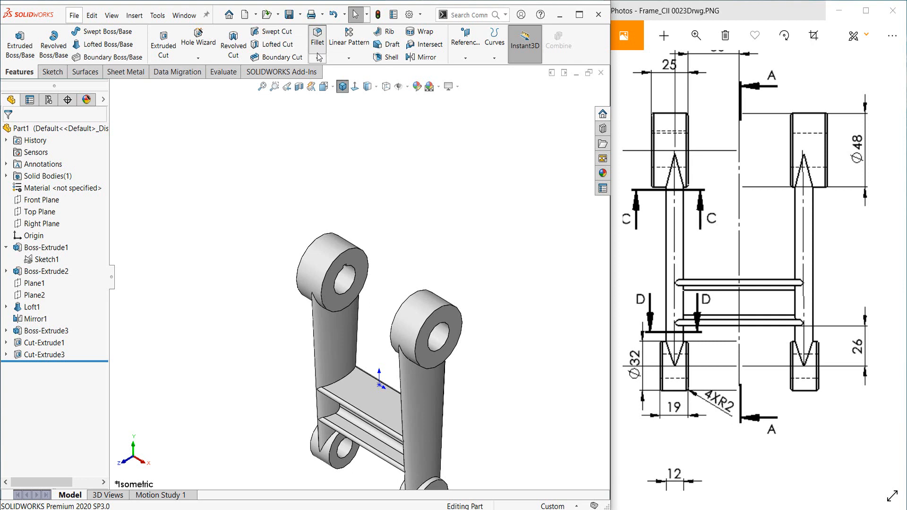
left_click(319, 57)
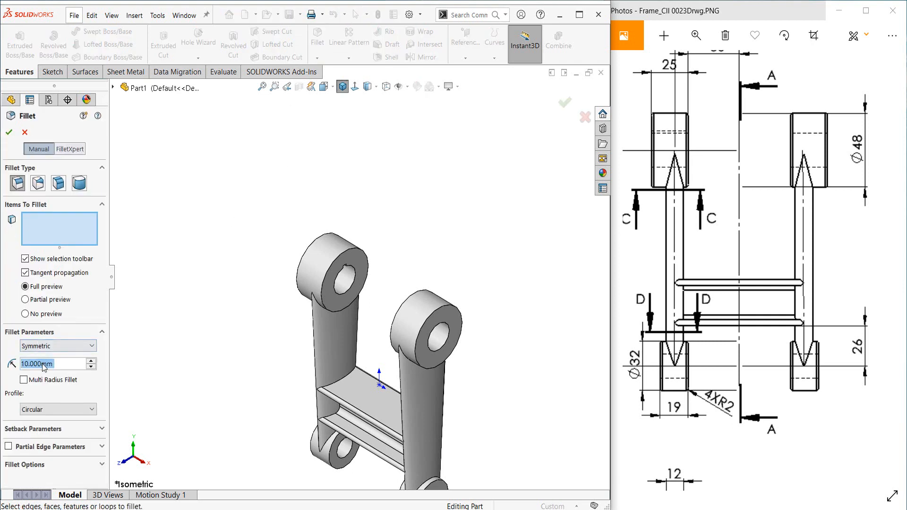
type("2")
key("Return")
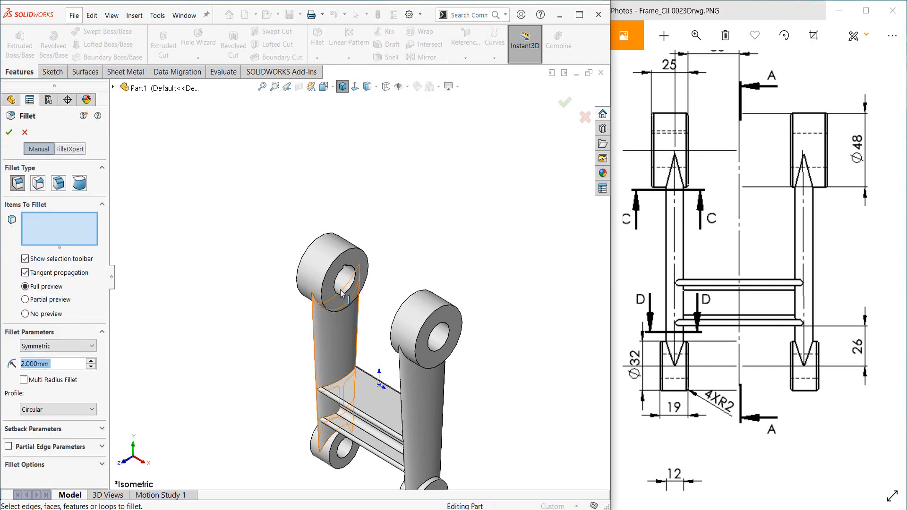
Add the outer circular edges on both faces of the two upper bosses to the 2 mm fillet.
scroll(468, 338, "up", 3)
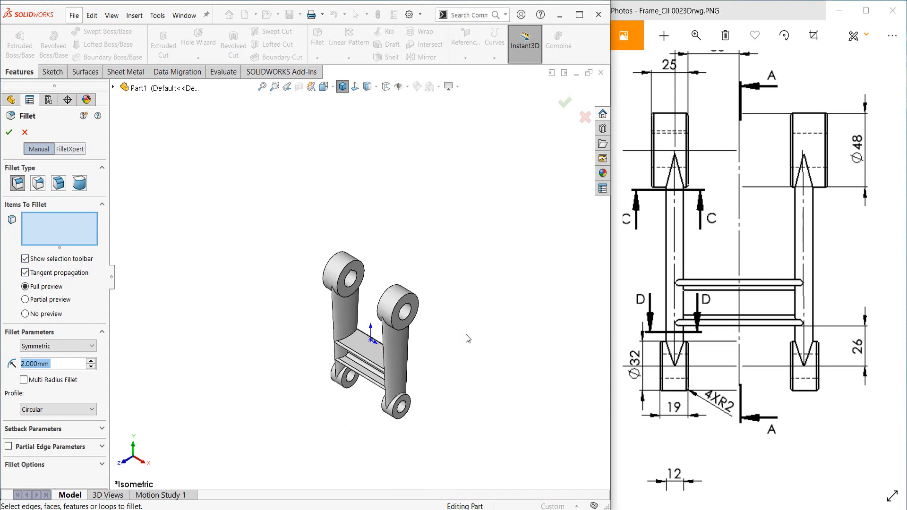
scroll(363, 320, "down", 6)
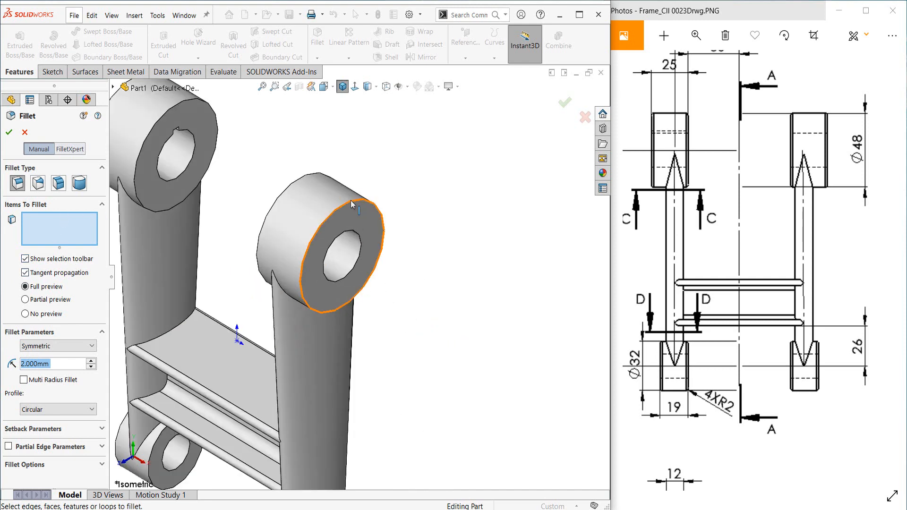
left_click(356, 202)
left_click(303, 180)
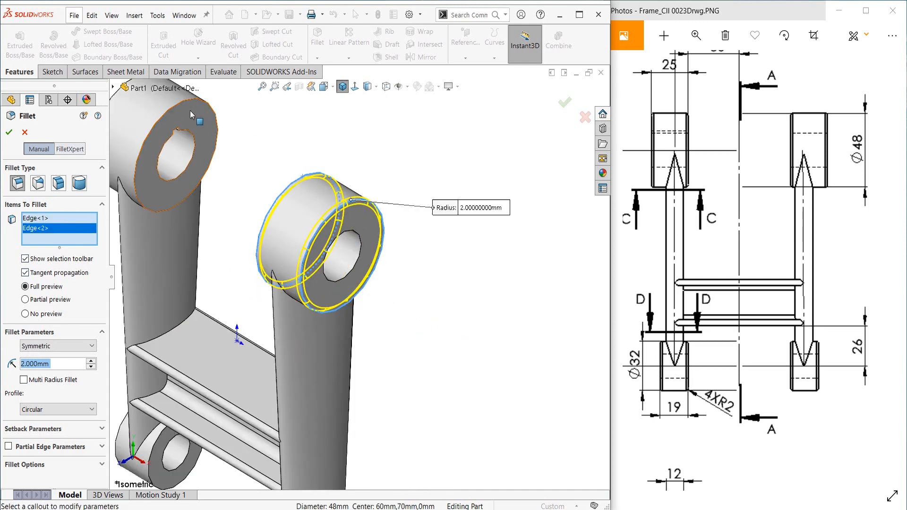
scroll(198, 151, "up", 4)
scroll(263, 191, "down", 2)
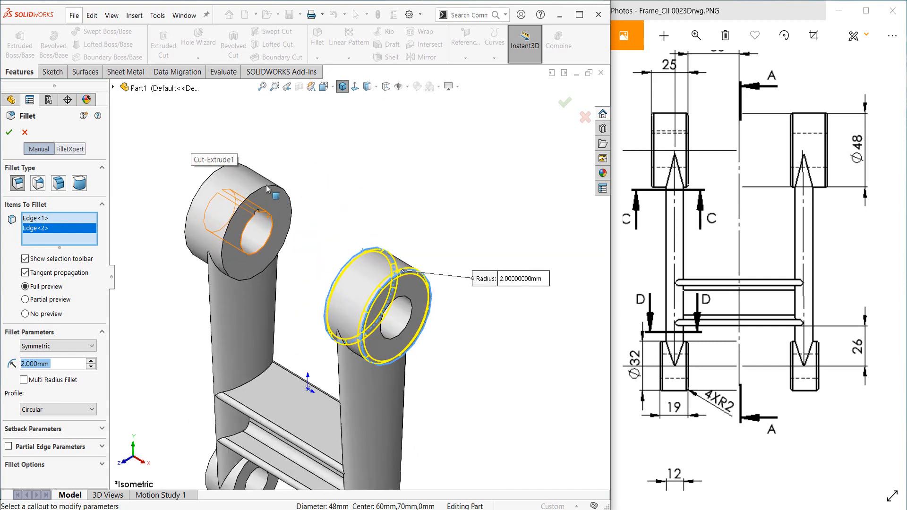
left_click(262, 191)
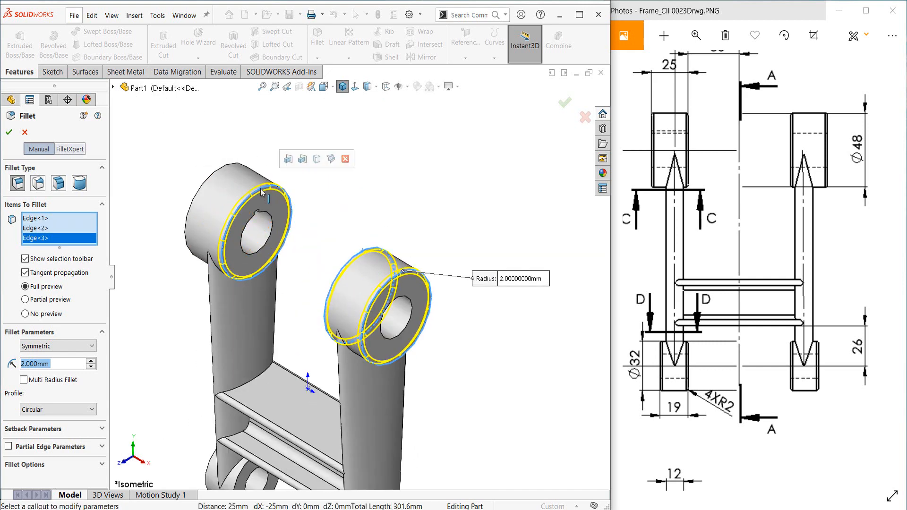
left_click(219, 172)
scroll(312, 246, "up", 3)
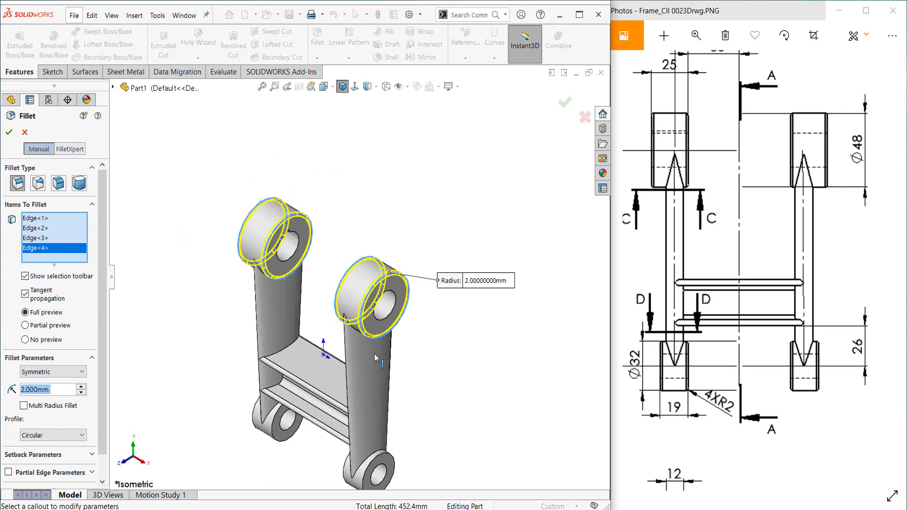
Add the outer circular edges on both faces of the two lower bosses and apply the 2 mm fillet.
scroll(351, 349, "down", 5)
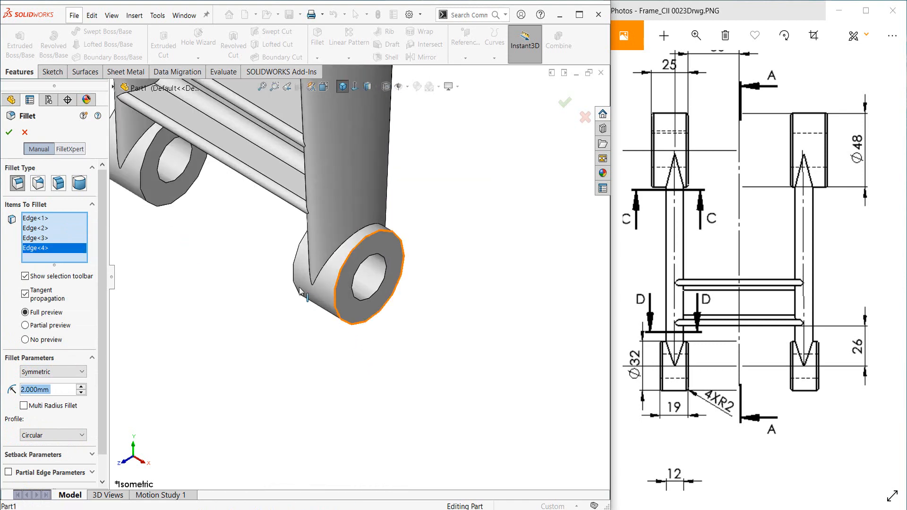
left_click(337, 318)
left_click(294, 274)
scroll(294, 274, "up", 1)
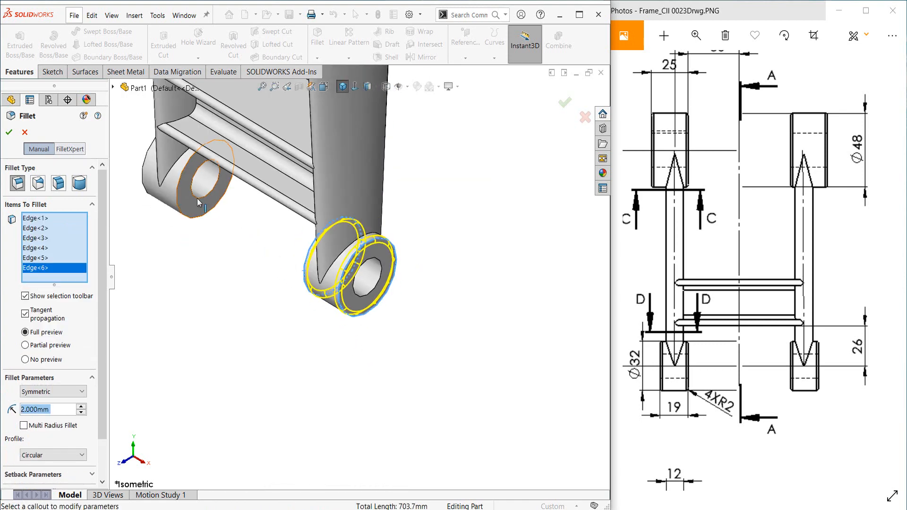
left_click(178, 191)
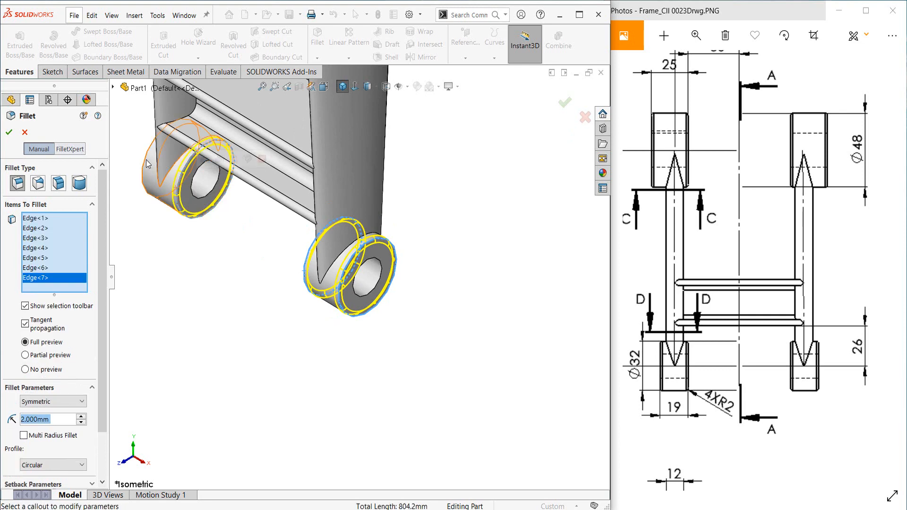
left_click(138, 166)
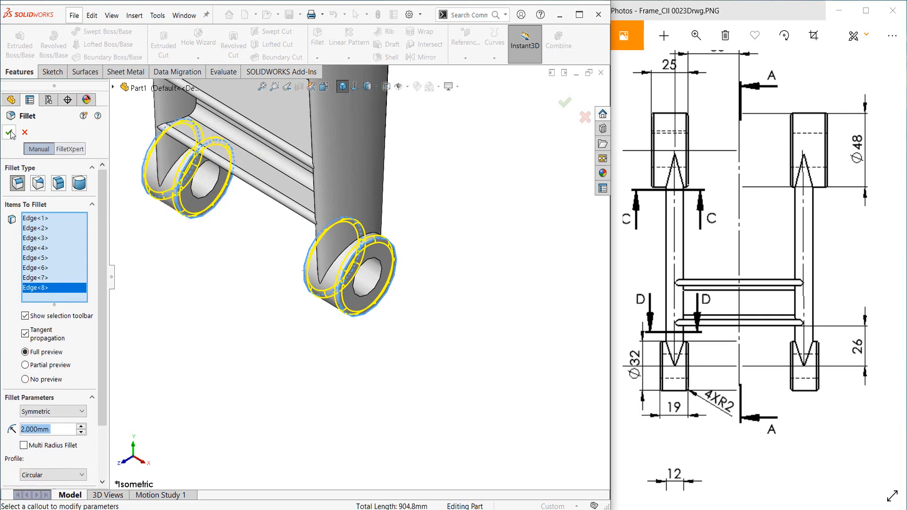
key("f")
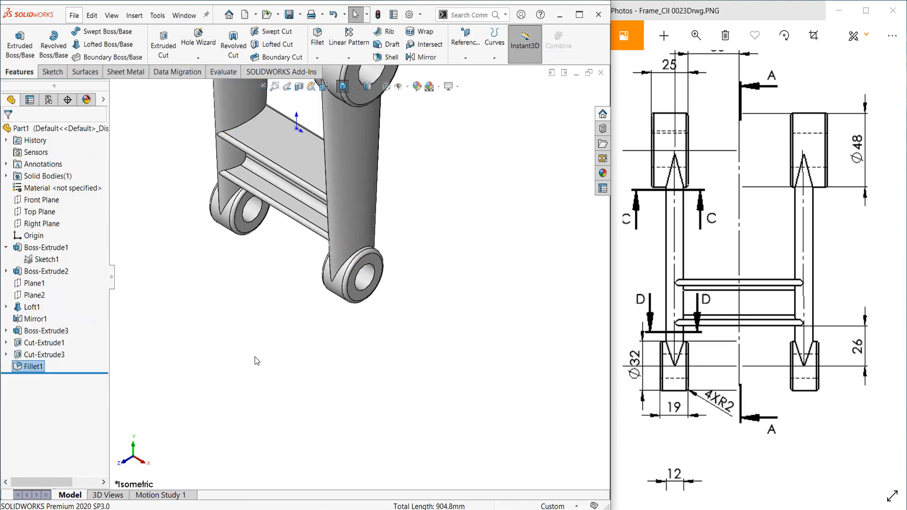
Hide the origin in the graphics area.
left_click(406, 86)
left_click(399, 141)
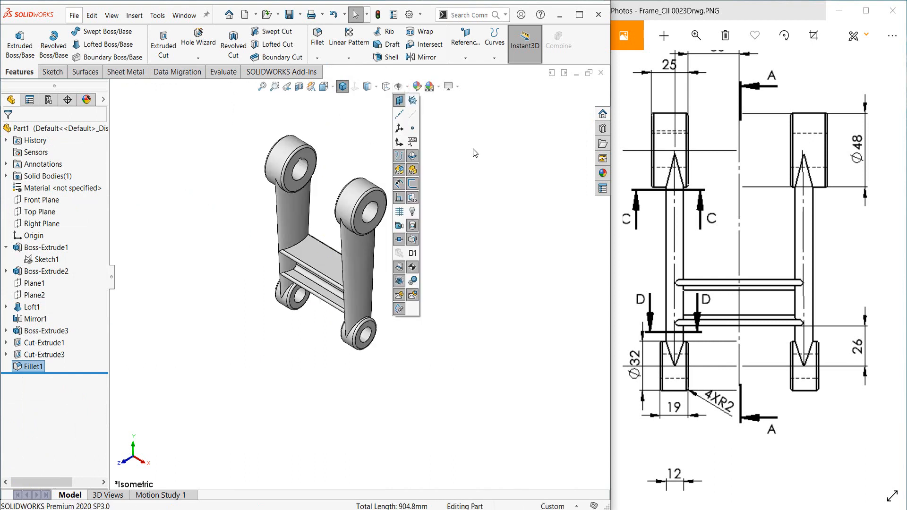
key("z")
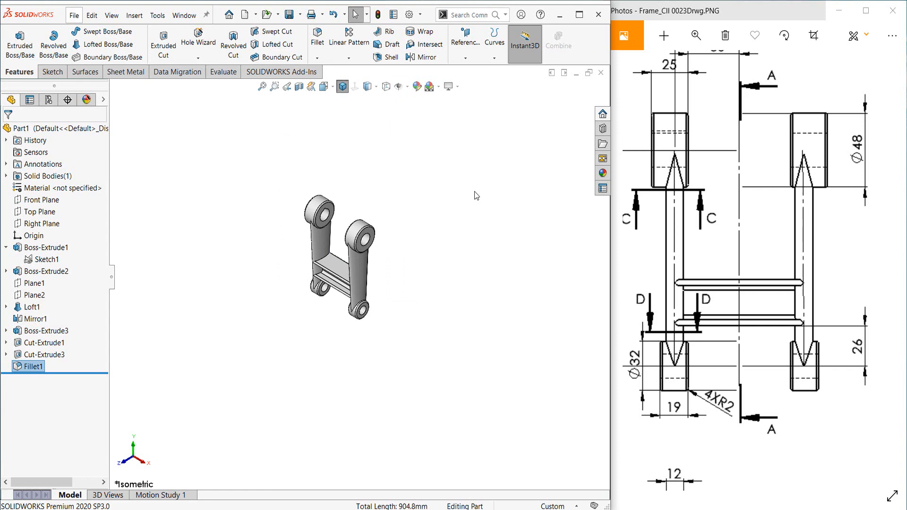
Compare the model with the drawing's front view, showing hidden lines and looking normal to the Front Plane.
double_click(788, 250)
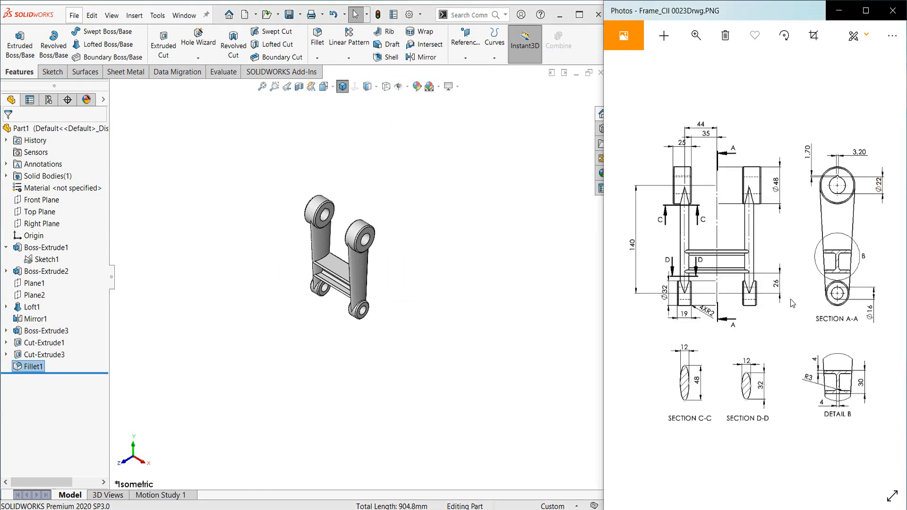
double_click(779, 227)
left_click_drag(745, 241, 786, 239)
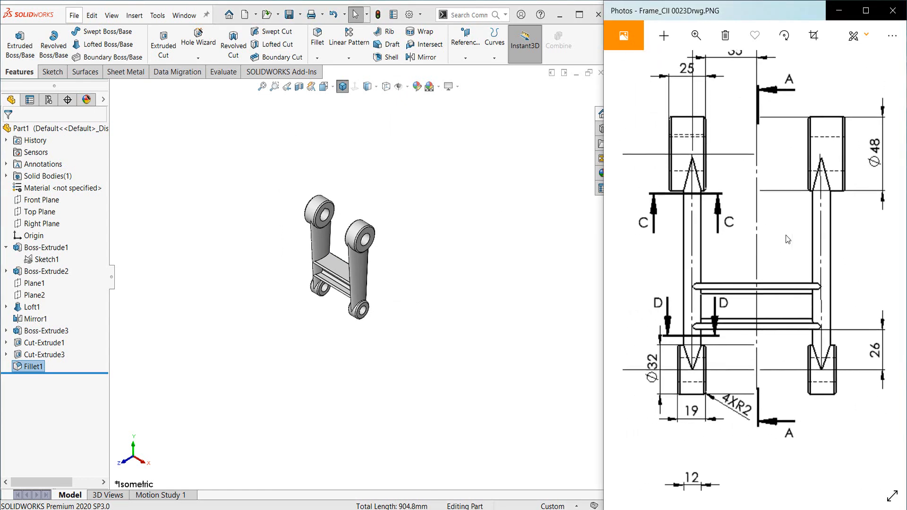
left_click(385, 89)
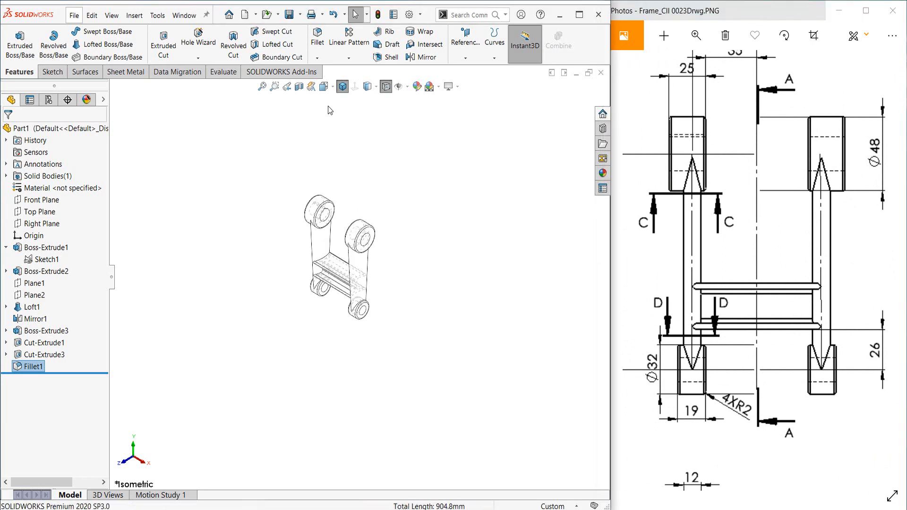
left_click(41, 200)
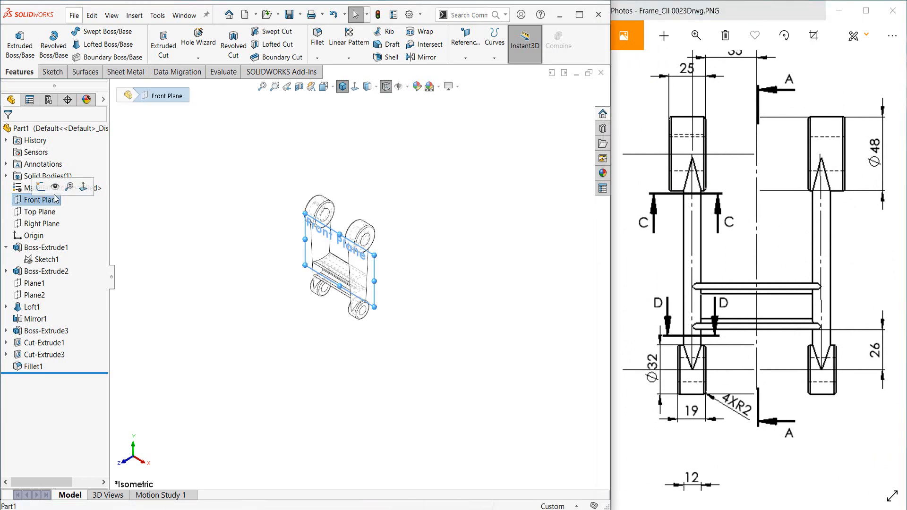
left_click(83, 187)
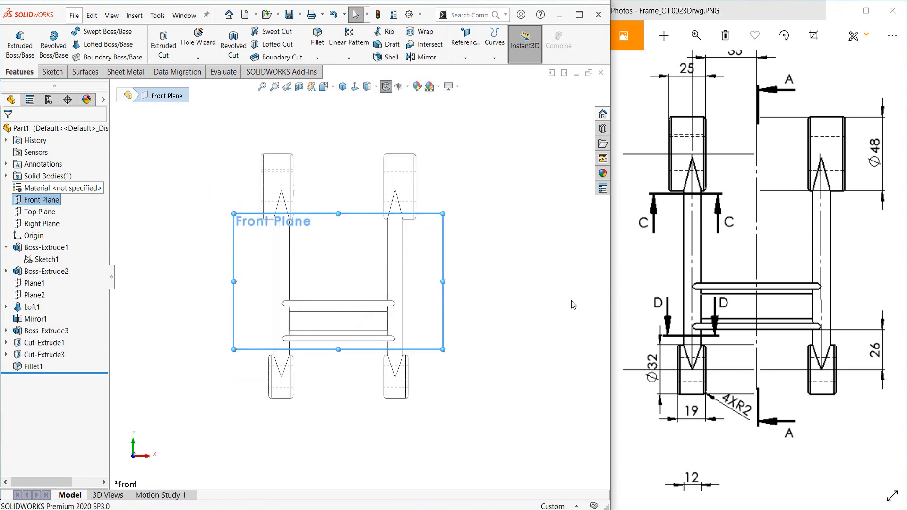
Compare the model, viewed normal to the Right Plane, with Section A-A of the reference drawing.
mouse_move(801, 435)
left_mouse_down()
mouse_move(773, 302)
mouse_move(762, 293)
mouse_move(658, 398)
left_mouse_up()
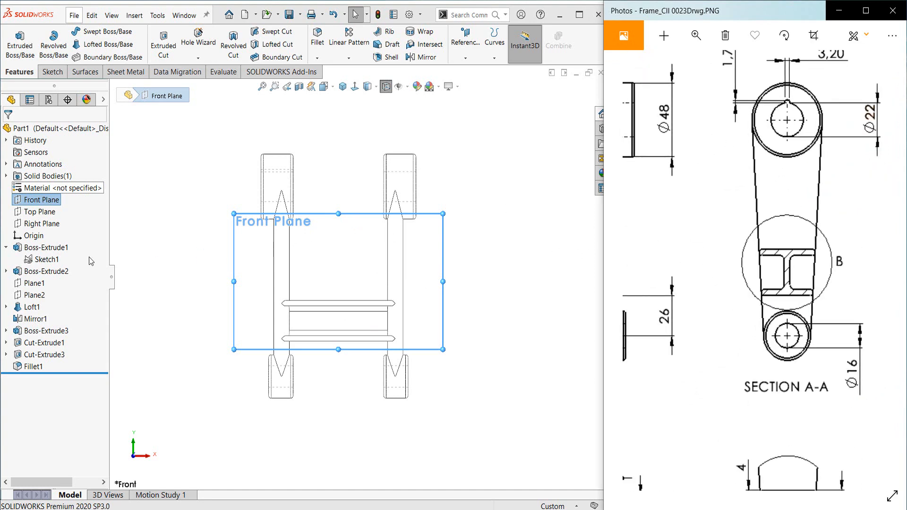
left_click(42, 224)
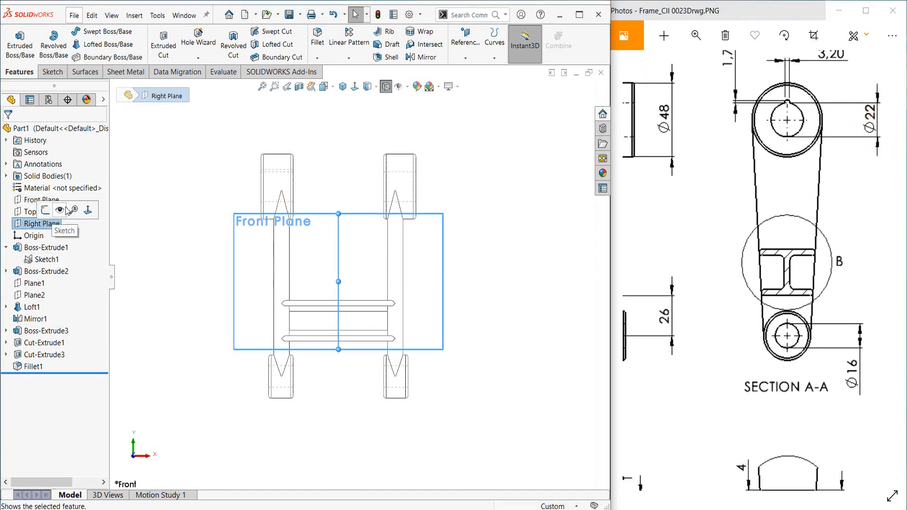
left_click(88, 210)
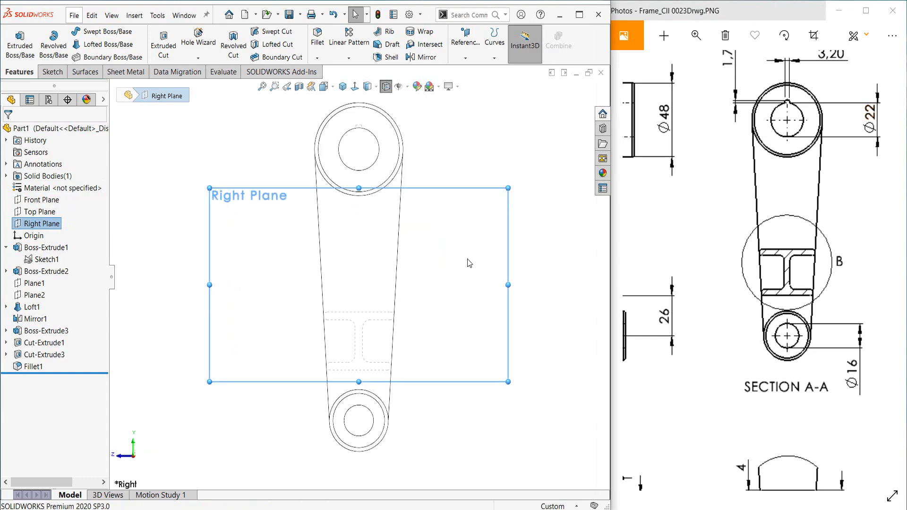
scroll(468, 259, "up", 2)
scroll(373, 318, "down", 1)
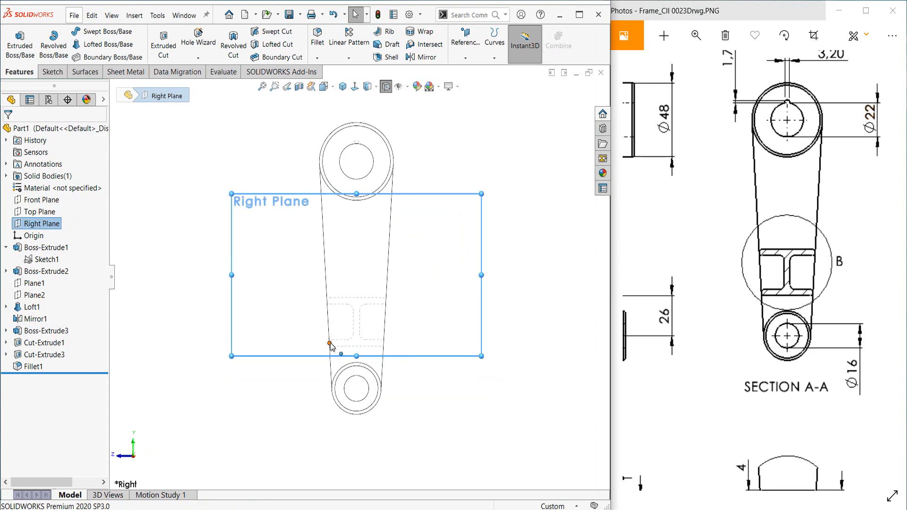
mouse_move(744, 406)
left_mouse_down()
mouse_move(741, 308)
mouse_move(753, 228)
mouse_move(735, 297)
left_mouse_up()
scroll(747, 176, "down", 5)
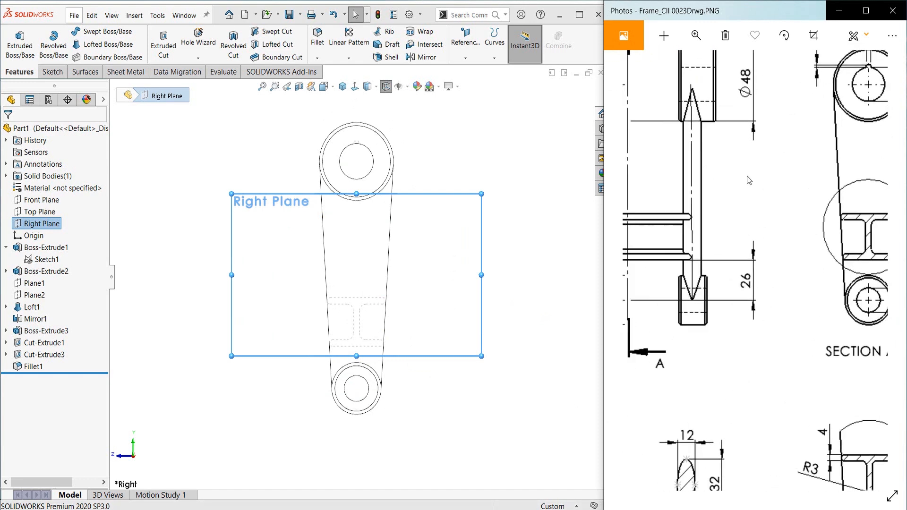
Return the model to the isometric view with the Shaded With Edges display style.
left_click(367, 88)
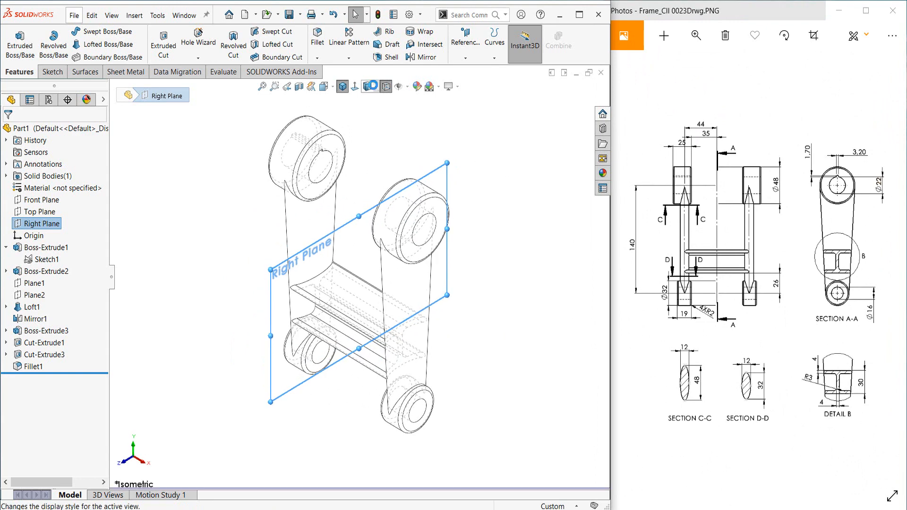
left_click(367, 89)
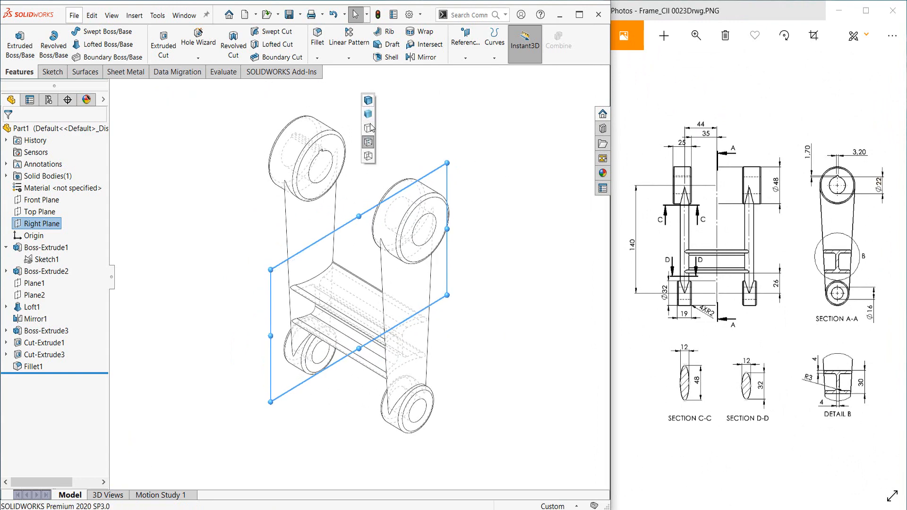
left_click(368, 100)
Apply a bright cyan color from the standard swatches to the appearance of the whole part.
left_click(104, 99)
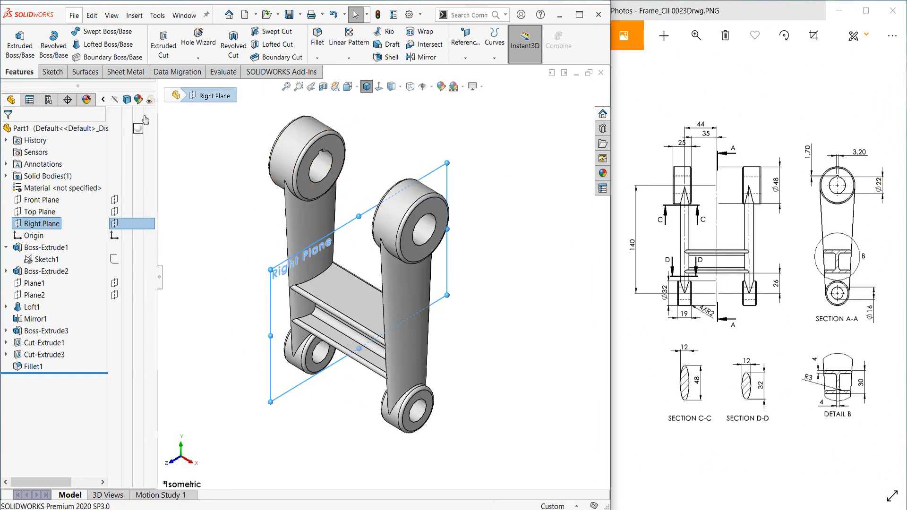
left_click(138, 130)
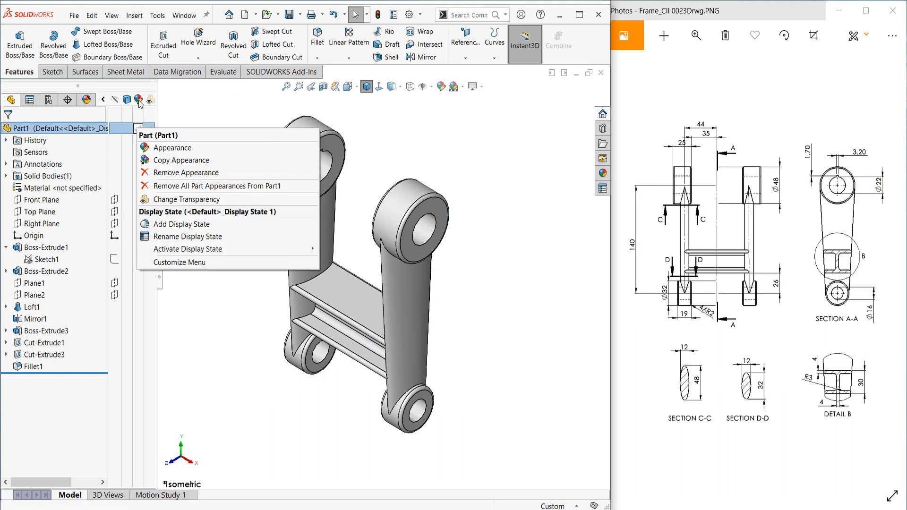
left_click(197, 112)
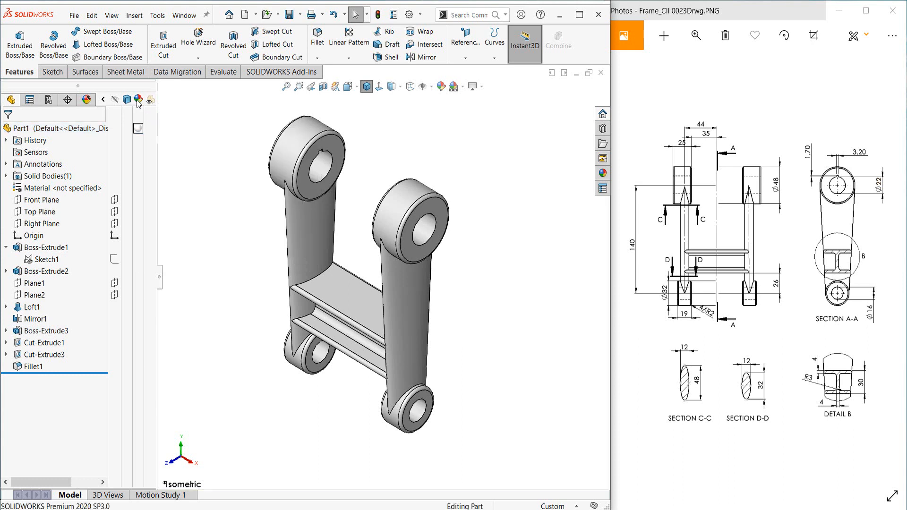
left_click(137, 130)
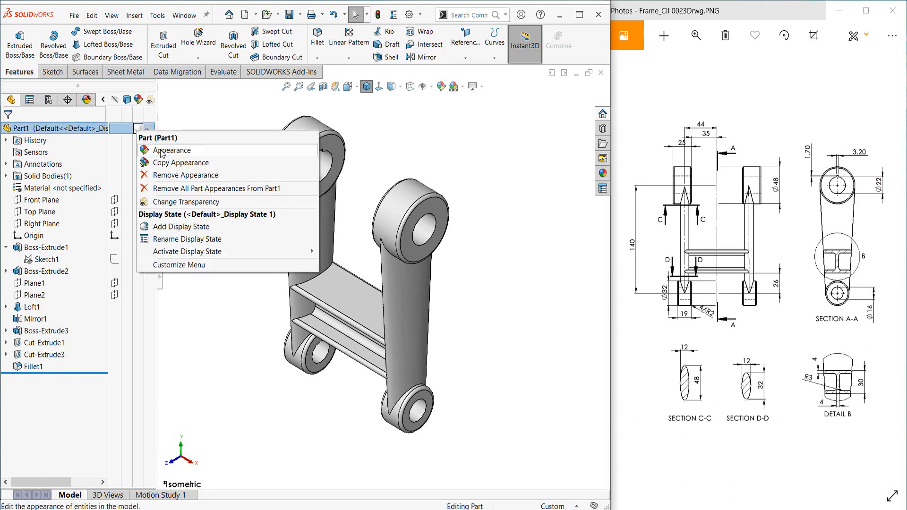
left_click(161, 151)
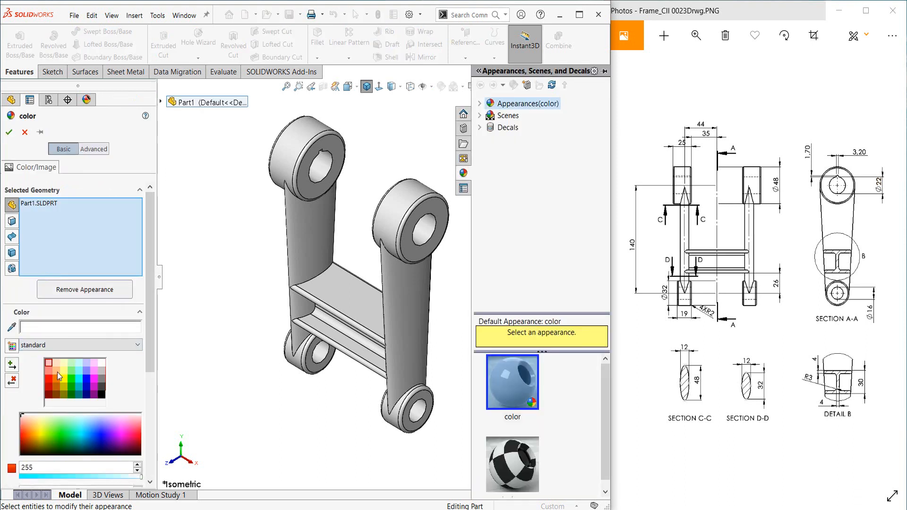
left_click(57, 372)
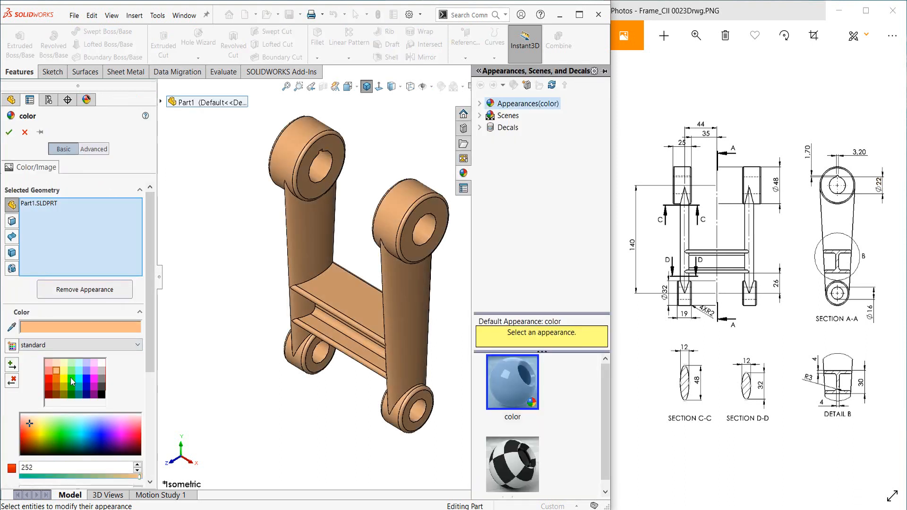
left_click(79, 370)
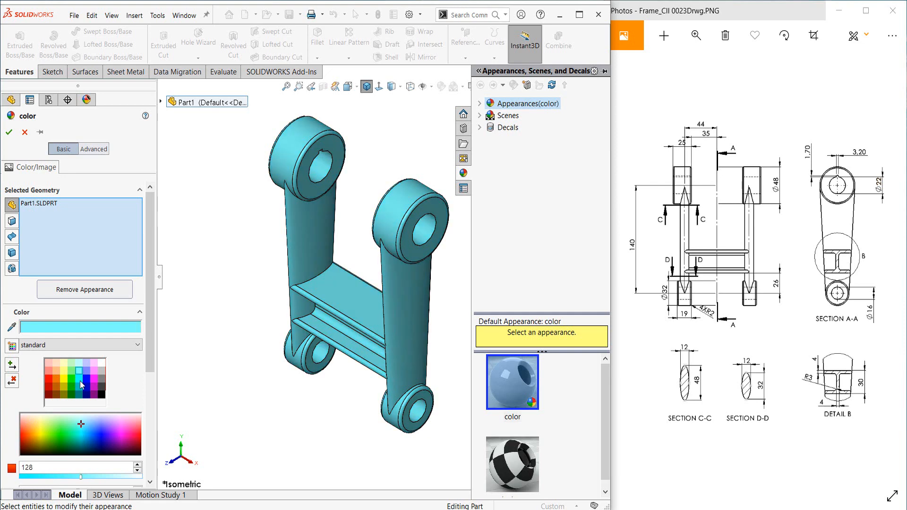
left_click(80, 381)
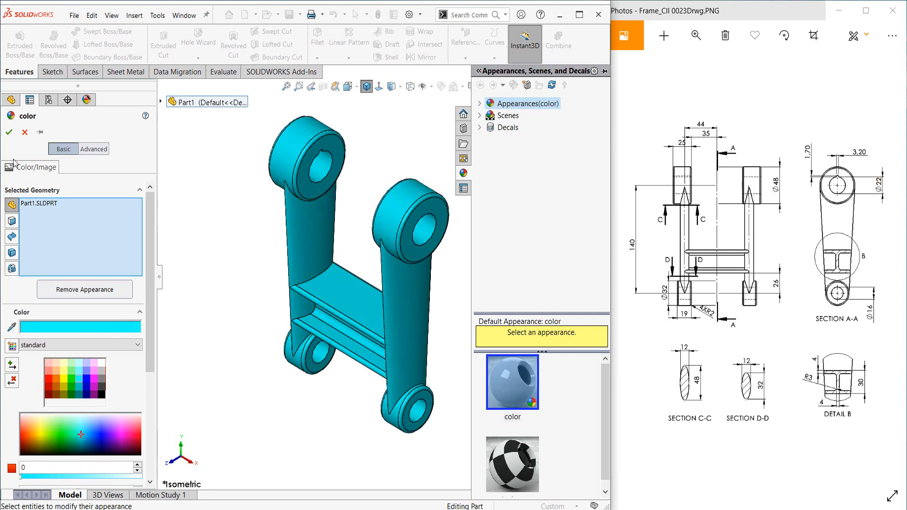
left_click(9, 132)
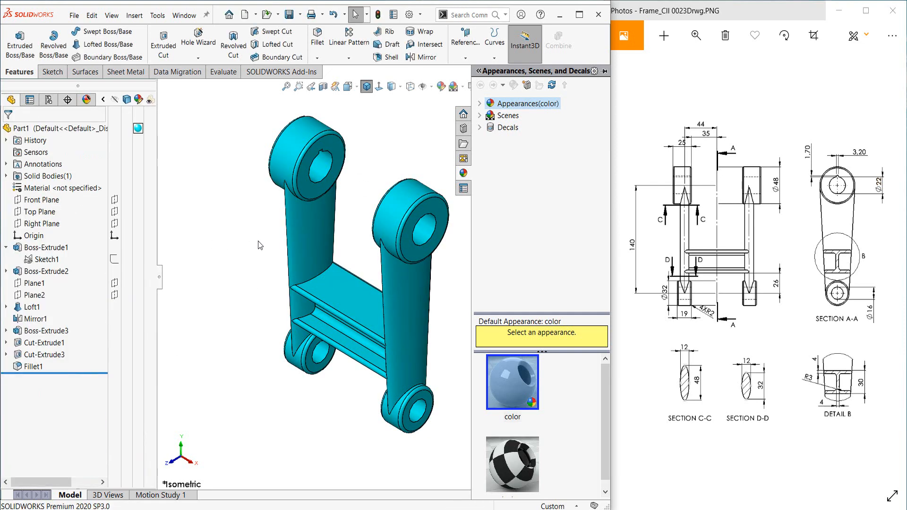
Switch the model's display style to Shaded, without edges.
left_click(392, 86)
left_click(393, 114)
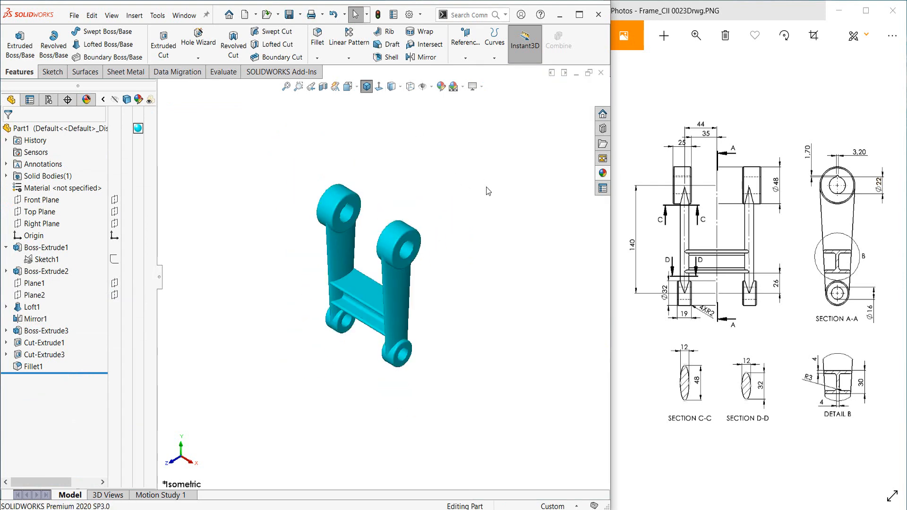